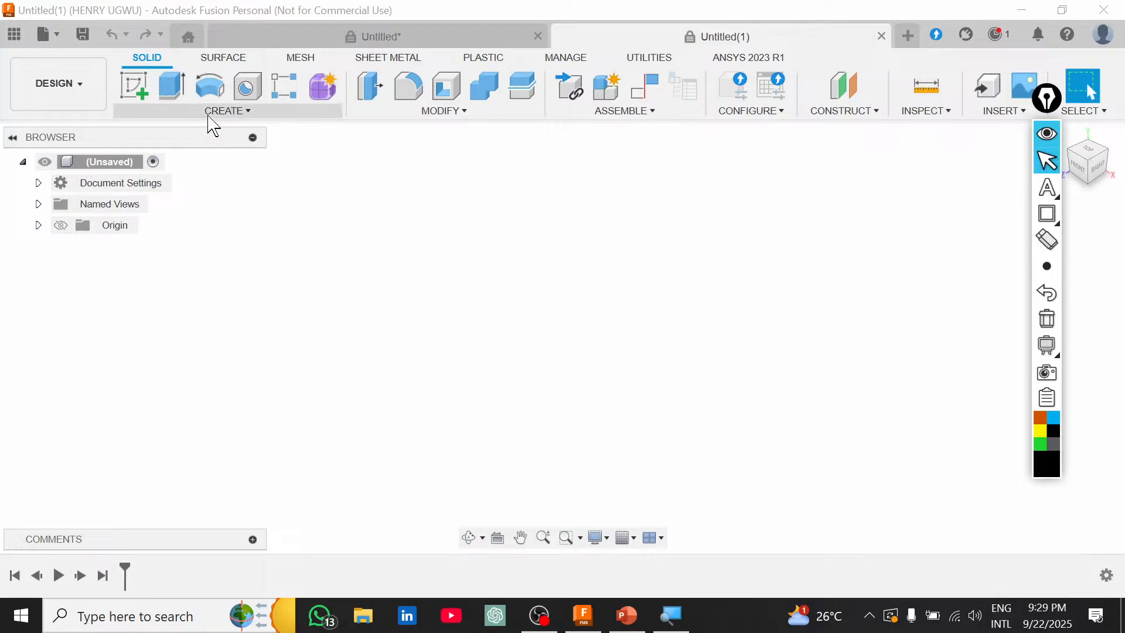
# Start a new sketch on the horizontal origin plane for a top-view profile.
pyautogui.click(214, 113)
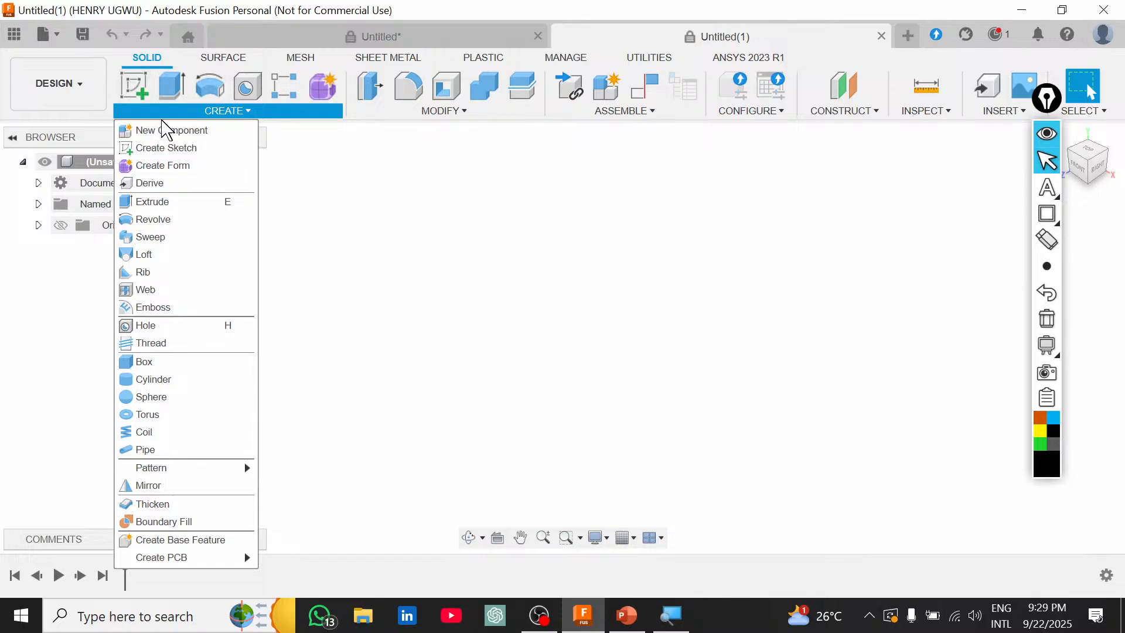
pyautogui.click(166, 148)
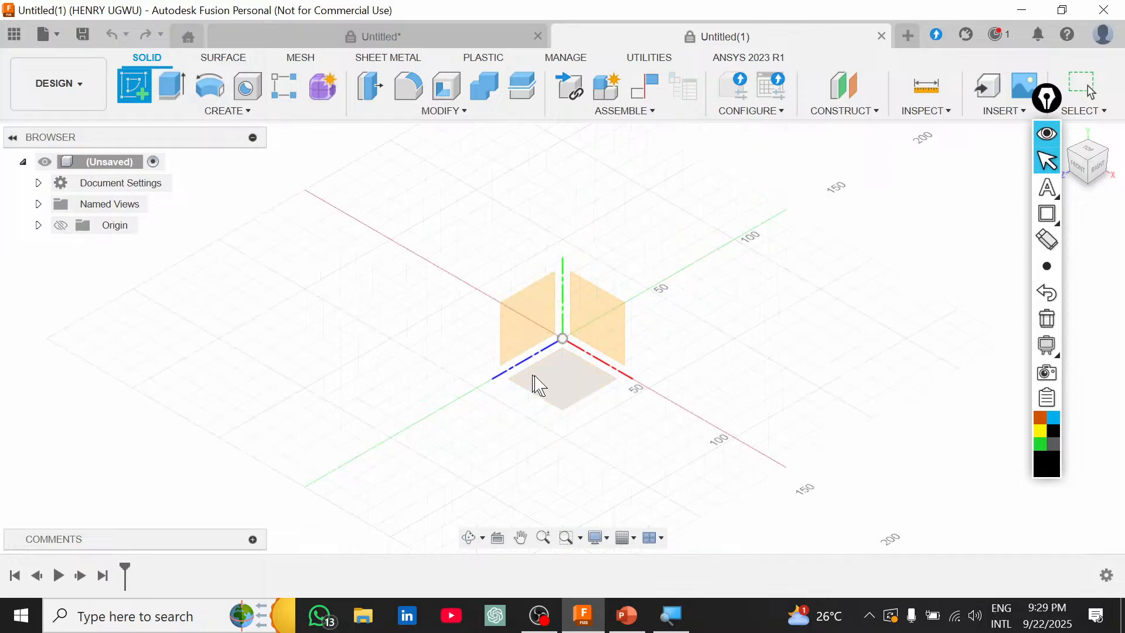
pyautogui.click(572, 396)
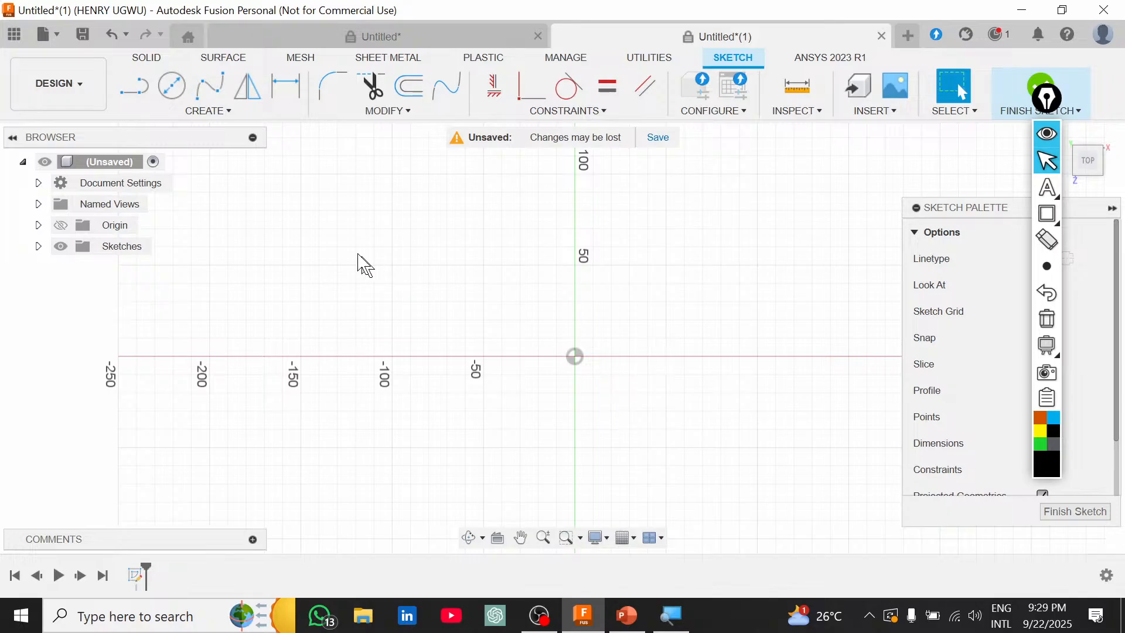
pyautogui.scroll(-2, 546, 352)
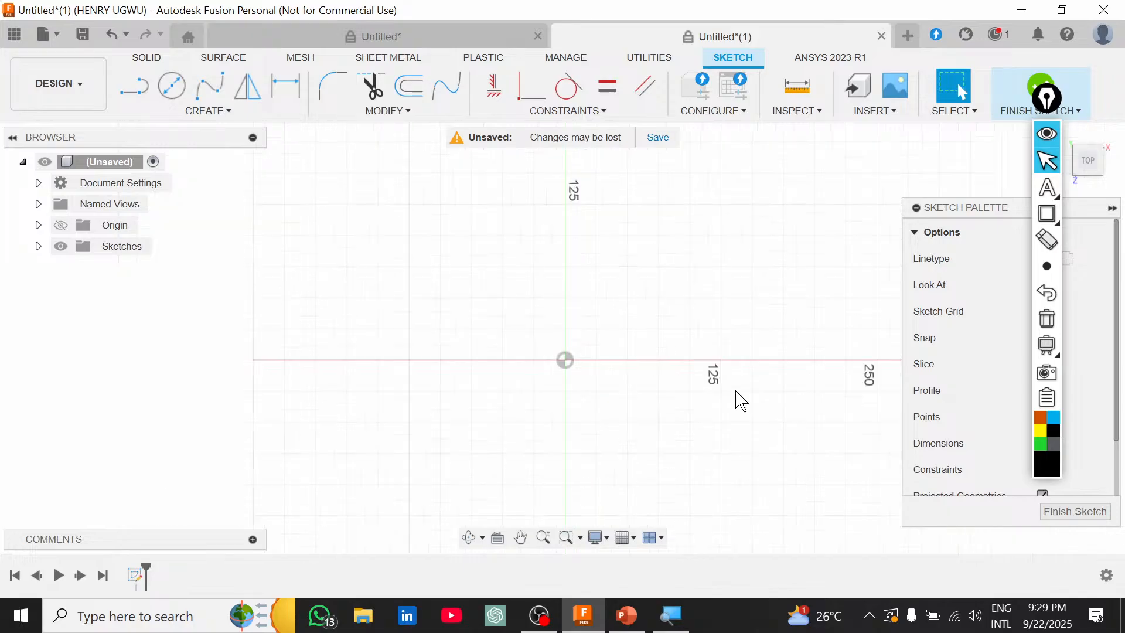
pyautogui.scroll(3, 742, 401)
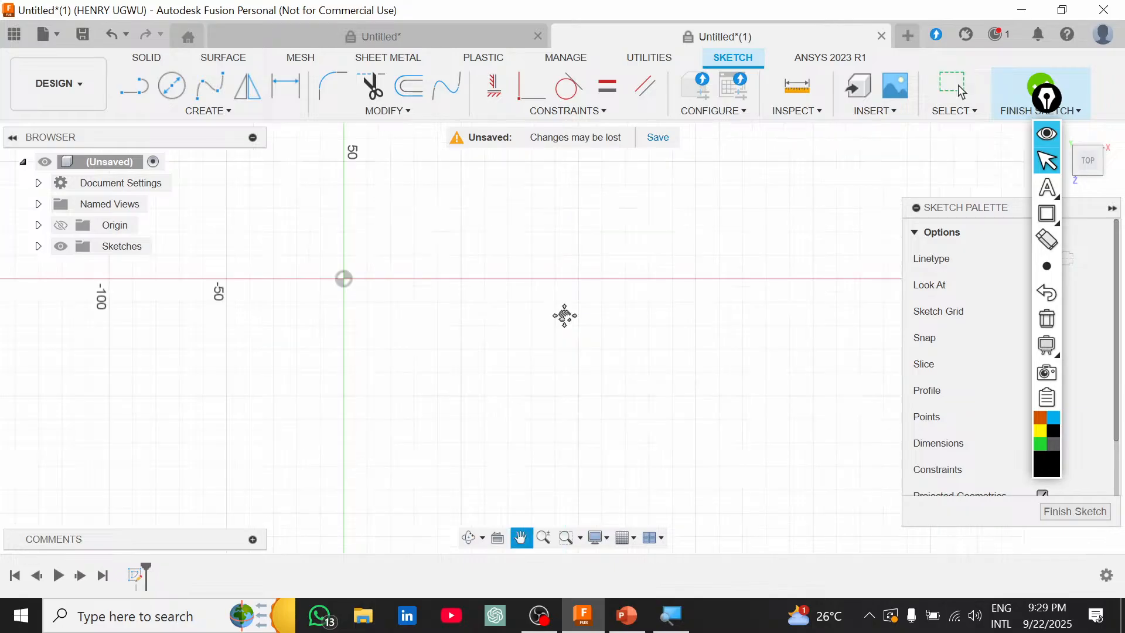
# Check the Exercise A1 shim drawing in PowerPoint and return to the Fusion sketch.
pyautogui.click(627, 615)
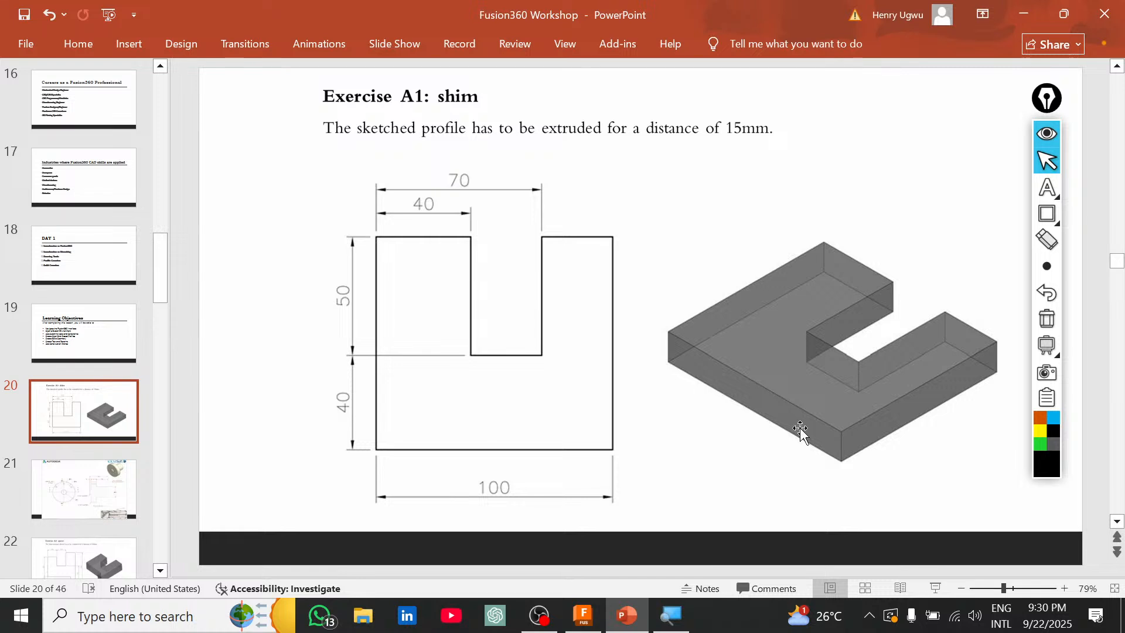
pyautogui.click(583, 615)
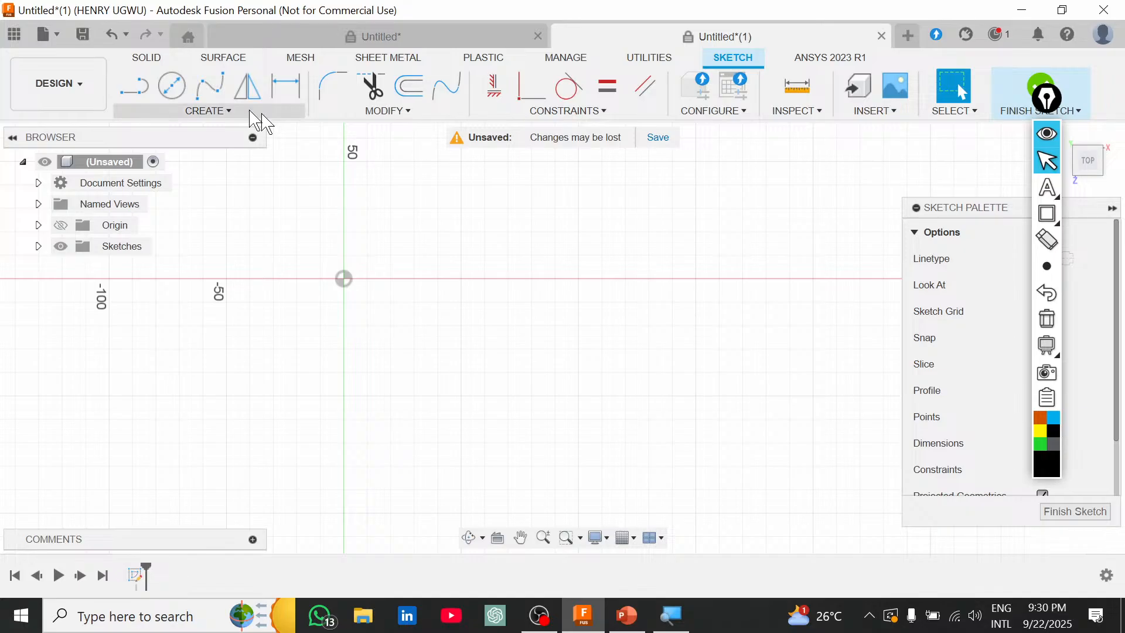
# Move the floating annotation toolbar off the Finish Sketch command and reposition the Sketch Palette higher up.
pyautogui.moveTo(1047, 98); pyautogui.dragTo(744, 206)
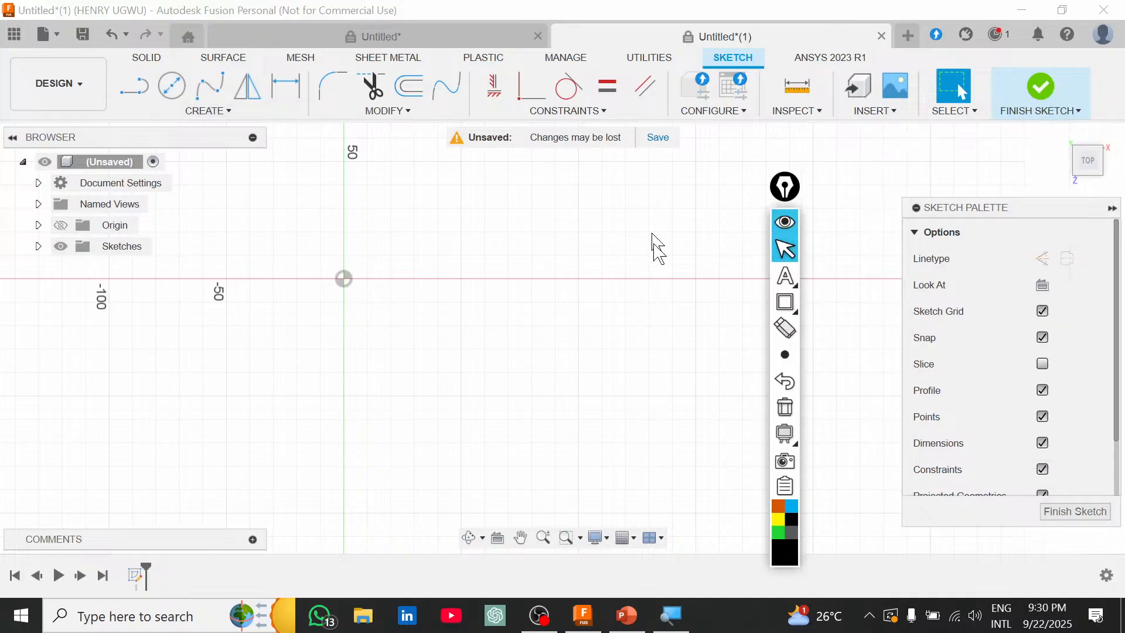
pyautogui.click(1038, 85)
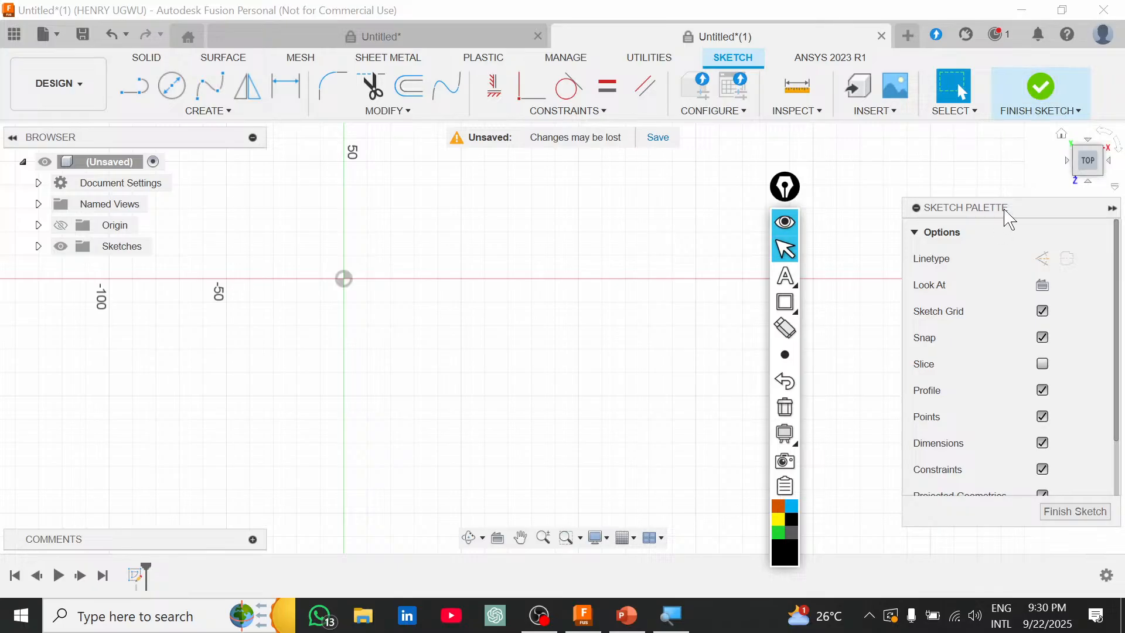
pyautogui.moveTo(1008, 217); pyautogui.dragTo(999, 152)
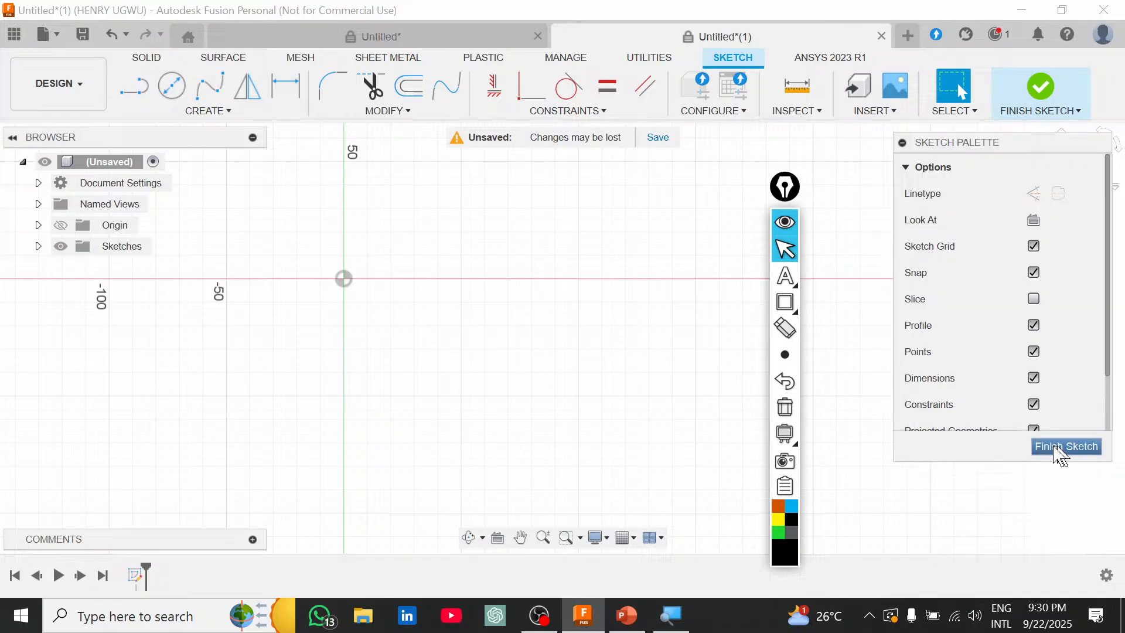
# Finish the empty sketch and reopen it for editing from its timeline feature.
pyautogui.click(1047, 102)
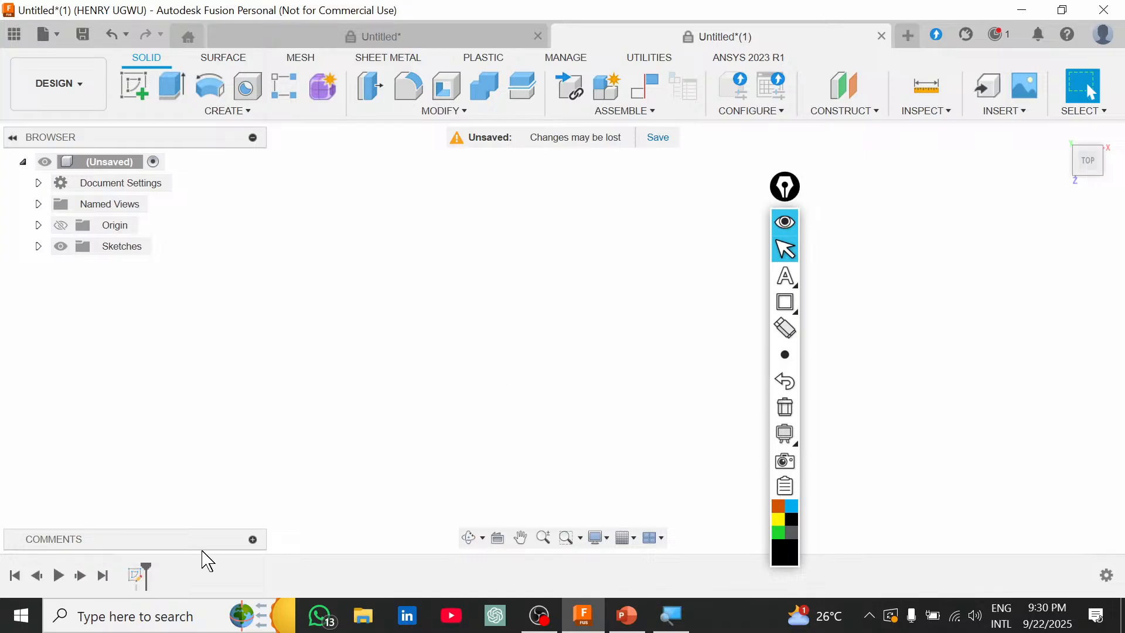
pyautogui.rightClick(137, 580)
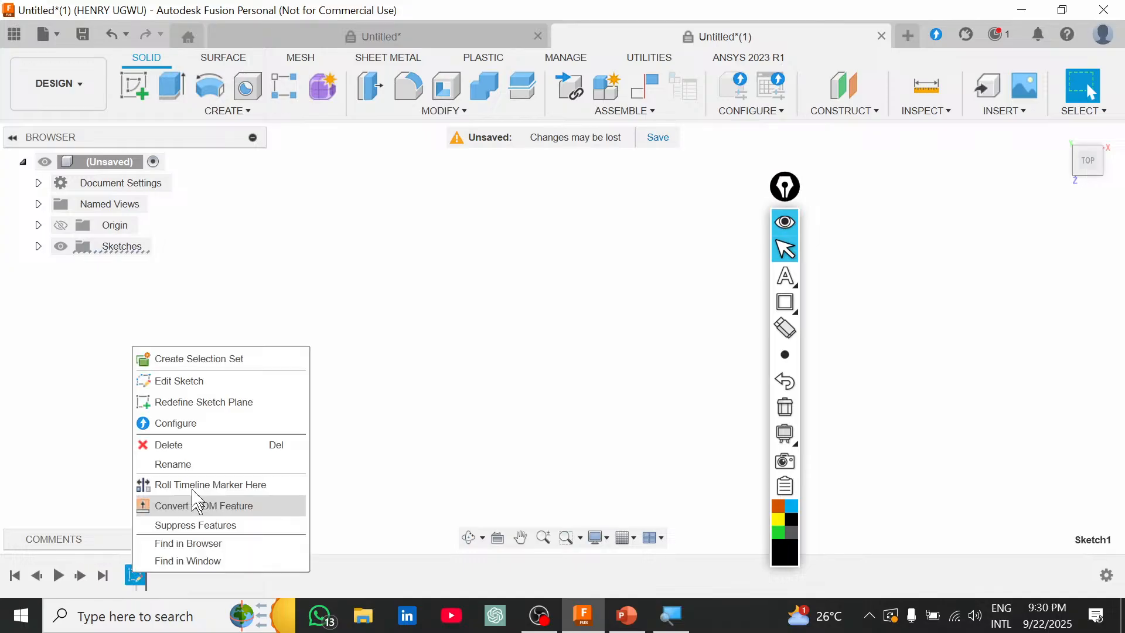
pyautogui.click(211, 381)
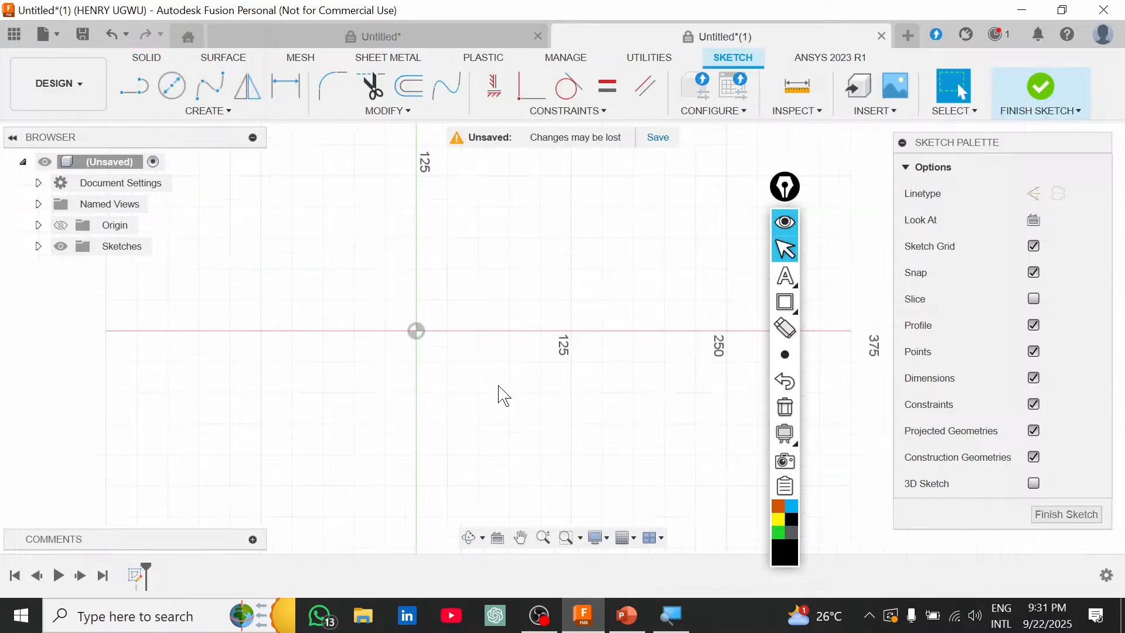
pyautogui.scroll(3, 499, 385)
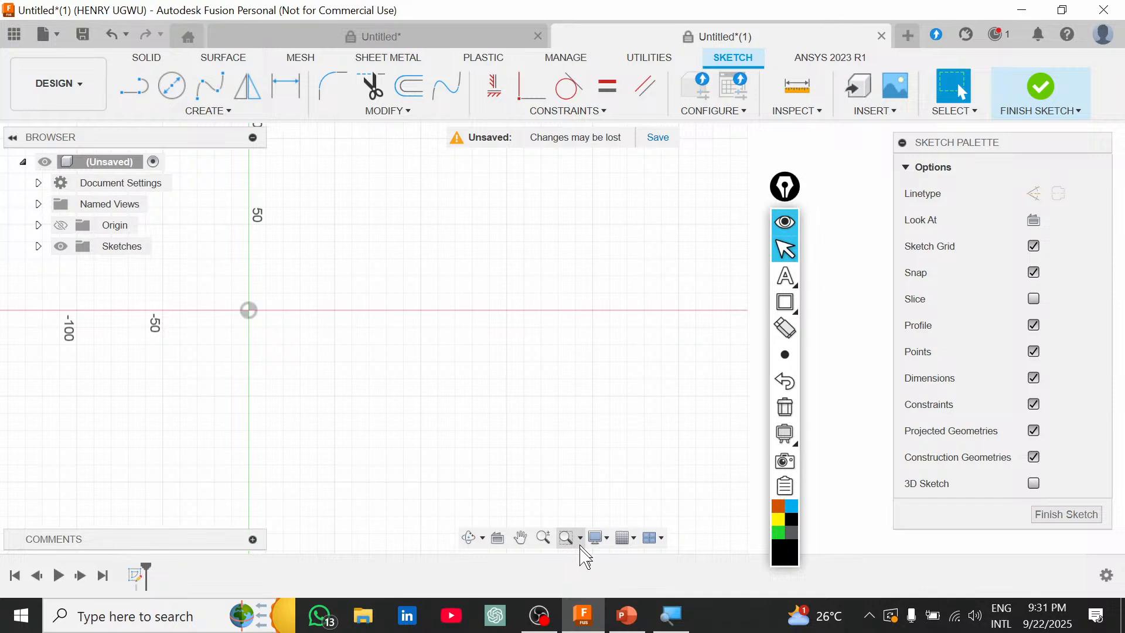
# Review the shape and dimensions of the shim profile in the PowerPoint exercise and switch back to Fusion.
pyautogui.hotkey('alt', 'Tab')
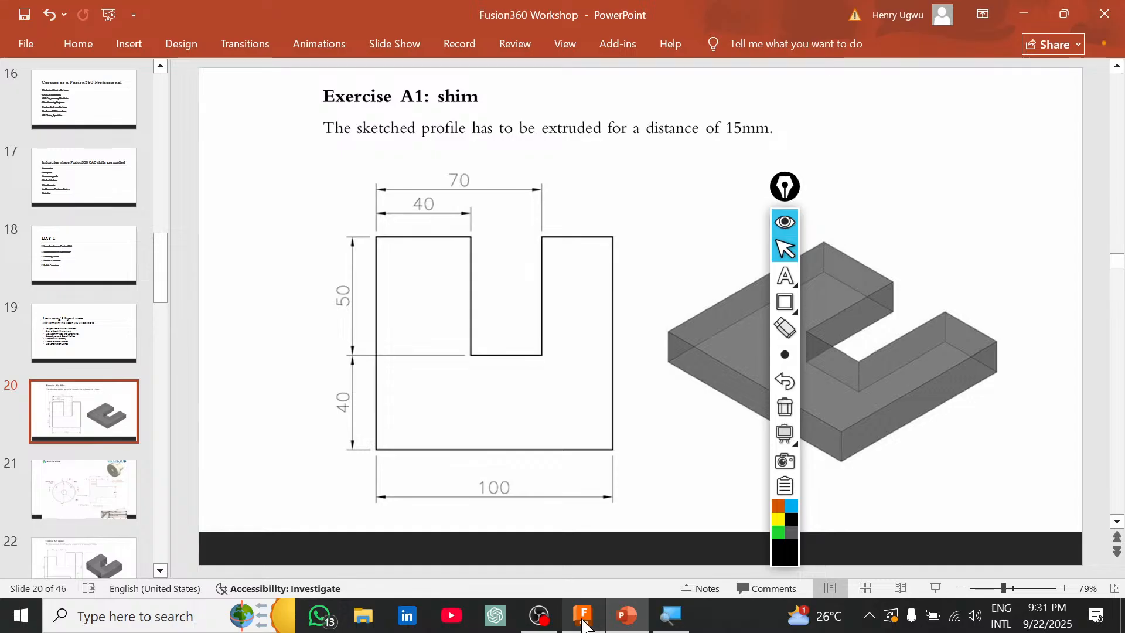
pyautogui.moveTo(583, 623)
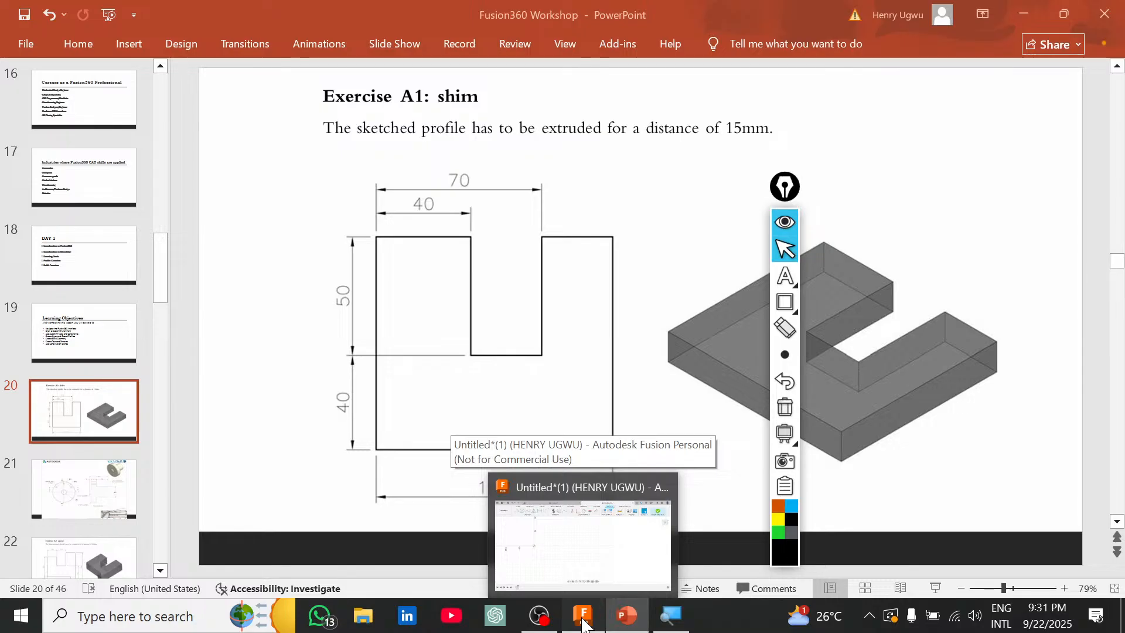
pyautogui.click(582, 545)
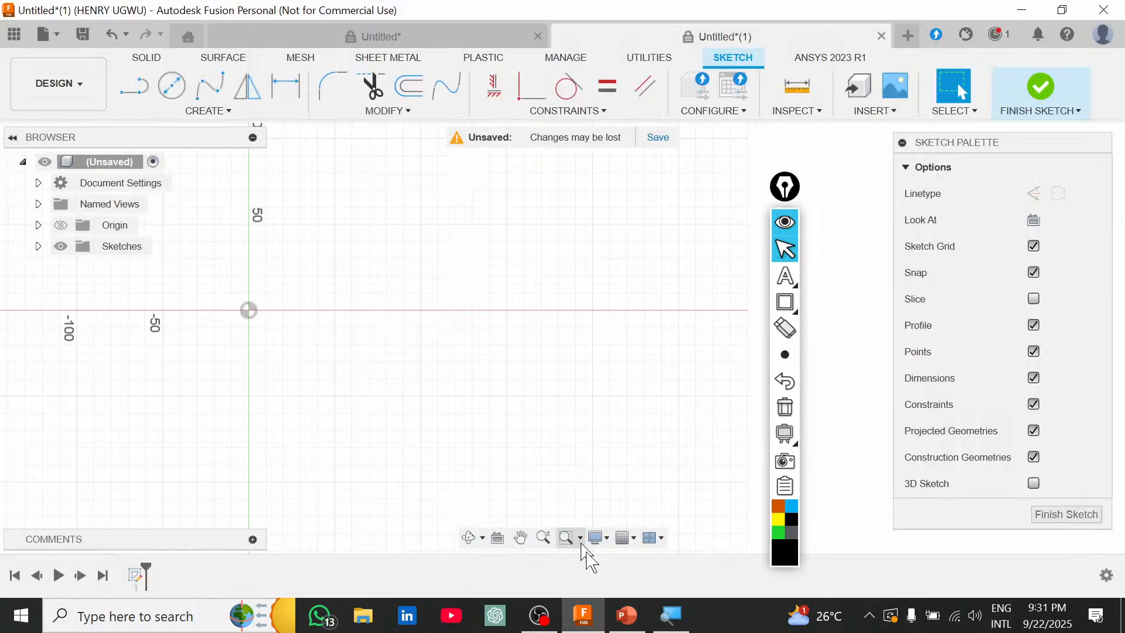
pyautogui.hotkey('alt', 'Tab')
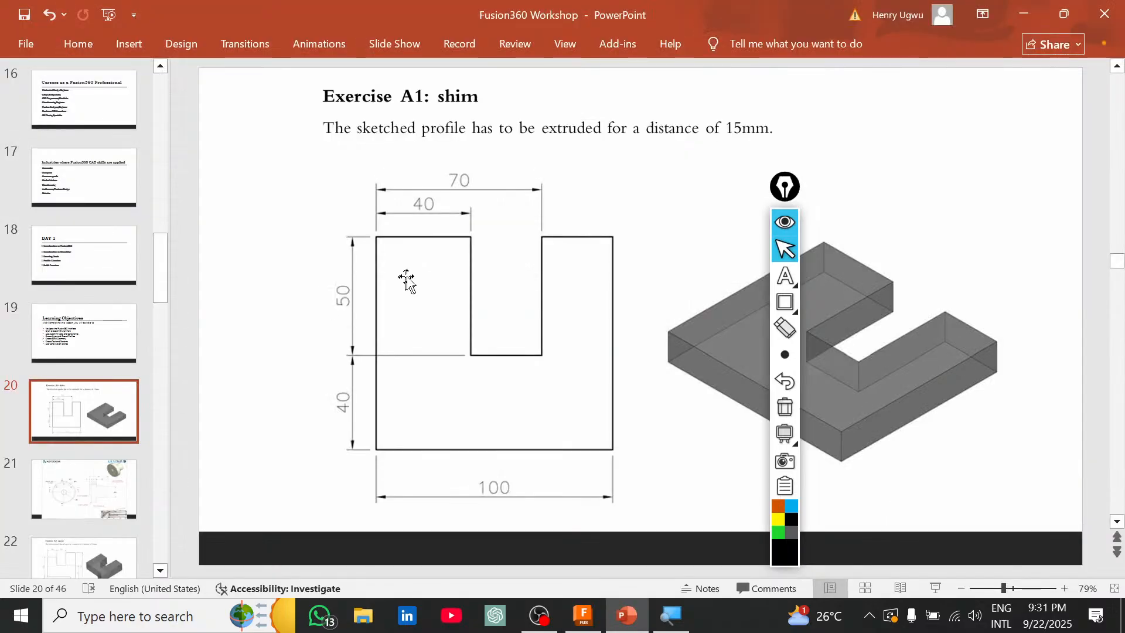
pyautogui.hotkey('alt', 'Tab')
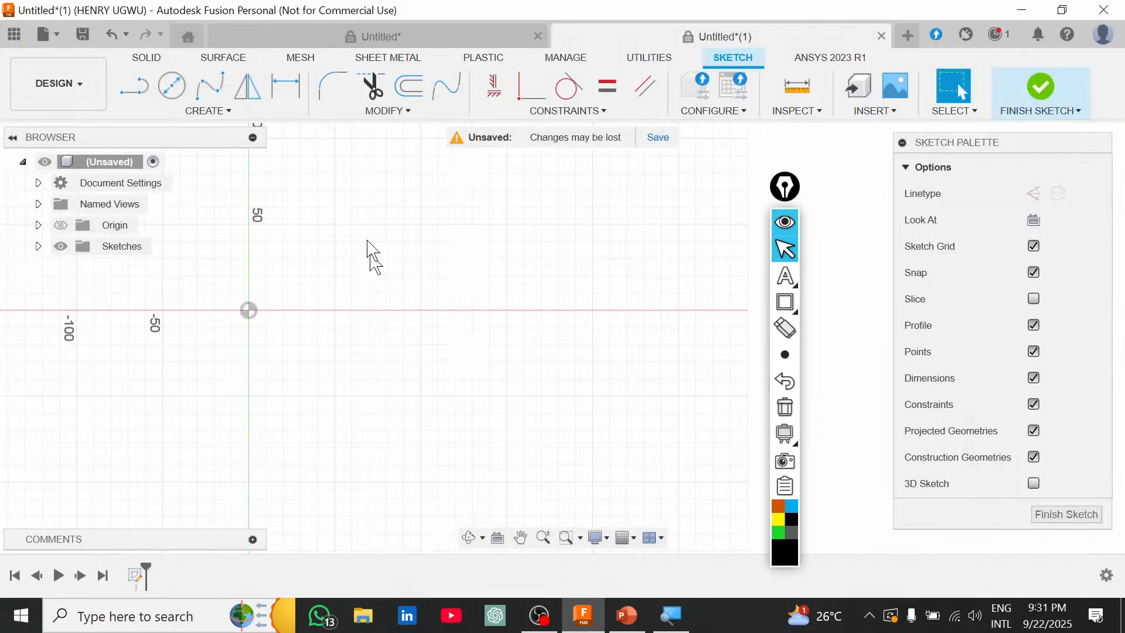
# Sketch a closed U-shaped shim profile with lines beside the origin, about 123 mm wide and 130 mm high, with an upper notch about 42 mm deep.
pyautogui.click(222, 114)
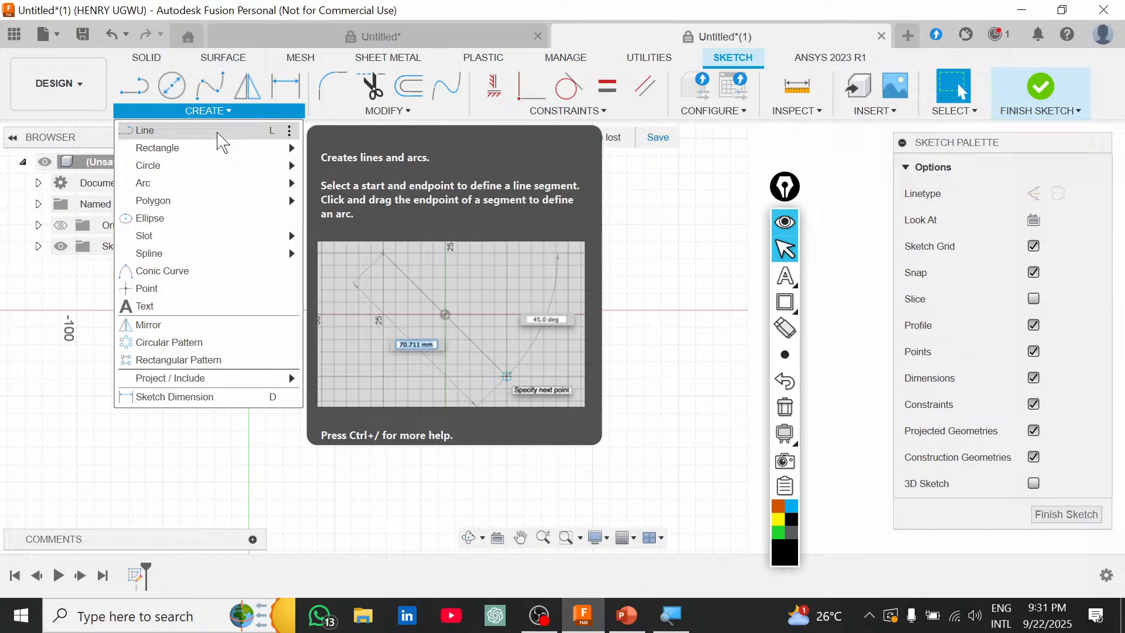
pyautogui.click(218, 132)
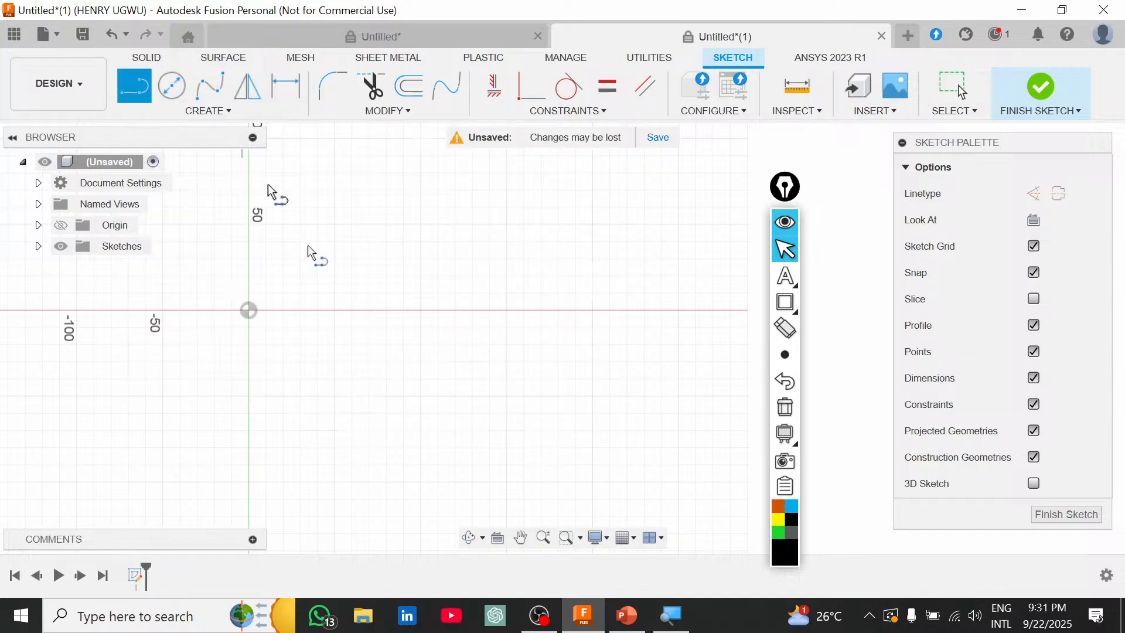
pyautogui.click(386, 224)
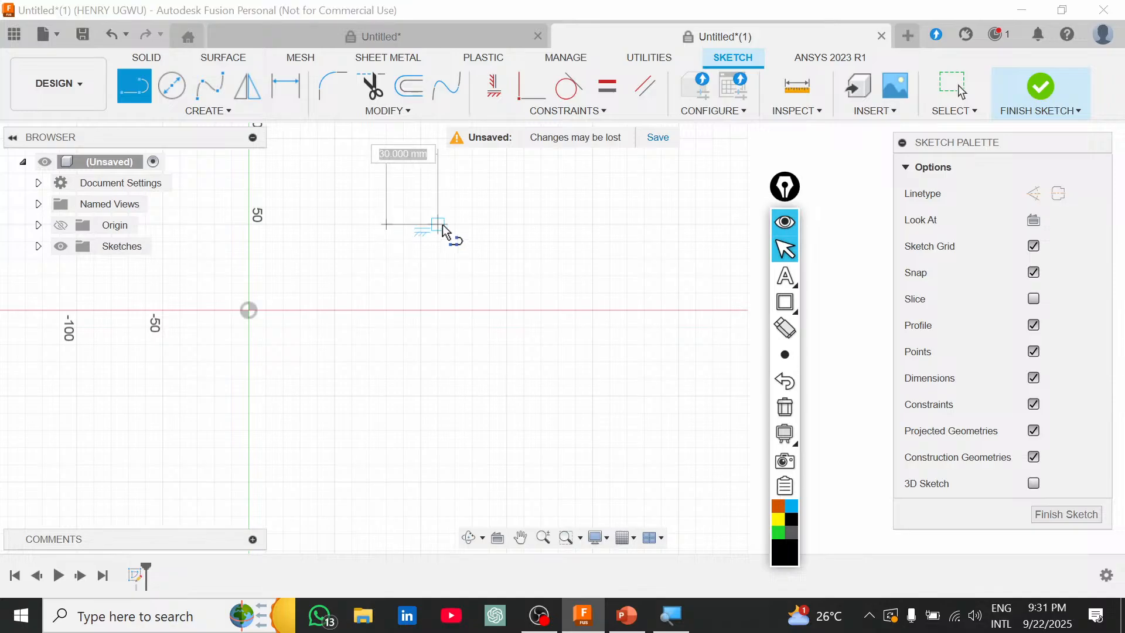
pyautogui.click(440, 225)
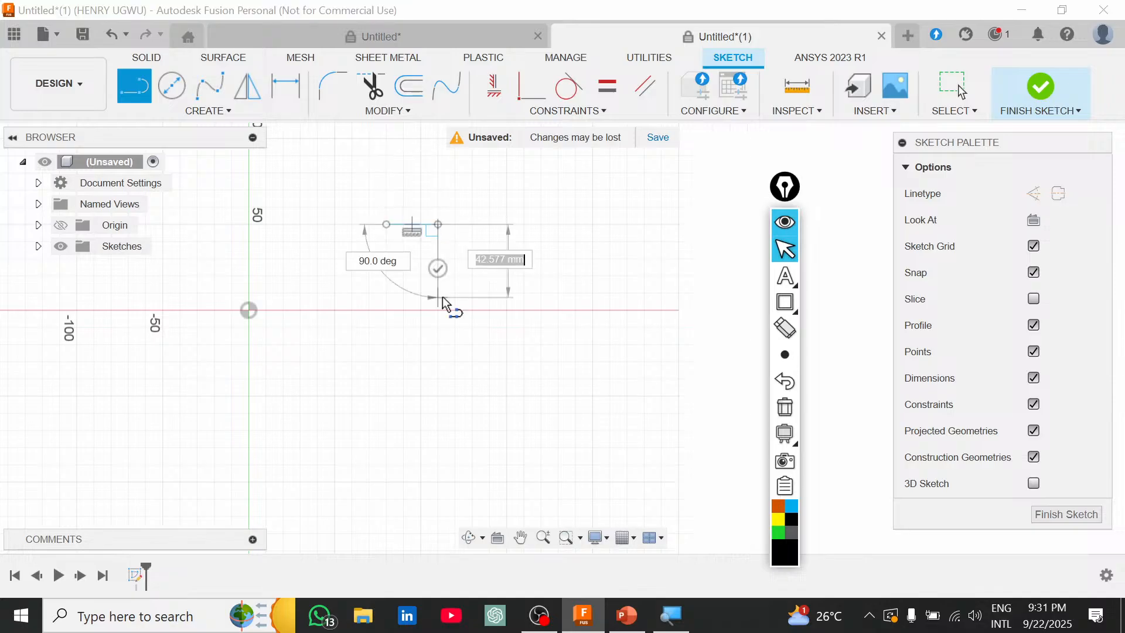
pyautogui.click(443, 296)
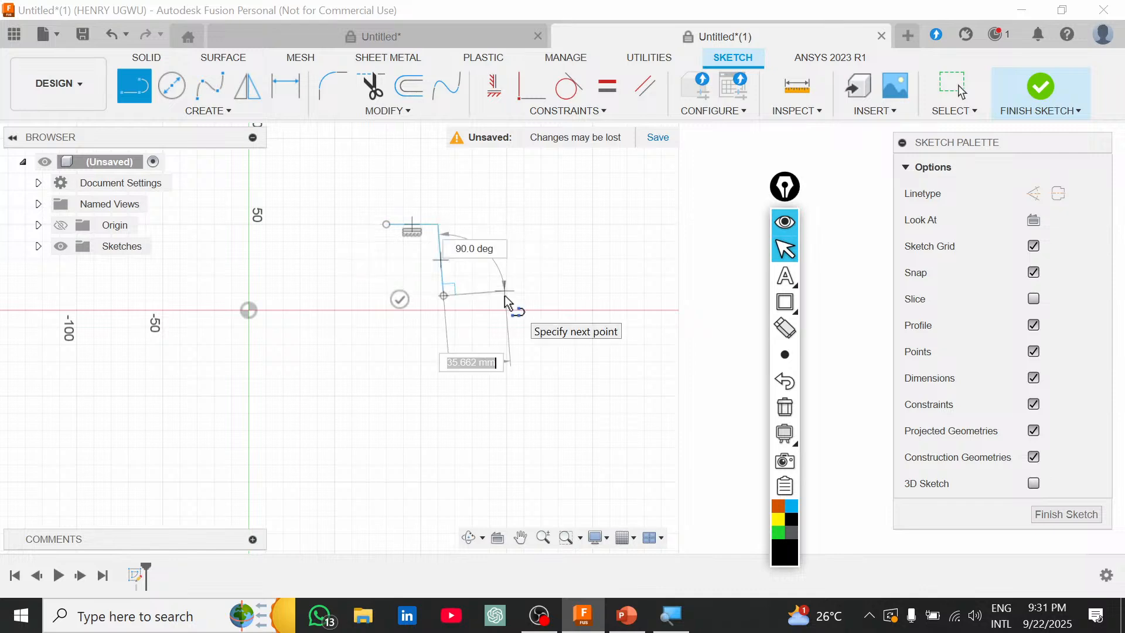
pyautogui.click(517, 296)
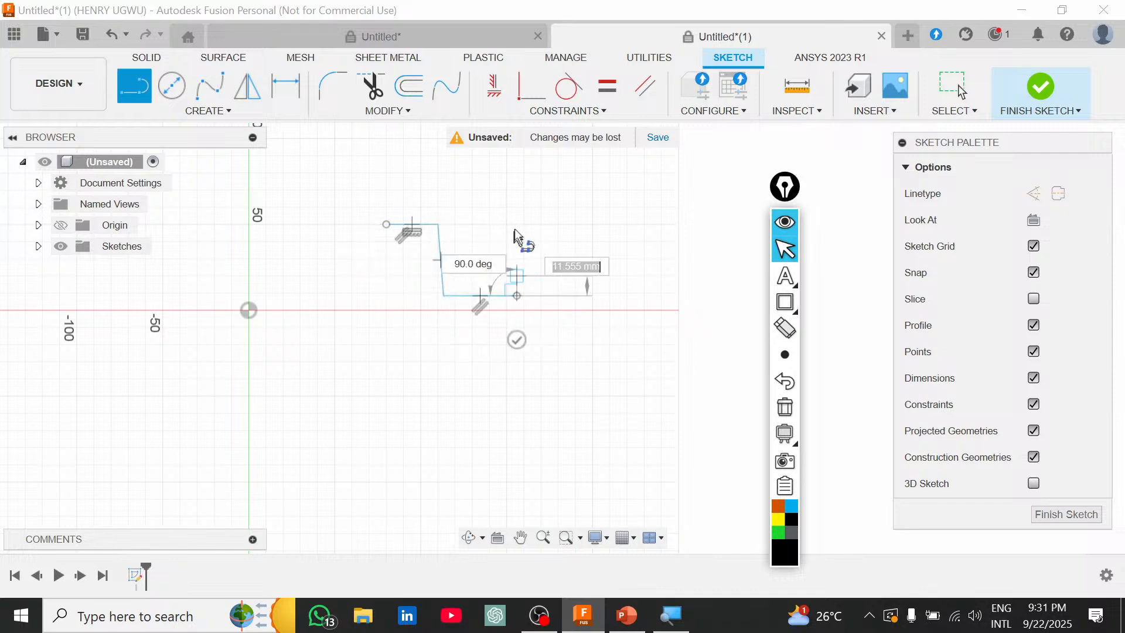
pyautogui.click(516, 226)
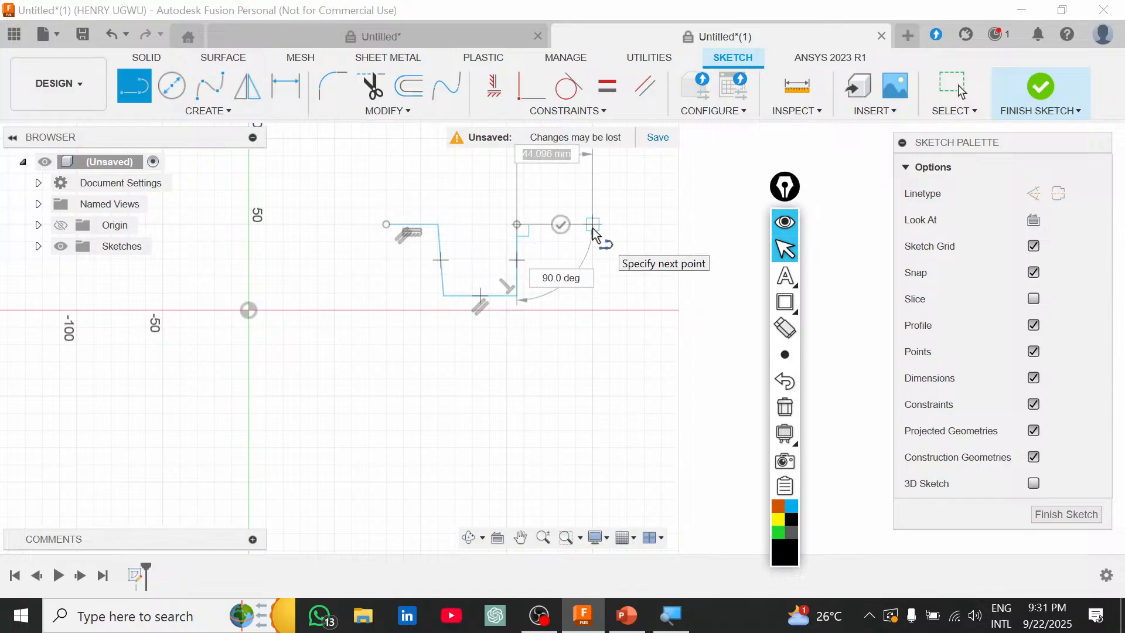
pyautogui.click(593, 226)
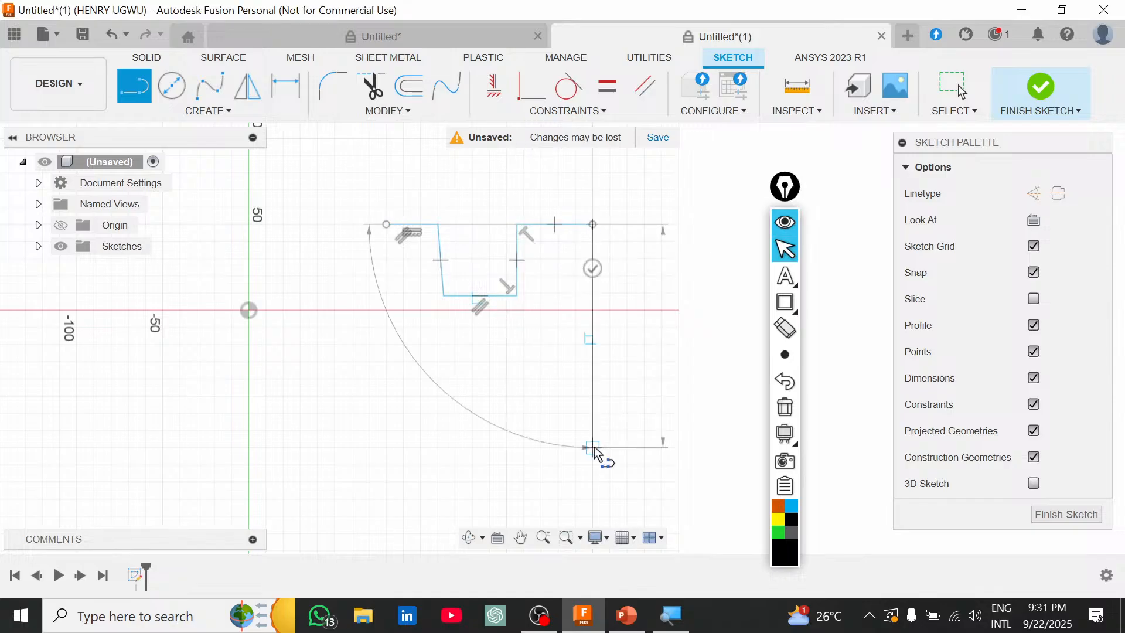
pyautogui.click(593, 448)
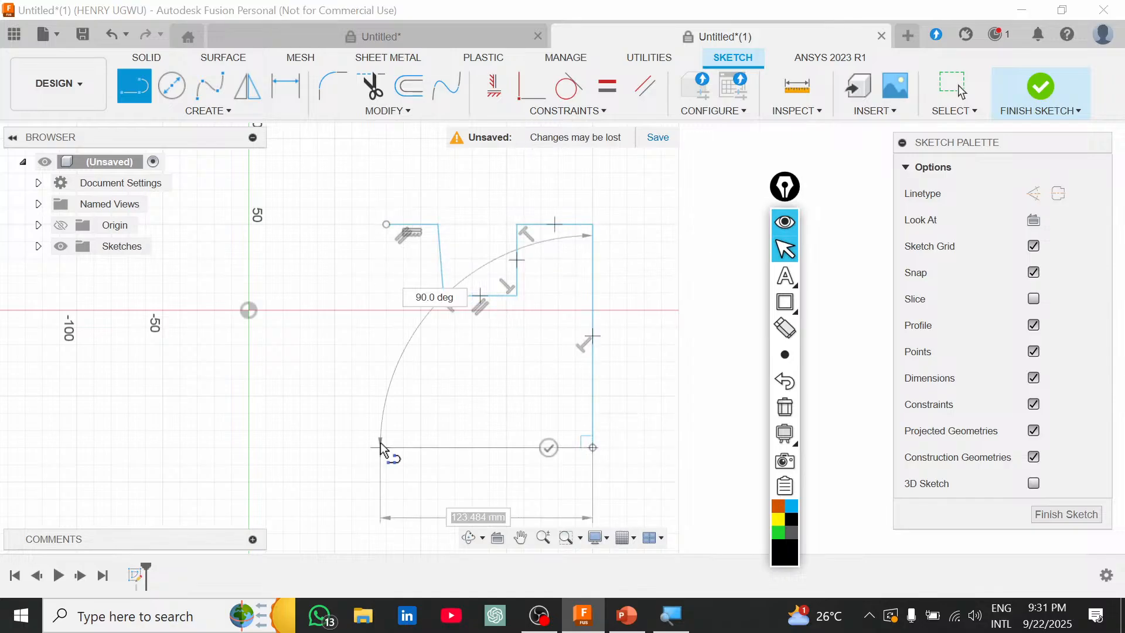
pyautogui.click(380, 448)
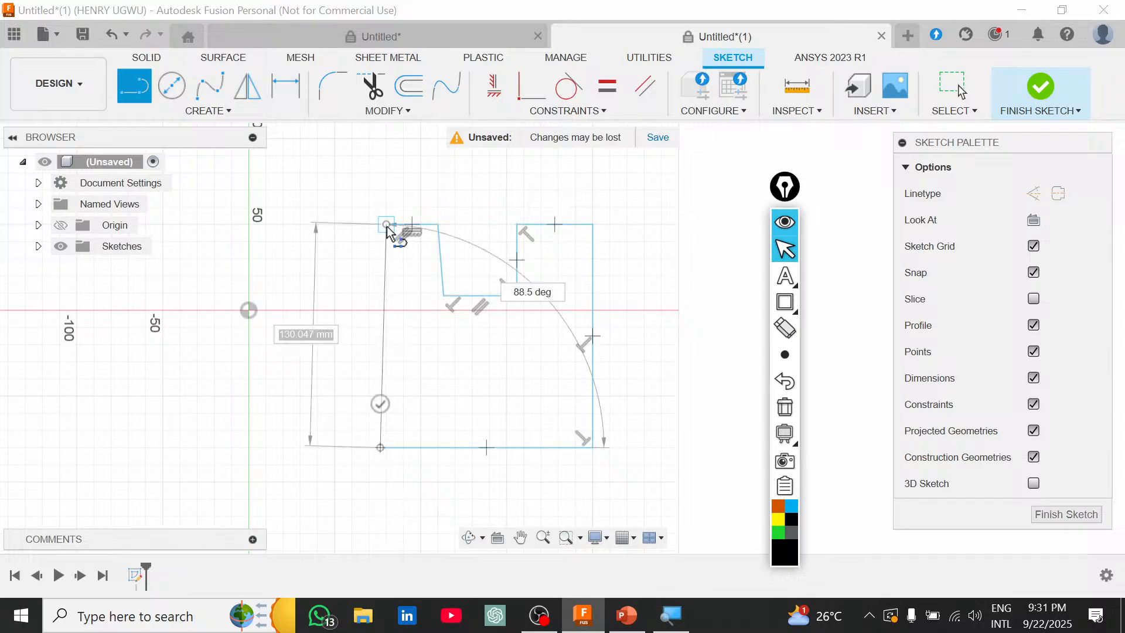
pyautogui.click(387, 225)
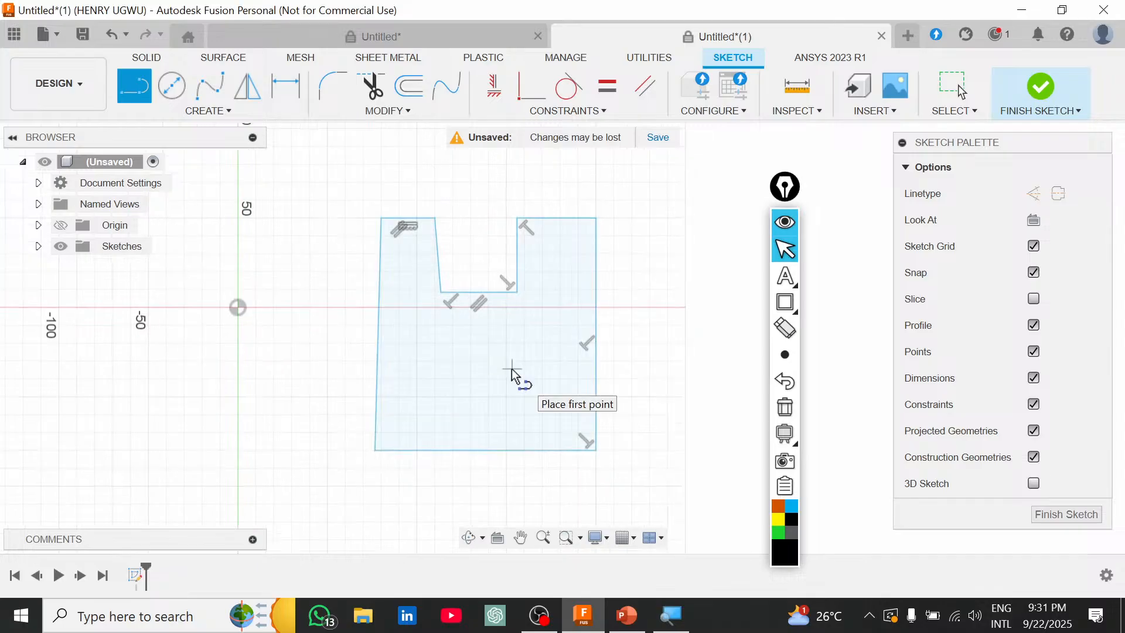
# Compare the sketched outline with the shim drawing in PowerPoint and inspect its notch edges back in Fusion.
pyautogui.scroll(1, 511, 369)
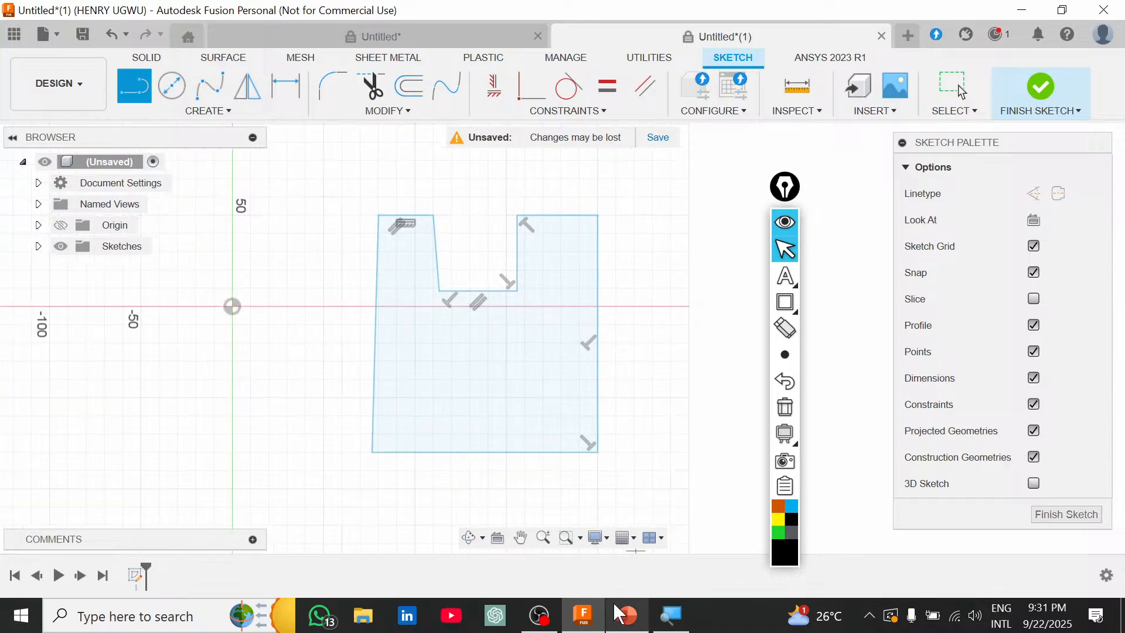
pyautogui.click(625, 615)
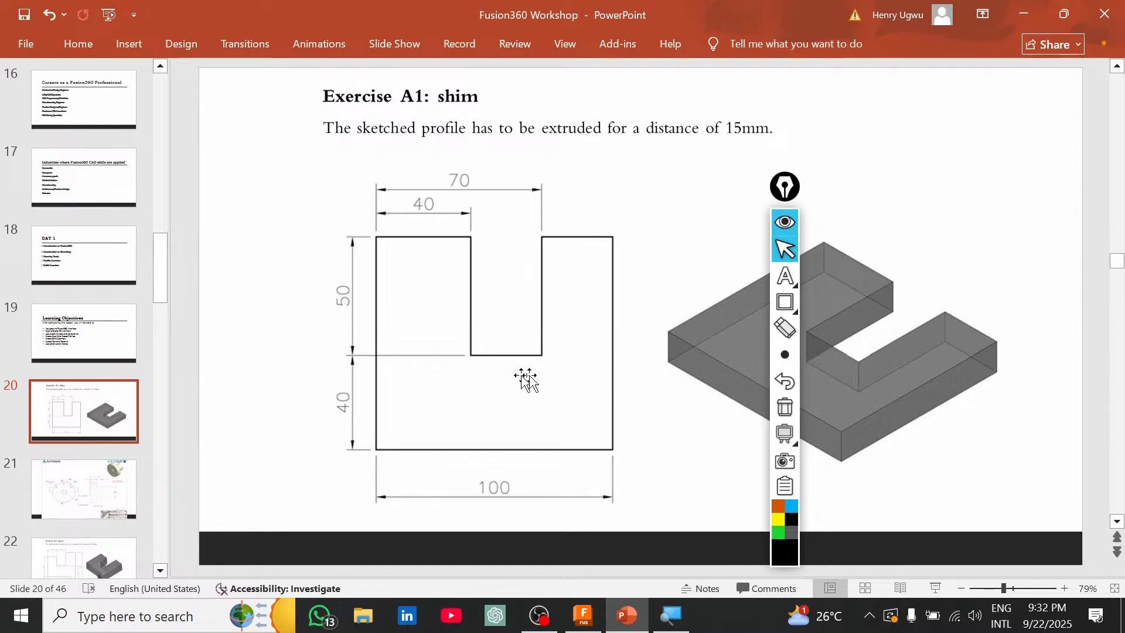
pyautogui.click(617, 615)
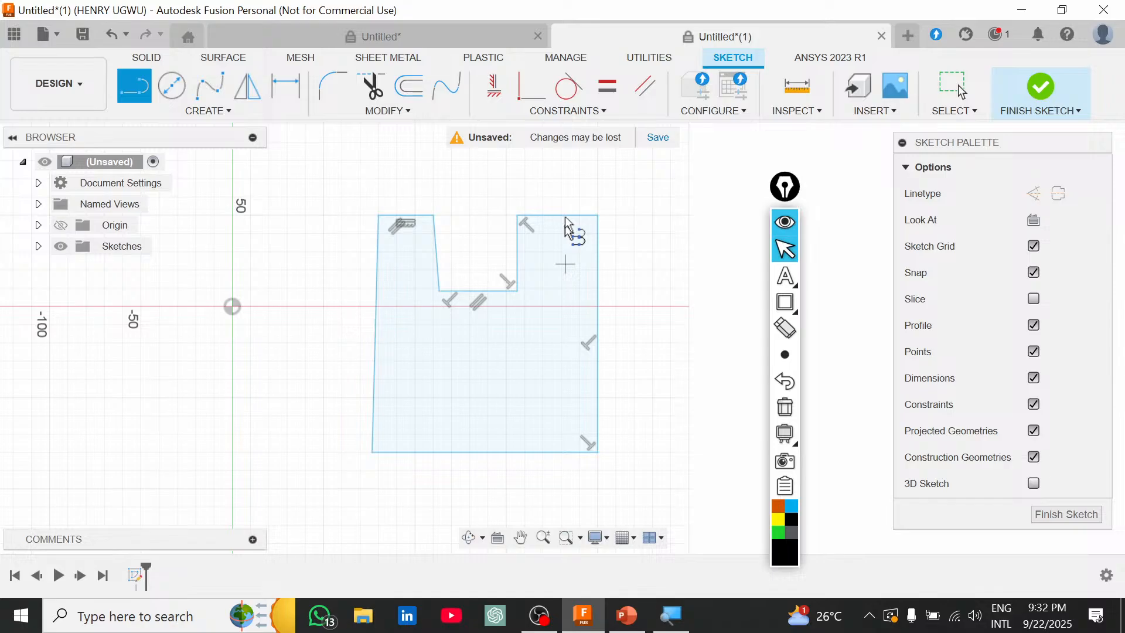
pyautogui.scroll(-1, 516, 326)
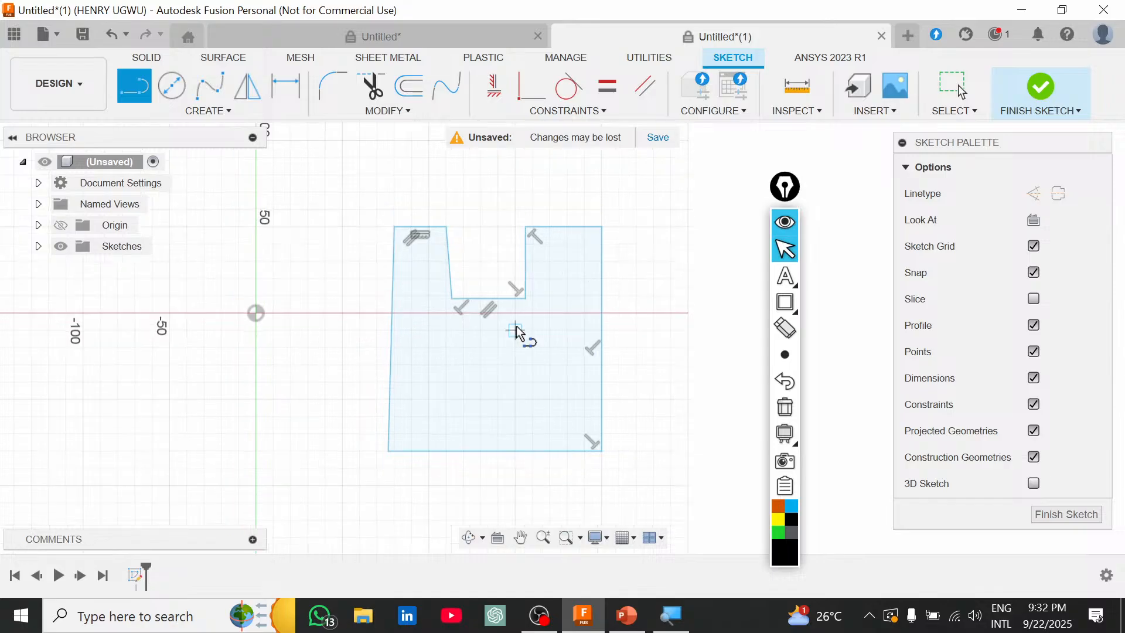
pyautogui.scroll(2, 515, 330)
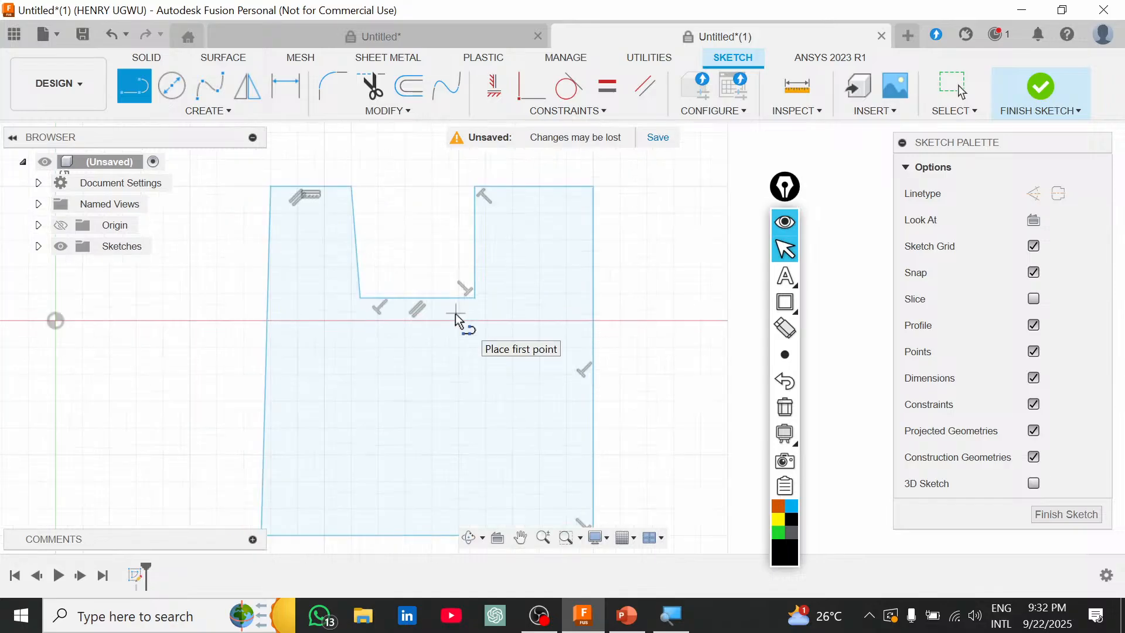
pyautogui.scroll(-1, 360, 246)
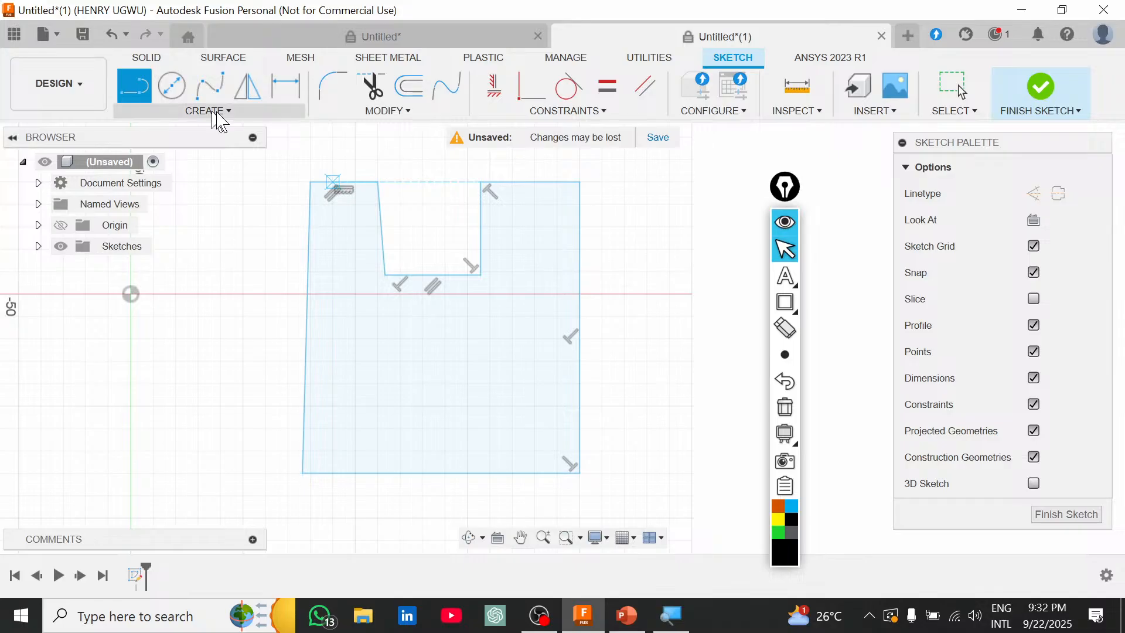
pyautogui.click(549, 112)
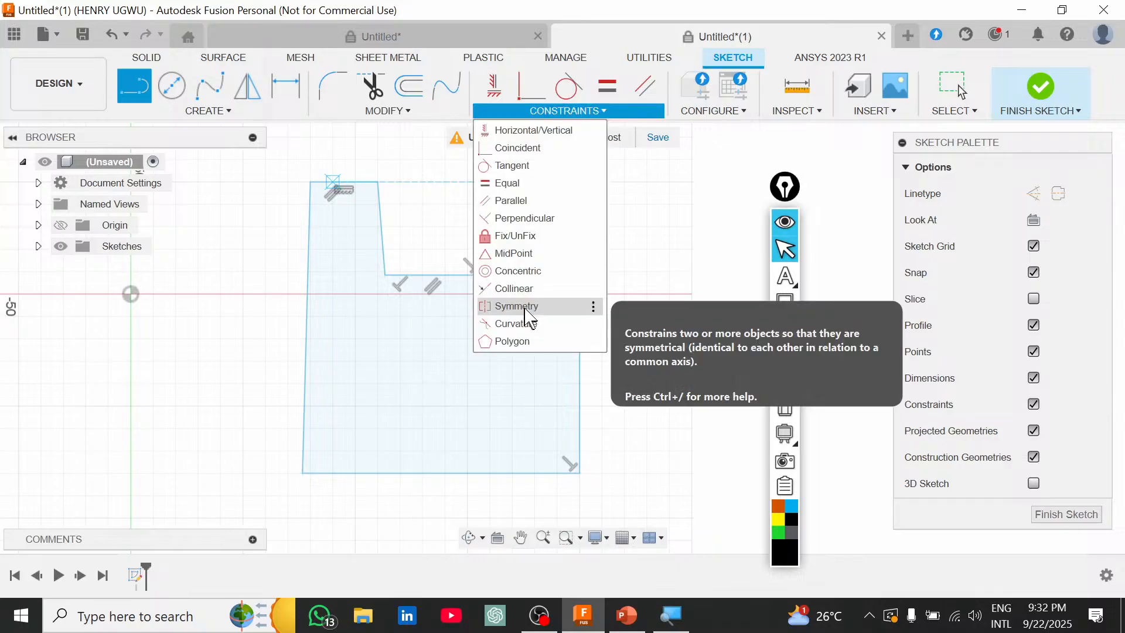
pyautogui.click(526, 309)
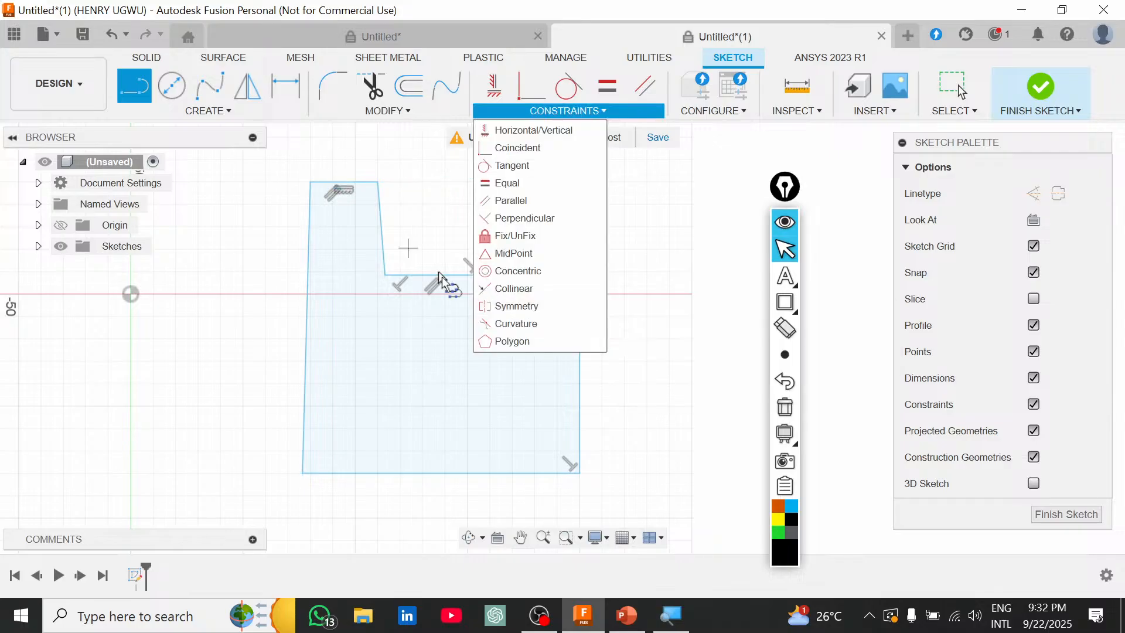
pyautogui.click(691, 182)
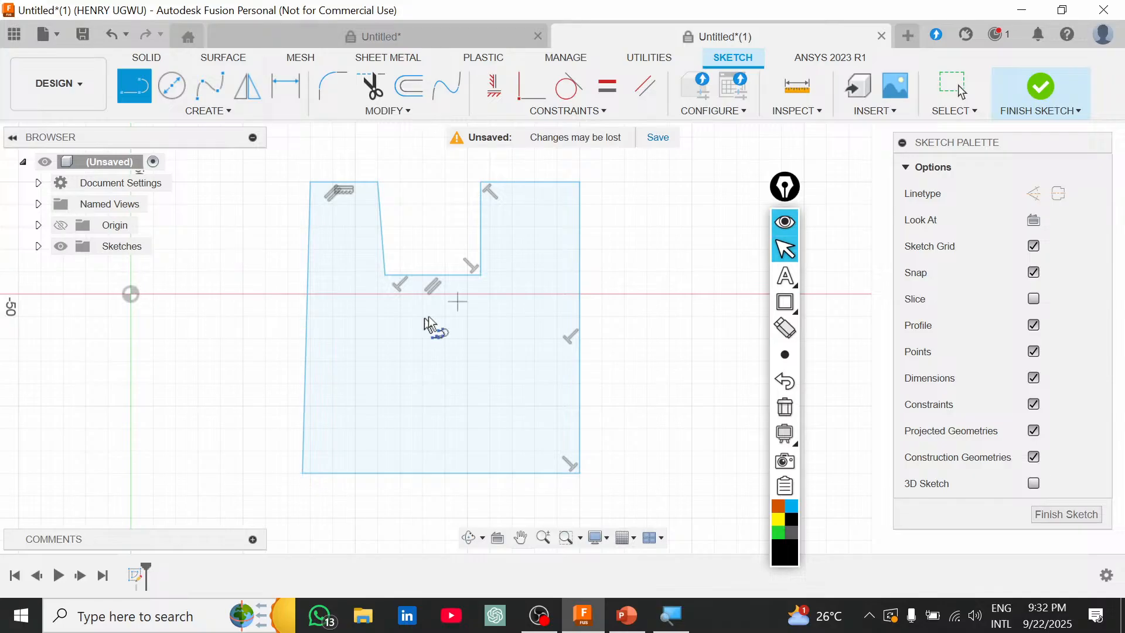
pyautogui.scroll(1, 424, 317)
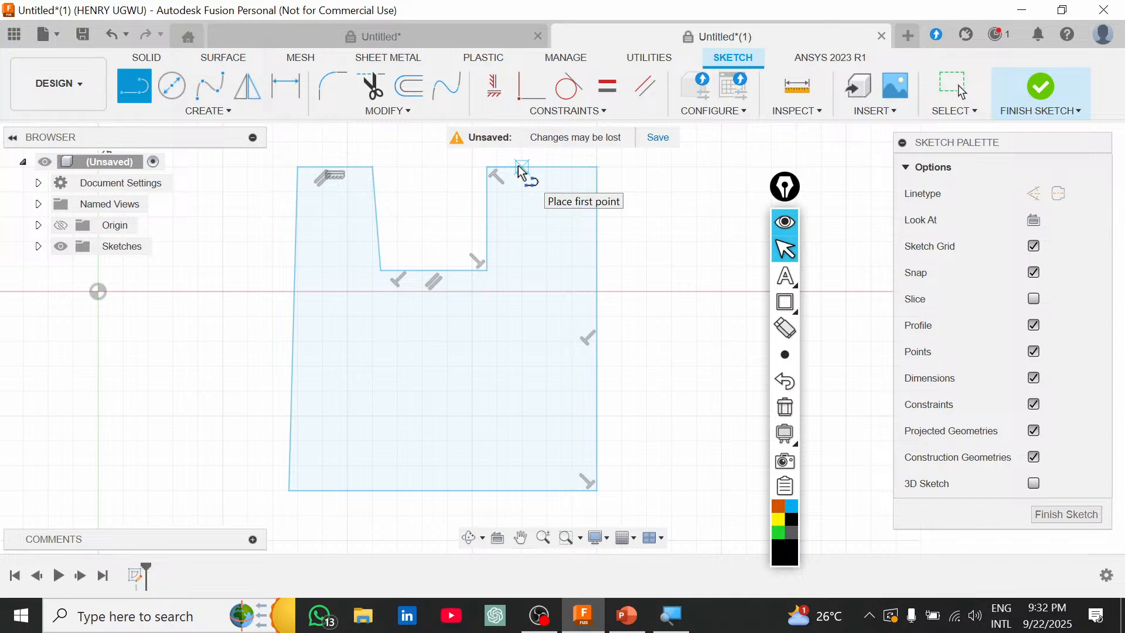
pyautogui.press('Escape')
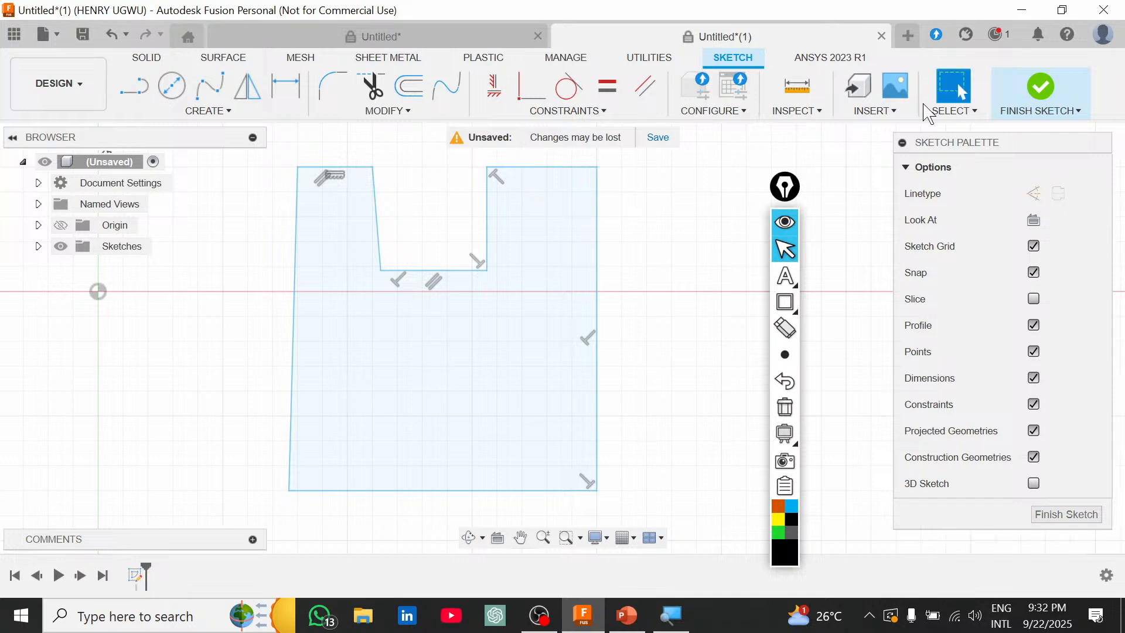
# Compare the sketched notch edges with the shim drawing in PowerPoint, switch back to Fusion and review the available sketch constraints.
pyautogui.moveTo(487, 230)
pyautogui.mouseDown()
pyautogui.moveTo(459, 230)
pyautogui.moveTo(487, 214)
pyautogui.mouseUp()
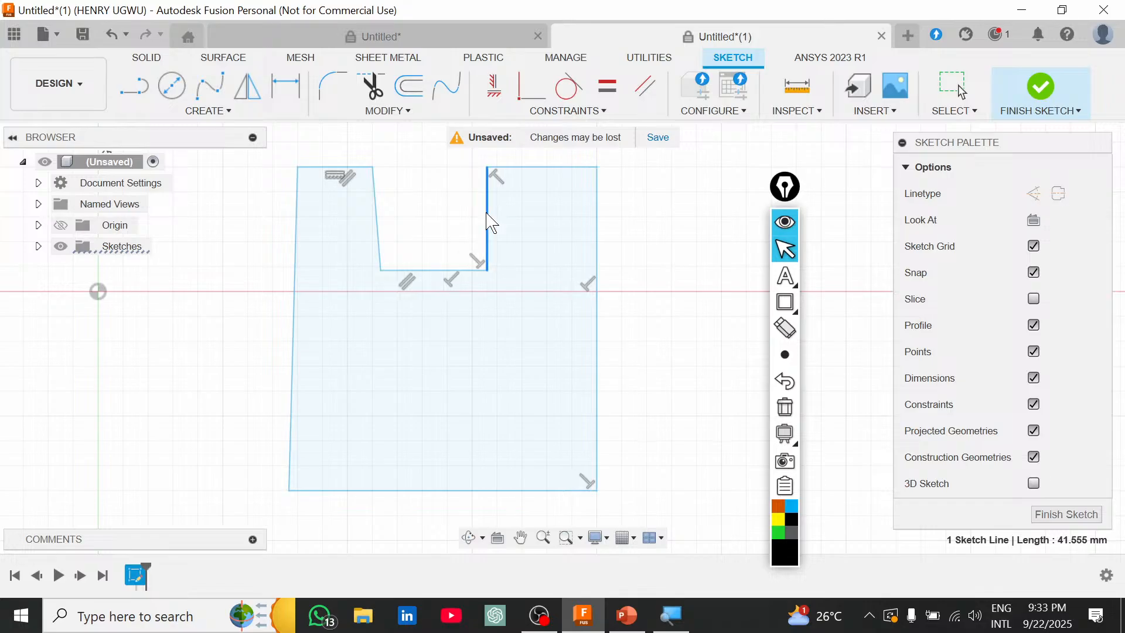
pyautogui.click(333, 216)
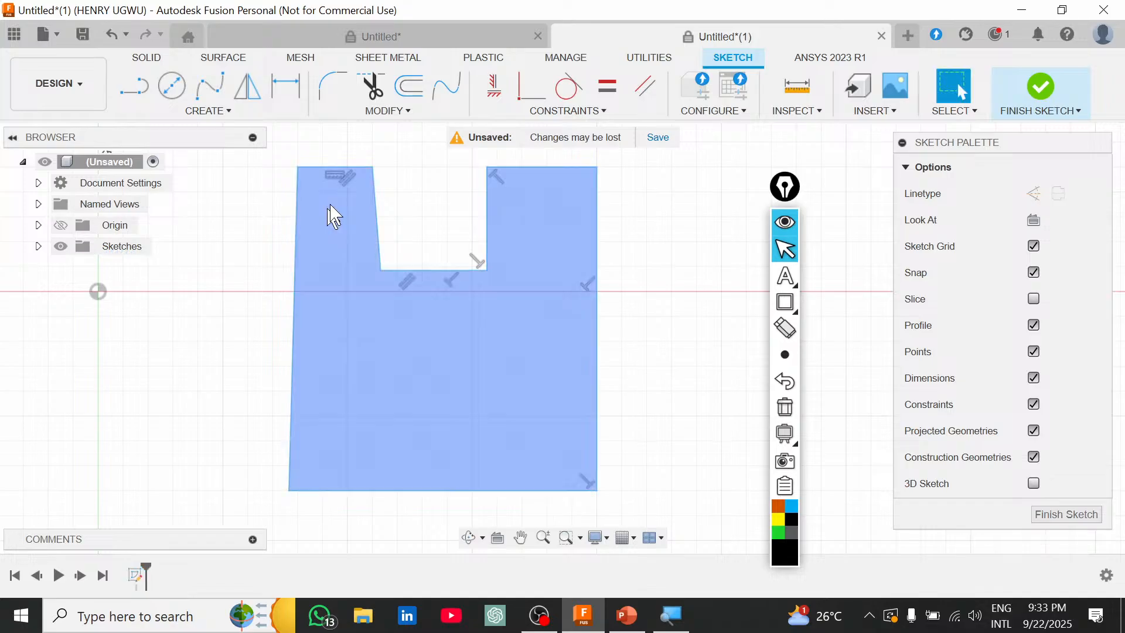
pyautogui.click(381, 230)
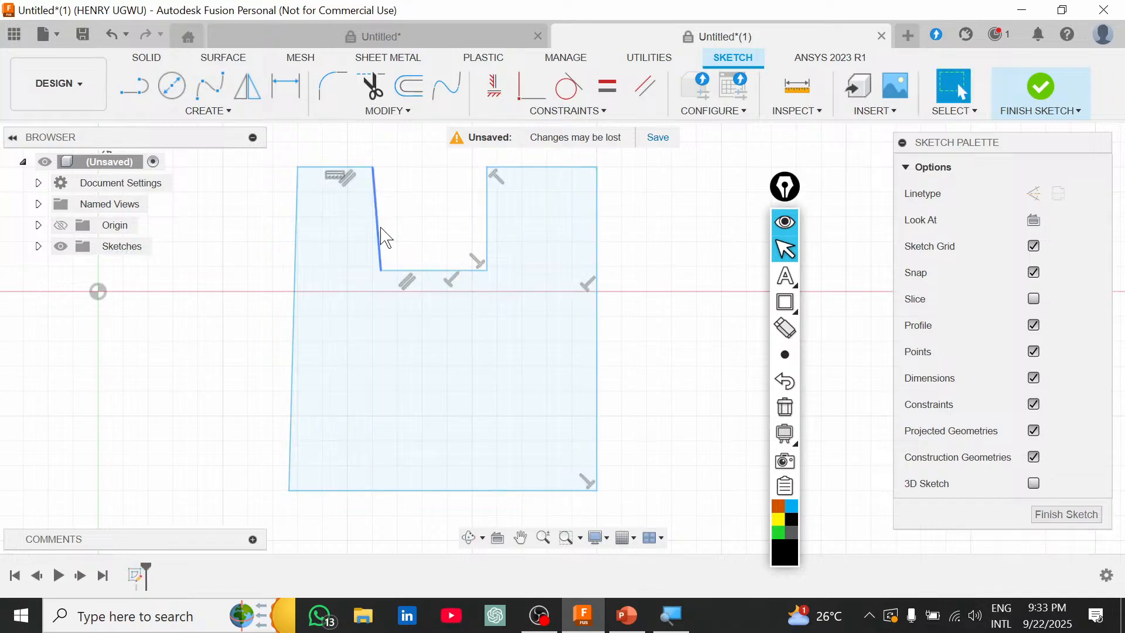
pyautogui.click(639, 619)
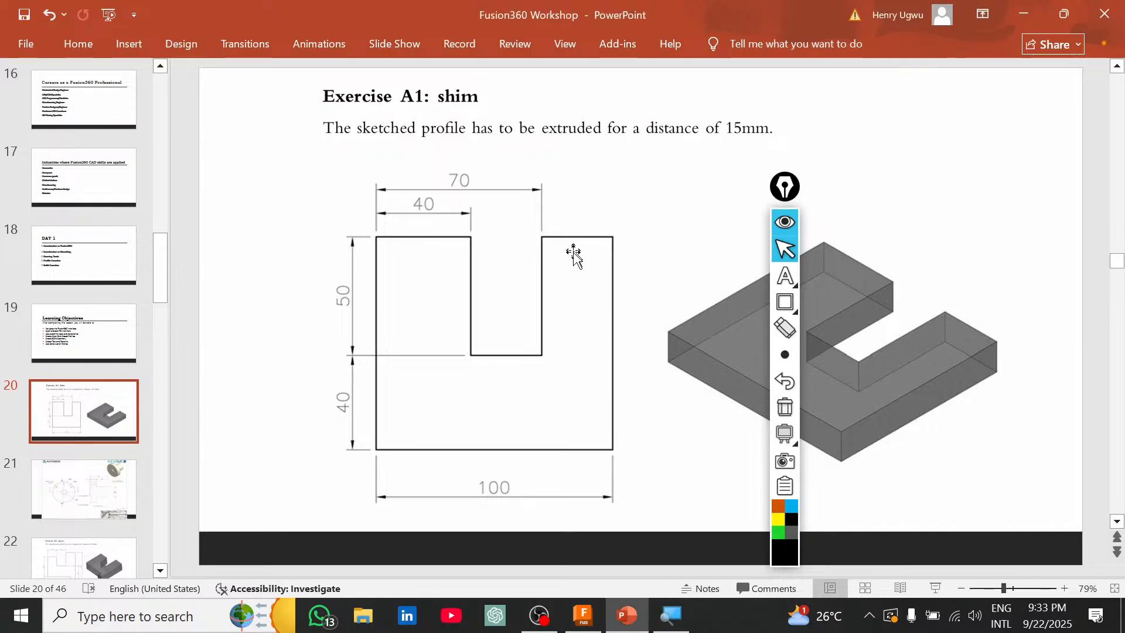
pyautogui.hotkey('alt', 'Tab')
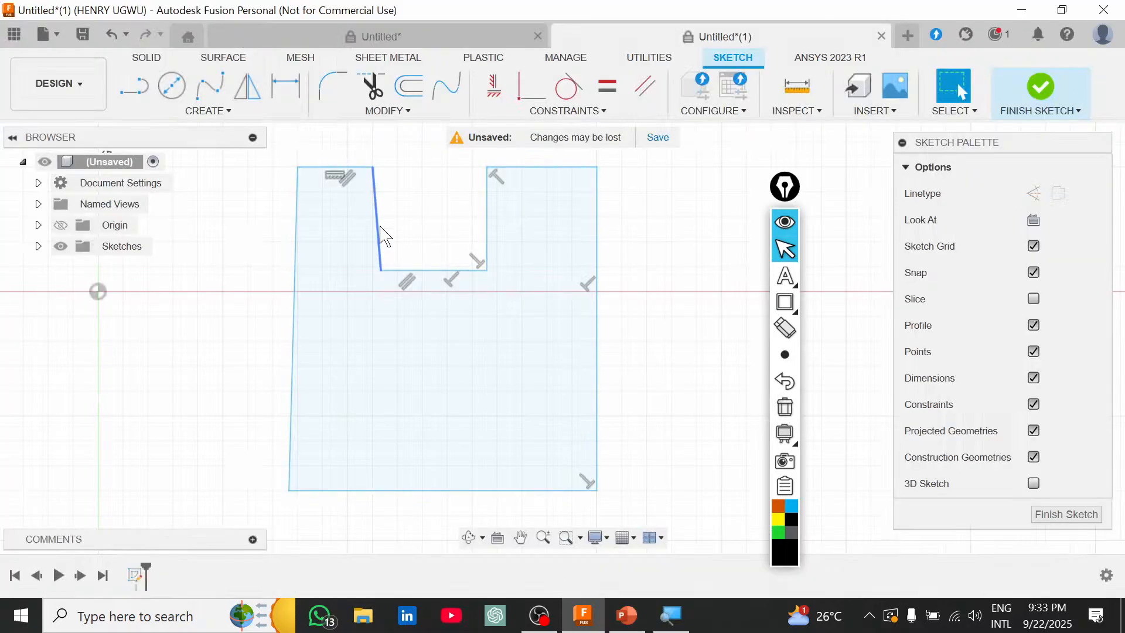
pyautogui.click(548, 113)
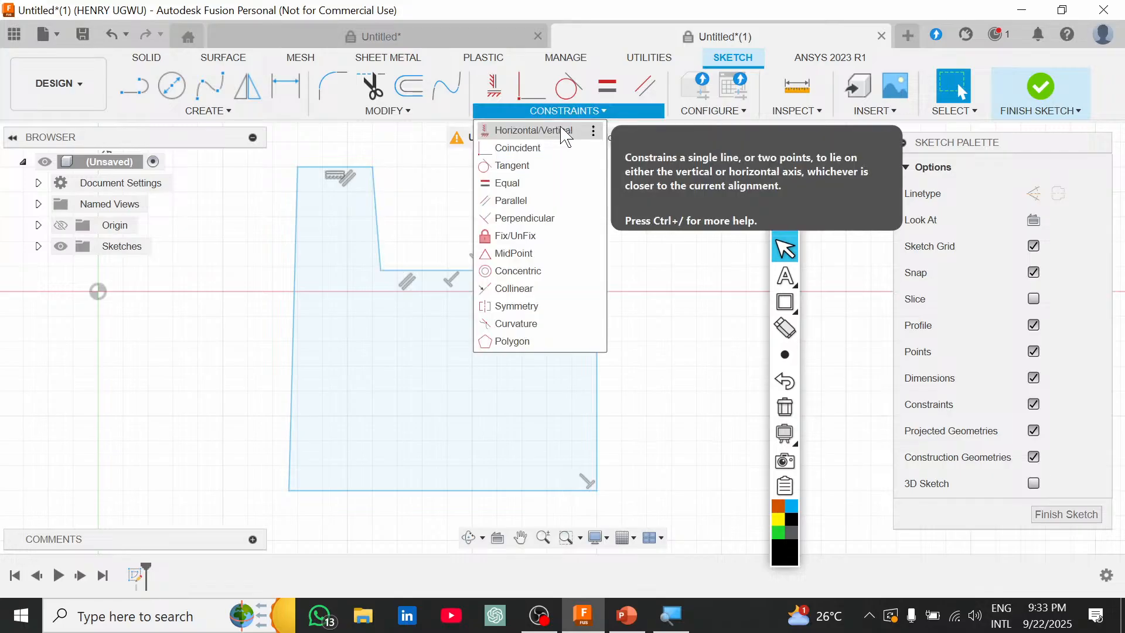
pyautogui.click(422, 200)
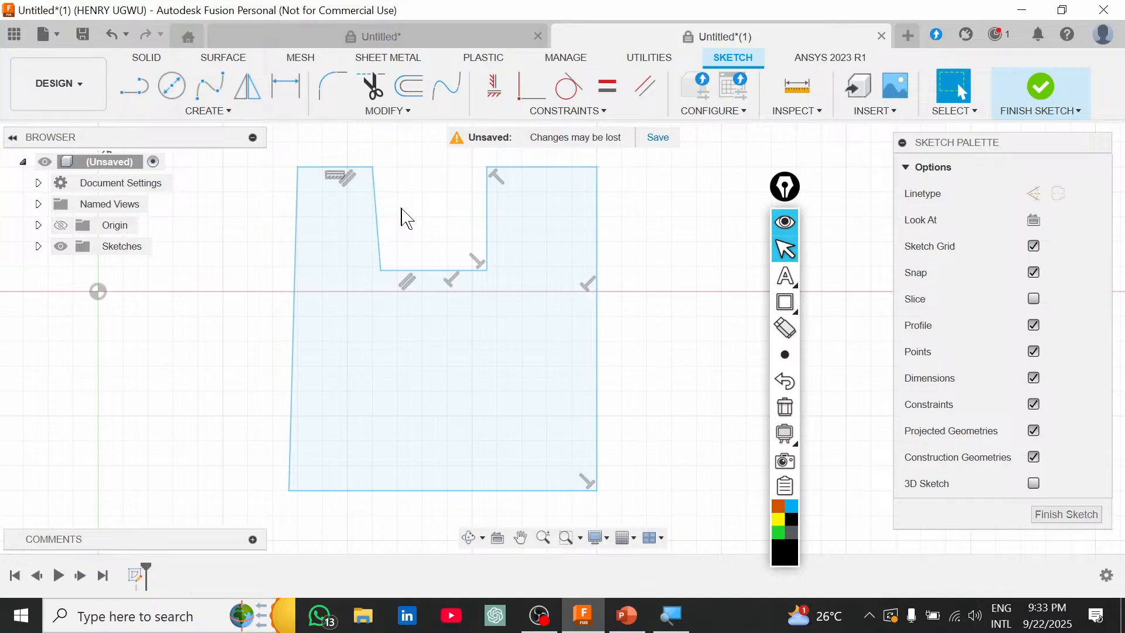
# Draw a slanted line about 32 mm long inside the notch and delete it again.
pyautogui.press('l')
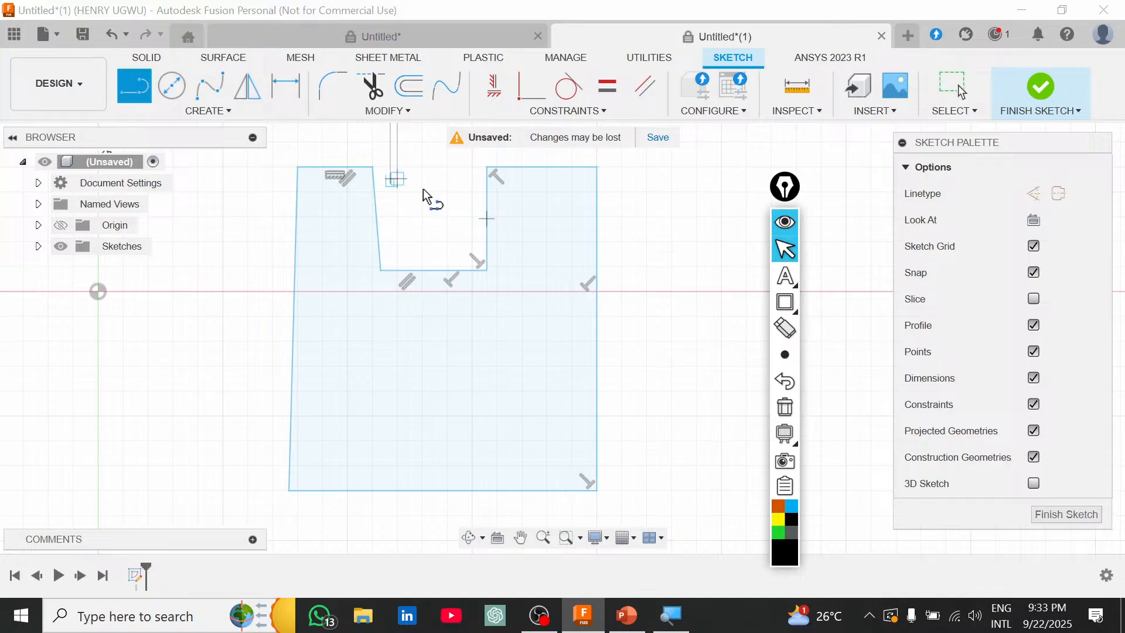
pyautogui.click(391, 179)
pyautogui.click(467, 203)
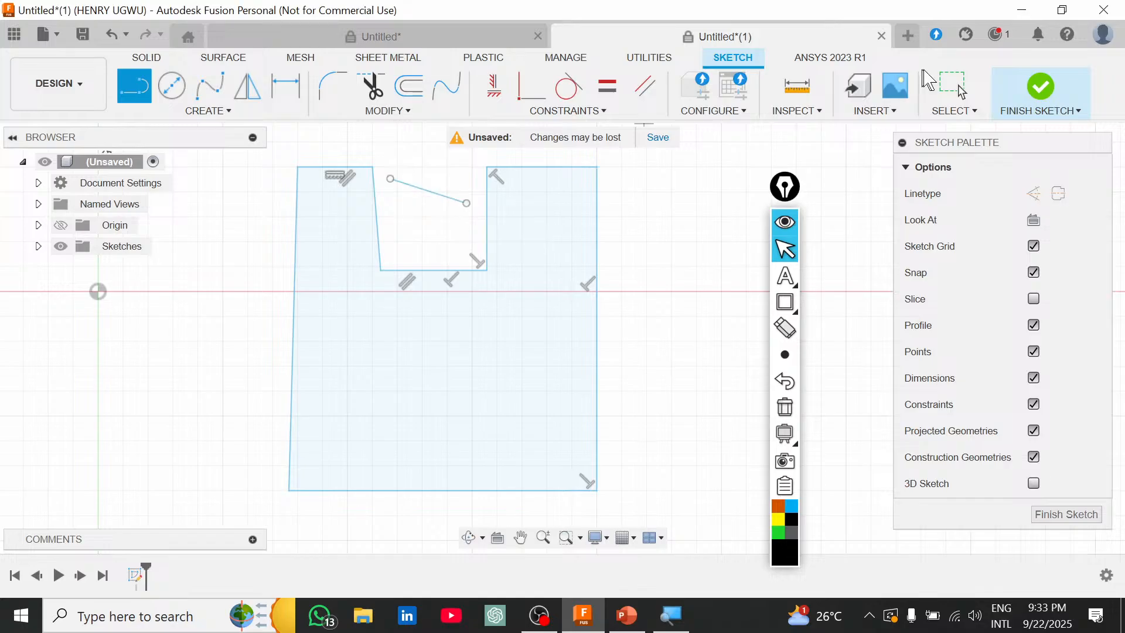
pyautogui.click(941, 85)
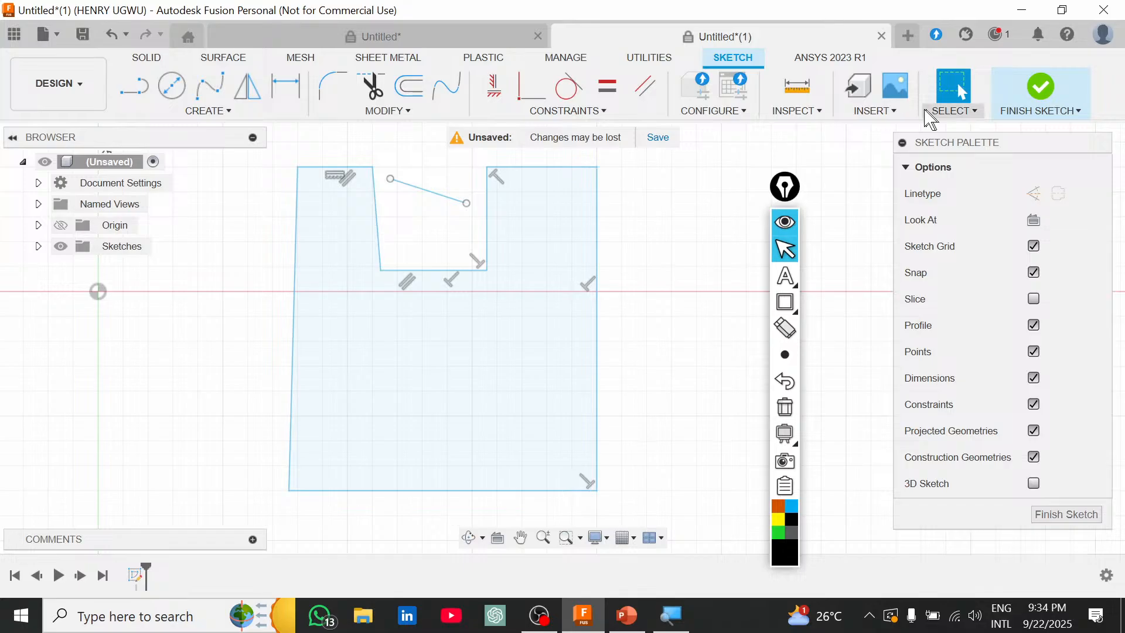
pyautogui.rightClick(441, 193)
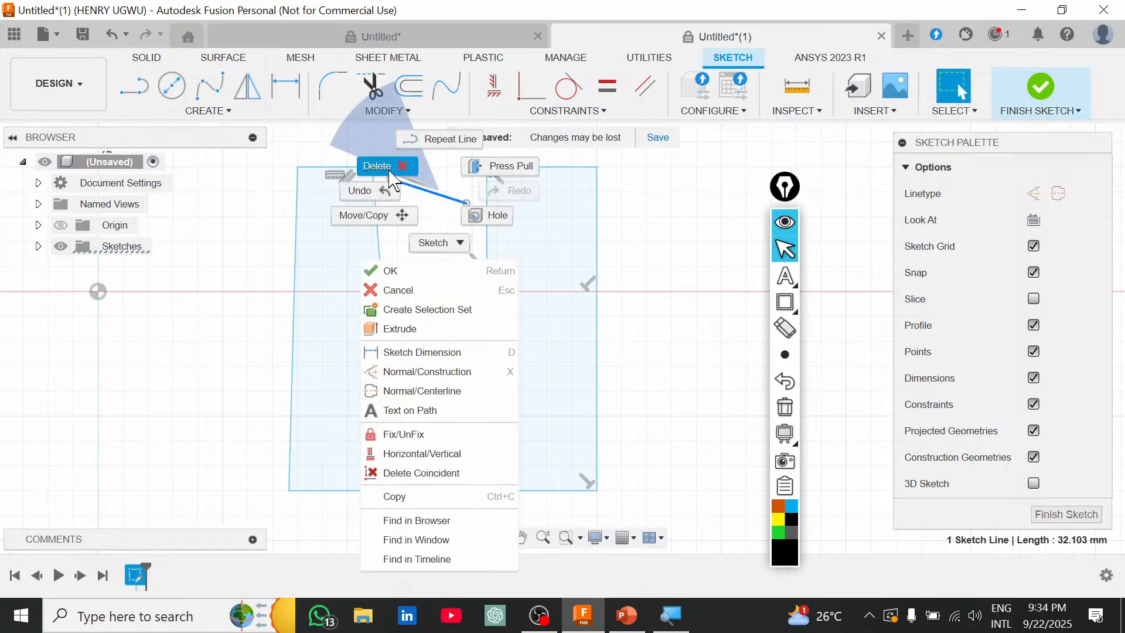
pyautogui.click(389, 169)
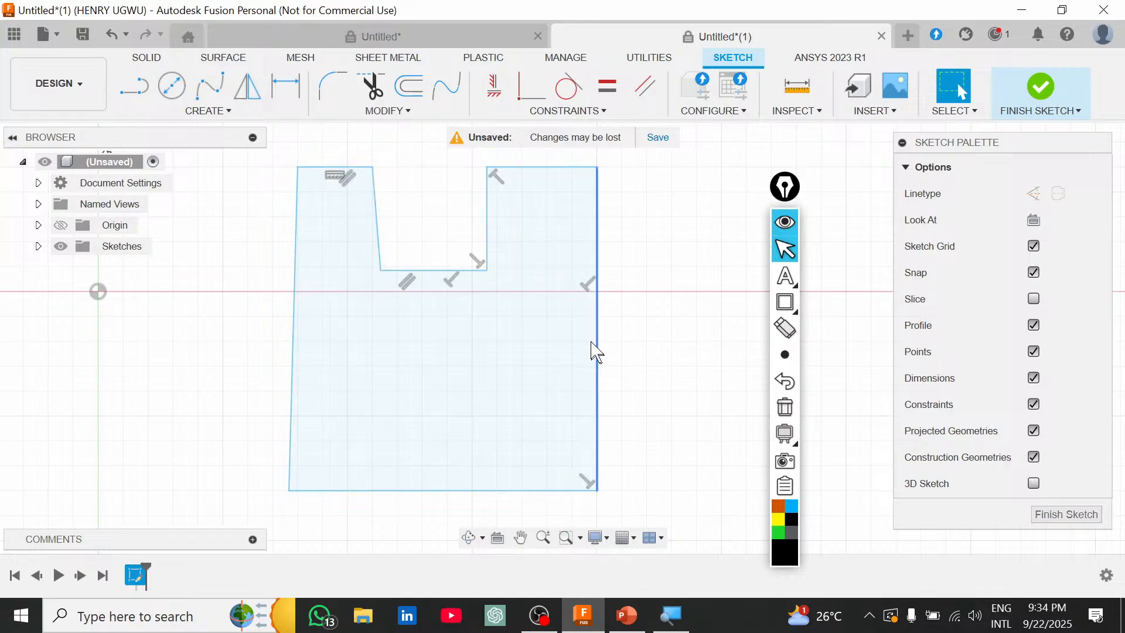
# Apply the Horizontal/Vertical constraint to the slanted notch edge and the slanted outer edge nearest the origin.
pyautogui.click(566, 113)
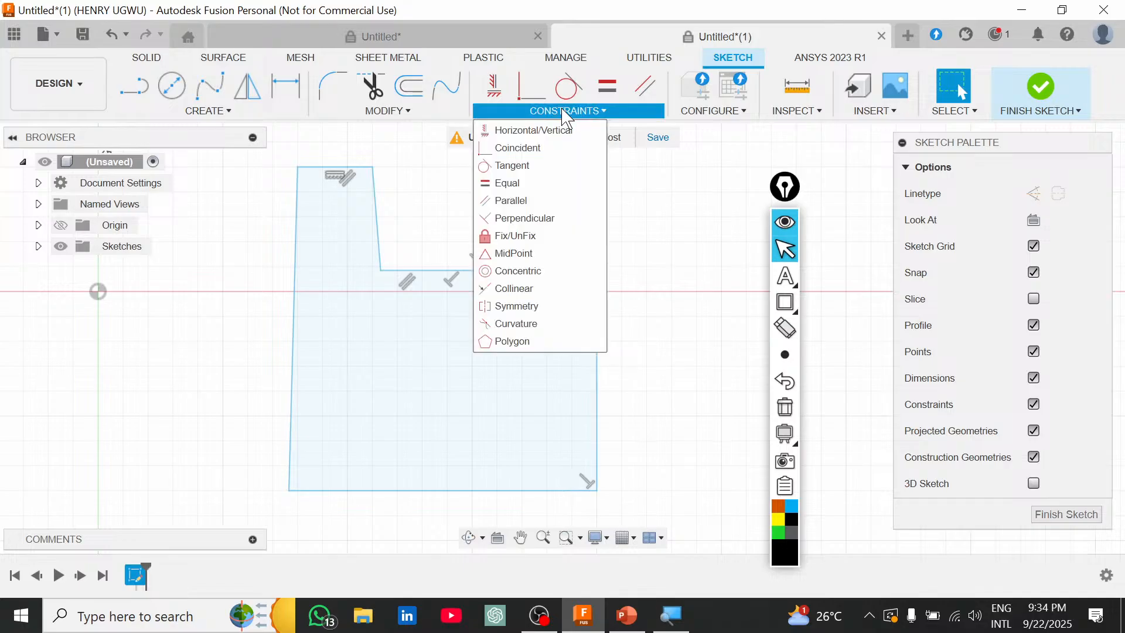
pyautogui.click(551, 130)
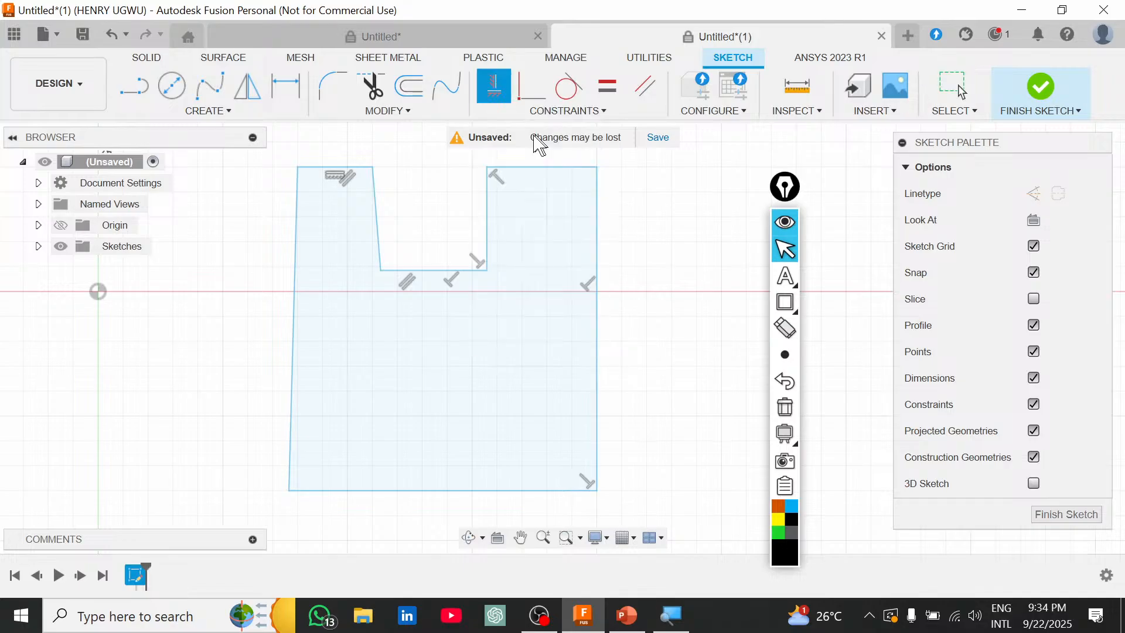
pyautogui.click(378, 235)
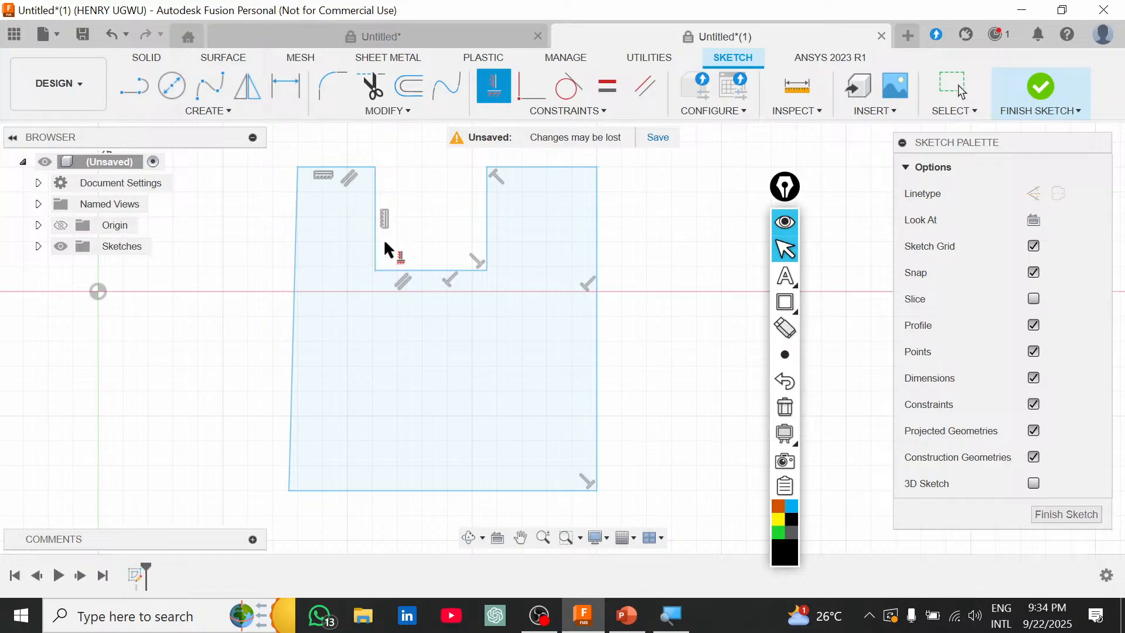
pyautogui.click(297, 267)
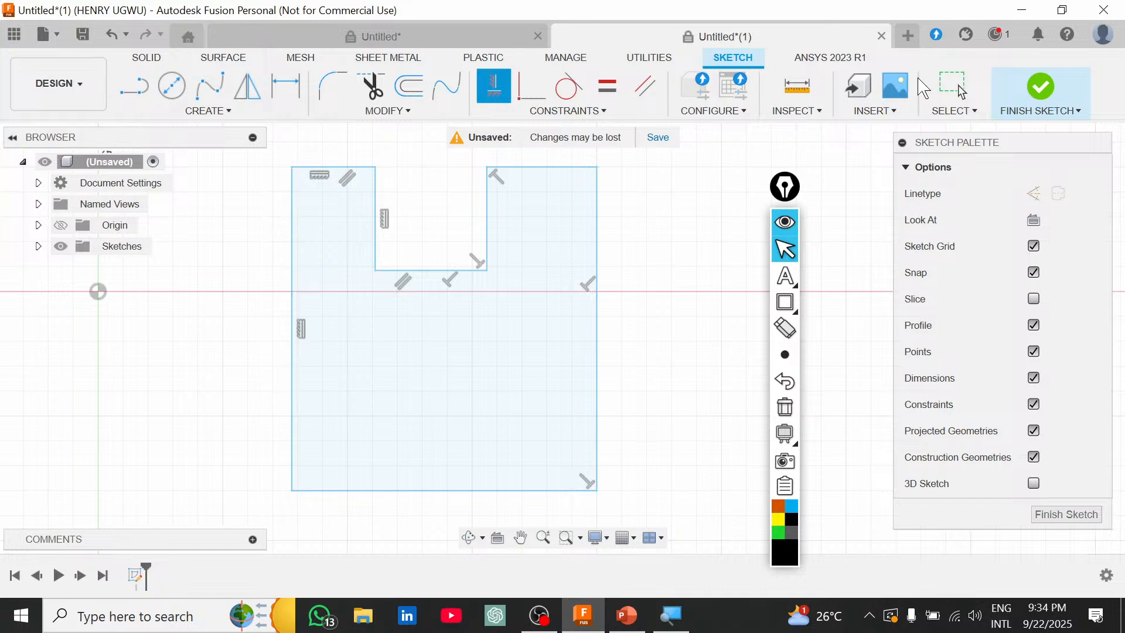
pyautogui.press('Escape')
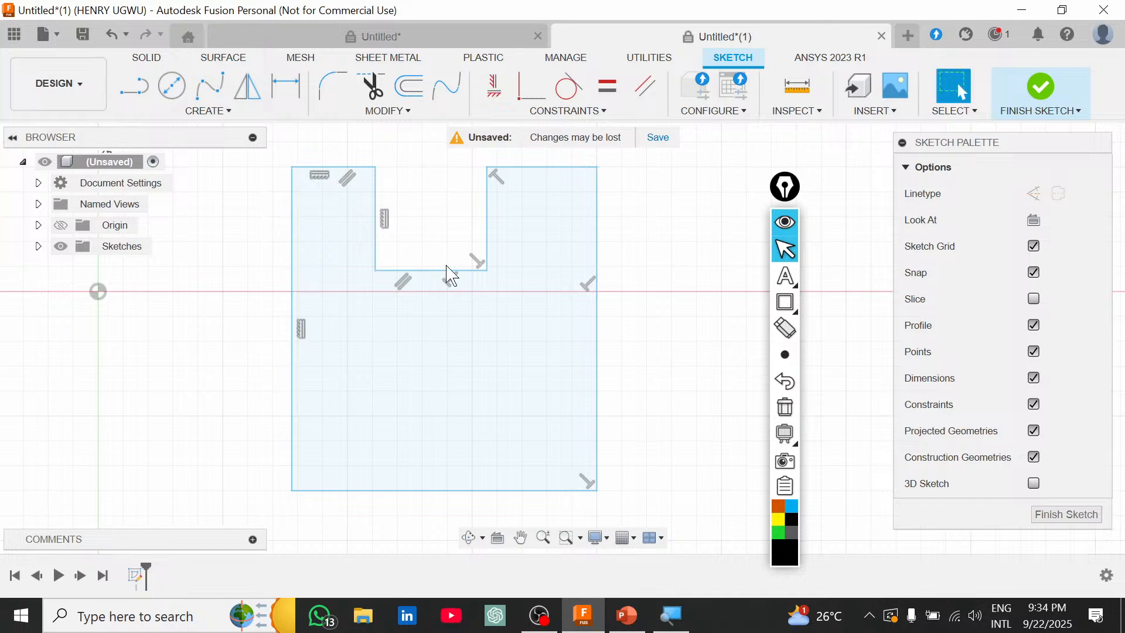
# Reshape the profile by moving its edges freehand, making the notch narrower and about 56 mm deep and the base edge closer to the notch floor.
pyautogui.moveTo(447, 271); pyautogui.dragTo(450, 305)
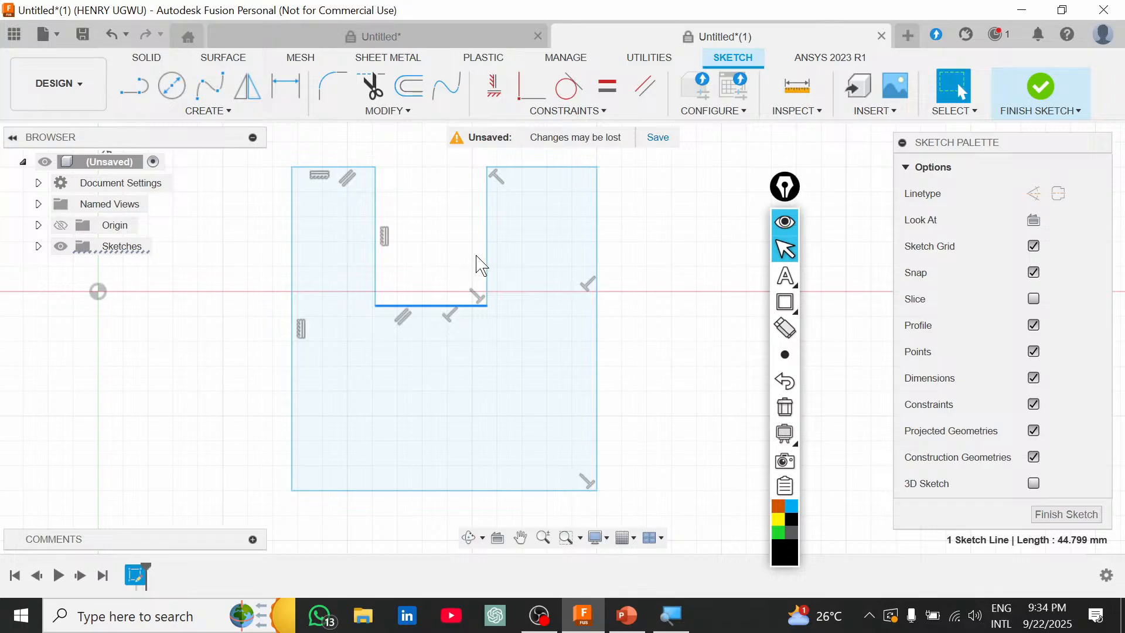
pyautogui.moveTo(486, 261); pyautogui.dragTo(469, 264)
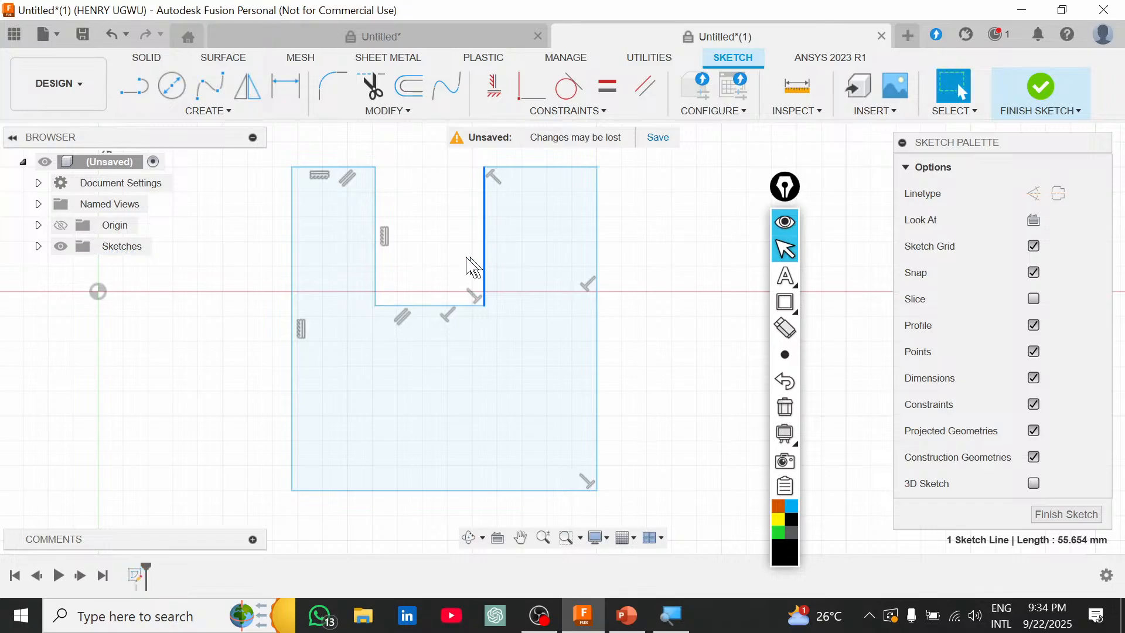
pyautogui.moveTo(371, 271)
pyautogui.mouseDown()
pyautogui.moveTo(402, 271)
pyautogui.moveTo(384, 273)
pyautogui.mouseUp()
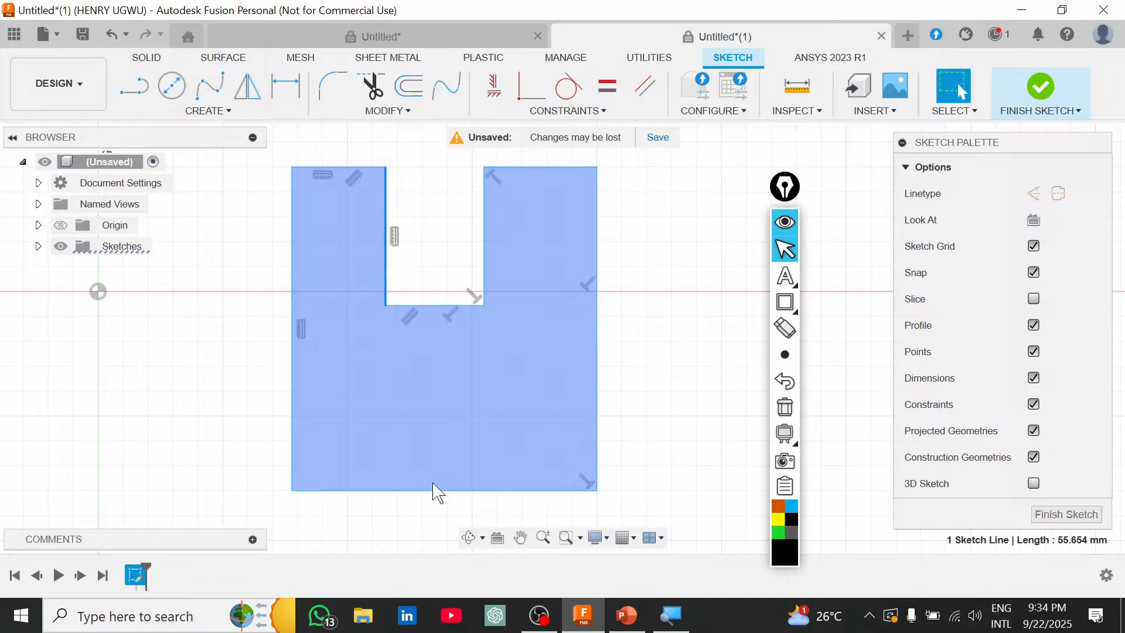
pyautogui.moveTo(433, 485); pyautogui.dragTo(428, 397)
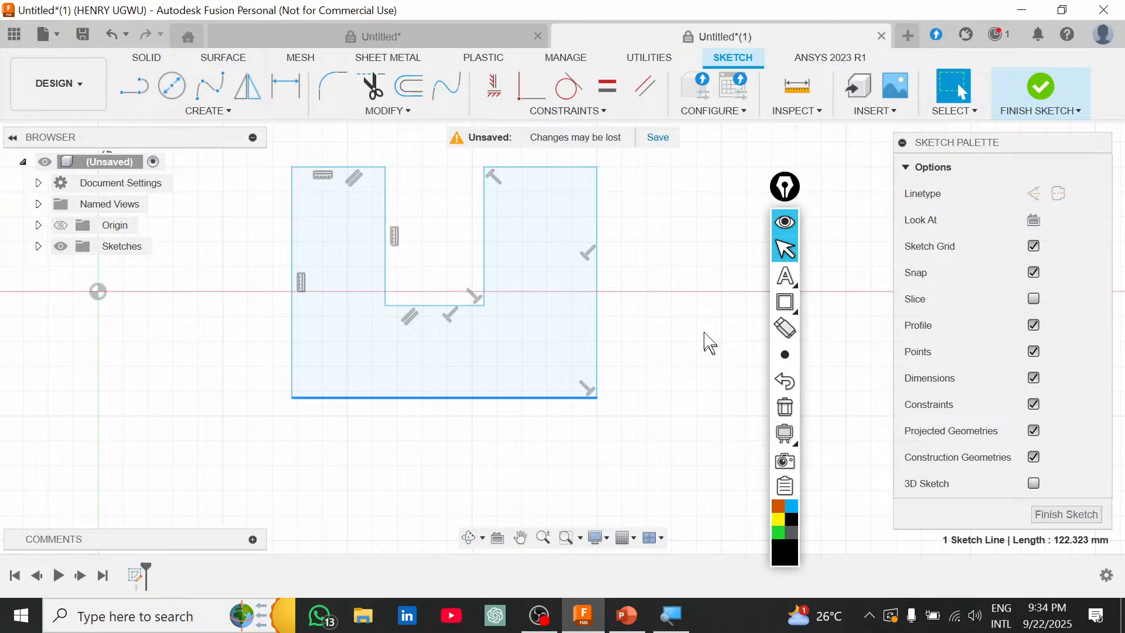
# Try to apply the Horizontal/Vertical constraint to the profile's base edge, and move that edge farther from the notch floor.
pyautogui.click(494, 86)
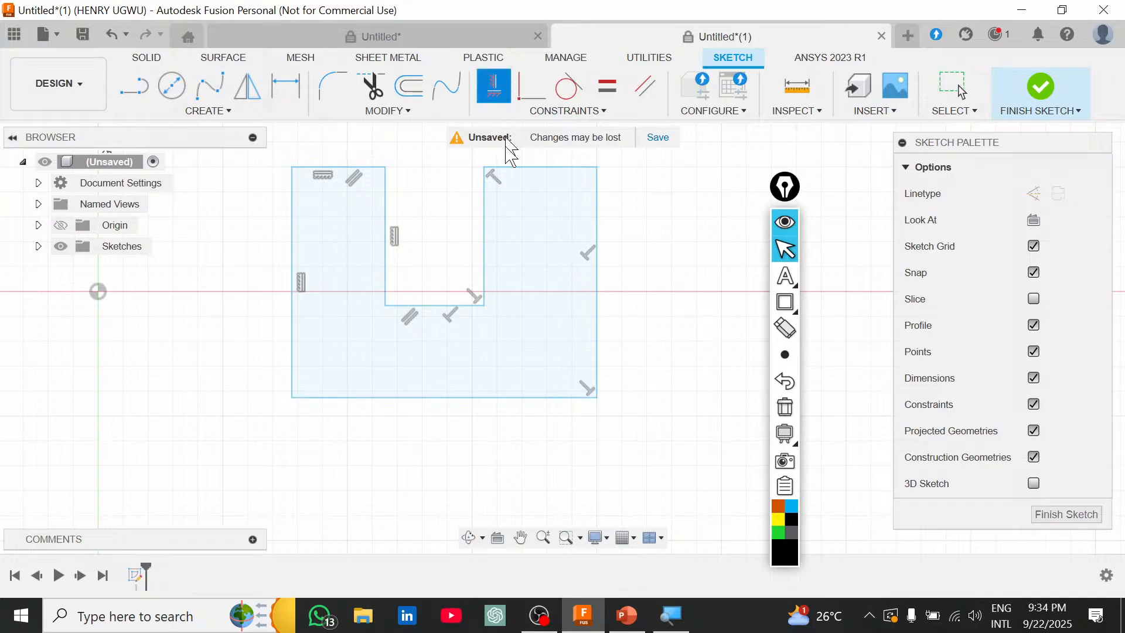
pyautogui.click(566, 397)
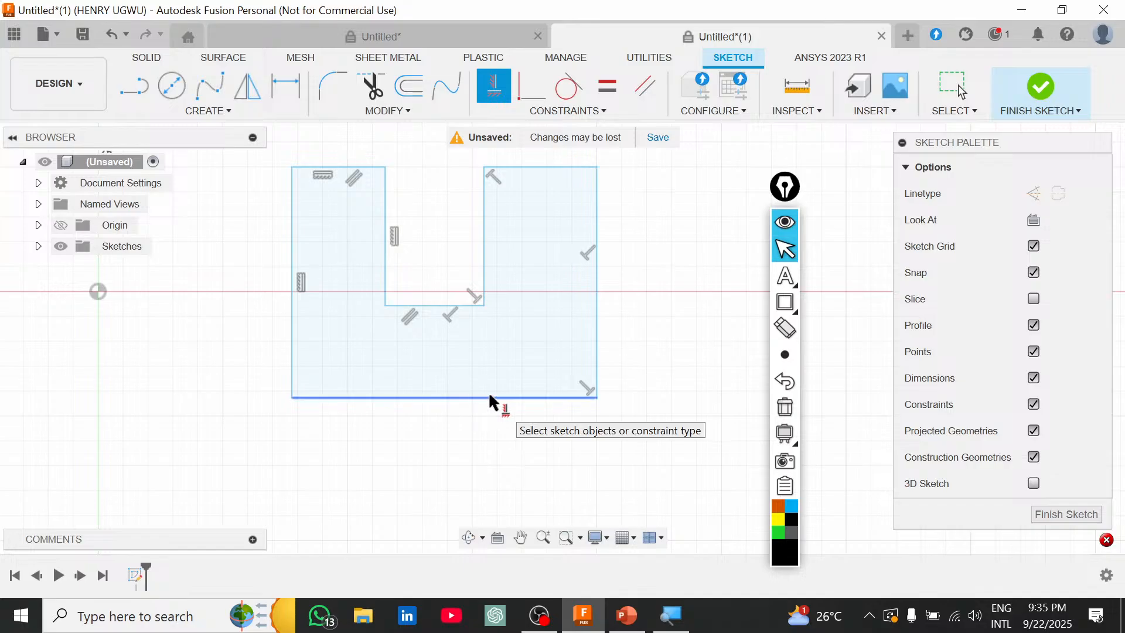
pyautogui.press('Escape')
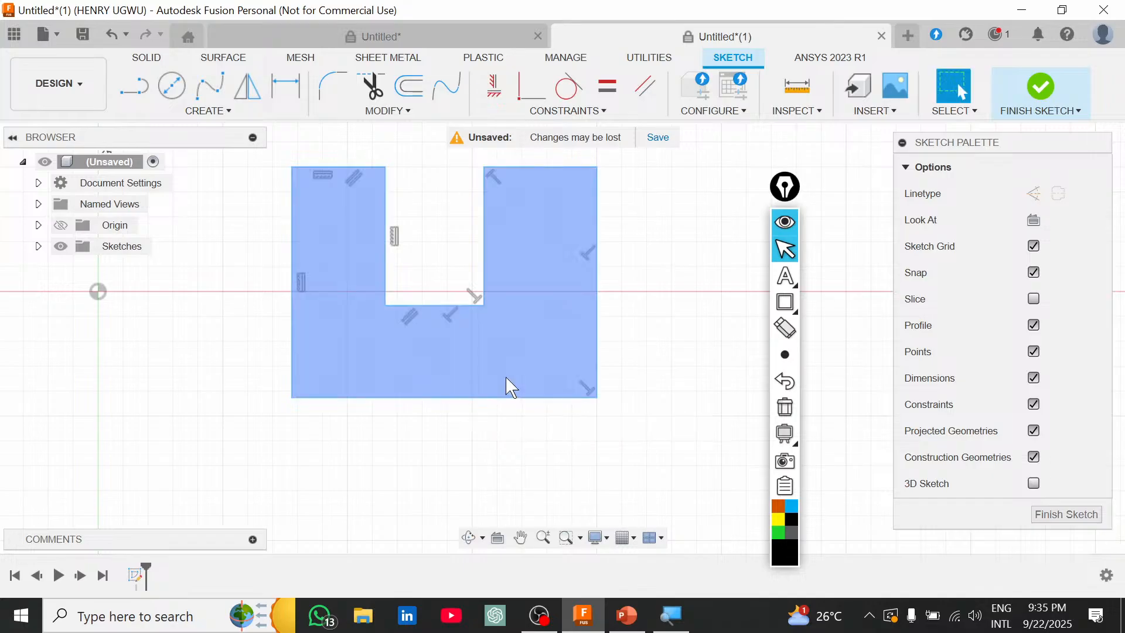
pyautogui.moveTo(483, 399); pyautogui.dragTo(477, 463)
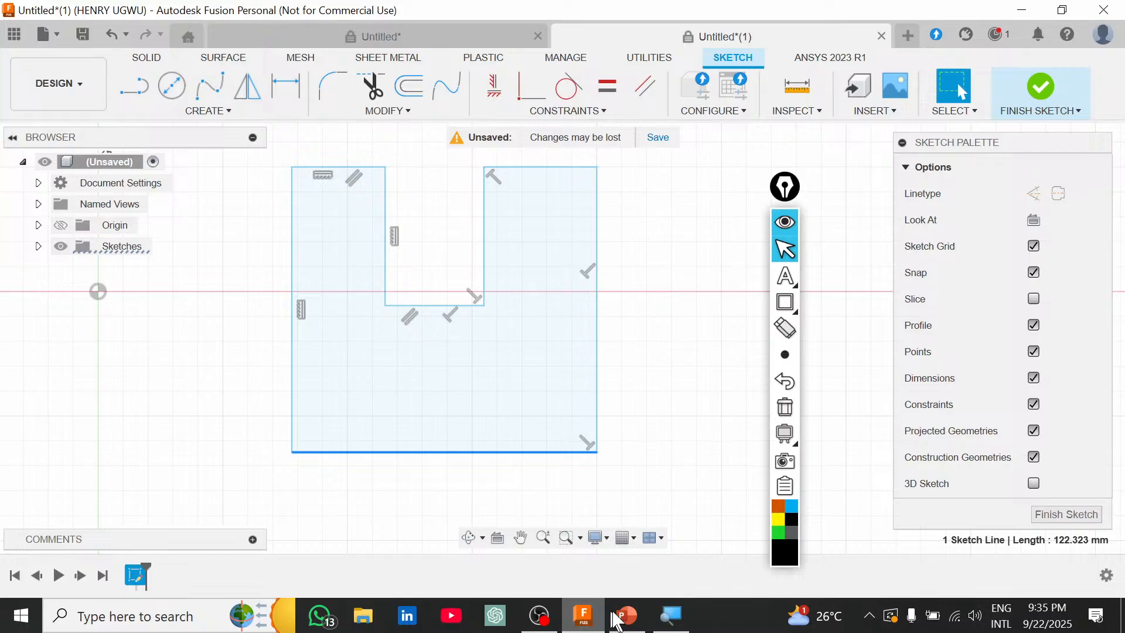
# Check the shim drawing in PowerPoint, return to Fusion, and dimension the profile's base edge to 100 mm.
pyautogui.click(615, 620)
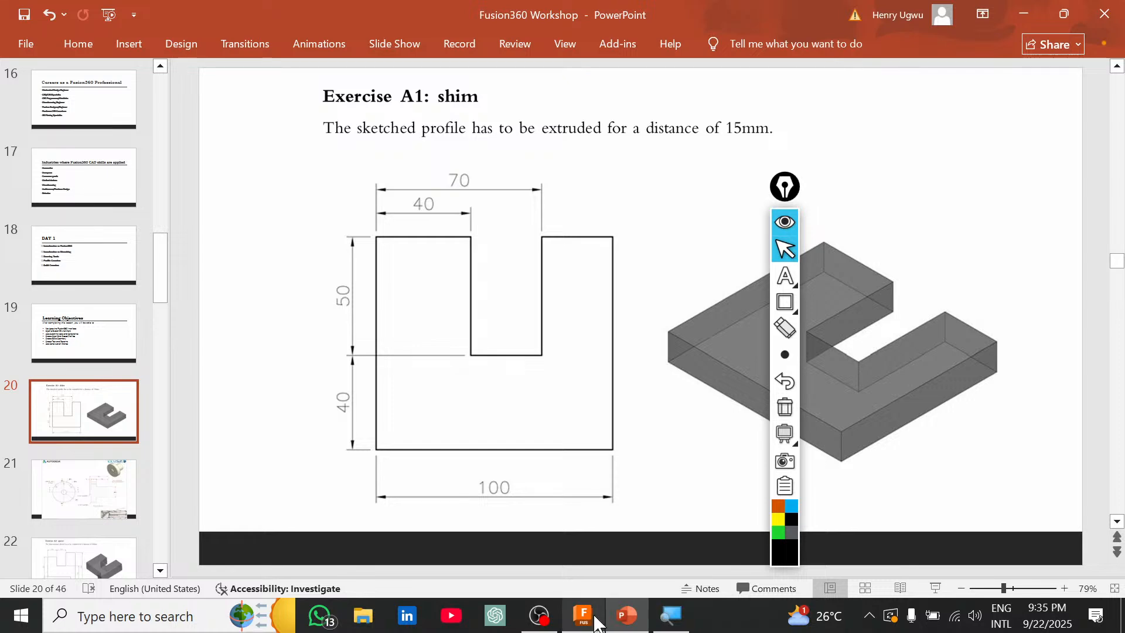
pyautogui.moveTo(596, 622)
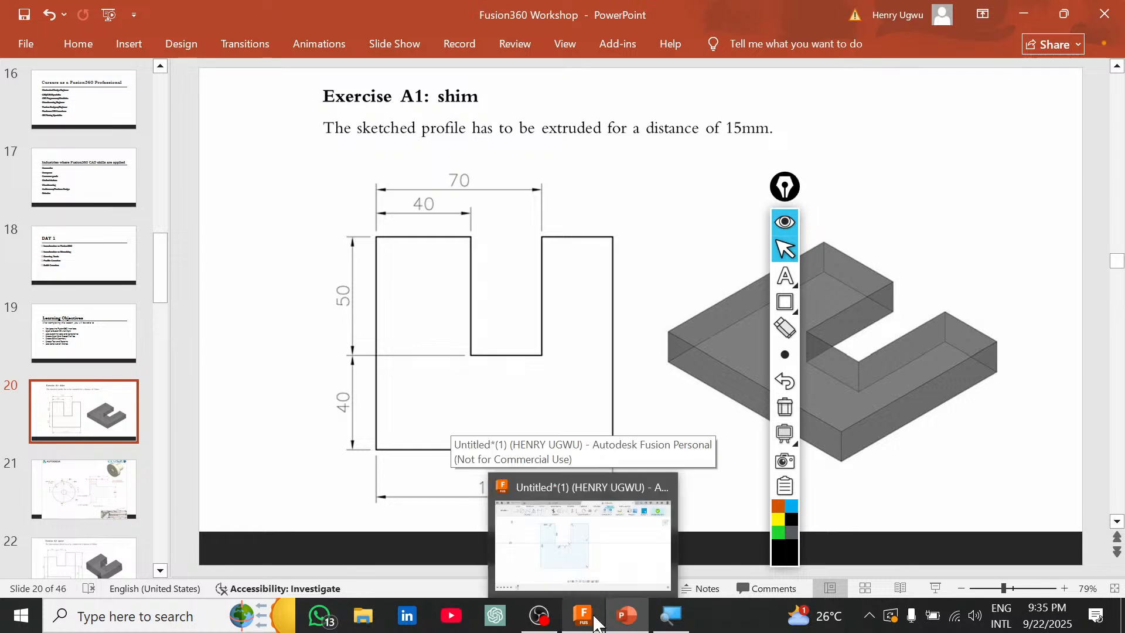
pyautogui.click(596, 623)
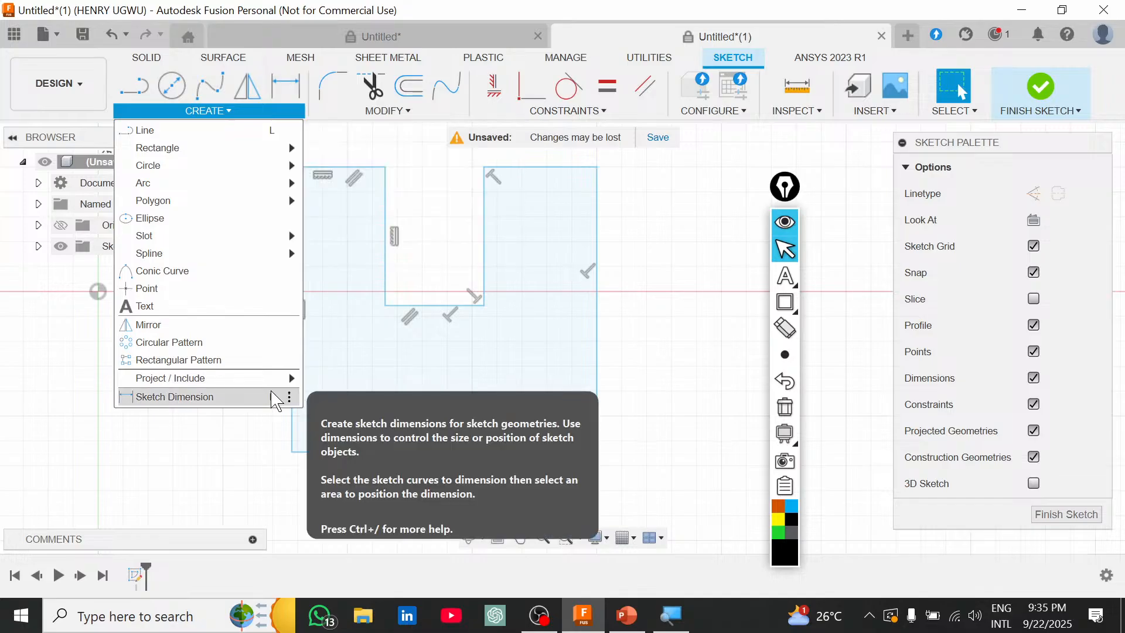
pyautogui.click(275, 401)
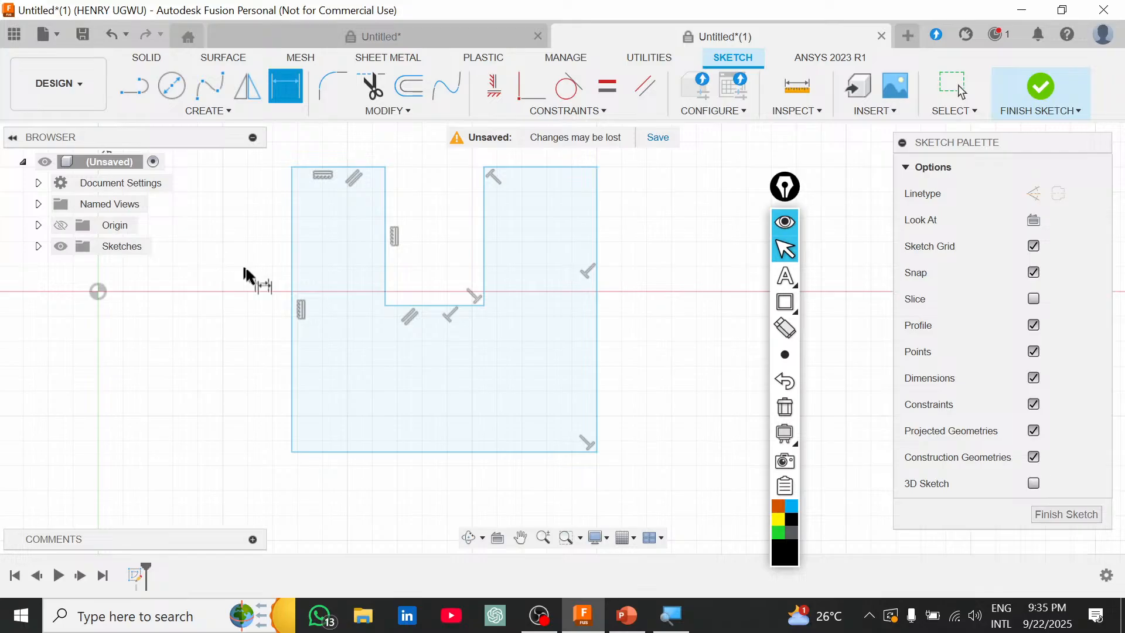
pyautogui.click(444, 451)
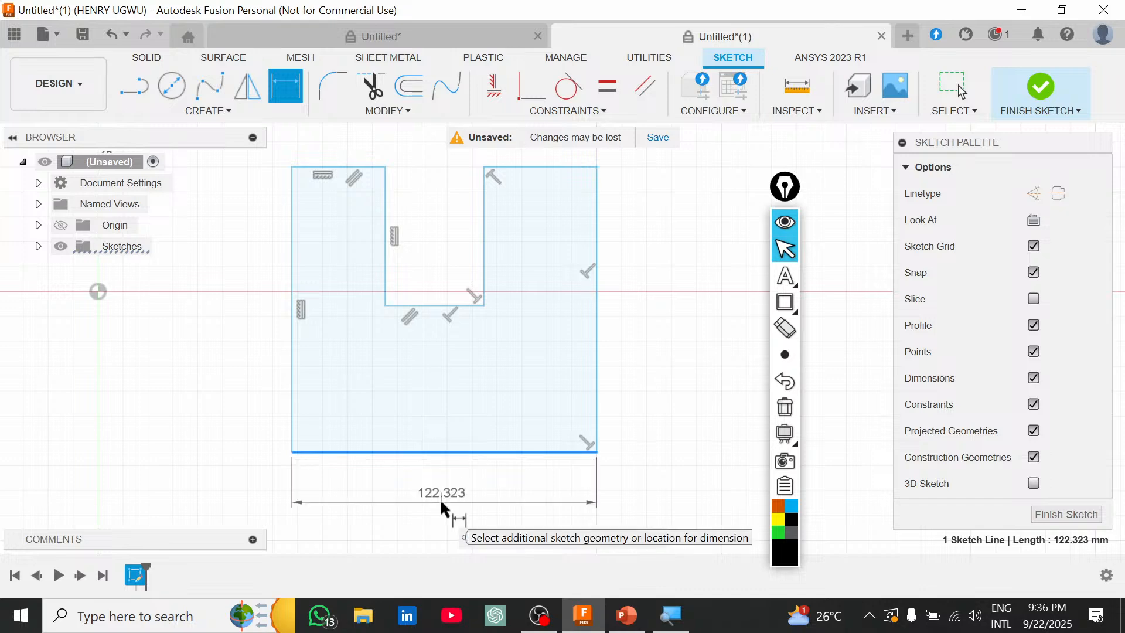
pyautogui.click(447, 487)
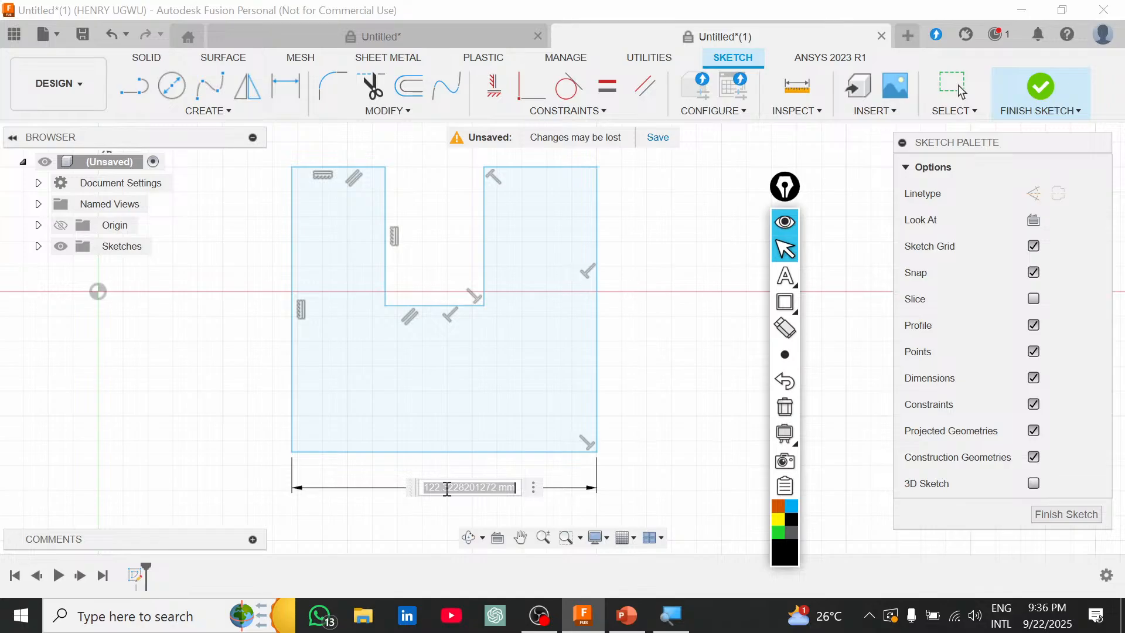
pyautogui.write('100')
pyautogui.press('Return')
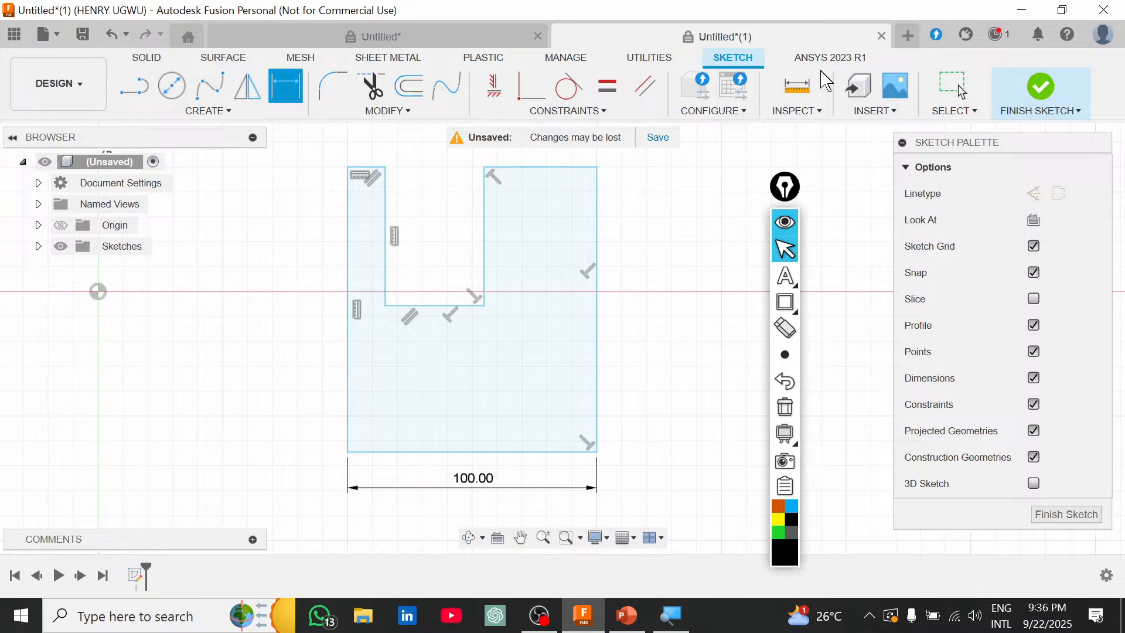
pyautogui.press('Escape')
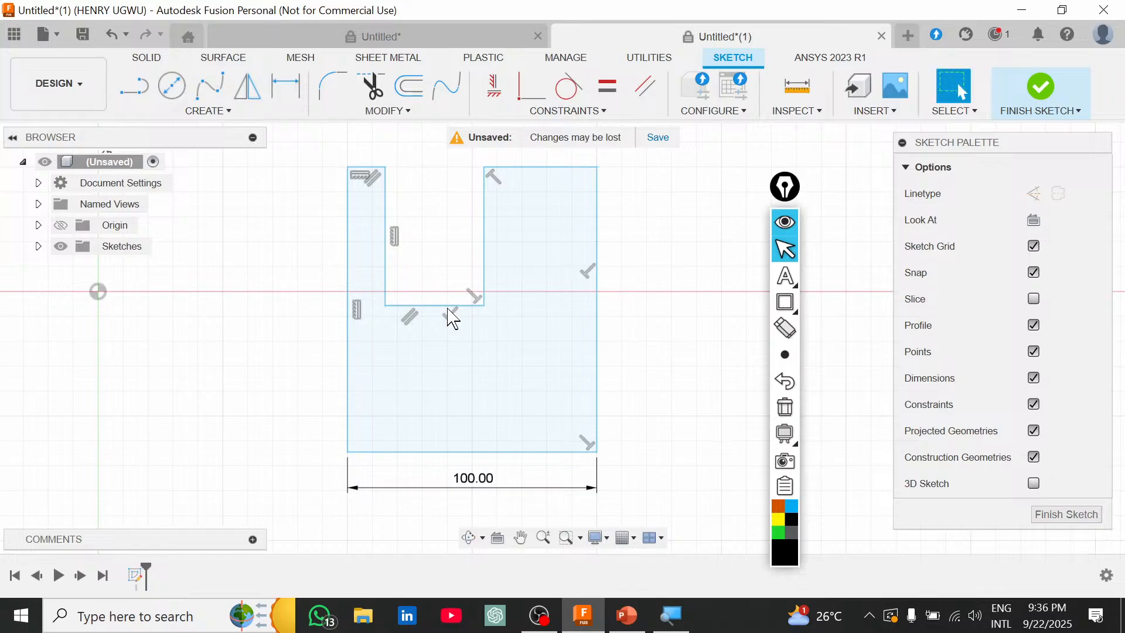
# Reshape the notch freehand to about 66 mm deep, moving its side edges so the arm nearest the origin is about 35 mm wide.
pyautogui.moveTo(448, 308); pyautogui.dragTo(458, 323)
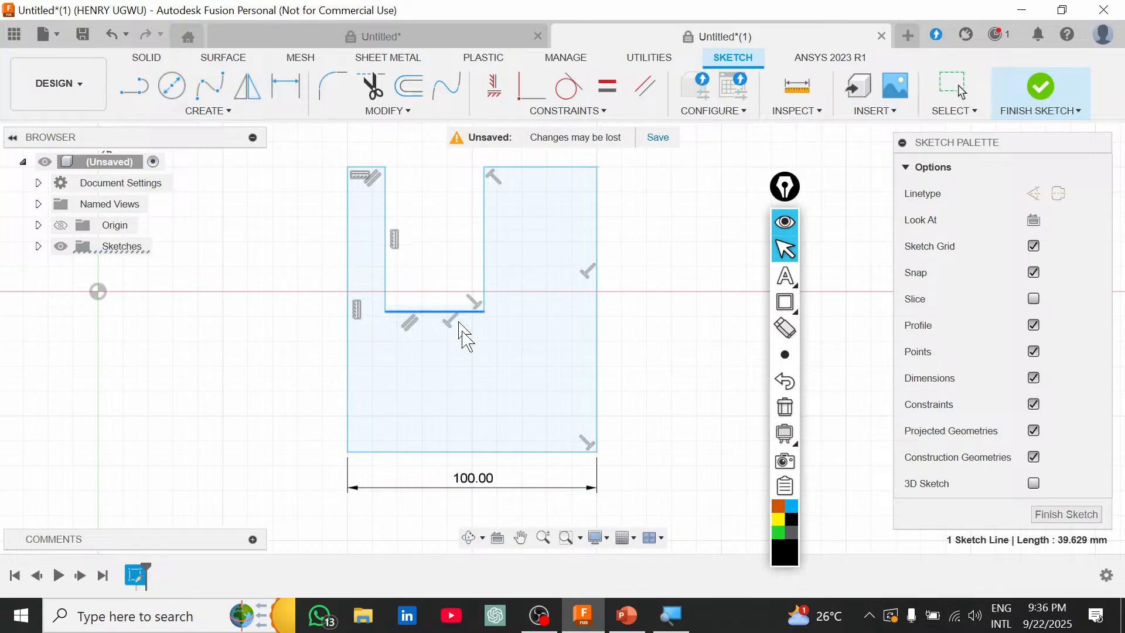
pyautogui.moveTo(484, 276); pyautogui.dragTo(532, 294)
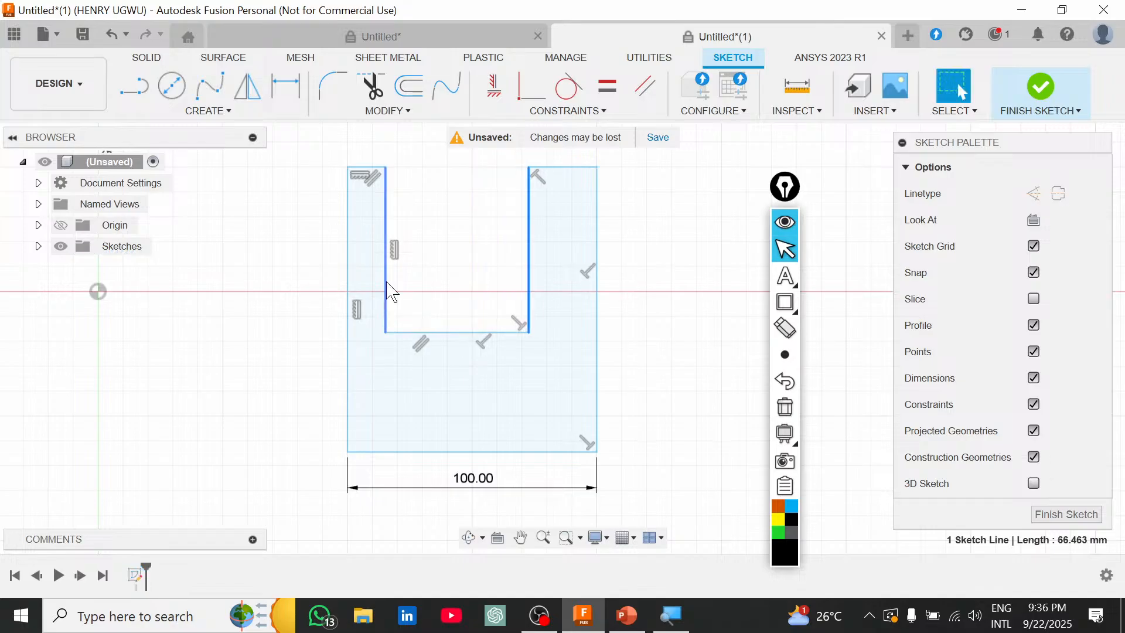
pyautogui.moveTo(387, 283); pyautogui.dragTo(436, 281)
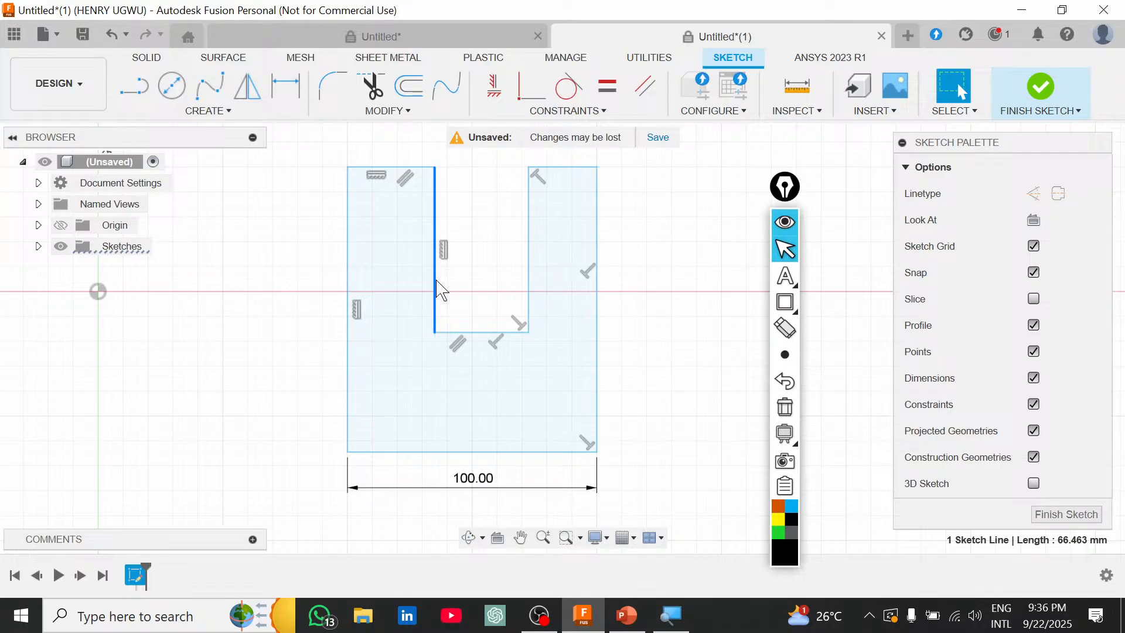
pyautogui.click(488, 242)
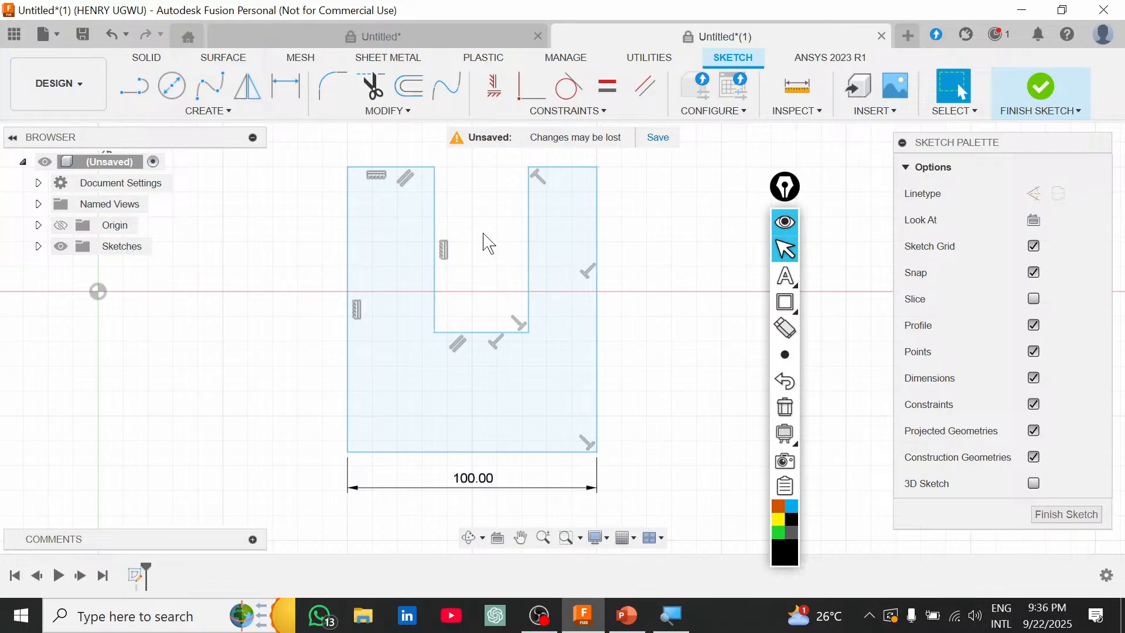
pyautogui.scroll(-2, 475, 287)
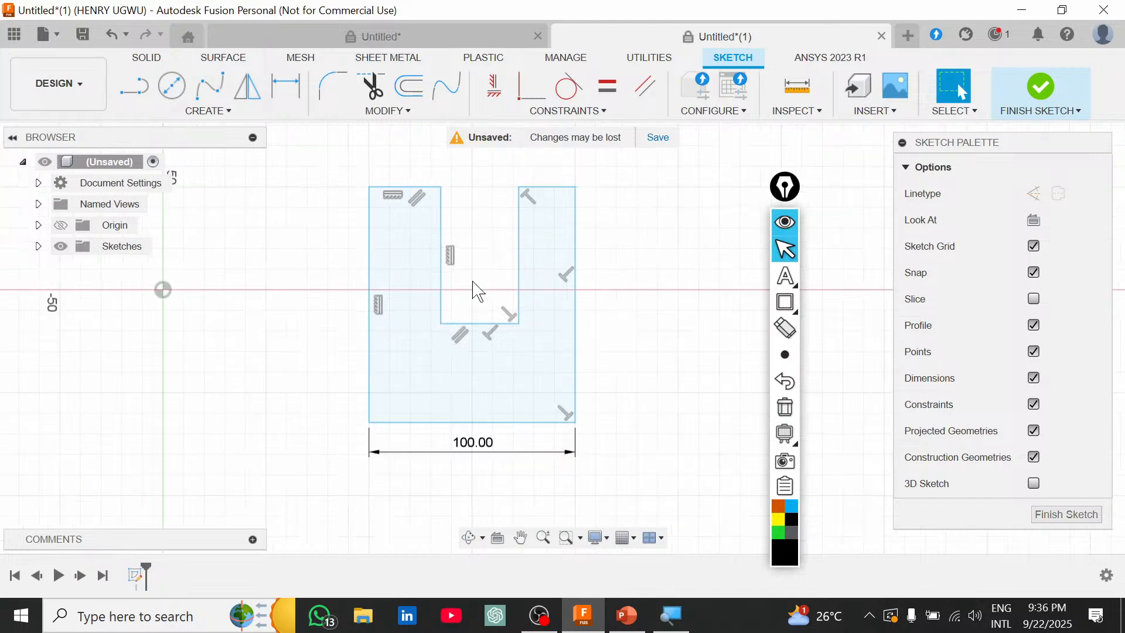
pyautogui.scroll(2, 478, 273)
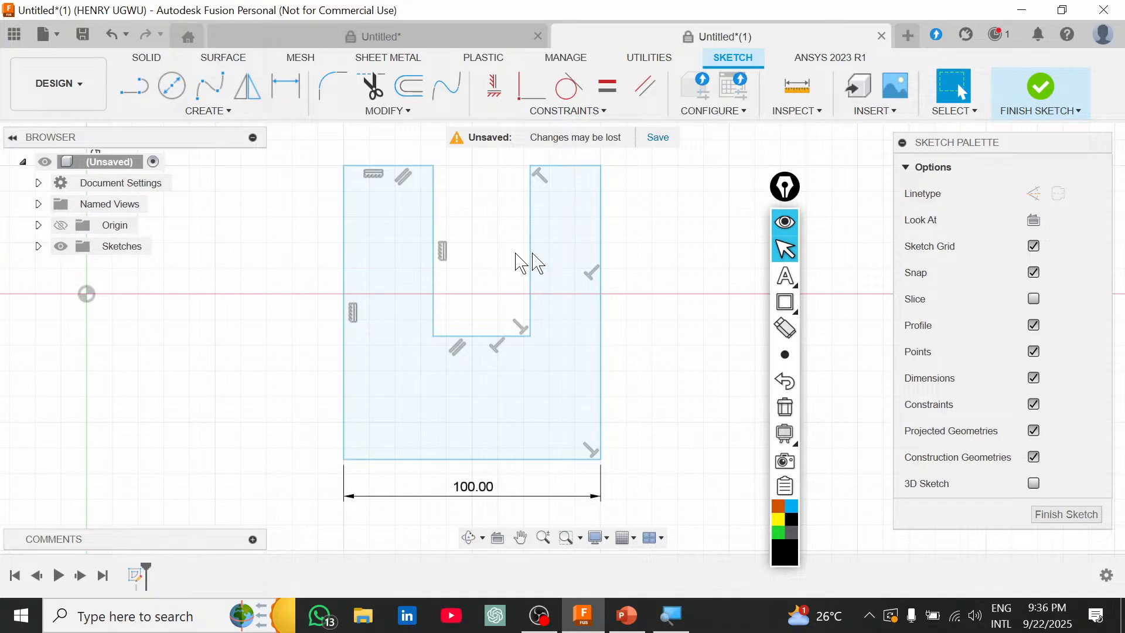
pyautogui.moveTo(530, 257)
pyautogui.mouseDown()
pyautogui.moveTo(503, 268)
pyautogui.moveTo(553, 266)
pyautogui.moveTo(518, 283)
pyautogui.mouseUp()
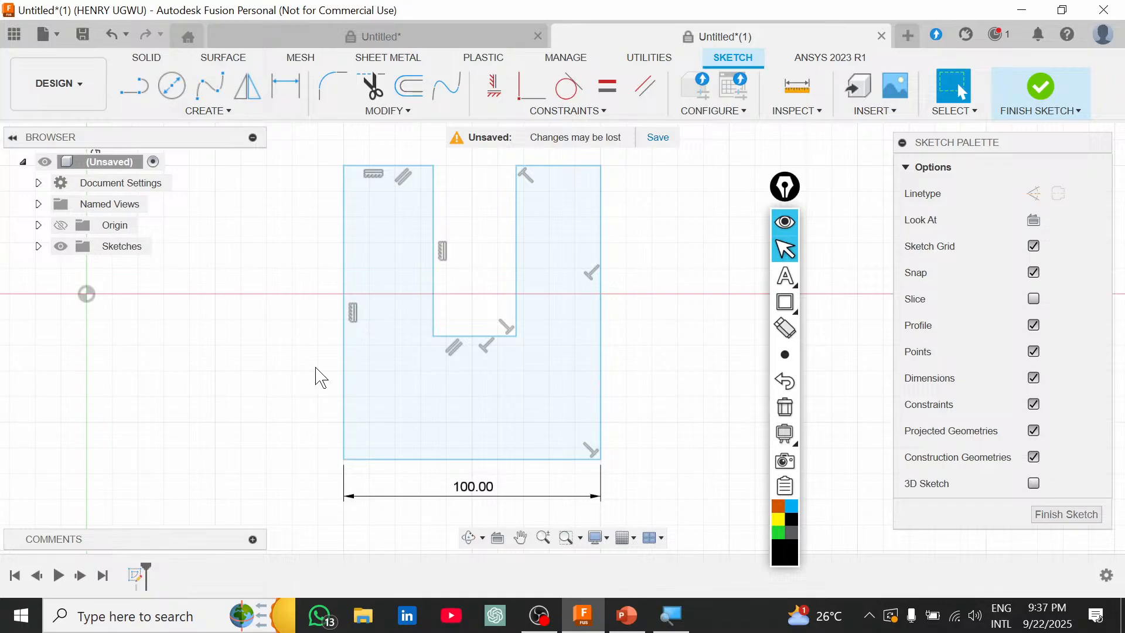
pyautogui.click(457, 357)
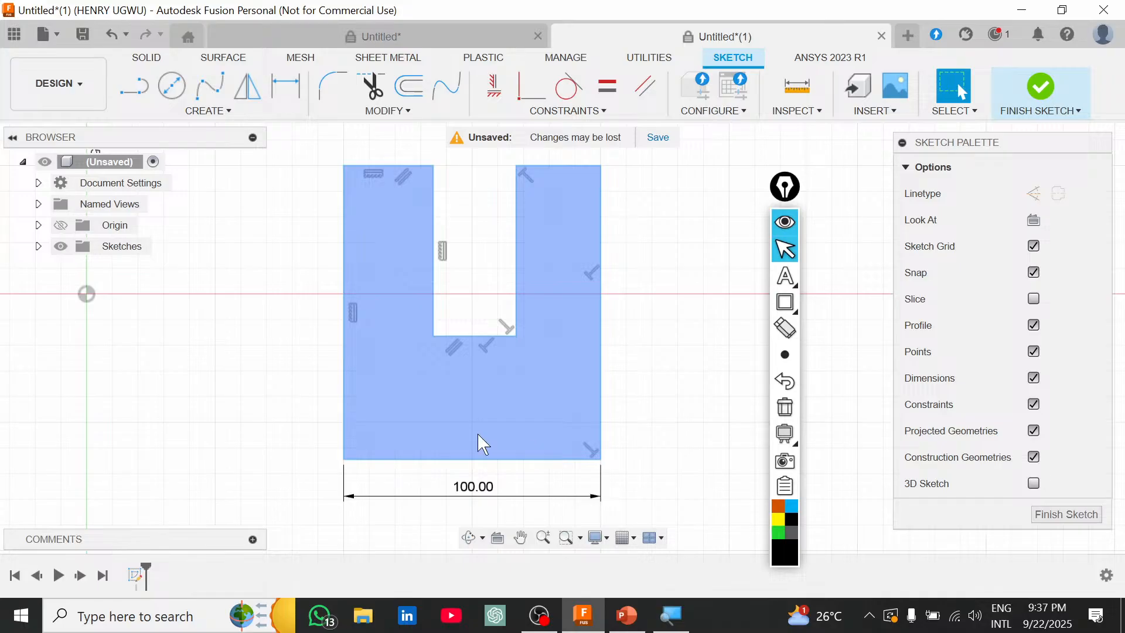
# Check the drawing in PowerPoint, return to Fusion, and dimension the distance from the base edge to the notch floor as 40 mm.
pyautogui.click(626, 615)
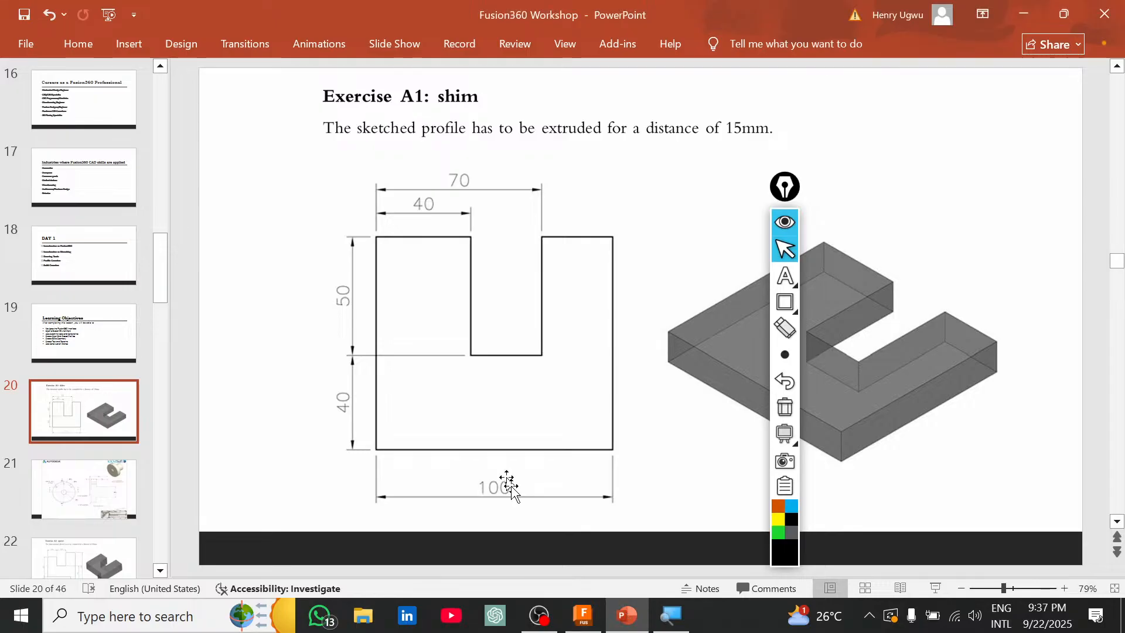
pyautogui.hotkey('alt', 'Tab')
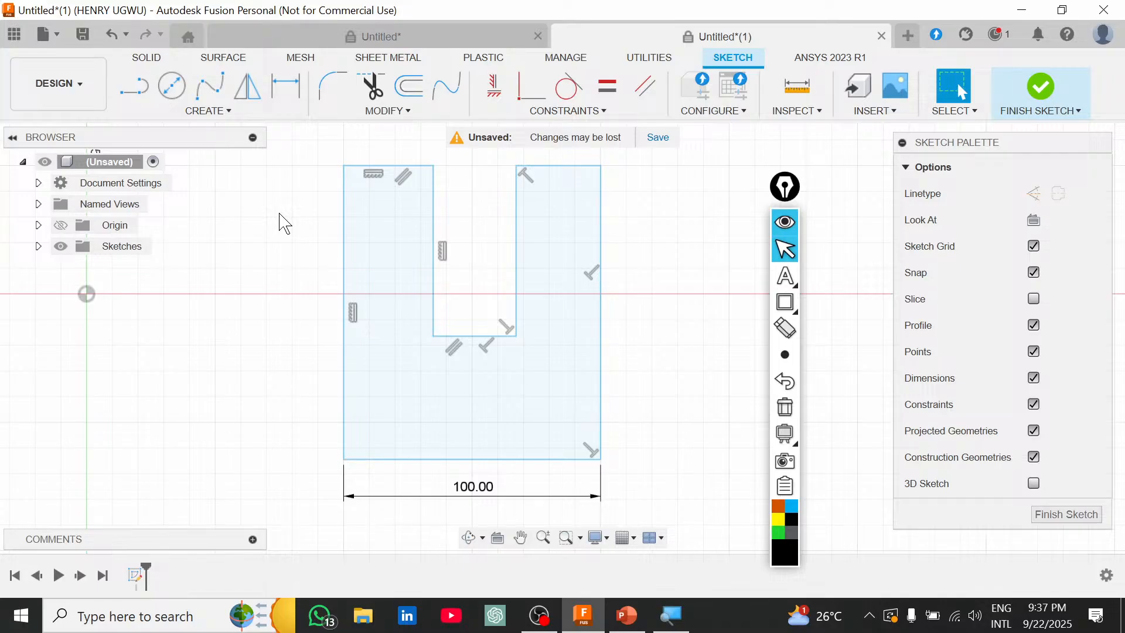
pyautogui.click(286, 98)
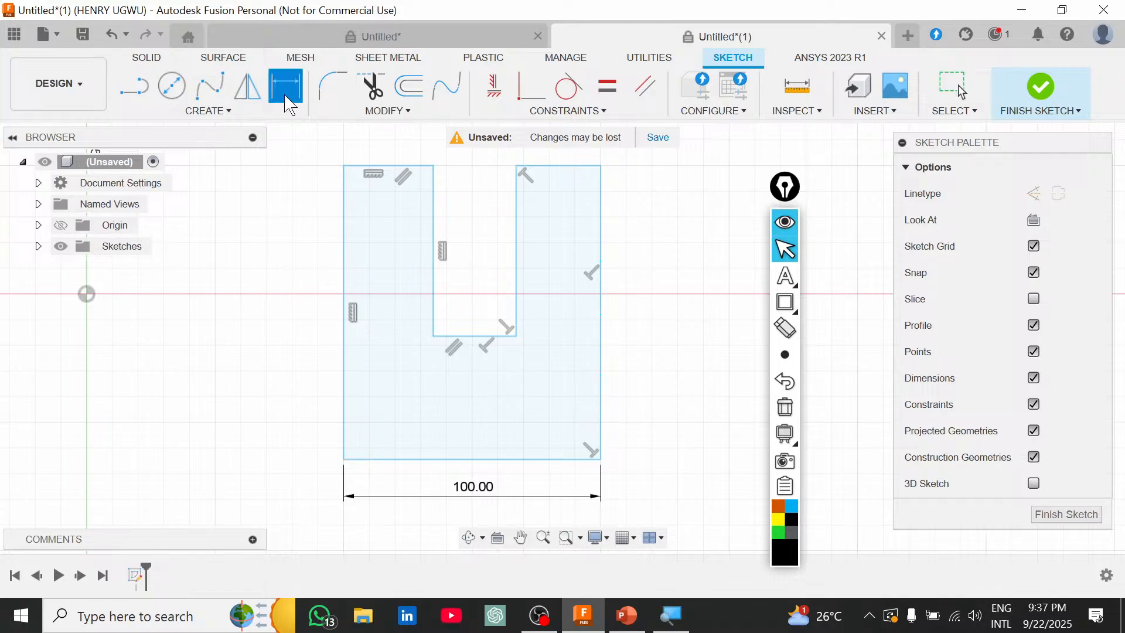
pyautogui.click(434, 459)
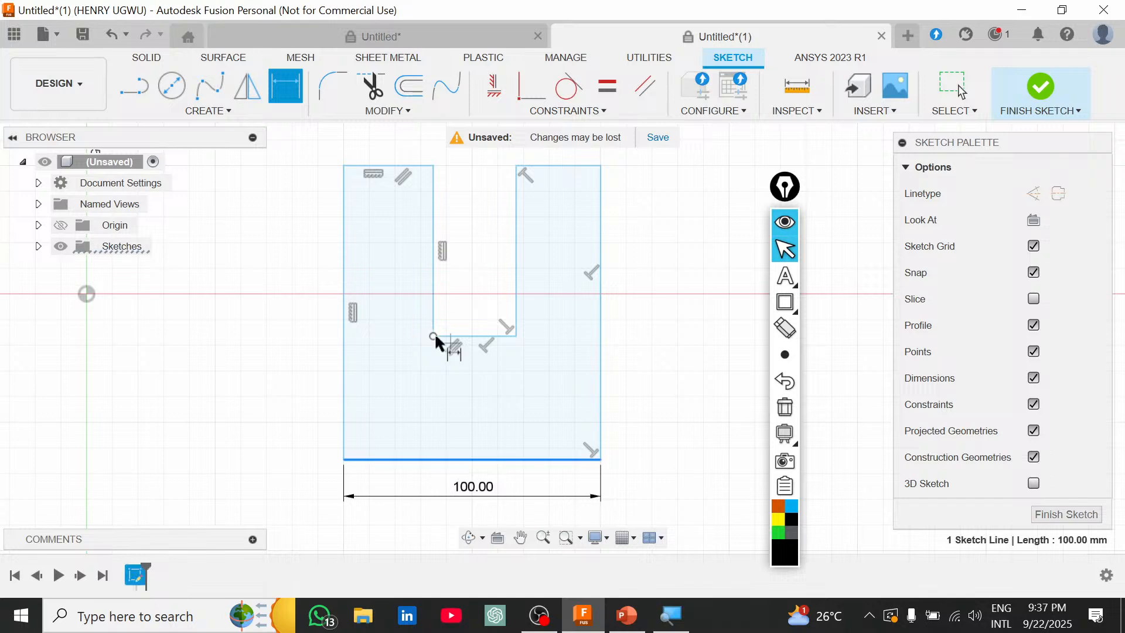
pyautogui.click(434, 336)
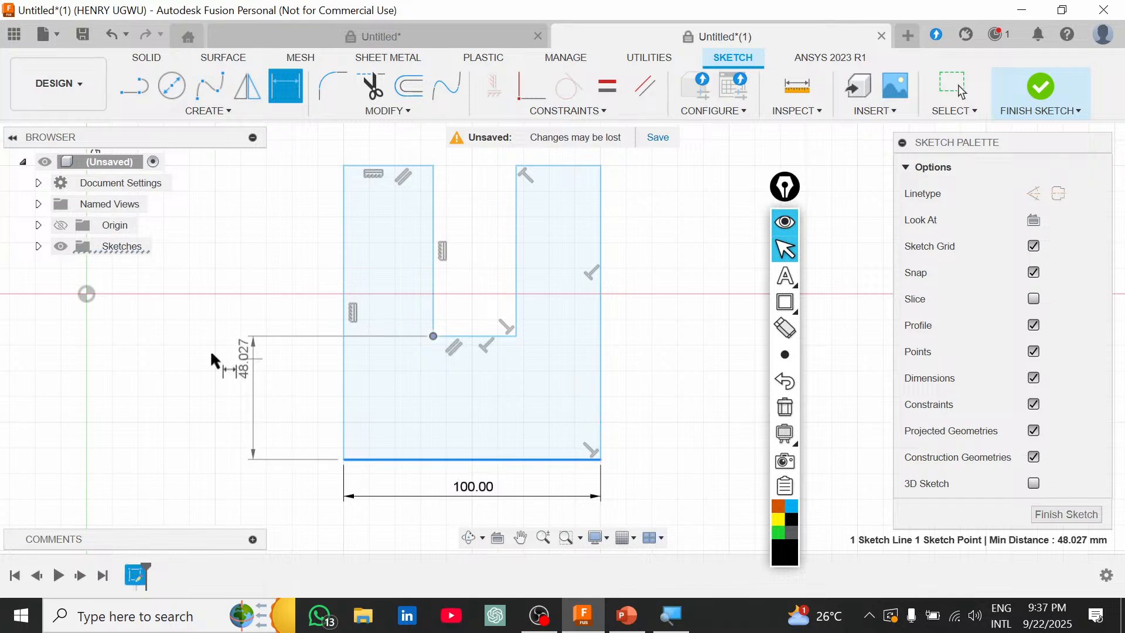
pyautogui.click(196, 384)
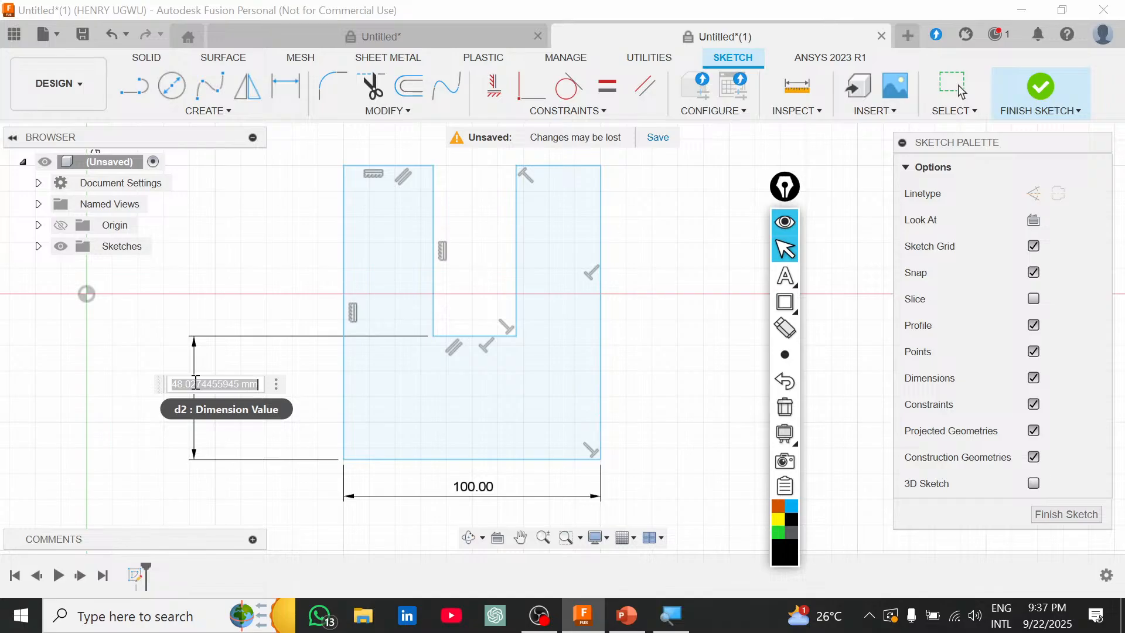
pyautogui.write('40')
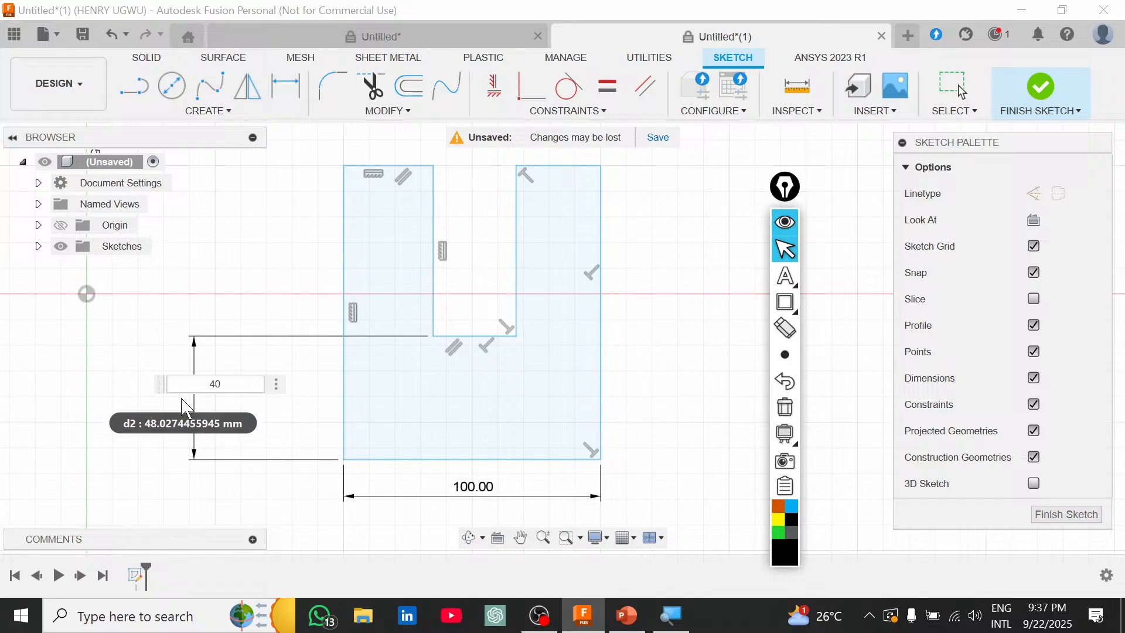
pyautogui.press('Return')
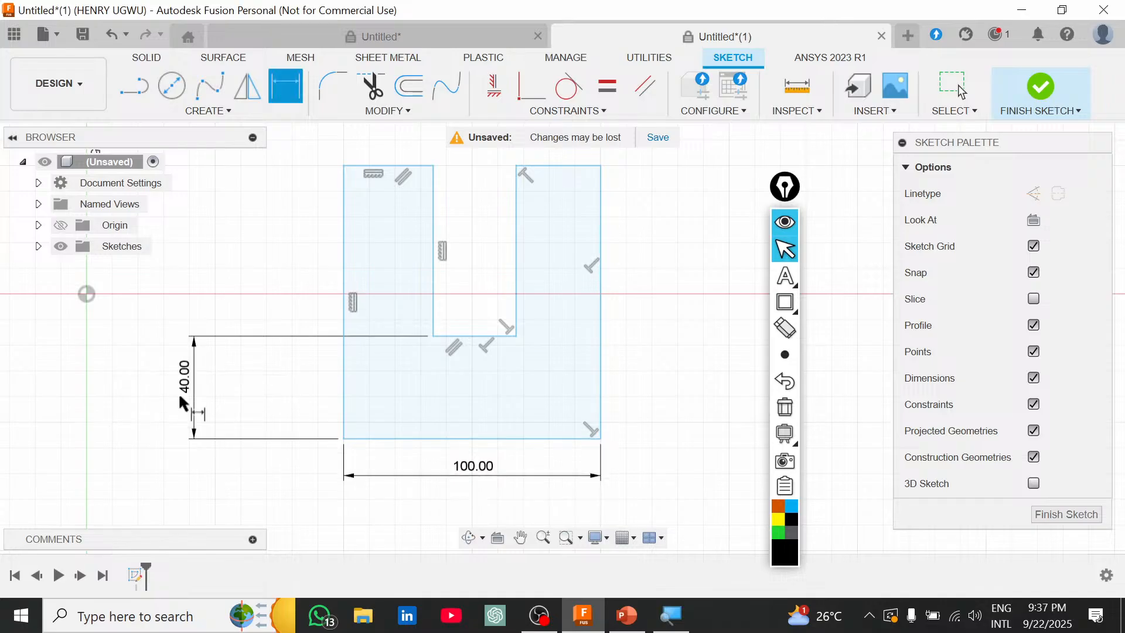
# Dimension the notch depth from its floor corner to the end edge of the arm nearest the origin as 50 mm.
pyautogui.click(435, 338)
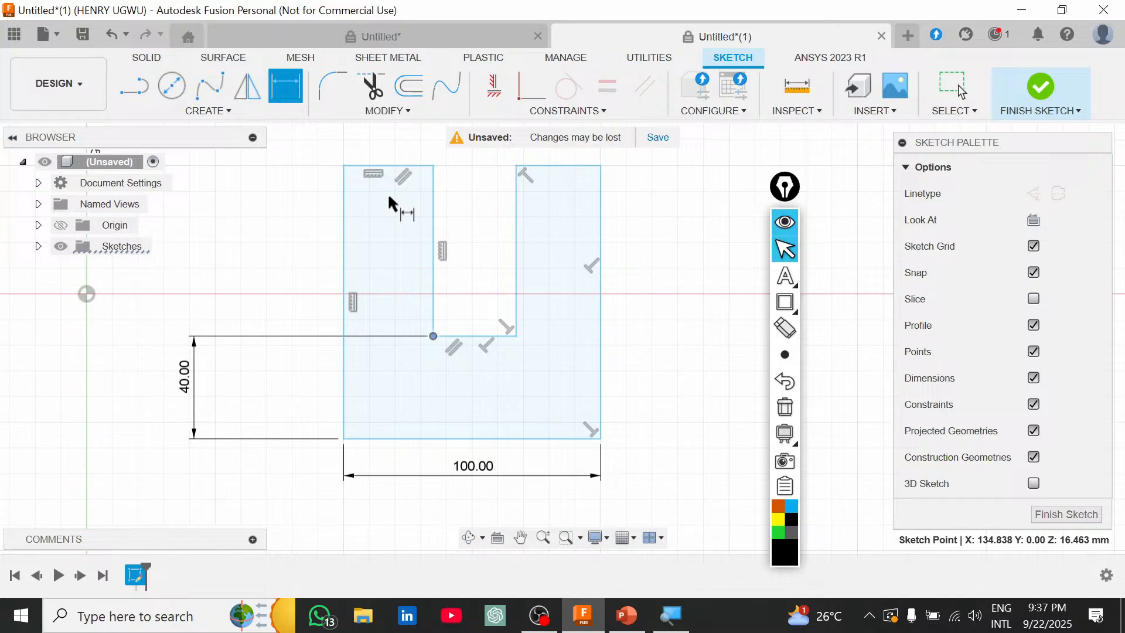
pyautogui.click(390, 167)
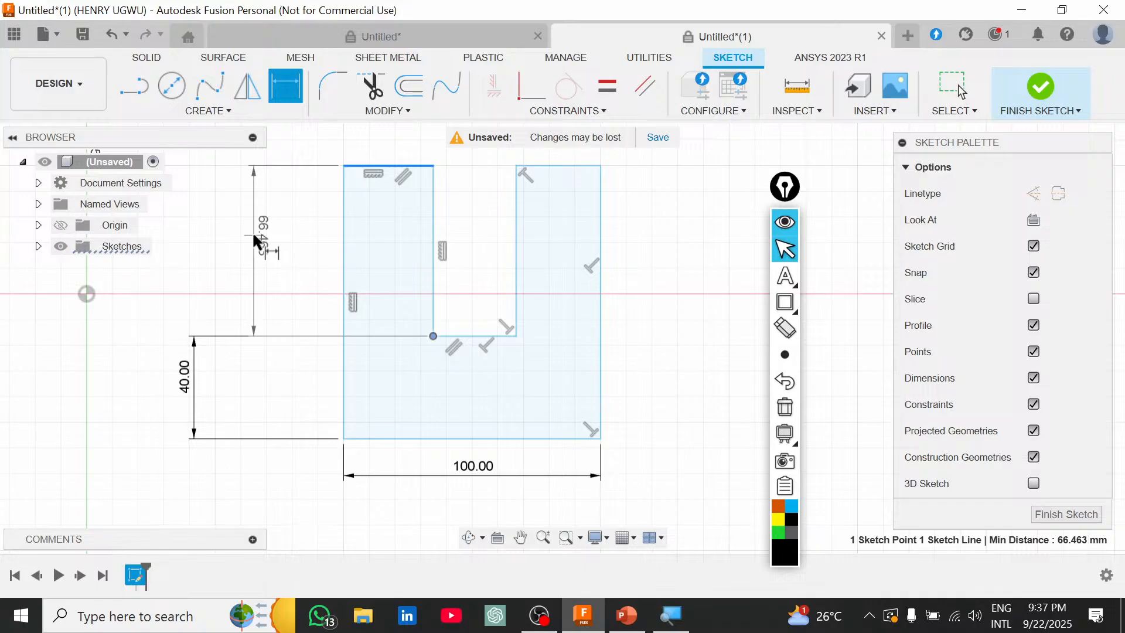
pyautogui.click(253, 236)
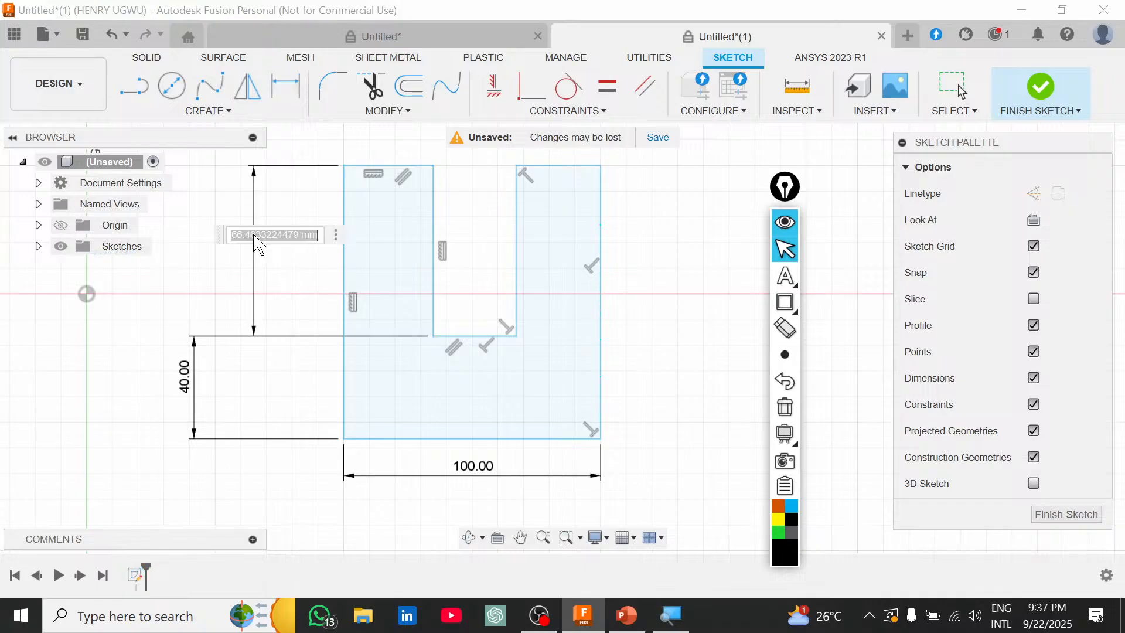
pyautogui.write('50')
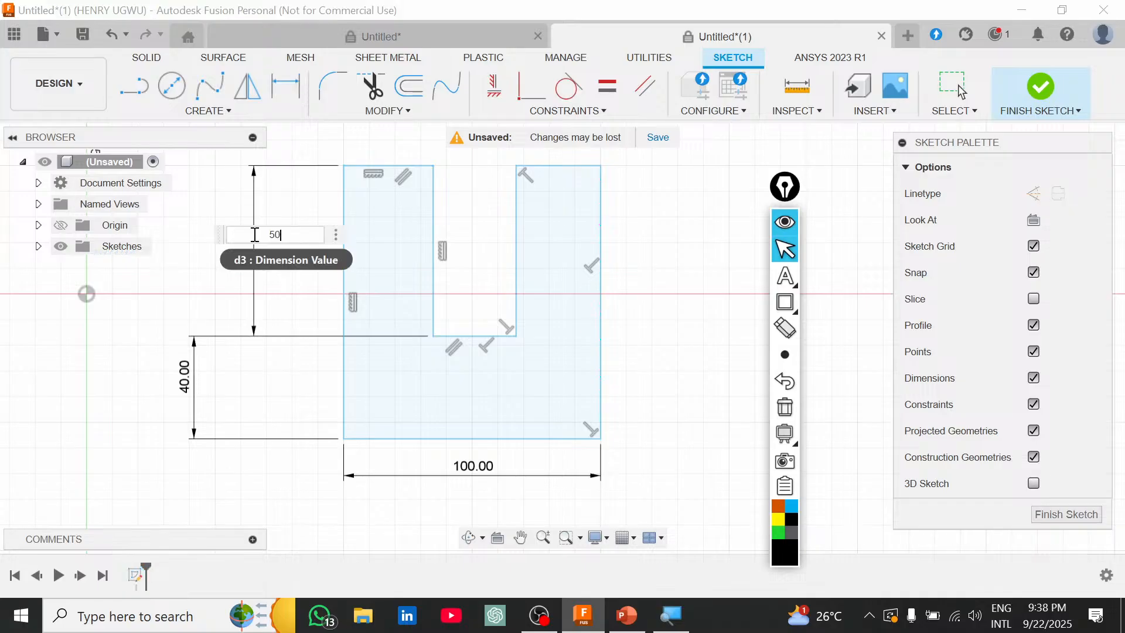
pyautogui.press('Return')
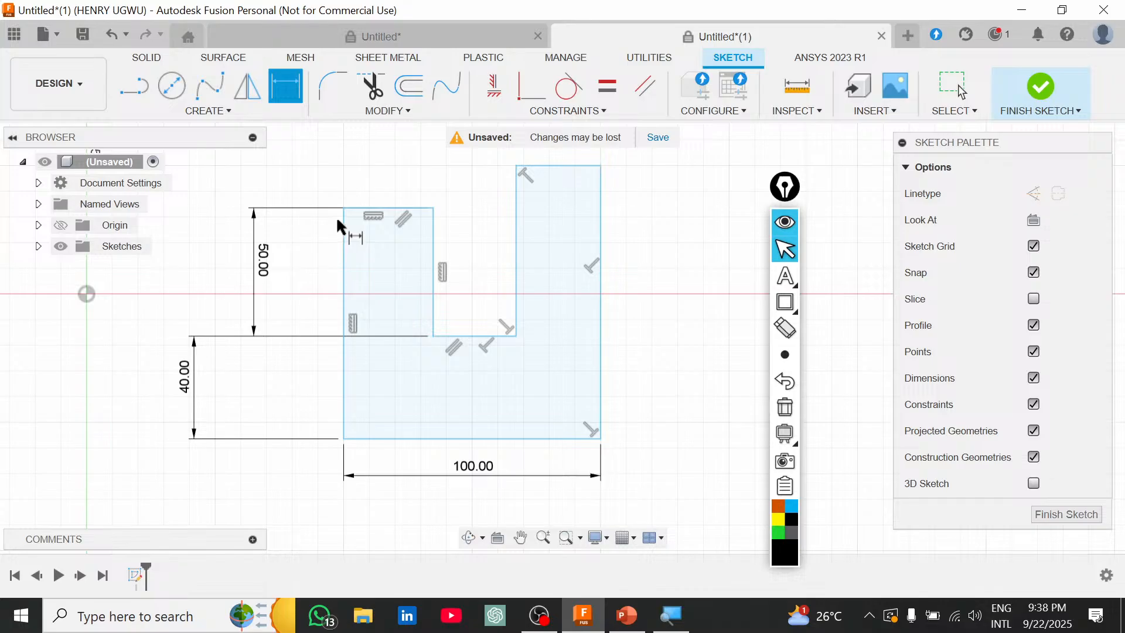
# Check the arm heights in the PowerPoint drawing, return to Fusion, and make the end edges of the two arms collinear.
pyautogui.hotkey('alt', 'Tab')
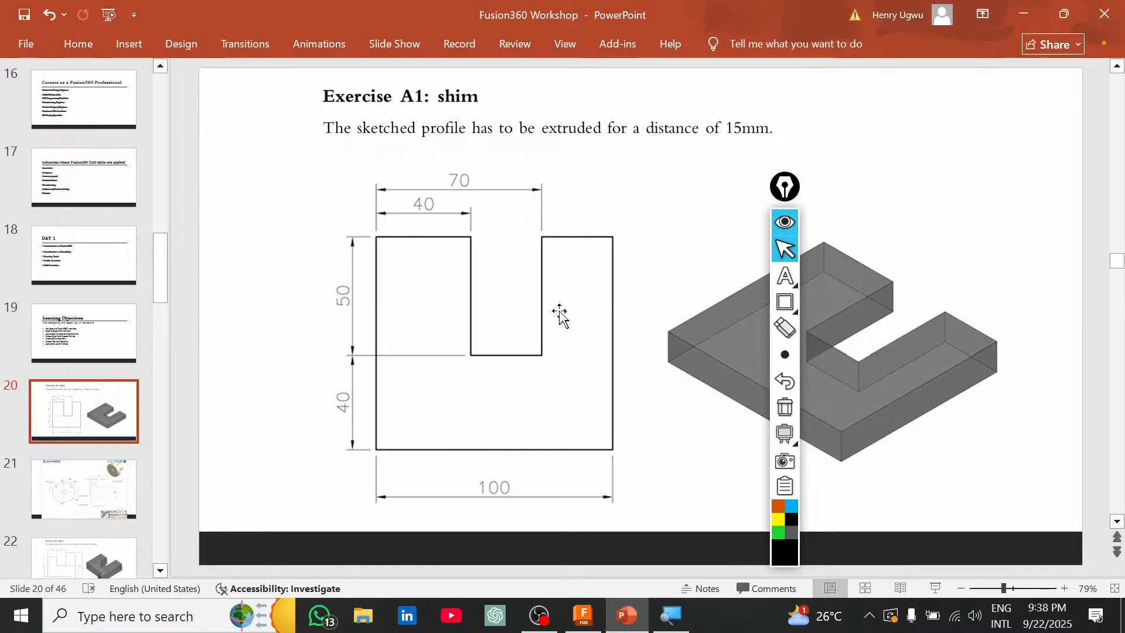
pyautogui.click(584, 615)
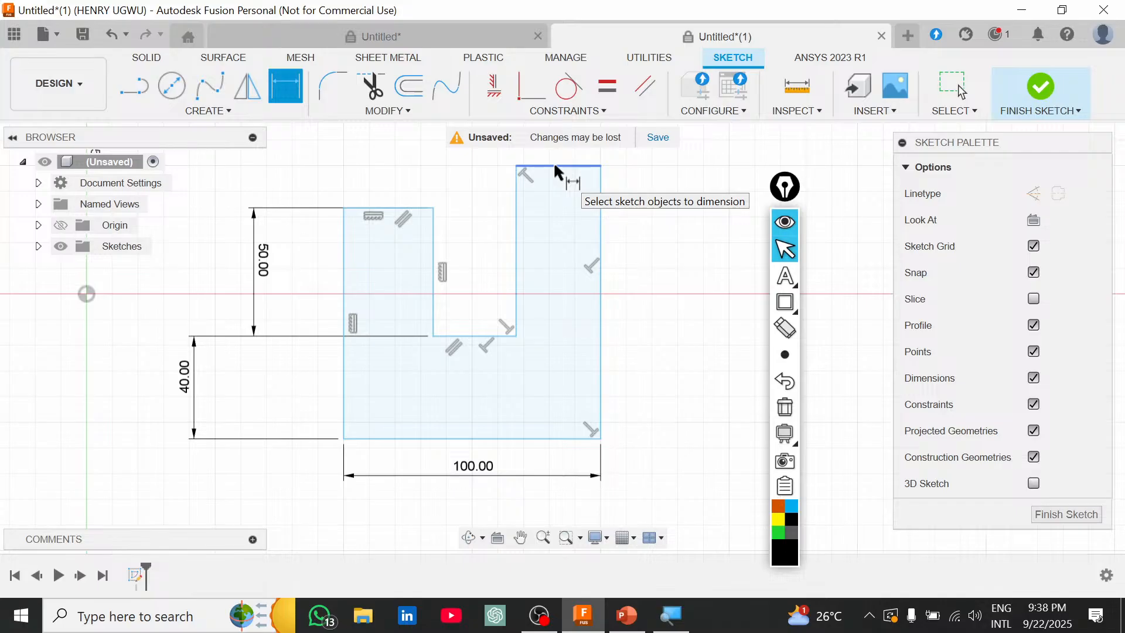
pyautogui.click(567, 111)
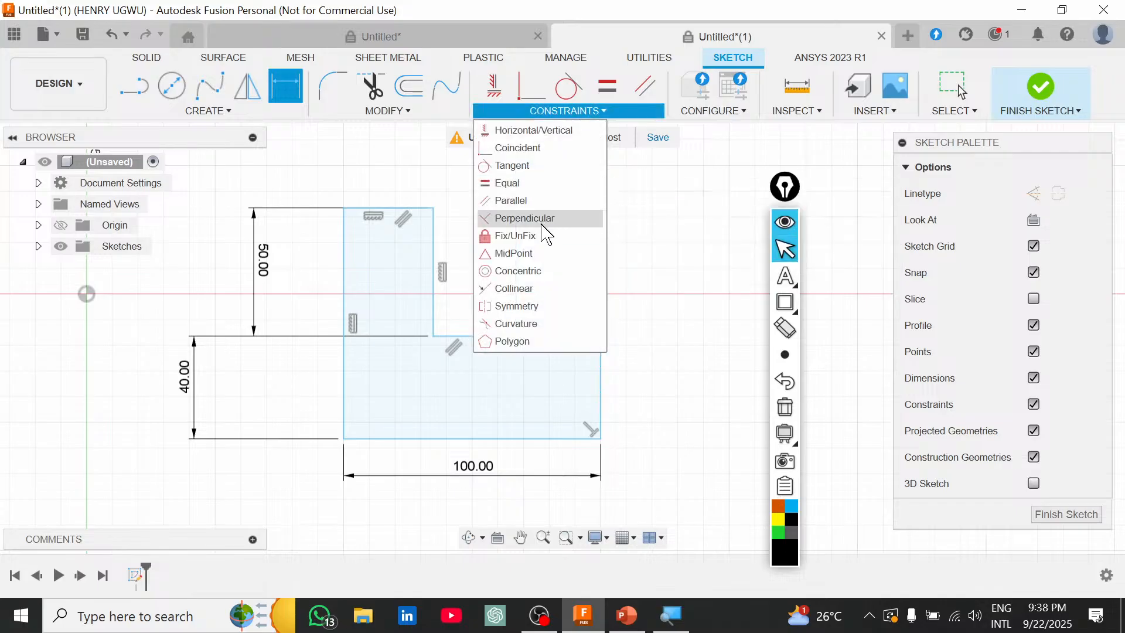
pyautogui.click(525, 290)
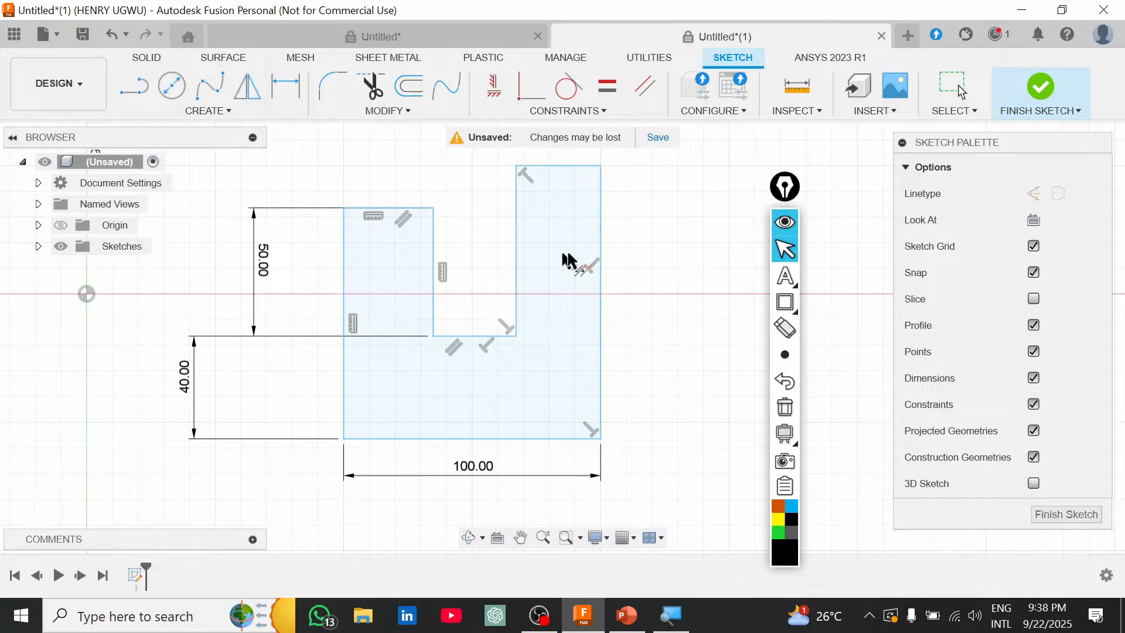
pyautogui.click(412, 202)
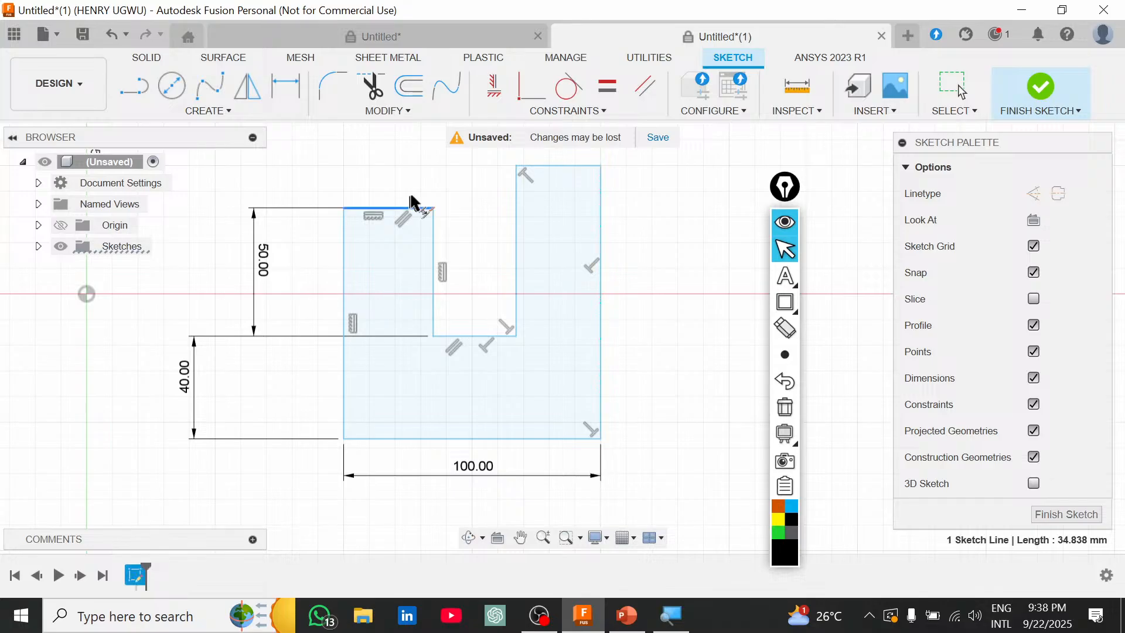
pyautogui.click(530, 166)
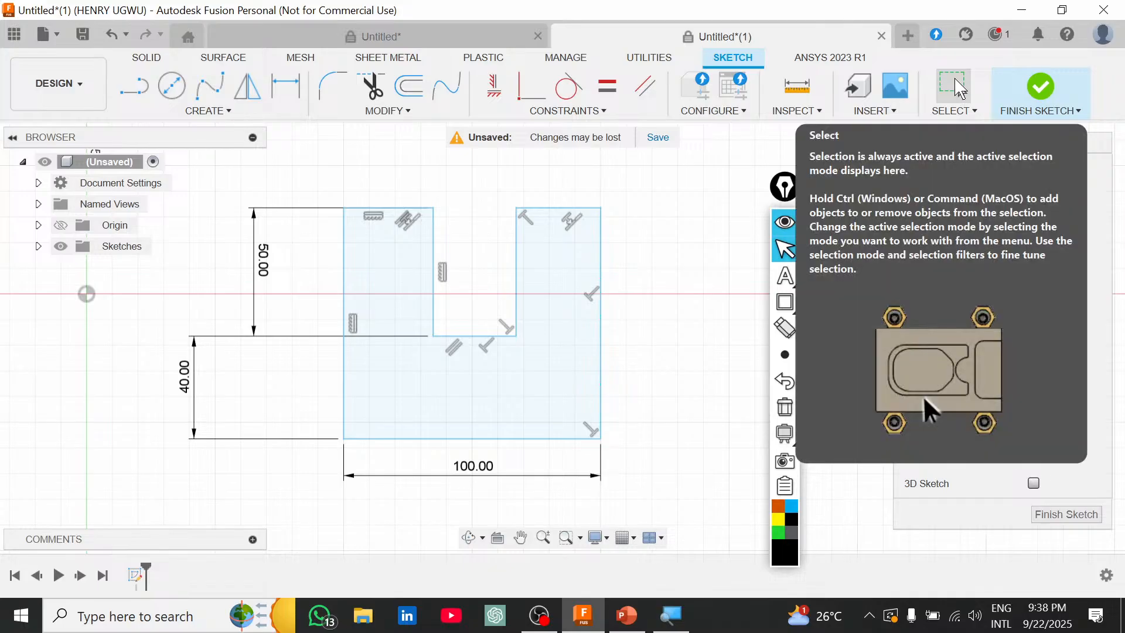
# Check the arm widths in the PowerPoint drawing, return to Fusion, and dimension the width of the arm nearest the origin as 40 mm.
pyautogui.click(959, 88)
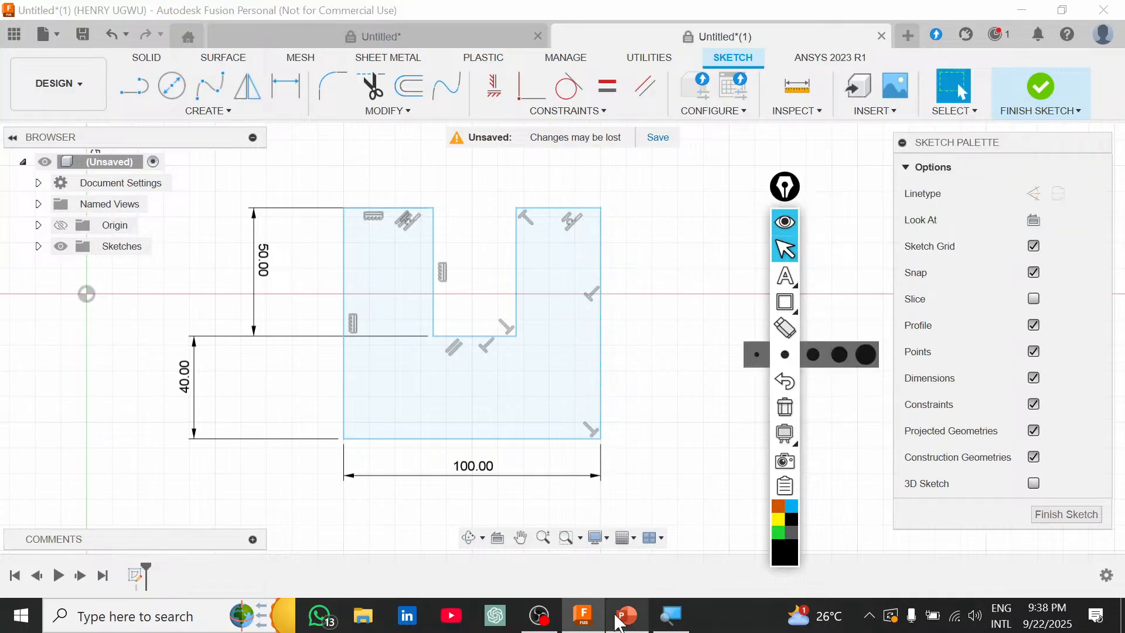
pyautogui.click(621, 616)
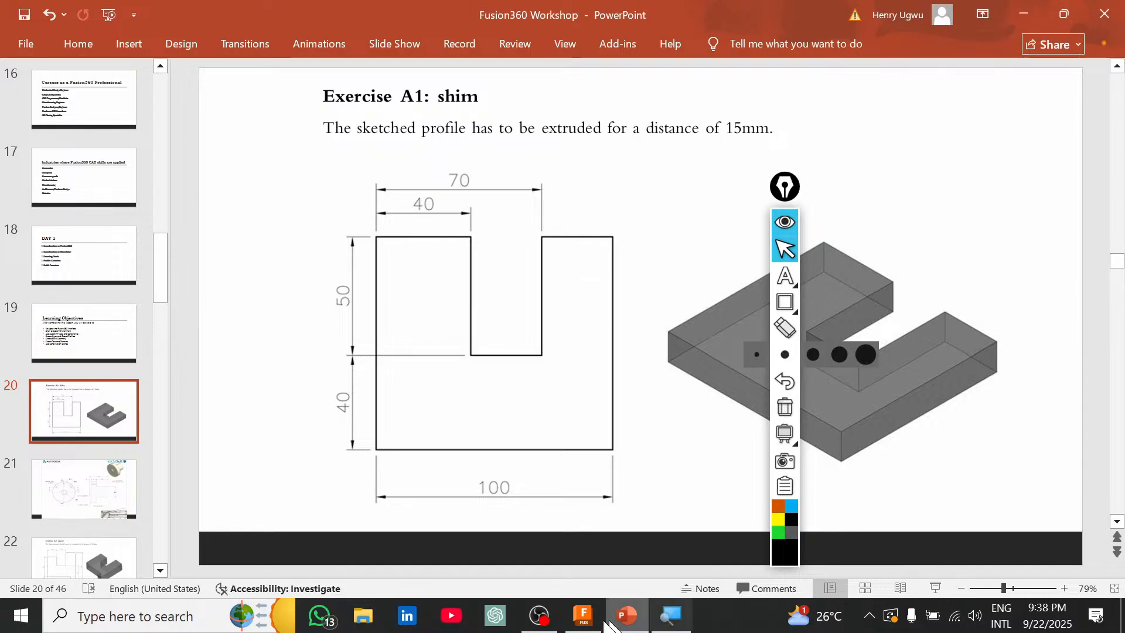
pyautogui.click(585, 617)
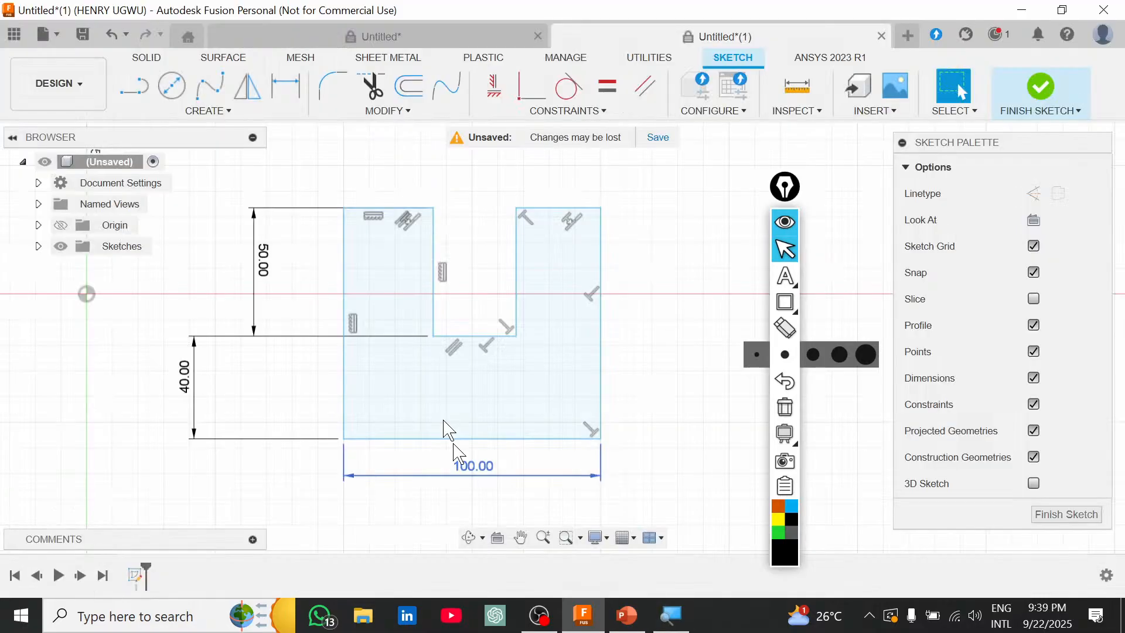
pyautogui.click(286, 97)
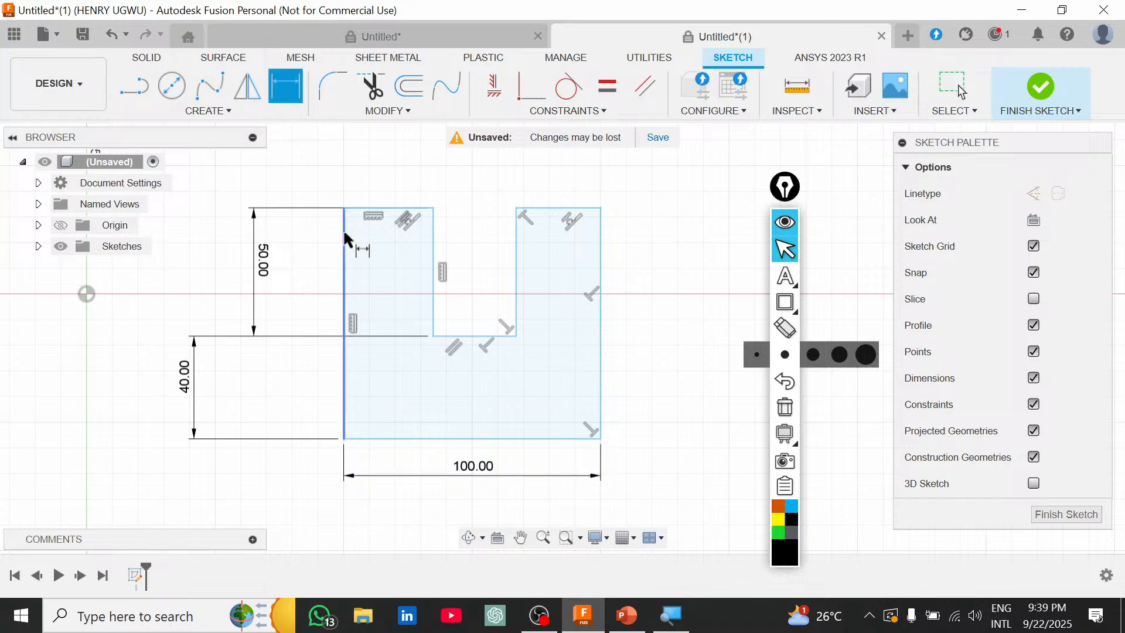
pyautogui.click(344, 240)
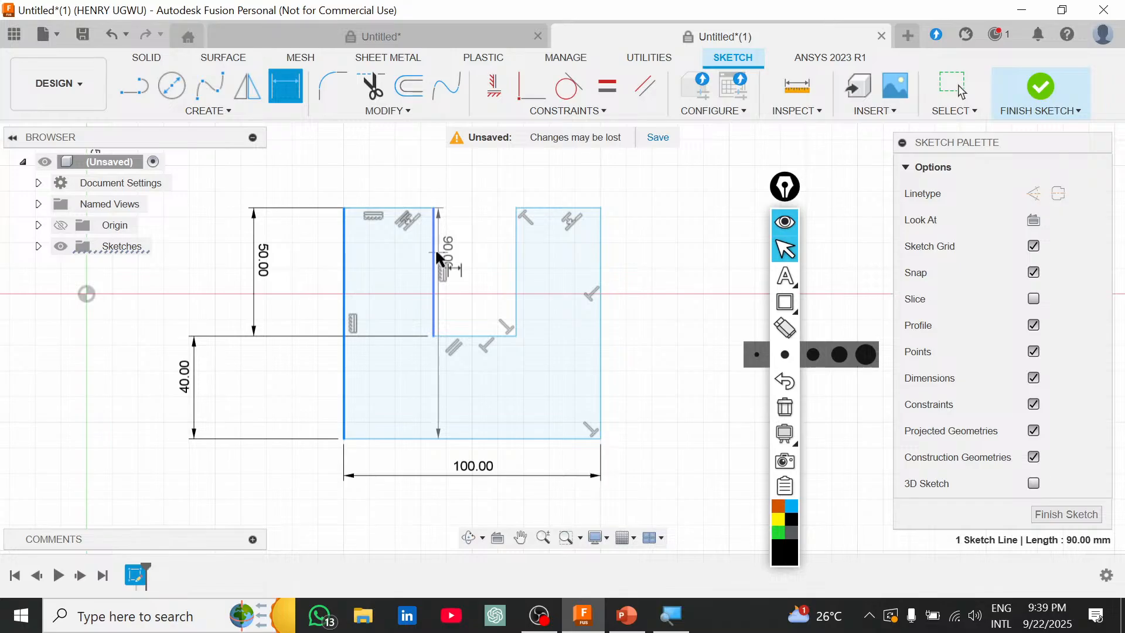
pyautogui.click(434, 258)
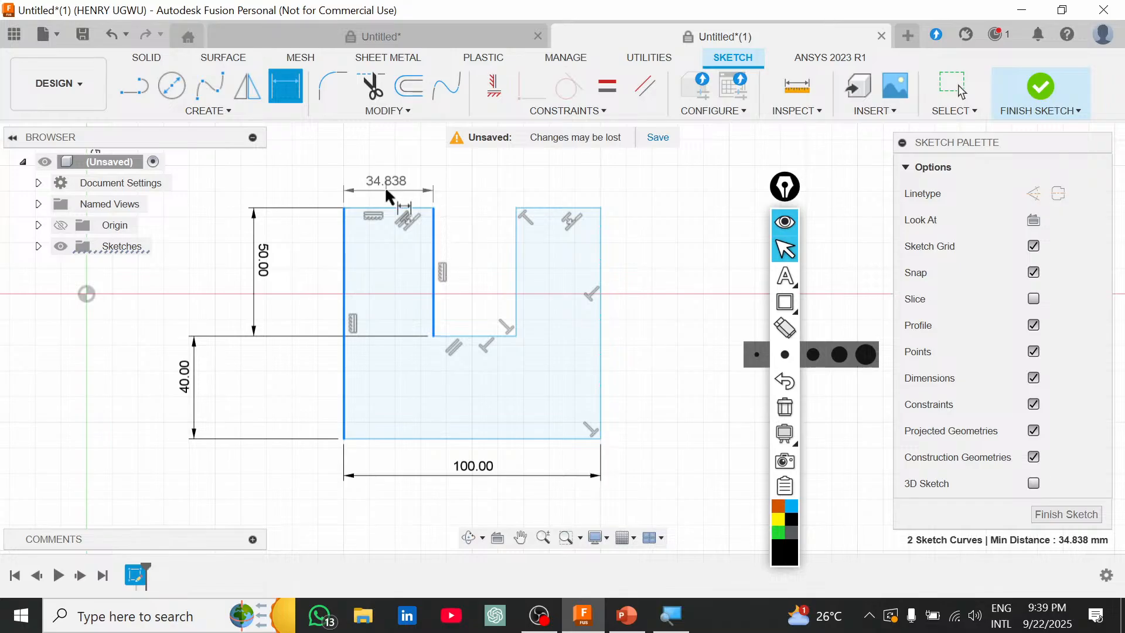
pyautogui.click(386, 196)
pyautogui.write('4')
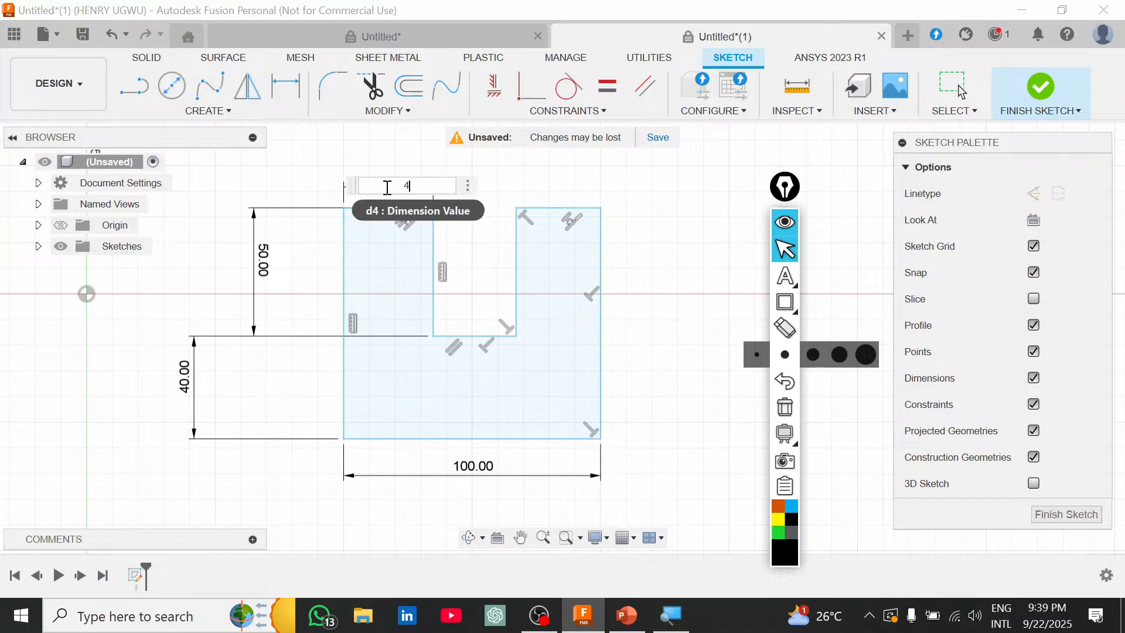
pyautogui.write('0')
pyautogui.press('Return')
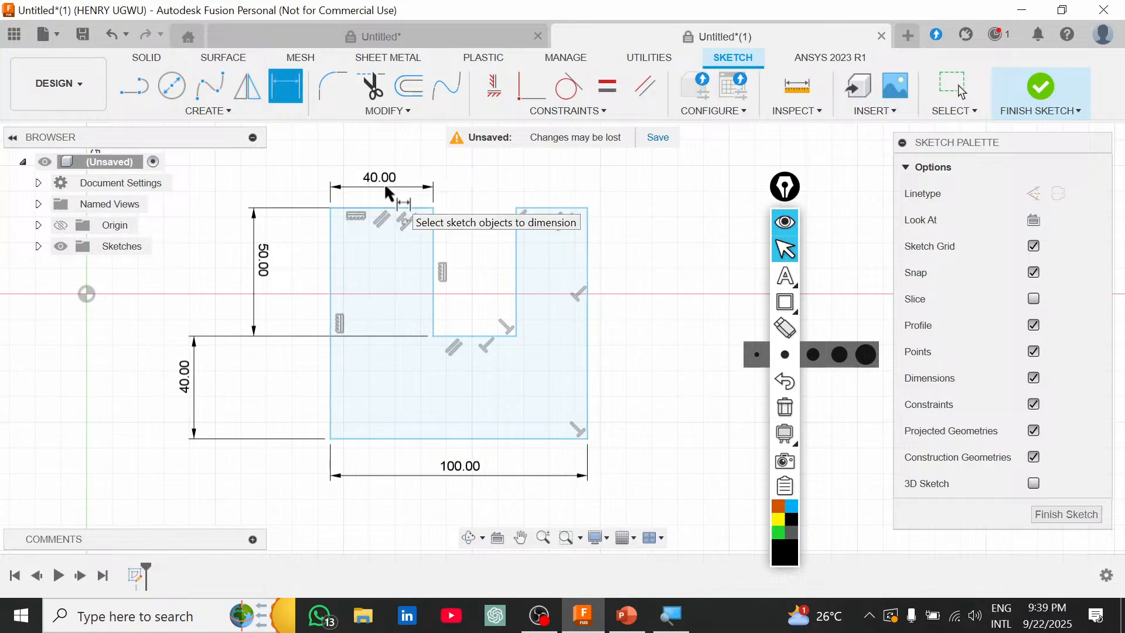
# Dimension the distance from the outer edge nearest the origin to the far side edge of the notch as 70 mm.
pyautogui.click(331, 243)
pyautogui.click(516, 246)
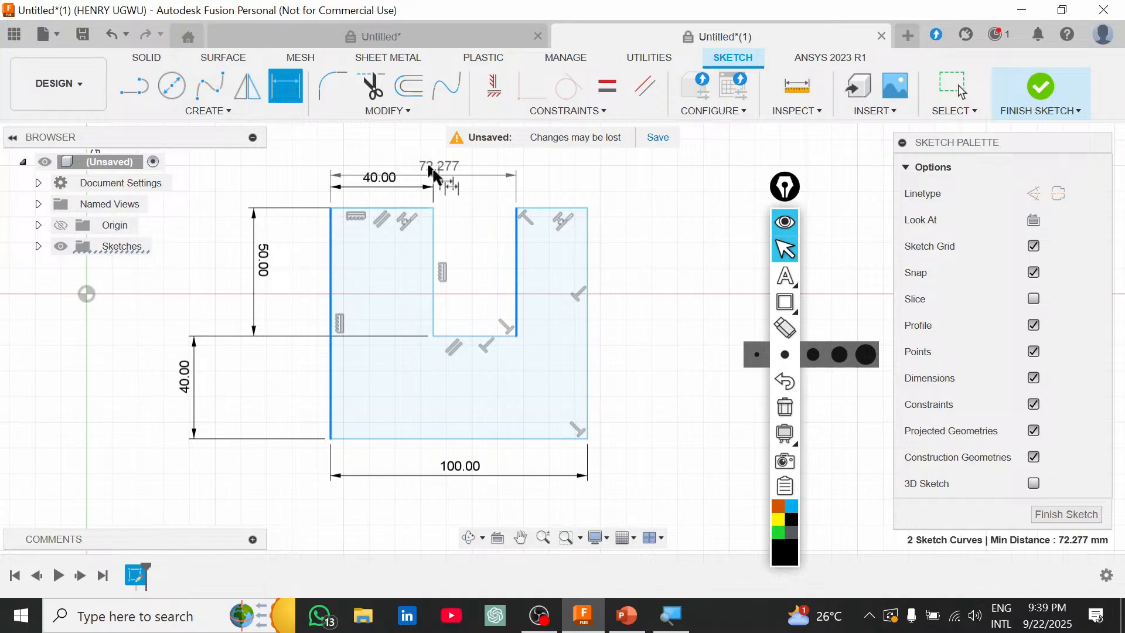
pyautogui.click(382, 145)
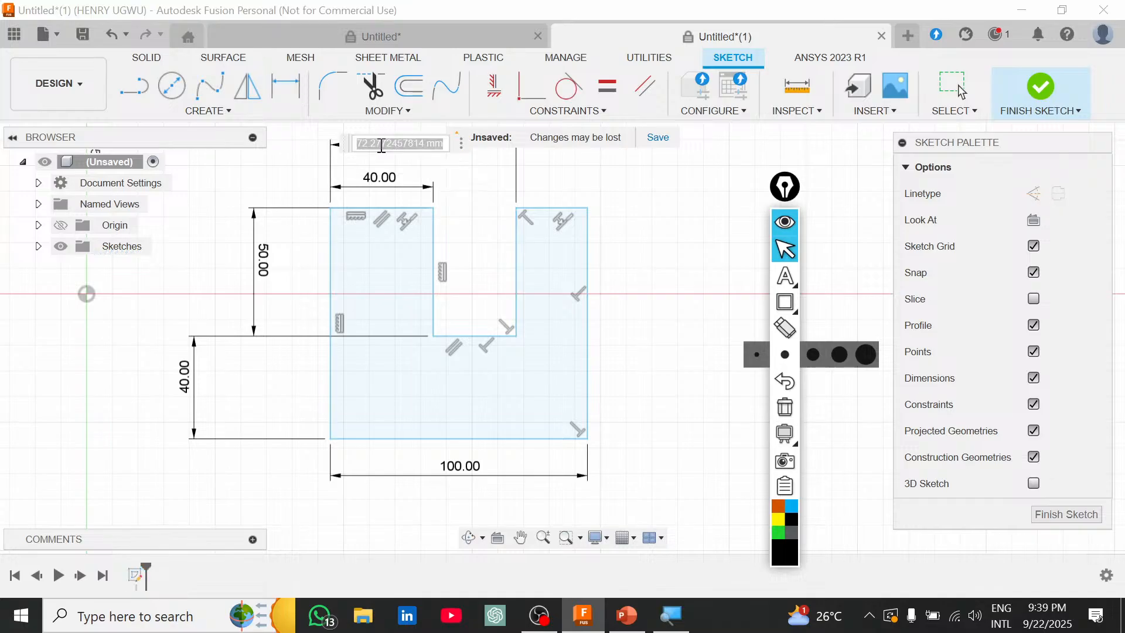
pyautogui.write('70')
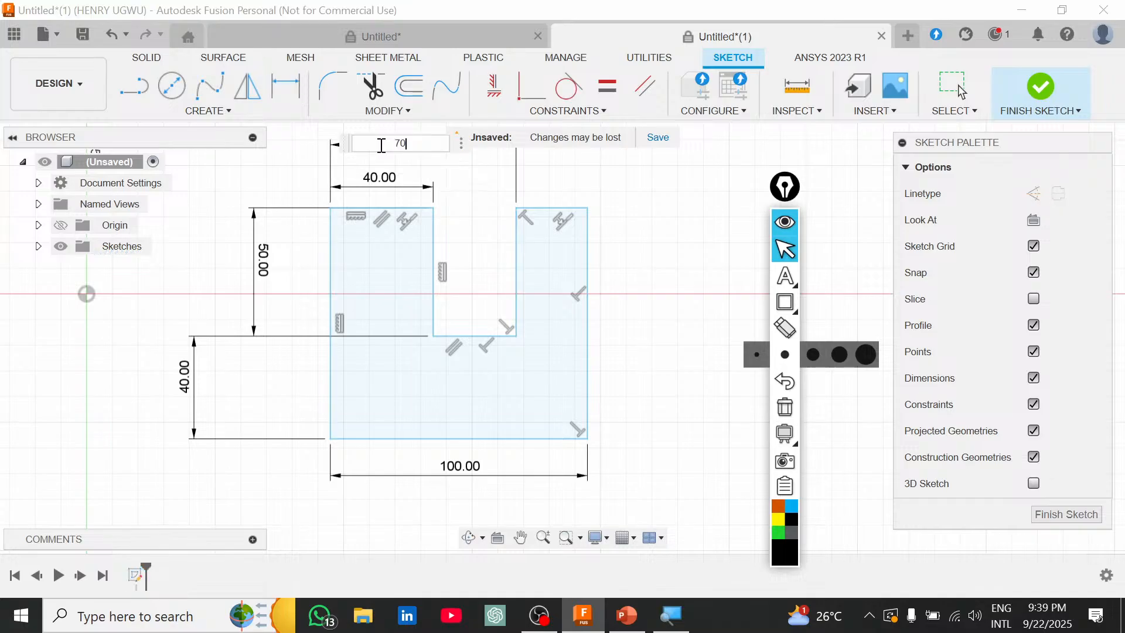
pyautogui.press('Return')
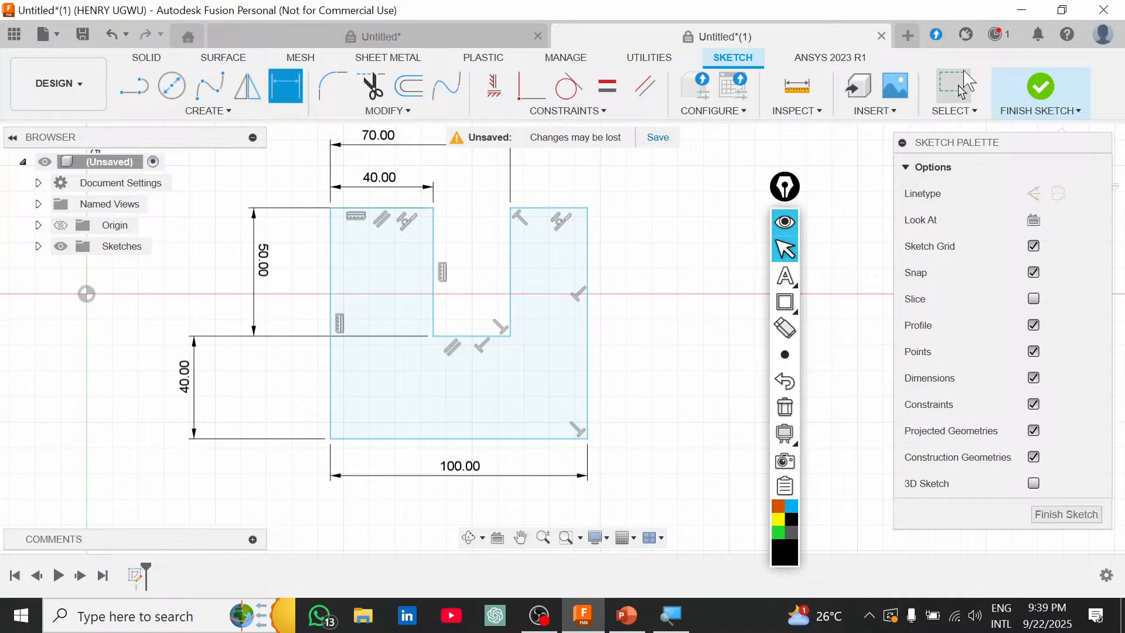
pyautogui.click(961, 86)
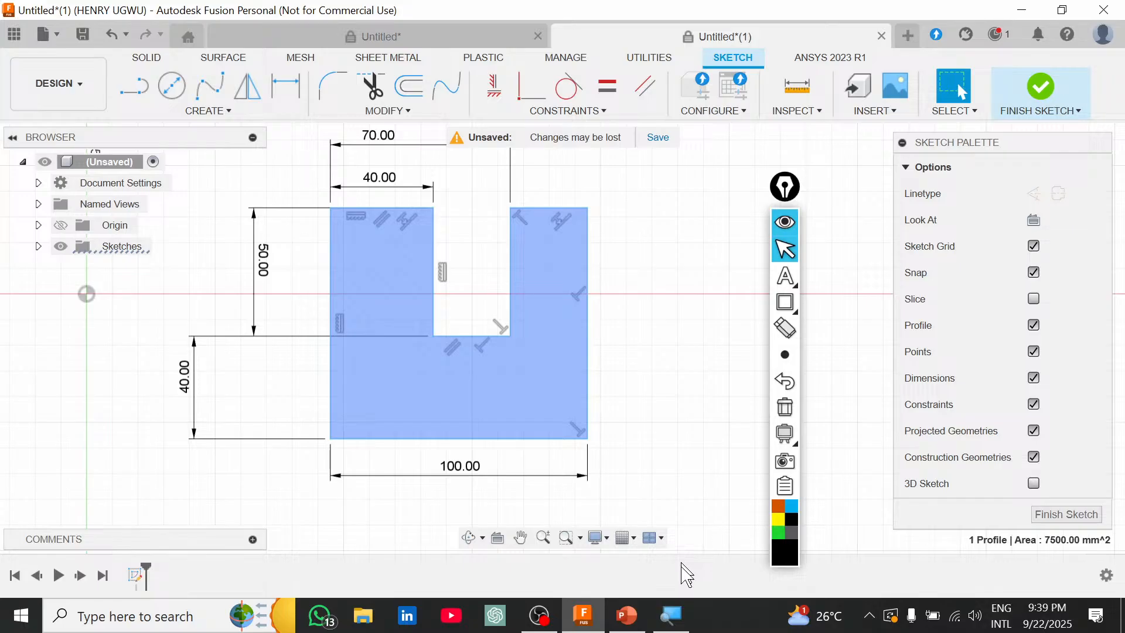
# Compare the sketch with the PowerPoint drawing, return to Fusion, and test the profile's free movement by shifting its base, notch and arm edges.
pyautogui.click(627, 615)
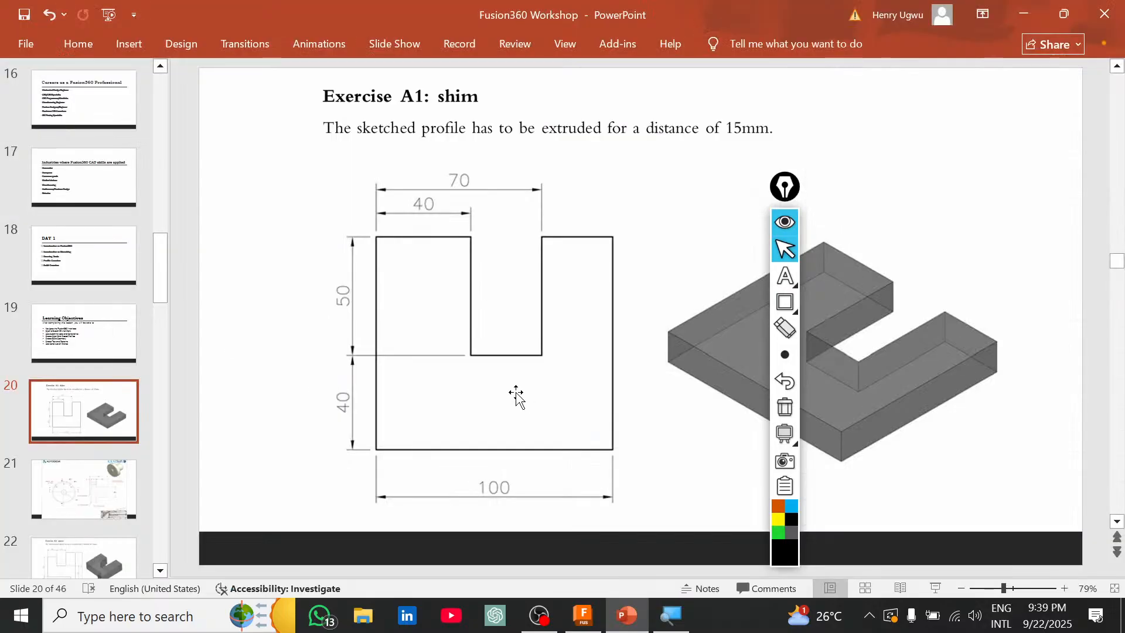
pyautogui.click(587, 620)
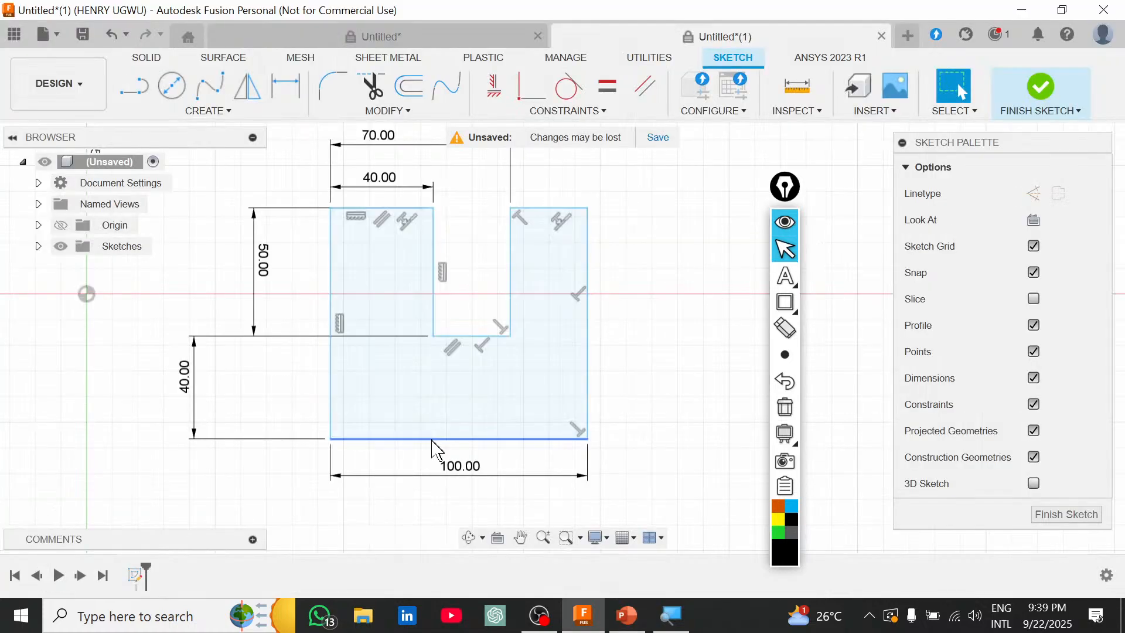
pyautogui.moveTo(432, 440); pyautogui.dragTo(474, 447)
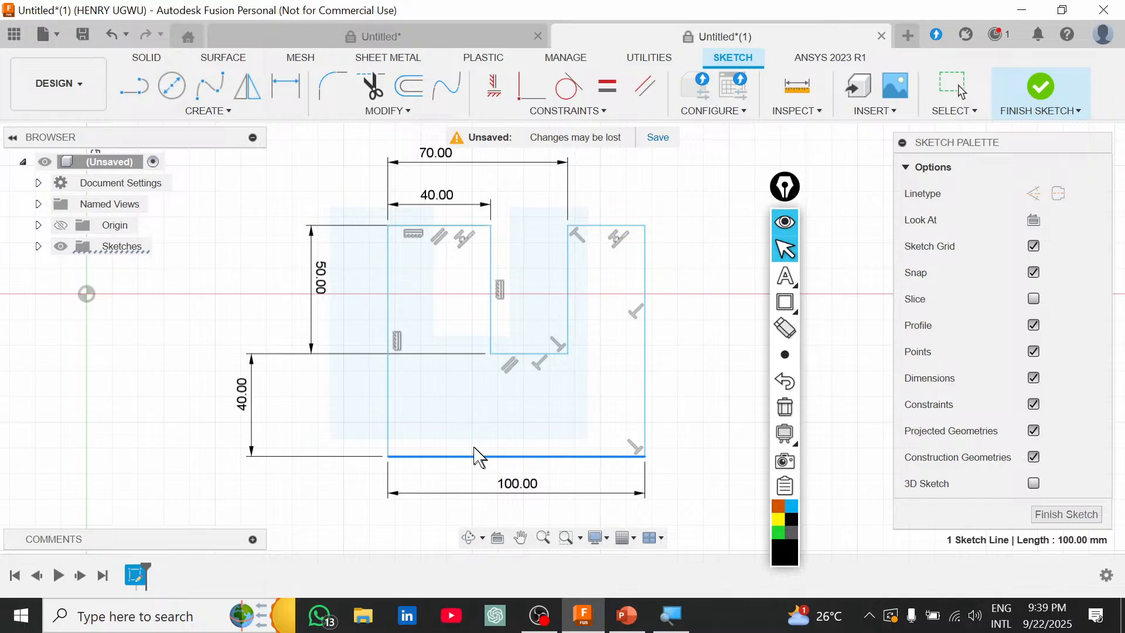
pyautogui.moveTo(546, 308)
pyautogui.mouseDown()
pyautogui.moveTo(533, 308)
pyautogui.moveTo(532, 337)
pyautogui.mouseUp()
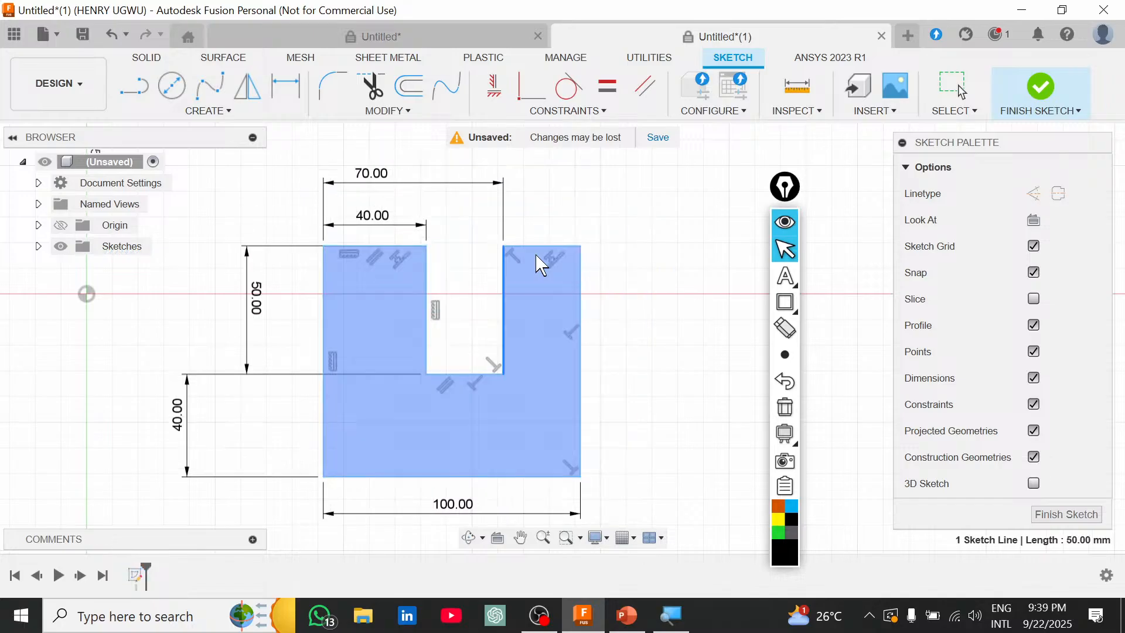
pyautogui.moveTo(539, 246)
pyautogui.mouseDown()
pyautogui.moveTo(552, 229)
pyautogui.moveTo(505, 240)
pyautogui.mouseUp()
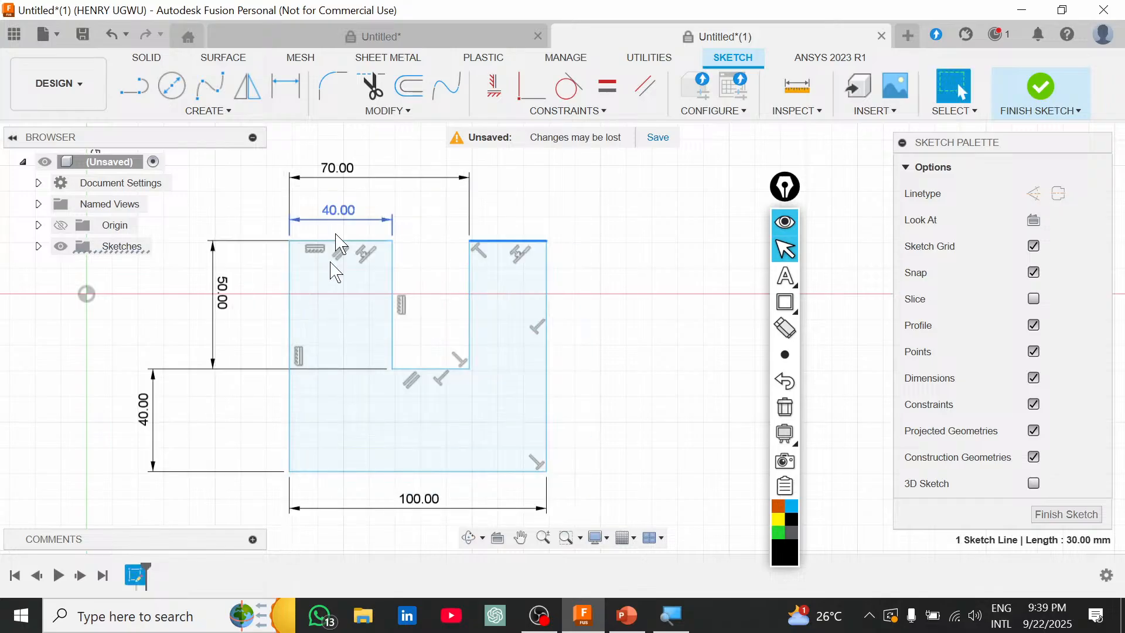
pyautogui.scroll(-2, 451, 362)
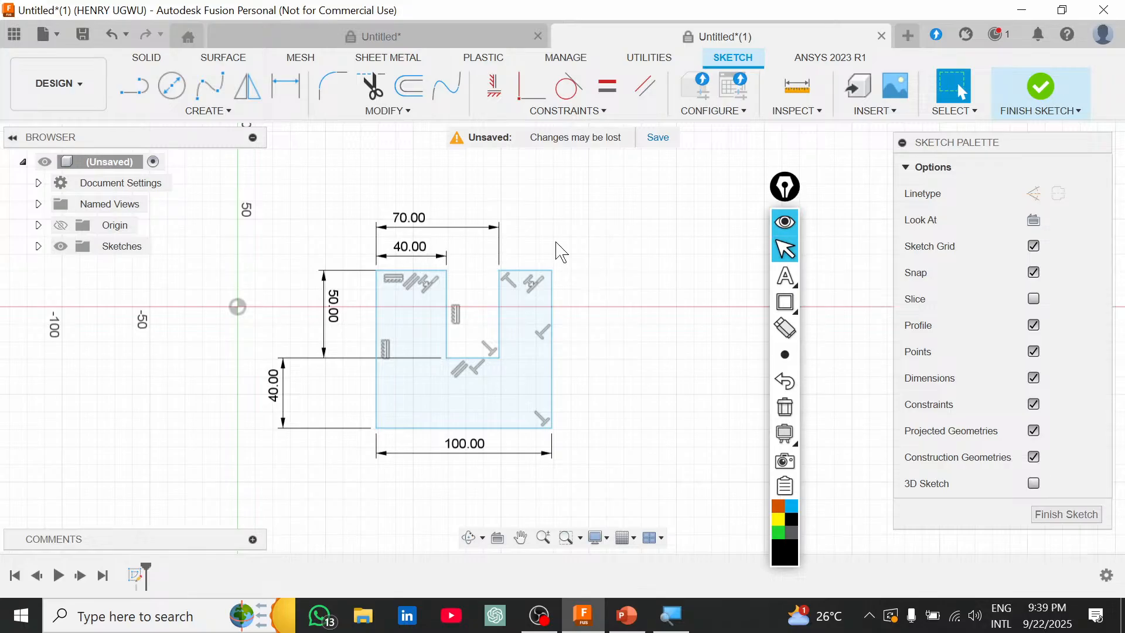
pyautogui.moveTo(551, 369); pyautogui.dragTo(571, 346)
pyautogui.scroll(1, 541, 435)
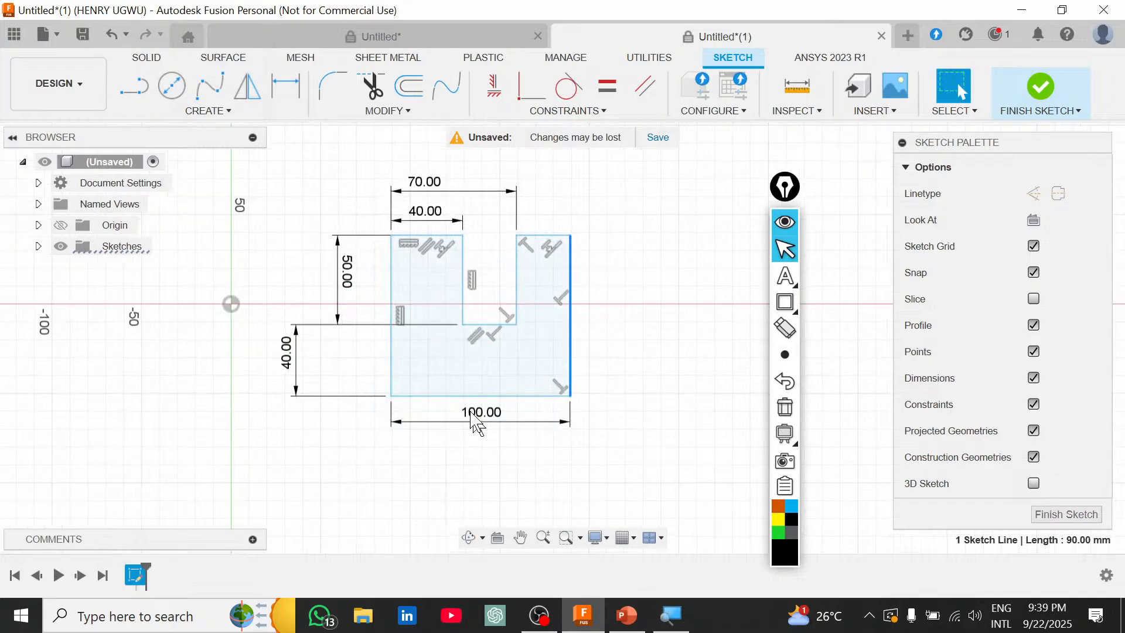
# Try a base width of 80 mm and restore it to 100 mm.
pyautogui.doubleClick(472, 412)
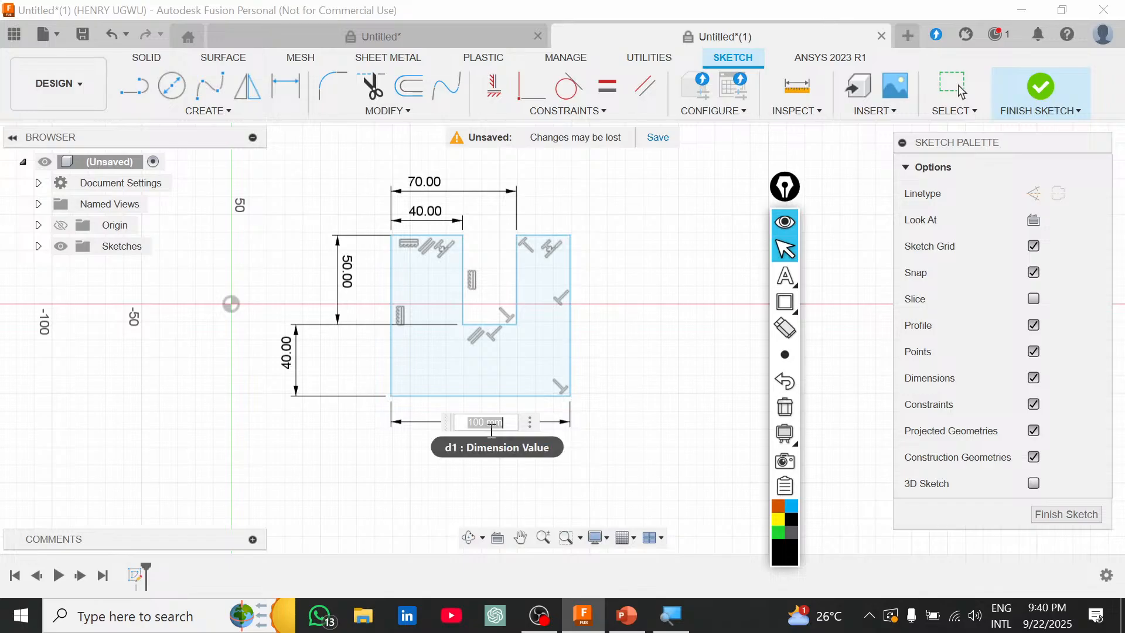
pyautogui.write('80')
pyautogui.press('Return')
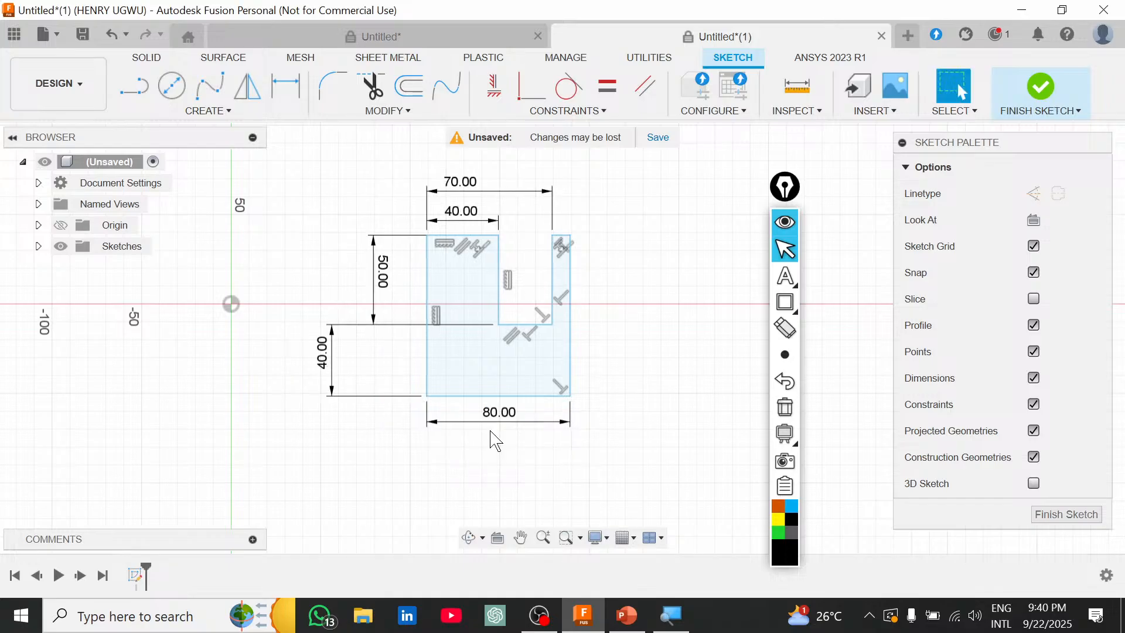
pyautogui.click(503, 421)
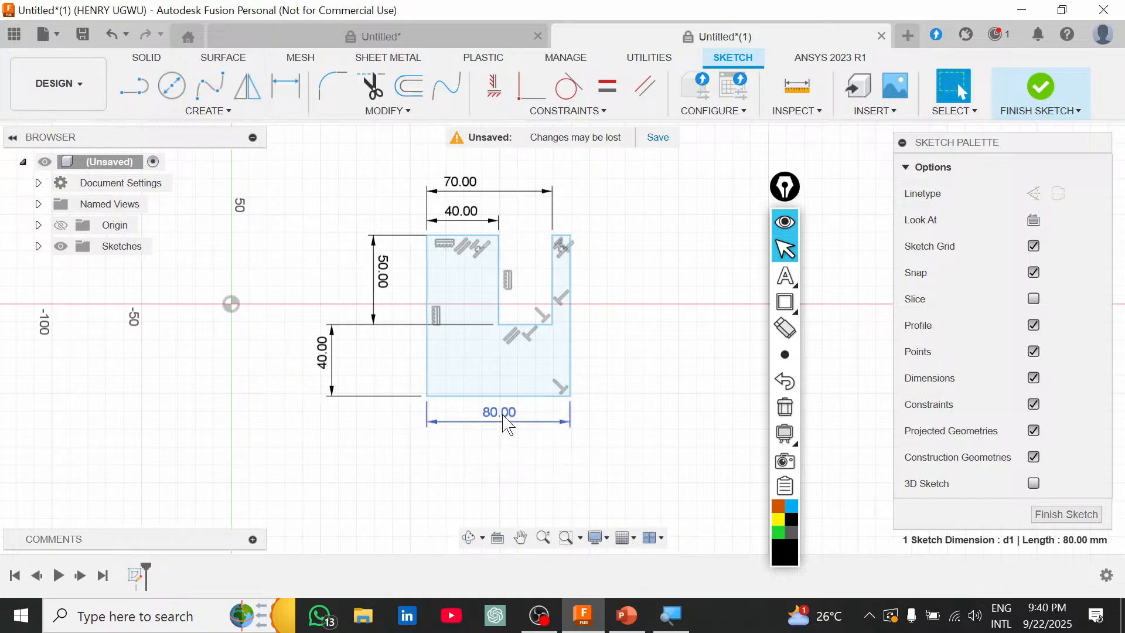
pyautogui.doubleClick(507, 423)
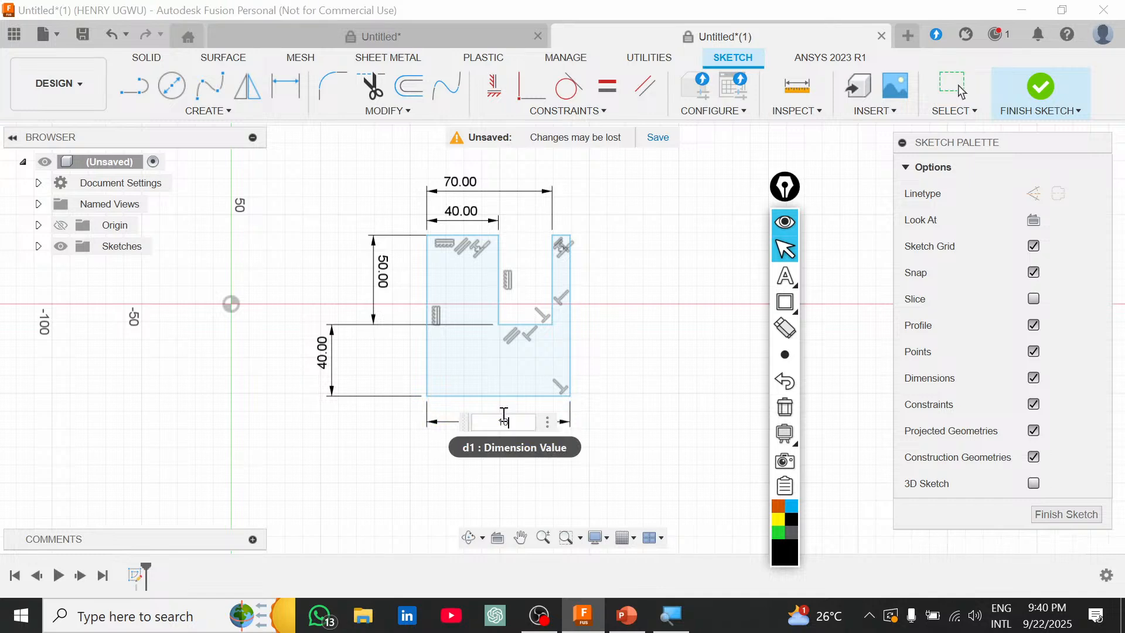
pyautogui.write('100')
pyautogui.press('Return')
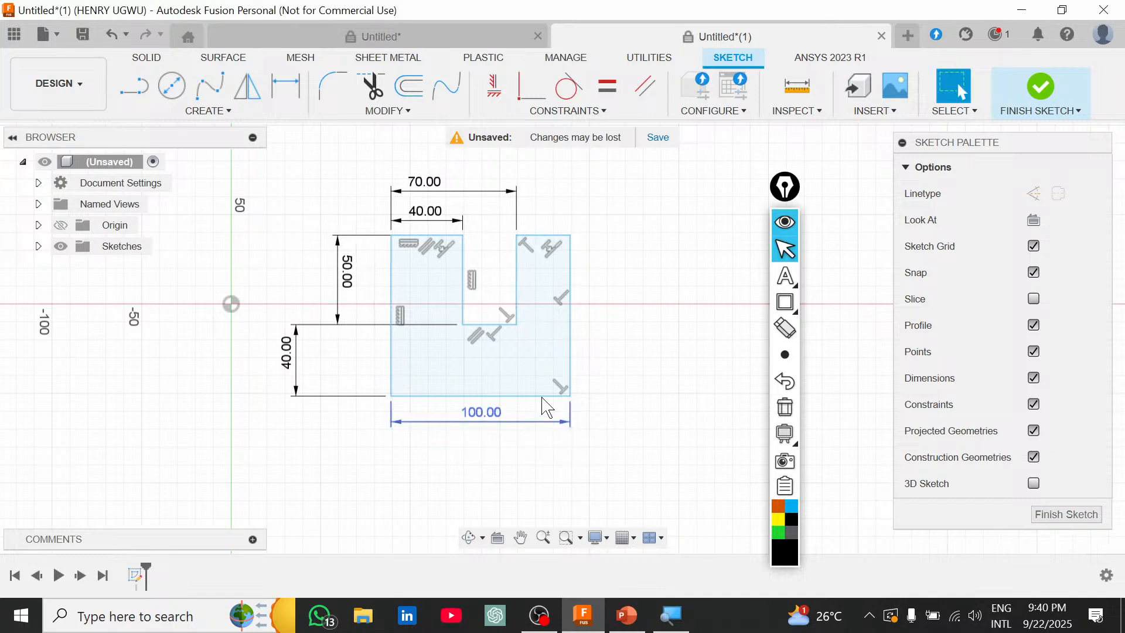
# Move the whole profile freehand by its base edge and by the outer edge of the arm farthest from the origin.
pyautogui.moveTo(542, 397)
pyautogui.mouseDown()
pyautogui.moveTo(527, 401)
pyautogui.moveTo(546, 365)
pyautogui.mouseUp()
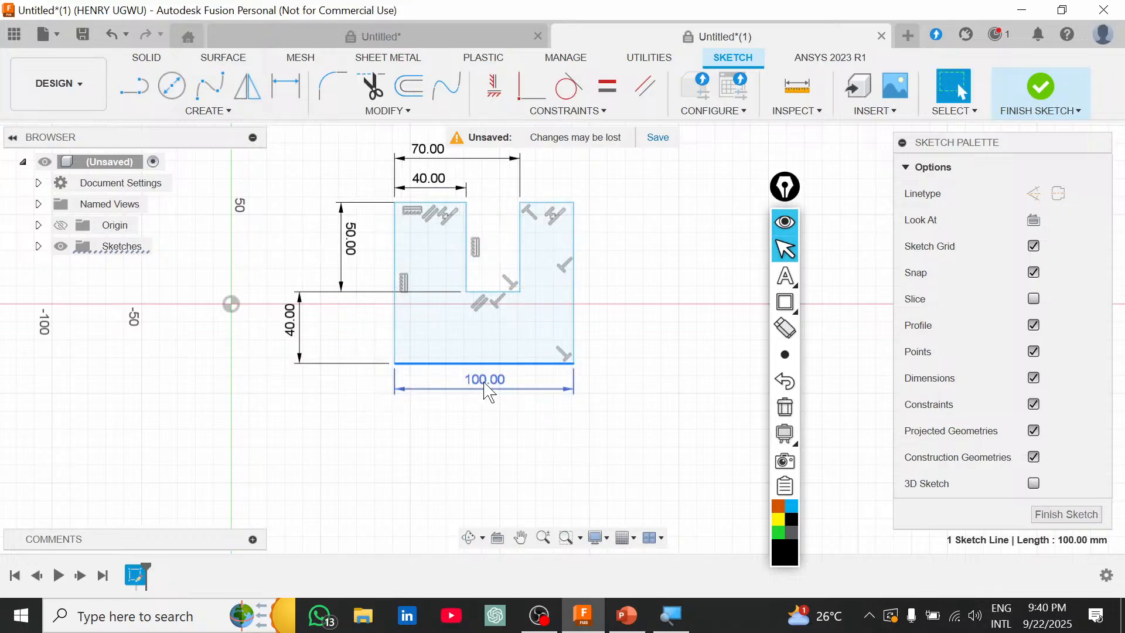
pyautogui.click(527, 375)
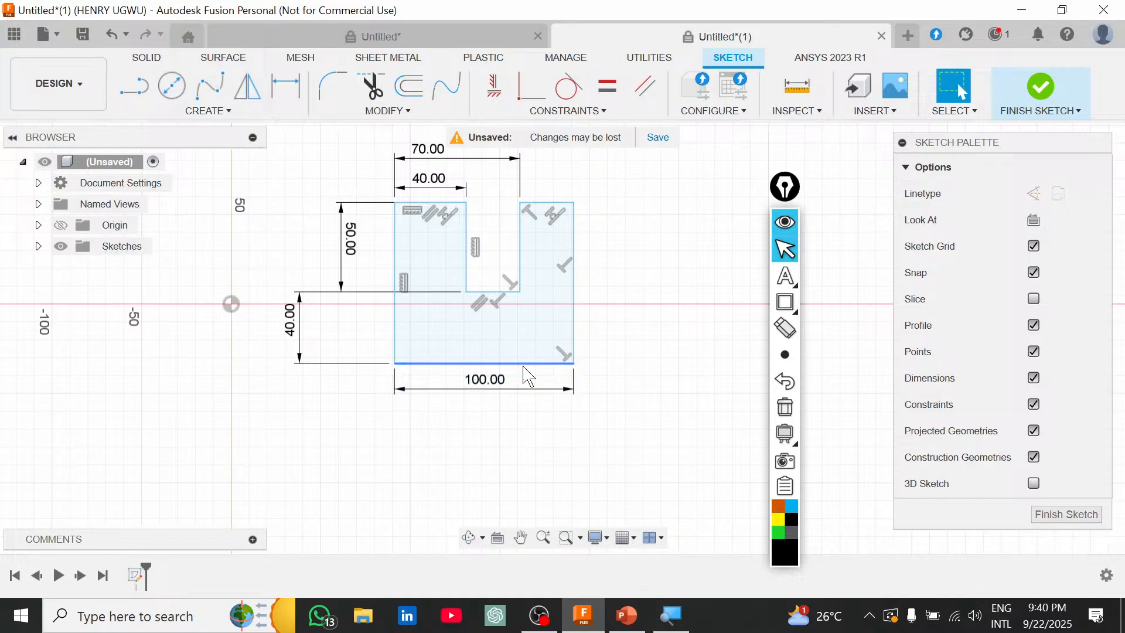
pyautogui.moveTo(524, 366); pyautogui.dragTo(521, 400)
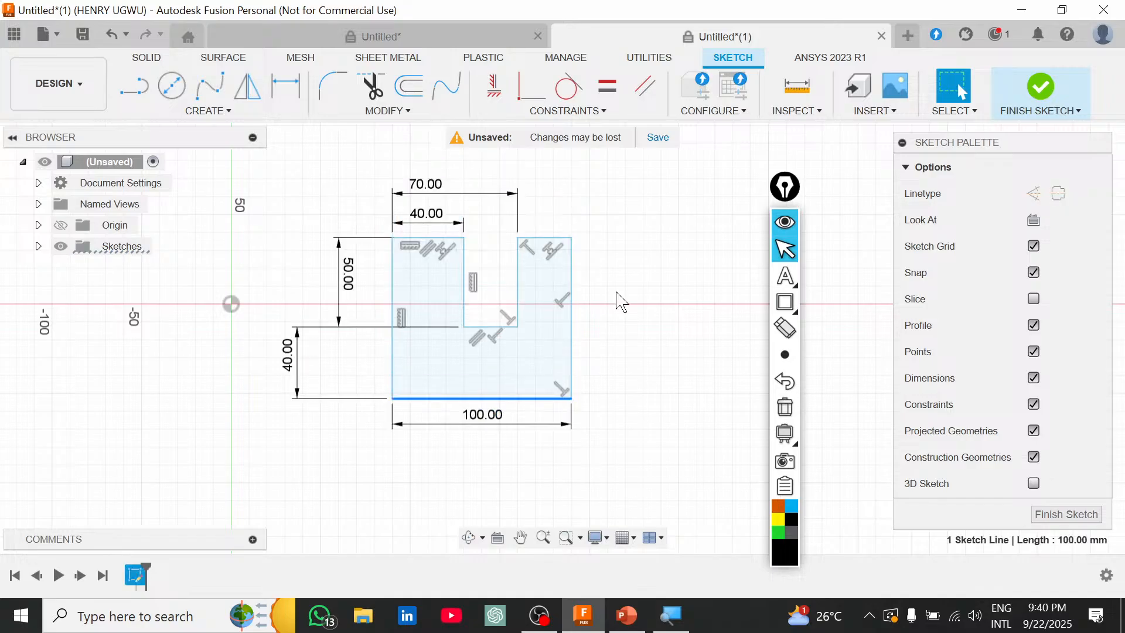
pyautogui.click(621, 301)
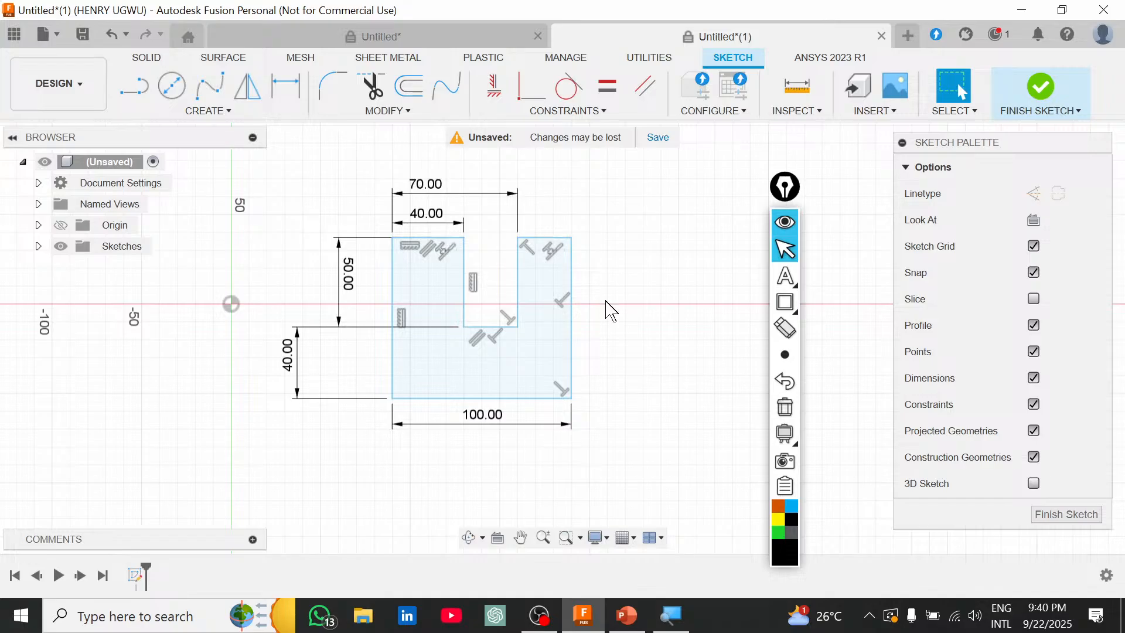
pyautogui.moveTo(571, 291)
pyautogui.mouseDown()
pyautogui.moveTo(526, 268)
pyautogui.moveTo(615, 288)
pyautogui.moveTo(594, 311)
pyautogui.mouseUp()
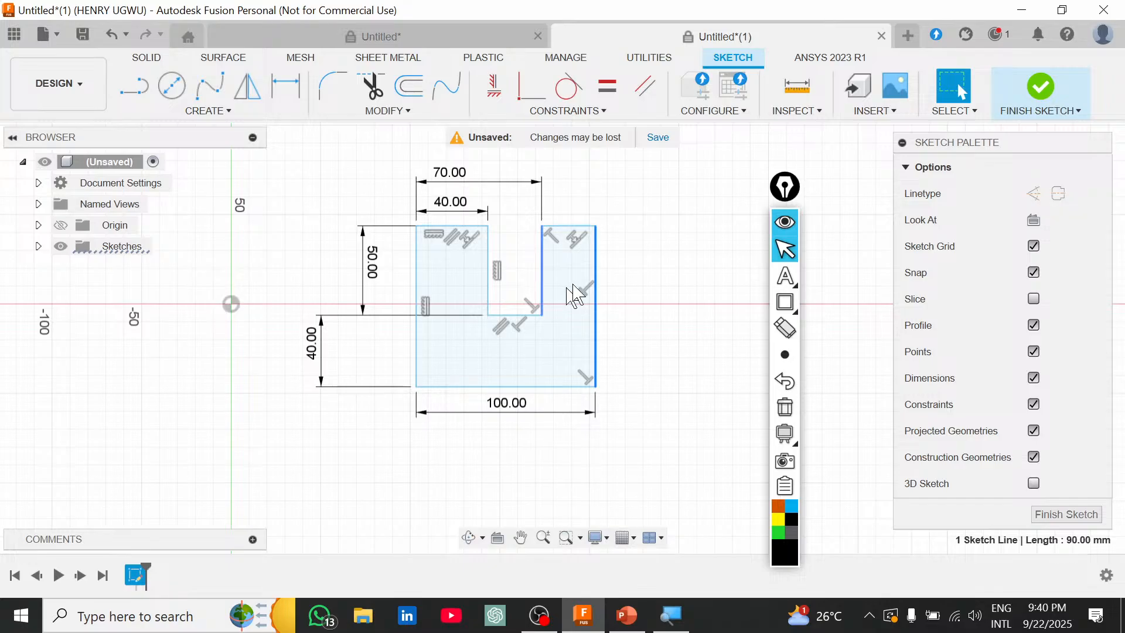
pyautogui.click(485, 385)
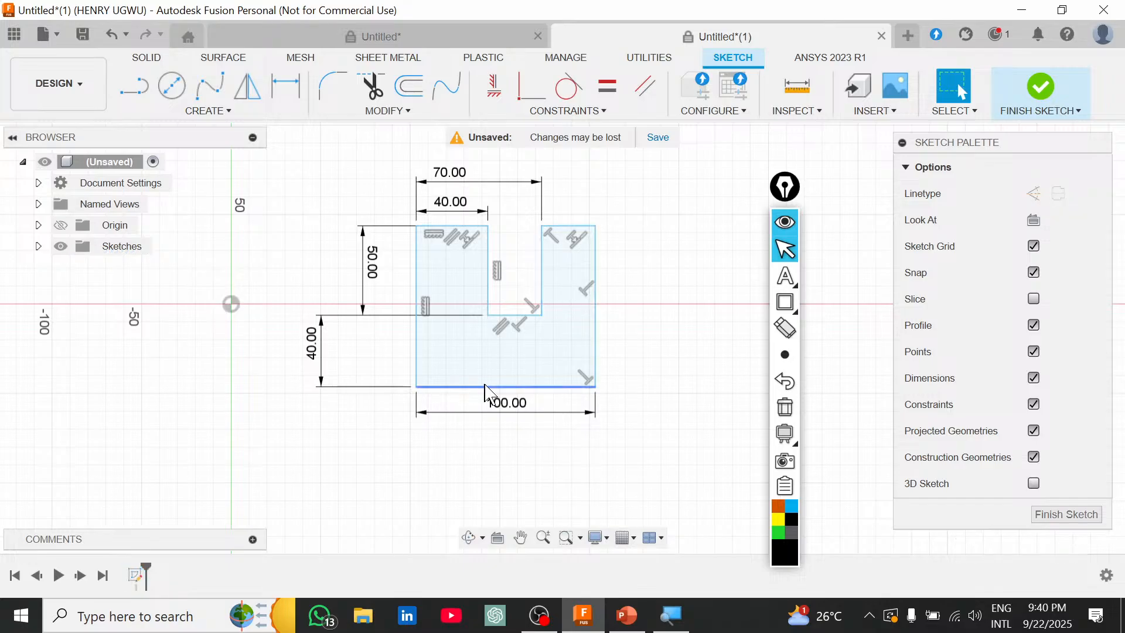
# Anchor the profile by making the base corner nearest the origin coincident with the sketch origin.
pyautogui.scroll(-4, 486, 385)
pyautogui.scroll(3, 355, 360)
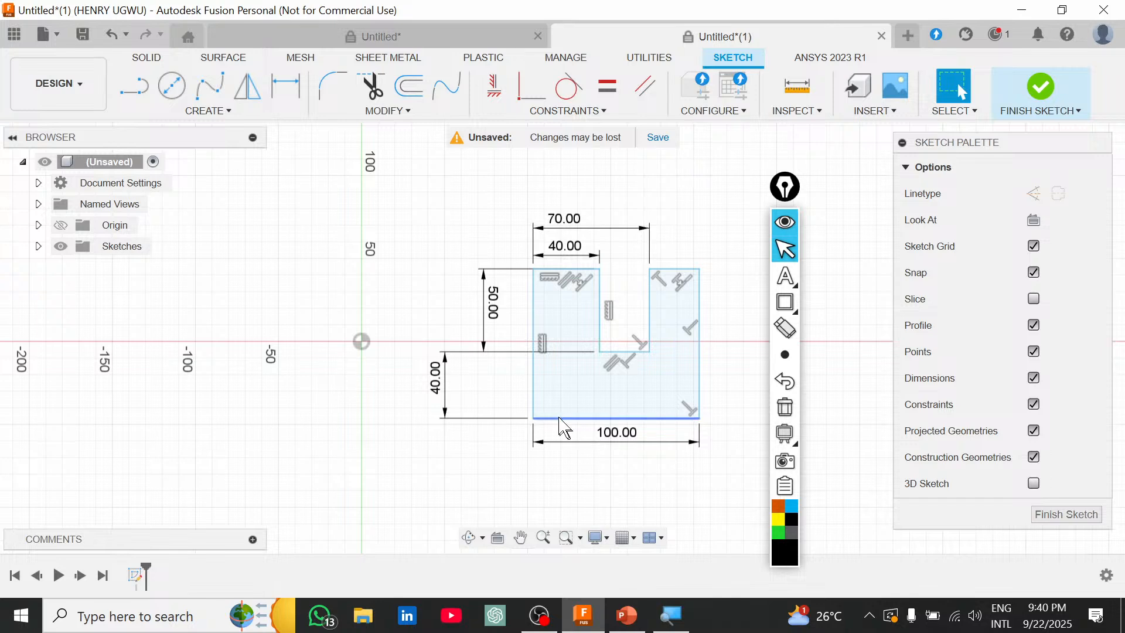
pyautogui.click(534, 114)
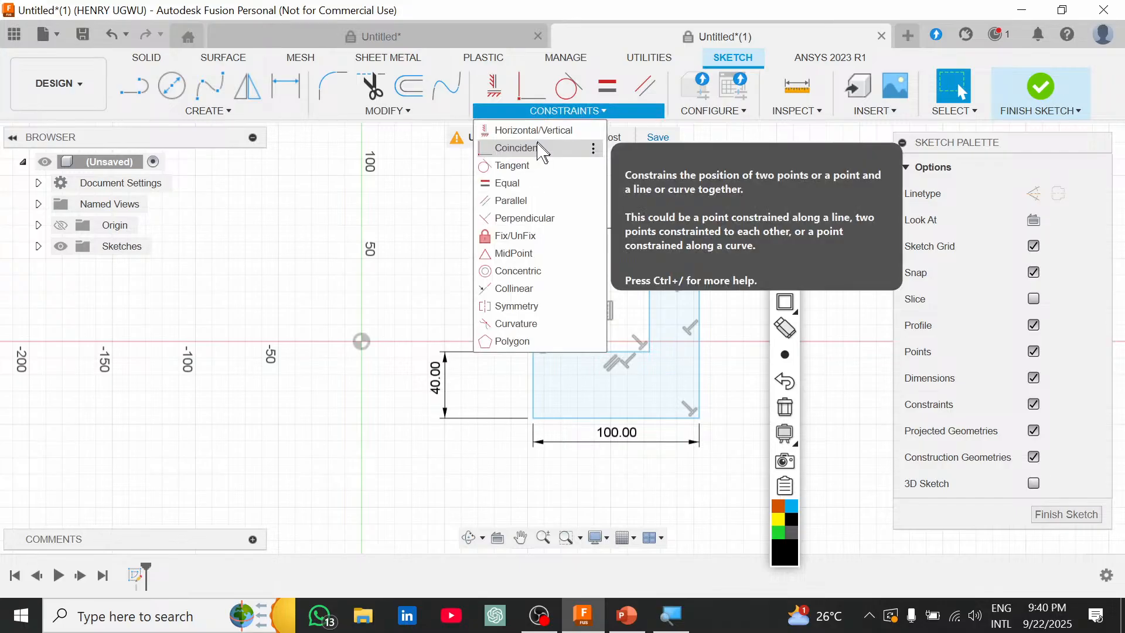
pyautogui.click(540, 149)
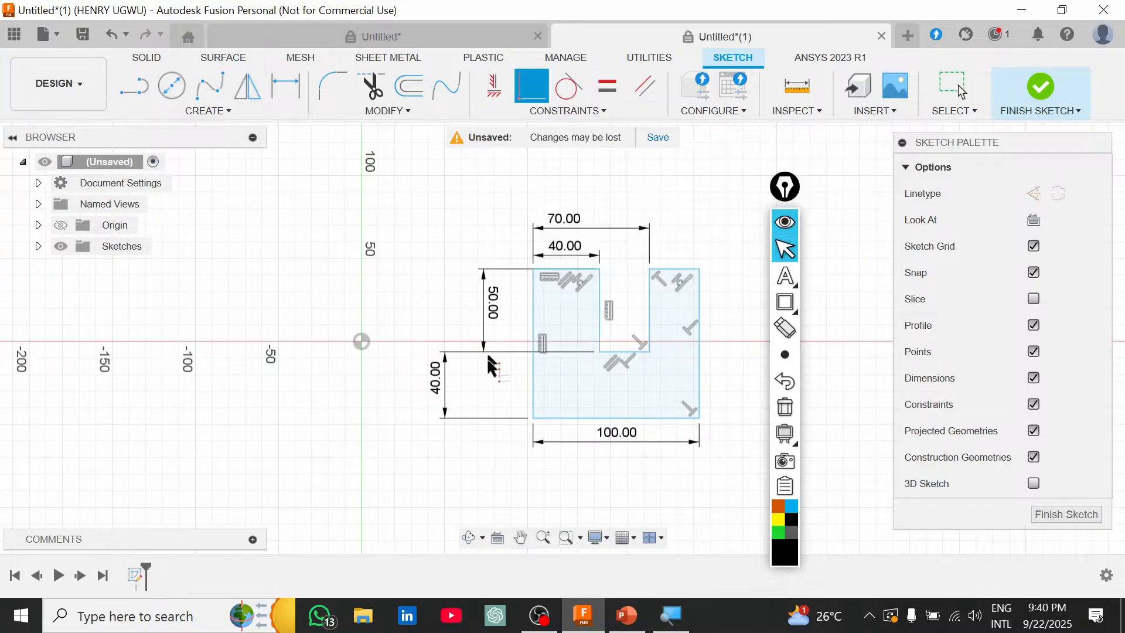
pyautogui.click(533, 418)
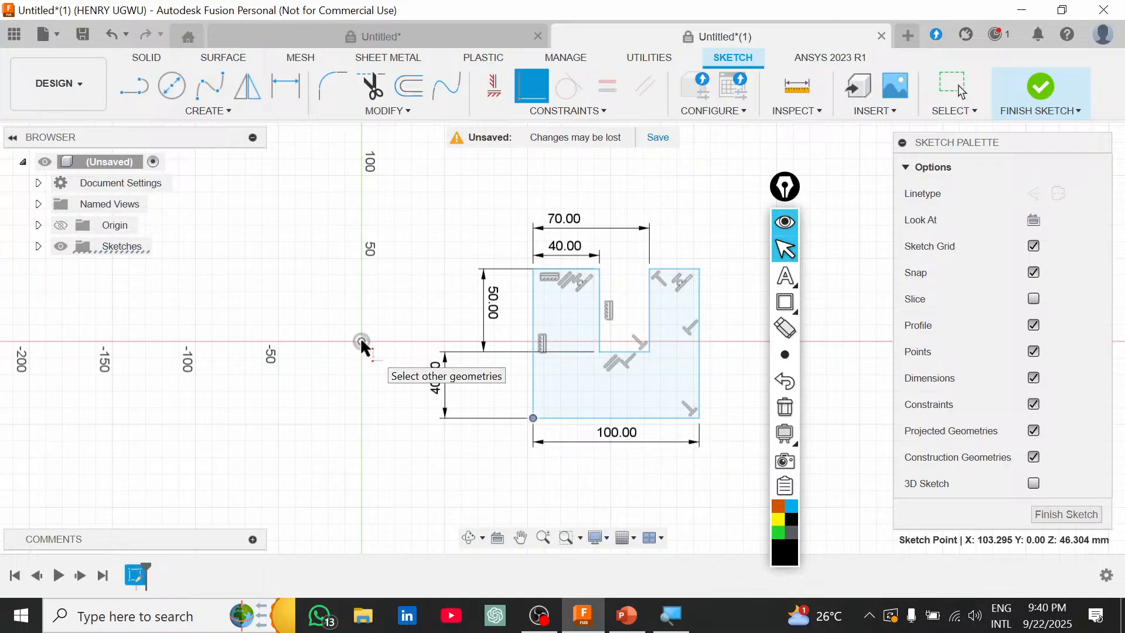
pyautogui.click(361, 342)
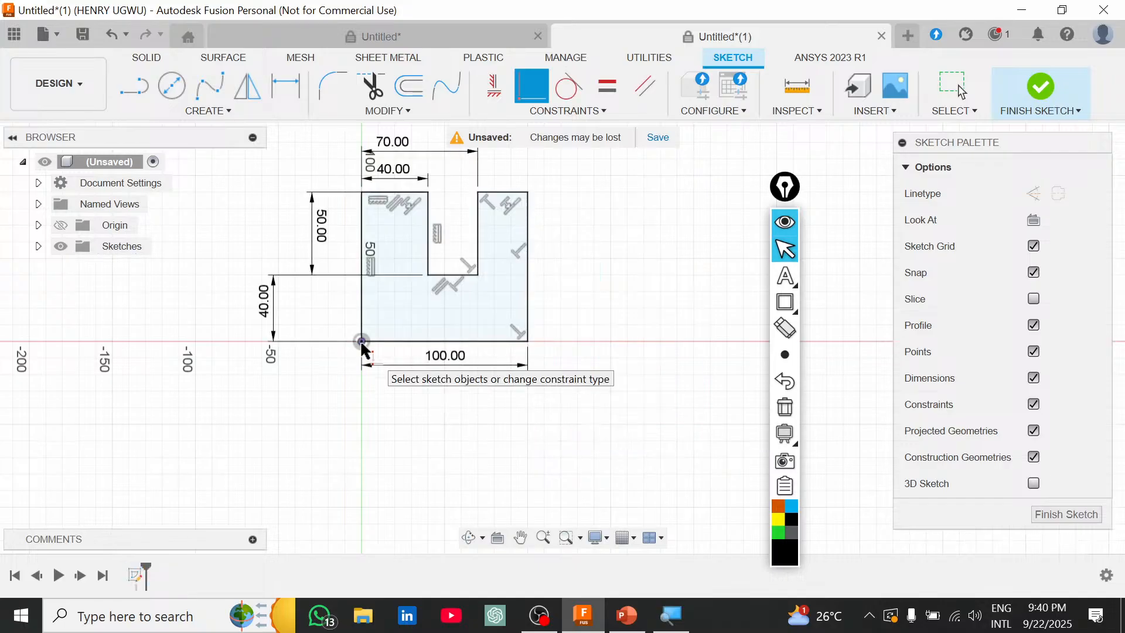
pyautogui.click(944, 89)
# Inspect the anchored profile by selecting its far outer edge and the notch's base edge to check whether they still move.
pyautogui.moveTo(491, 321); pyautogui.dragTo(504, 425, button='middle')
pyautogui.scroll(2, 468, 429)
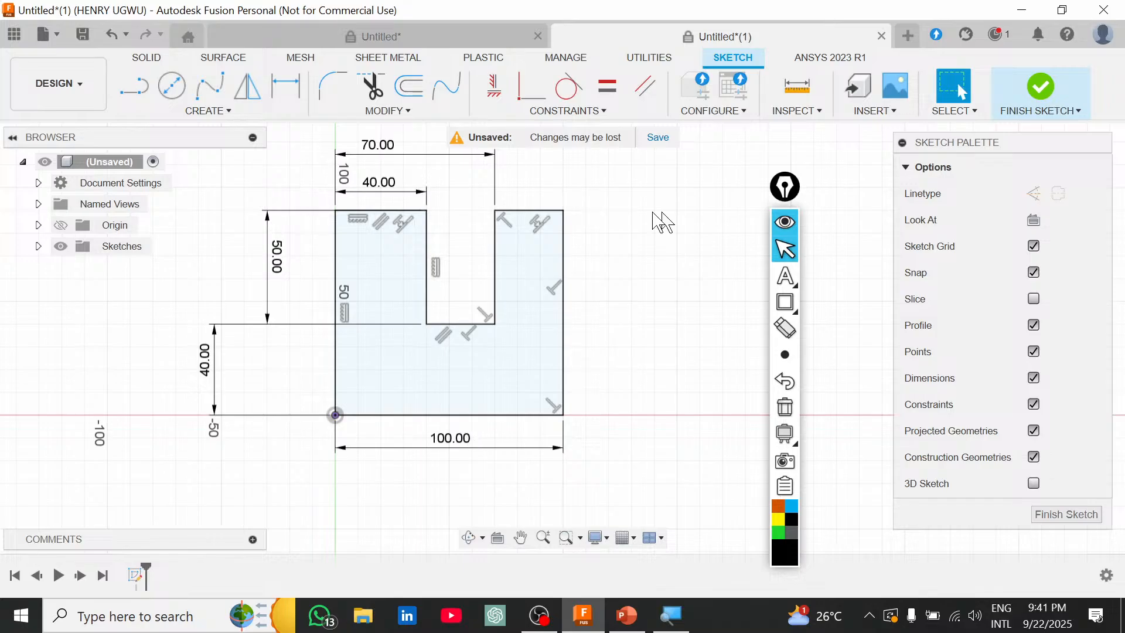
pyautogui.click(564, 264)
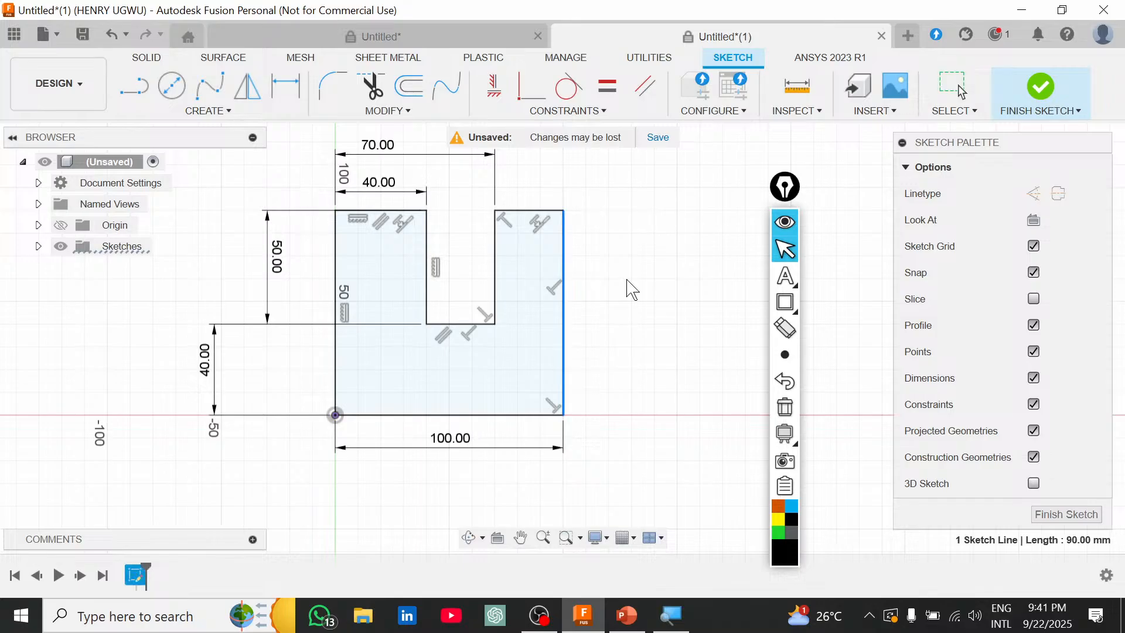
pyautogui.click(461, 323)
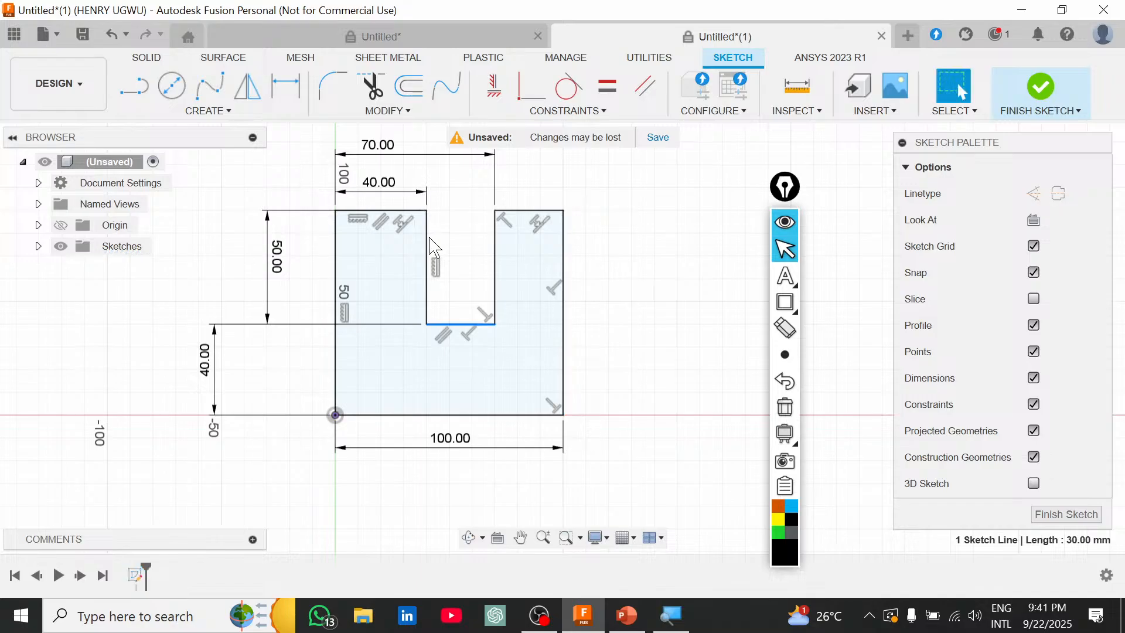
pyautogui.click(647, 366)
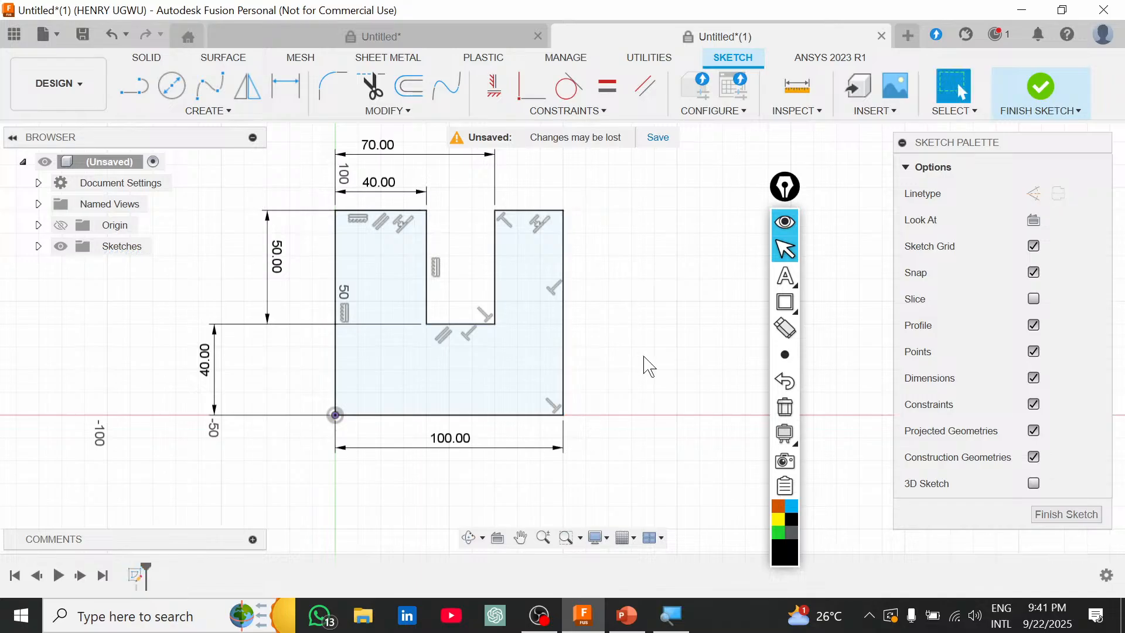
pyautogui.scroll(-1, 586, 353)
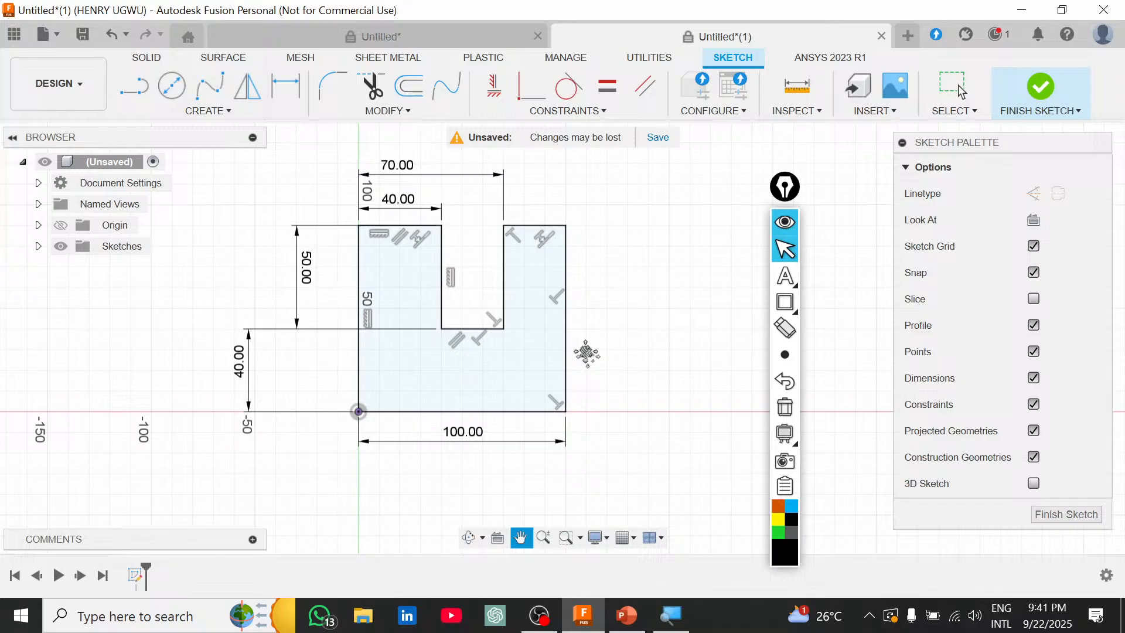
pyautogui.moveTo(586, 353); pyautogui.dragTo(598, 383, button='middle')
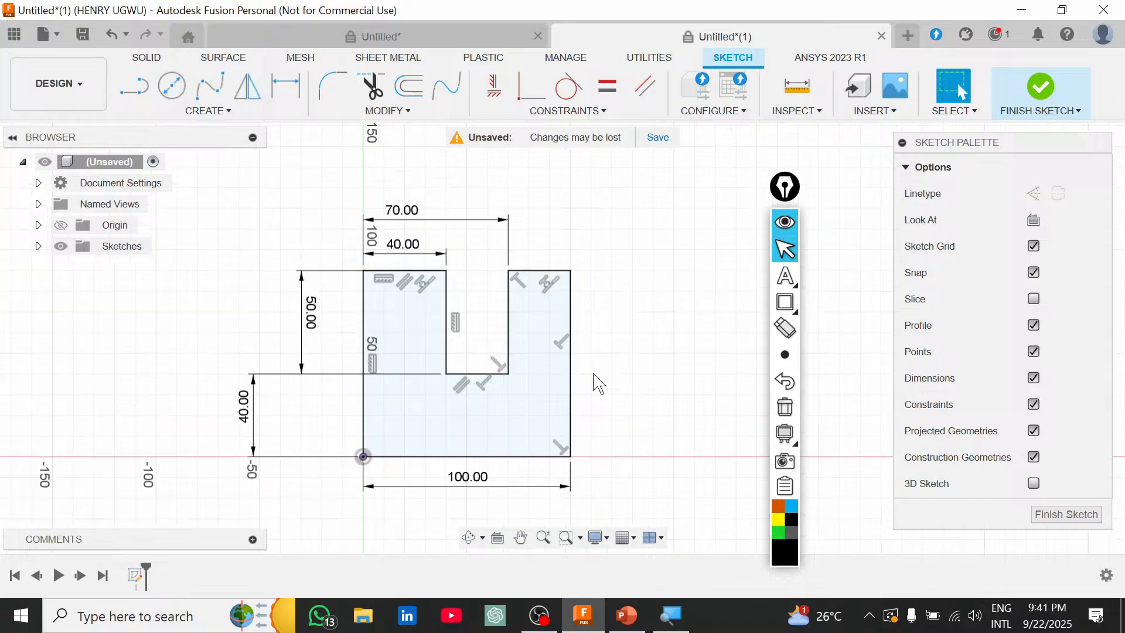
pyautogui.click(444, 333)
# Review the Exercise A1 shim drawing and its extrusion distance in PowerPoint, move the annotation toolbar aside, and return to Fusion.
pyautogui.click(626, 617)
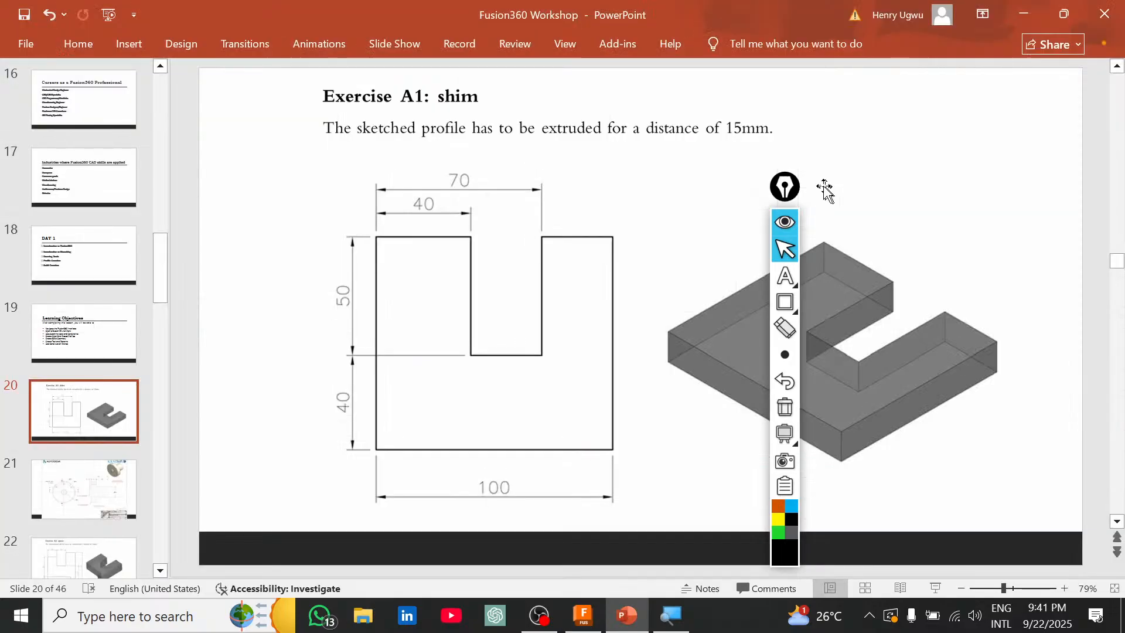
pyautogui.moveTo(824, 189); pyautogui.dragTo(1093, 130)
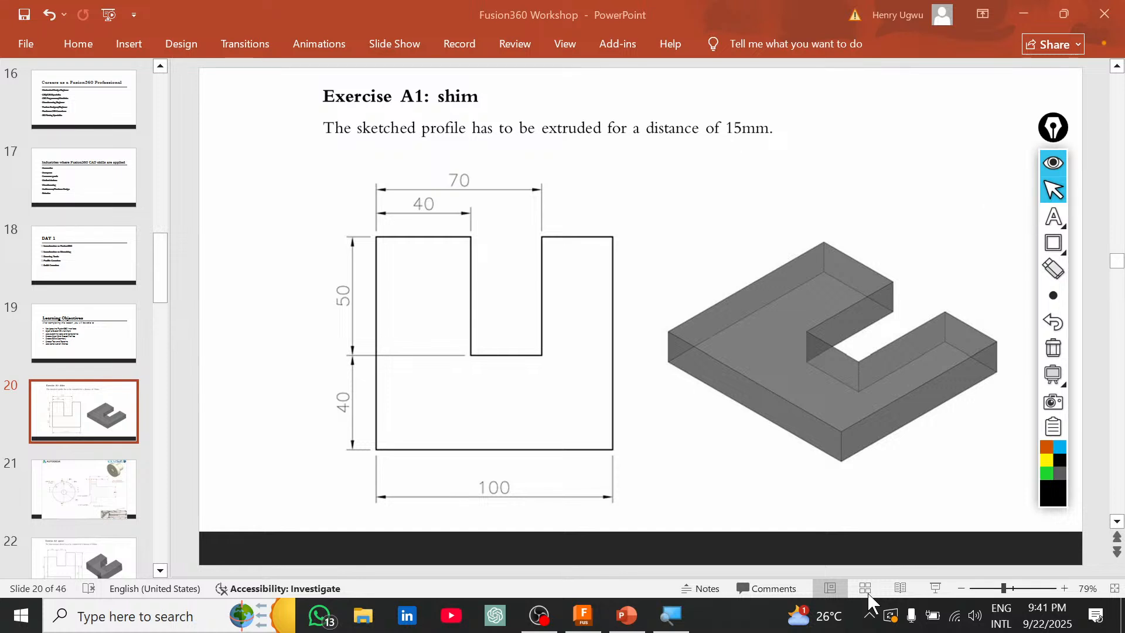
pyautogui.click(584, 615)
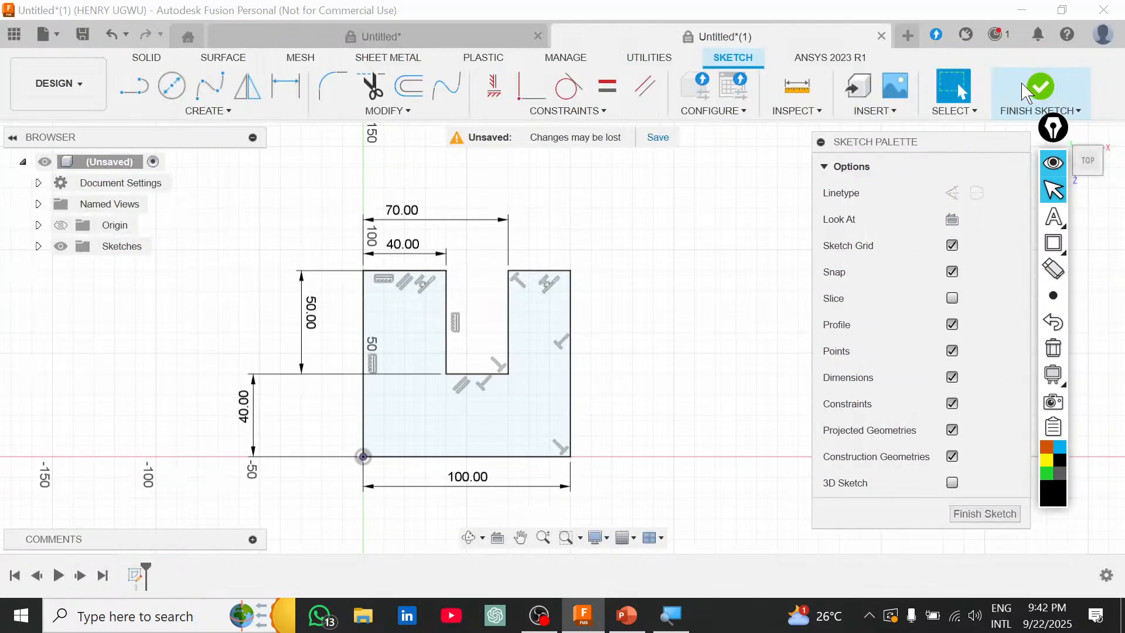
# Finish the sketch, move the annotation toolbar off the view cube, and show the profile in the home view.
pyautogui.click(975, 516)
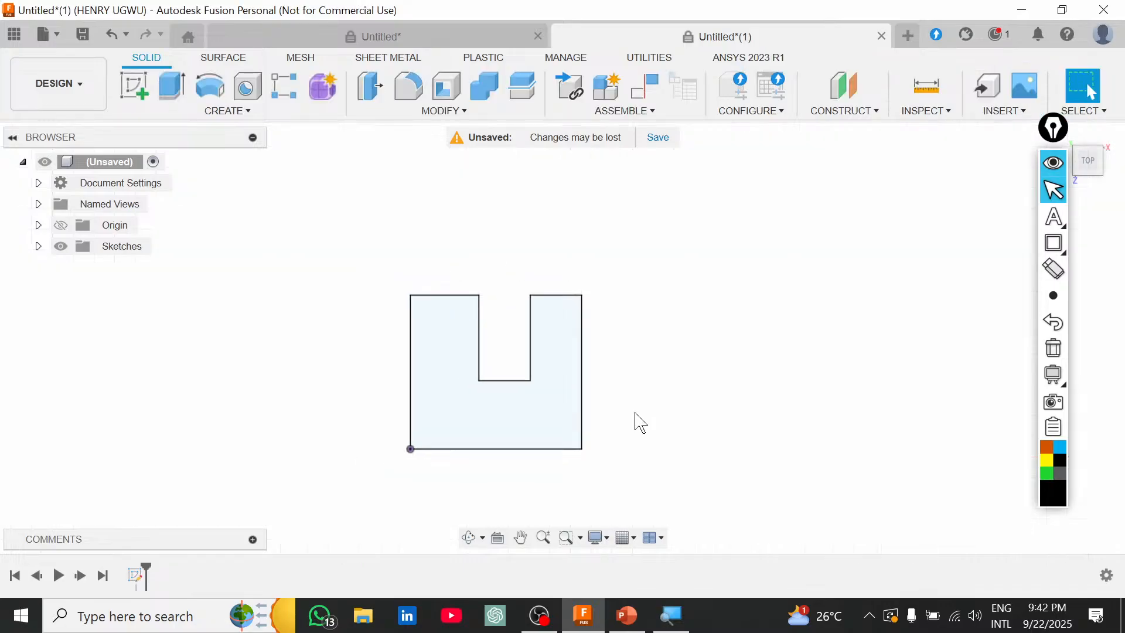
pyautogui.click(1058, 129)
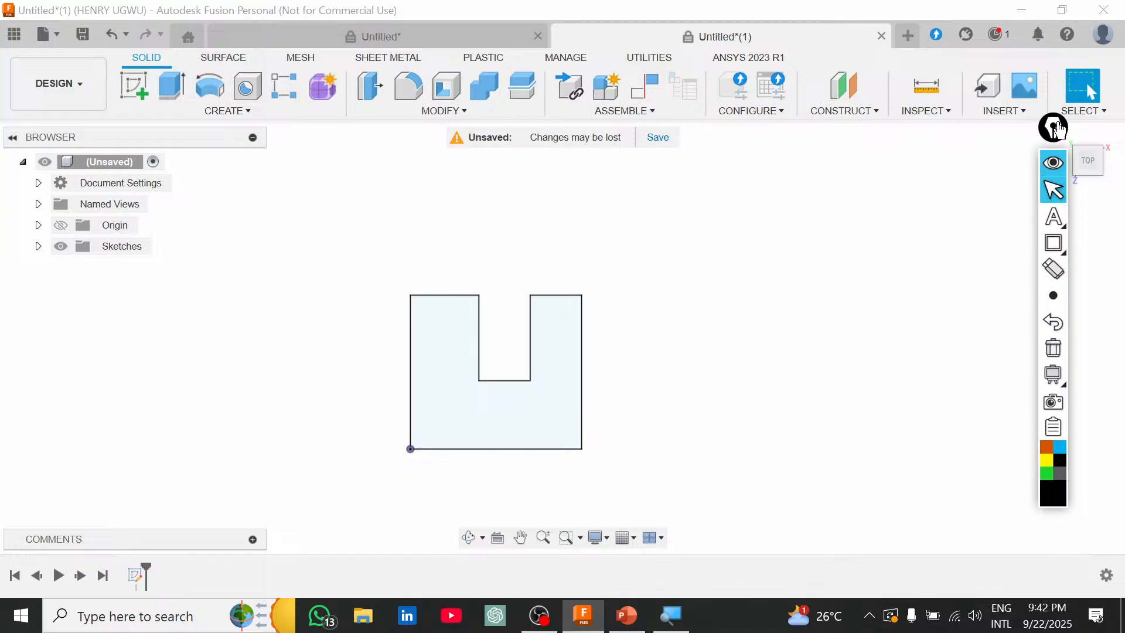
pyautogui.moveTo(1058, 129); pyautogui.dragTo(993, 148)
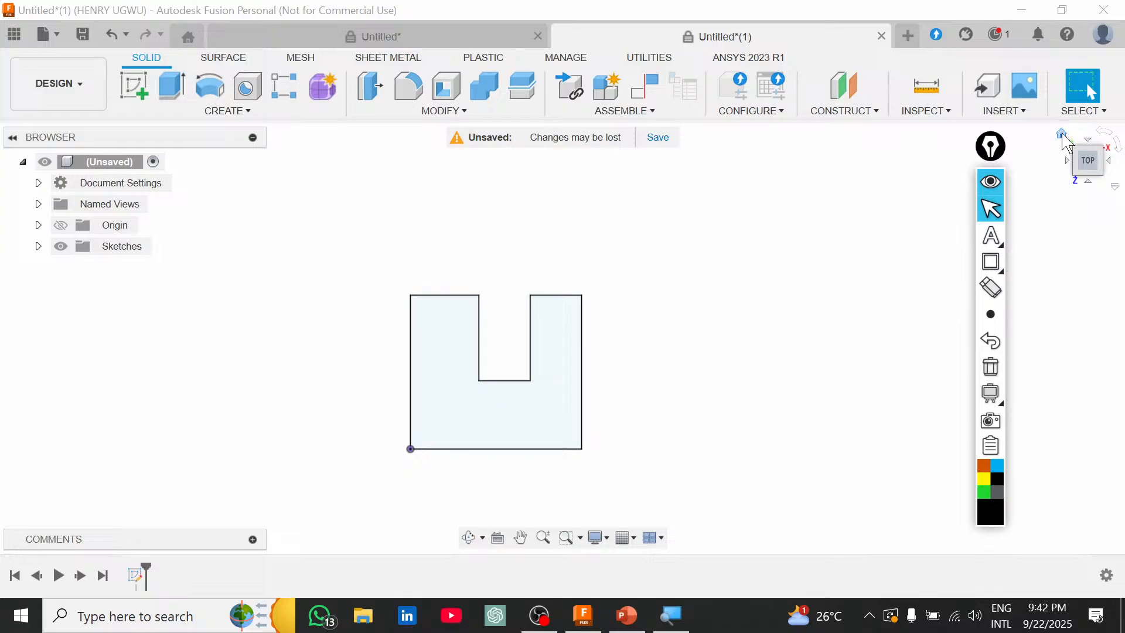
pyautogui.click(1062, 134)
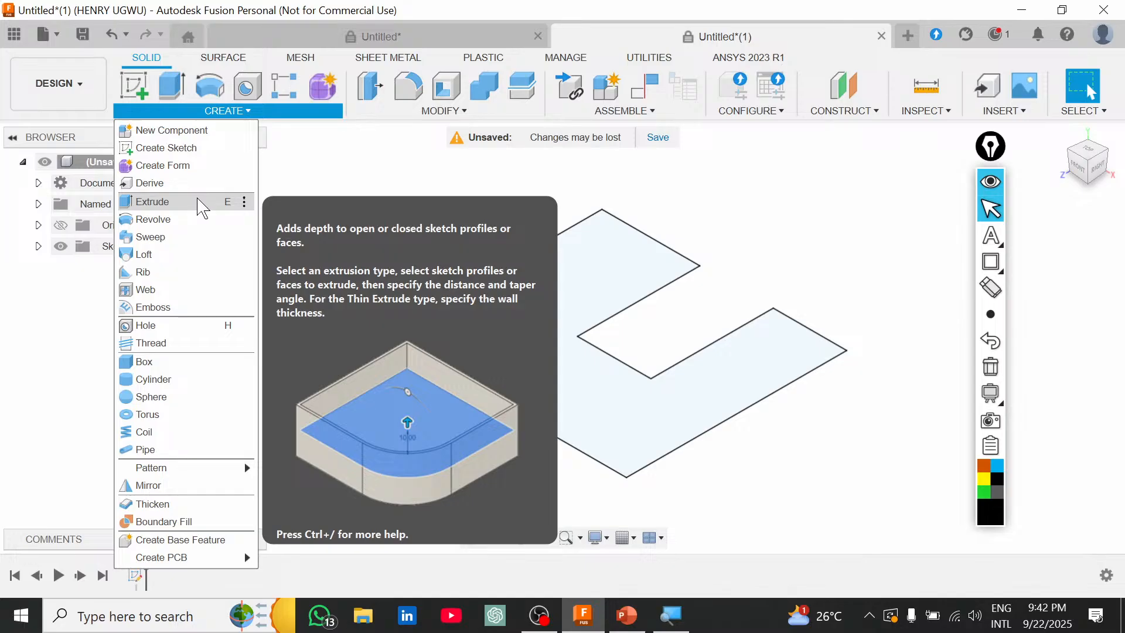
# Start an Extrude, clear the annotation toolbar from its settings, and reselect the U-shaped profile.
pyautogui.click(201, 206)
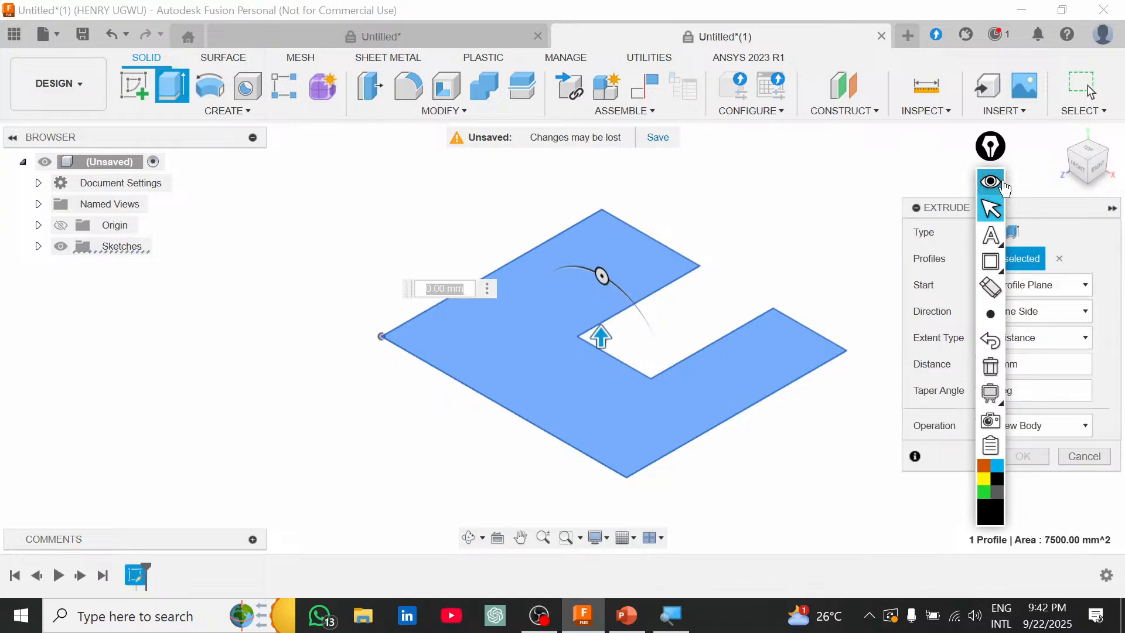
pyautogui.moveTo(990, 147); pyautogui.dragTo(3, 233)
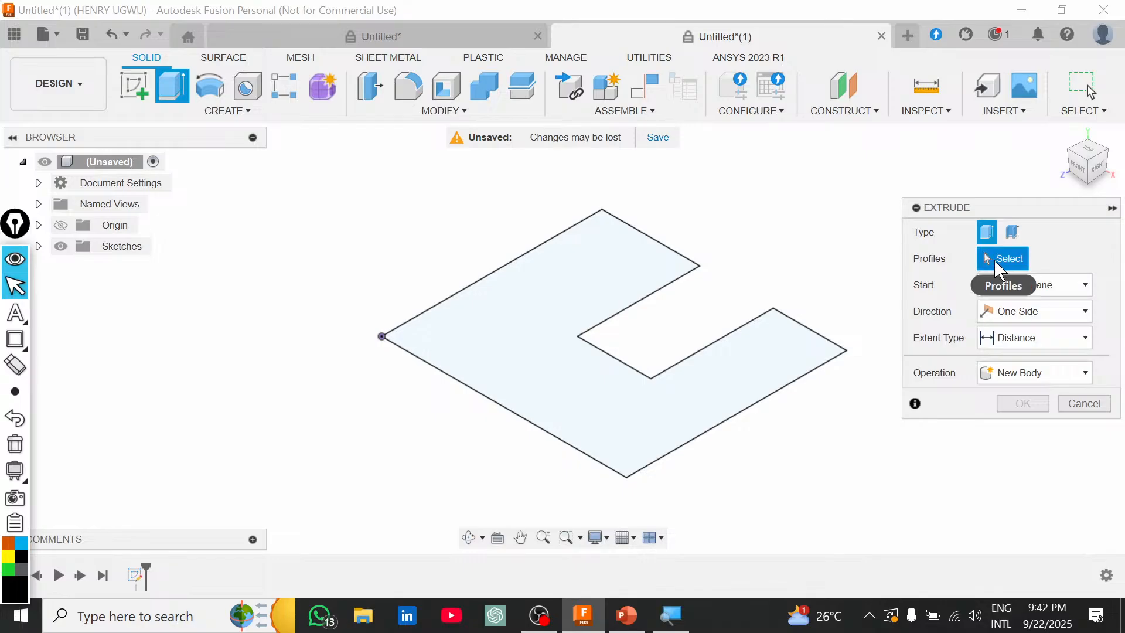
pyautogui.click(636, 298)
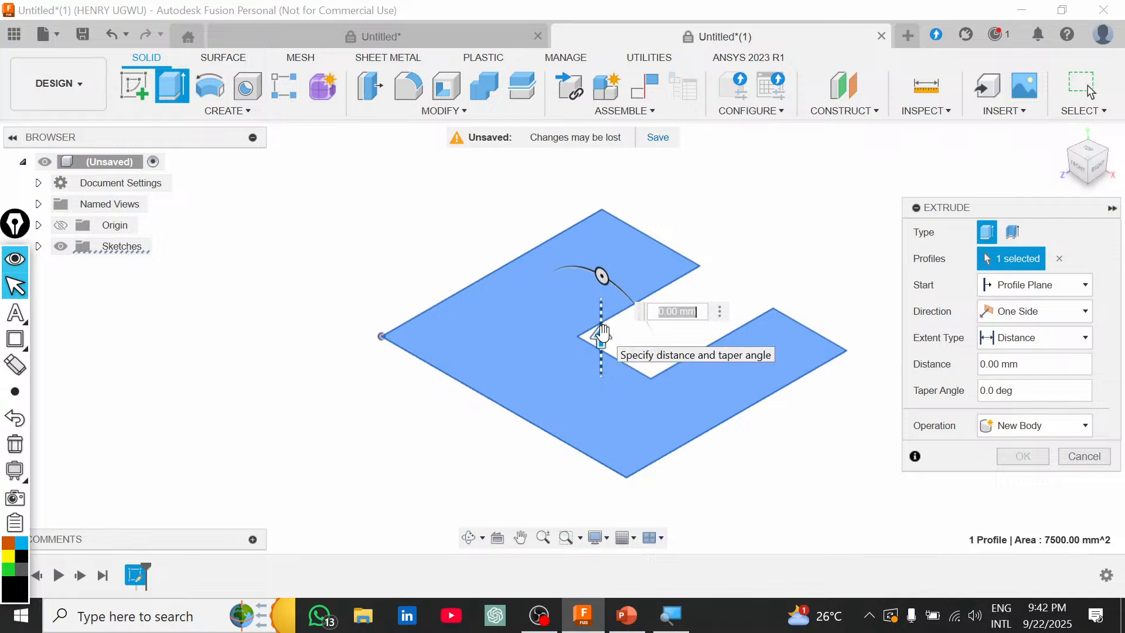
pyautogui.click(1060, 258)
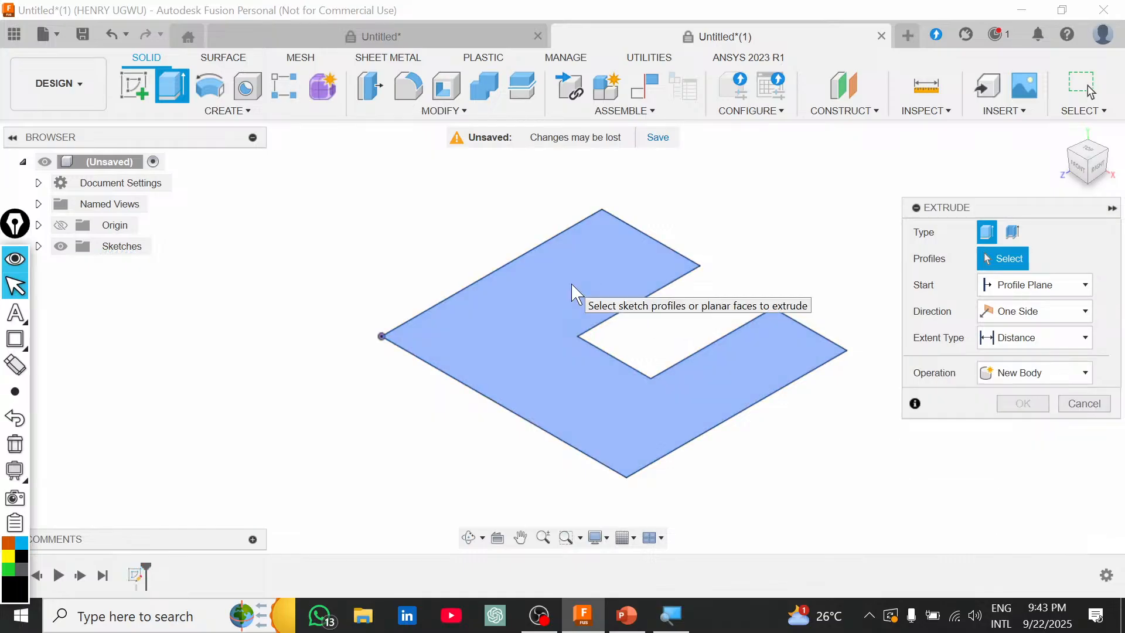
pyautogui.click(572, 285)
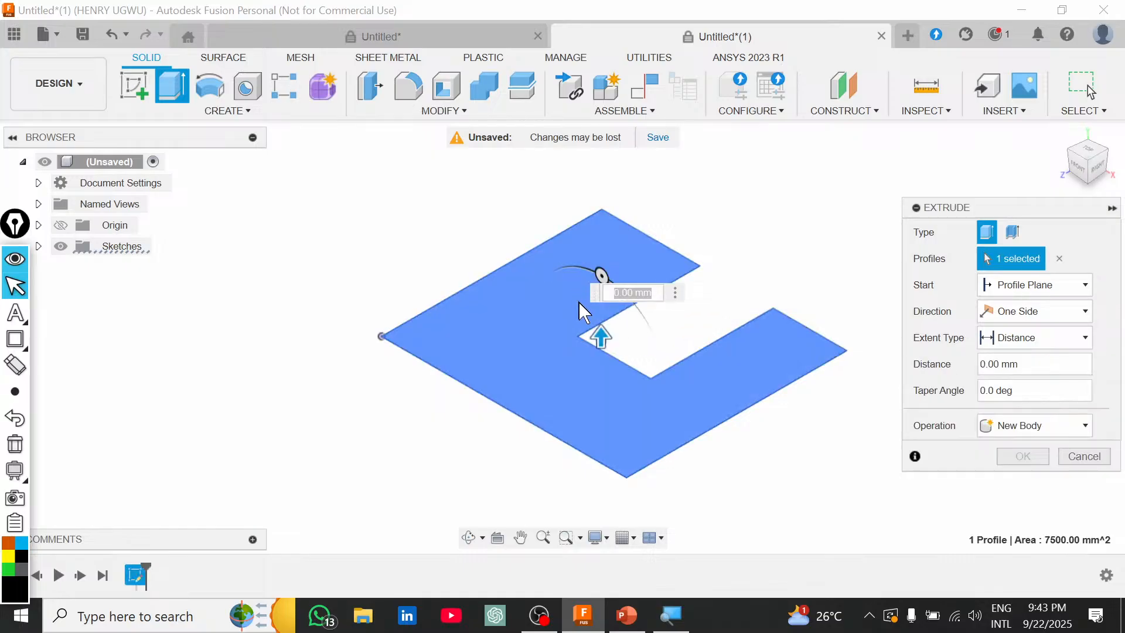
# Check the required distance on the PowerPoint slide, return to Fusion, and extrude the profile 15 mm upward as a new body.
pyautogui.moveTo(603, 341); pyautogui.dragTo(623, 222)
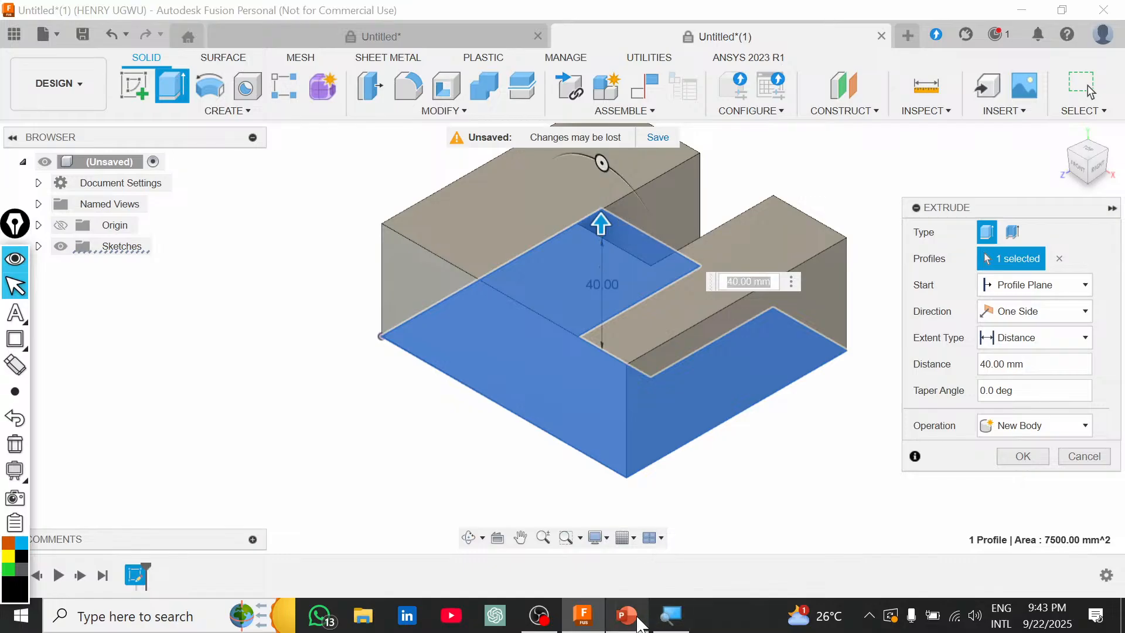
pyautogui.click(638, 620)
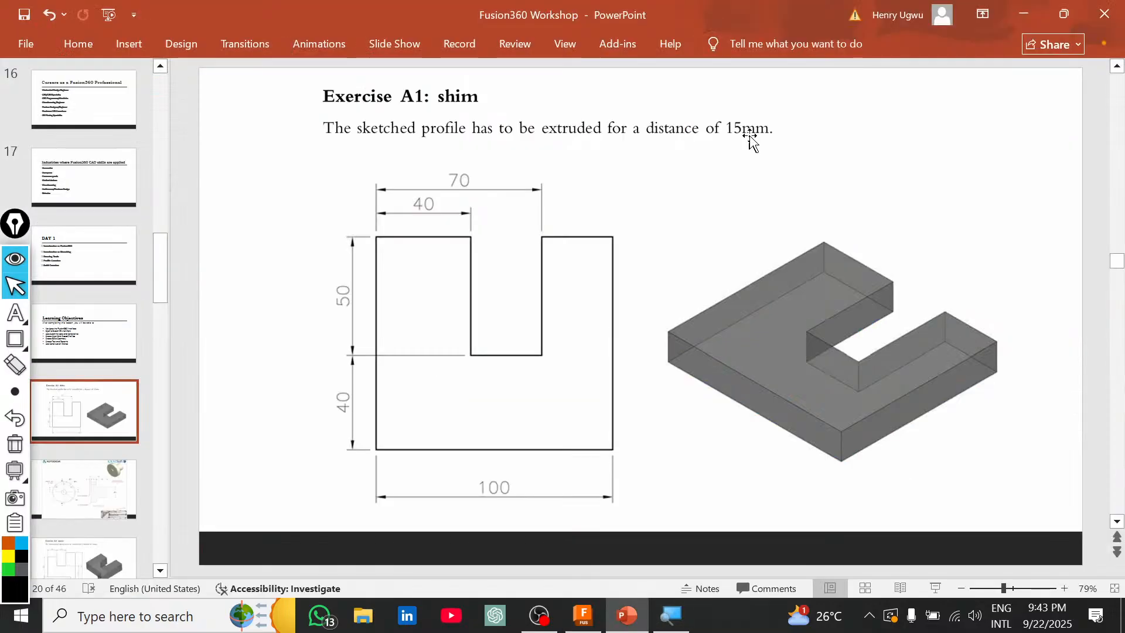
pyautogui.hotkey('alt', 'Tab')
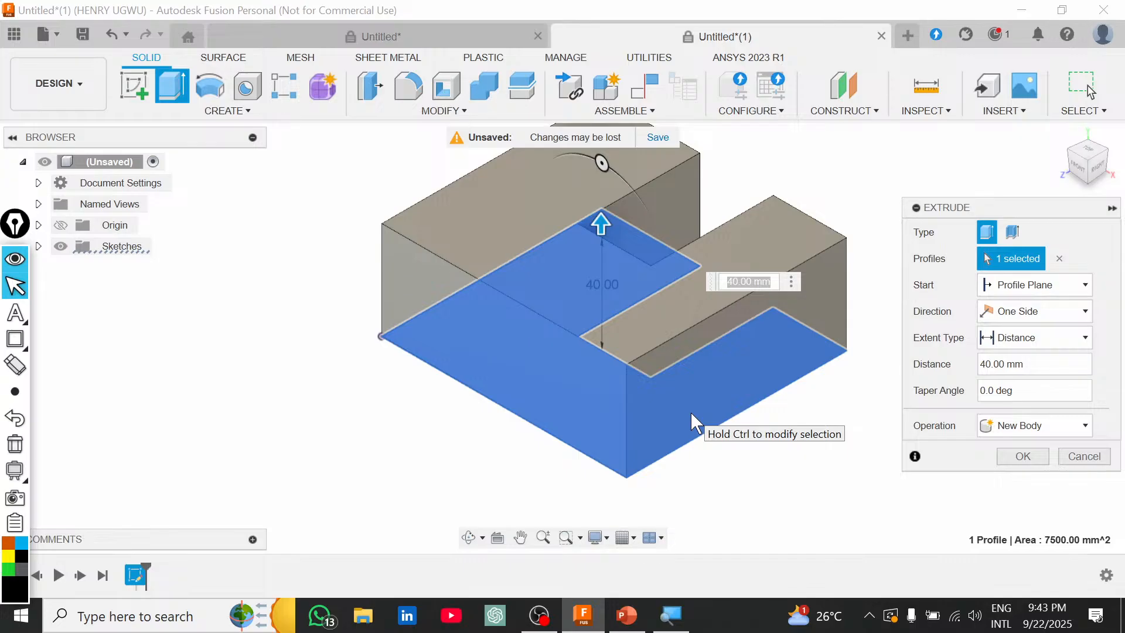
pyautogui.write('15')
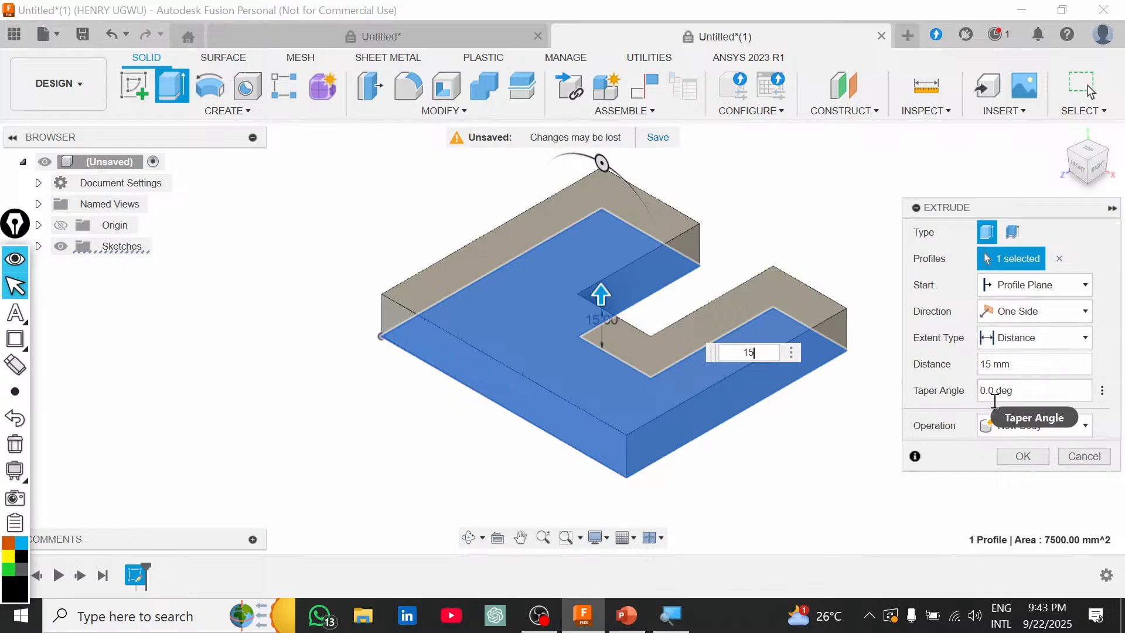
pyautogui.click(1024, 457)
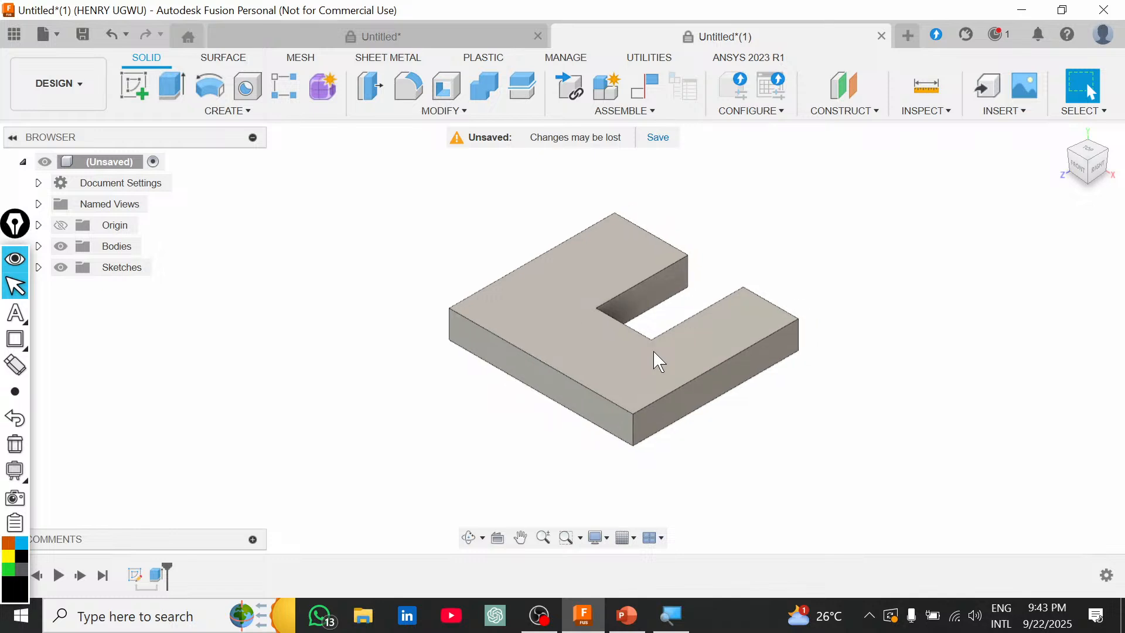
# Compare the finished shim with the Exercise A1 slide in PowerPoint, examine the Housing Fixture drawing on slide 21, and return to Fusion.
pyautogui.scroll(-1, 652, 350)
pyautogui.moveTo(652, 350); pyautogui.dragTo(574, 343, button='middle')
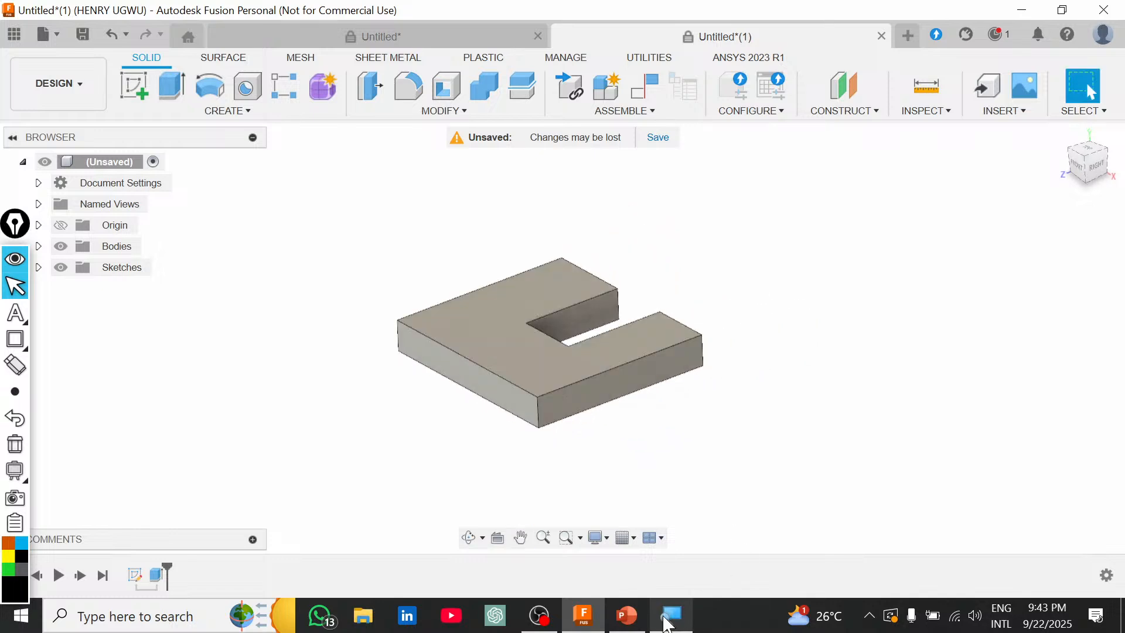
pyautogui.moveTo(673, 624)
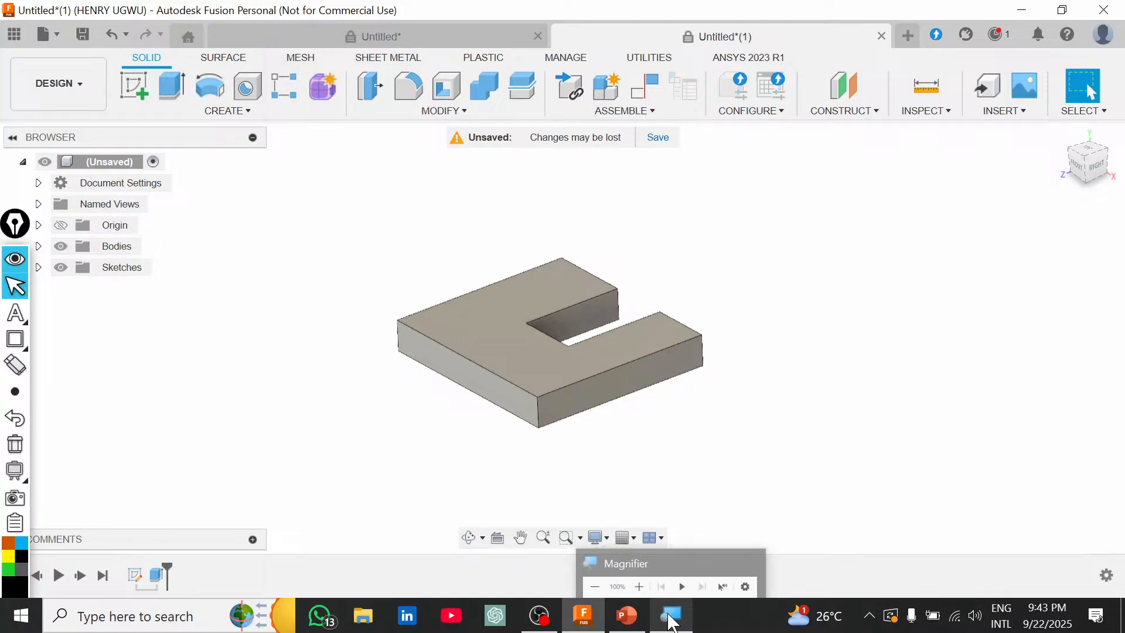
pyautogui.click(625, 617)
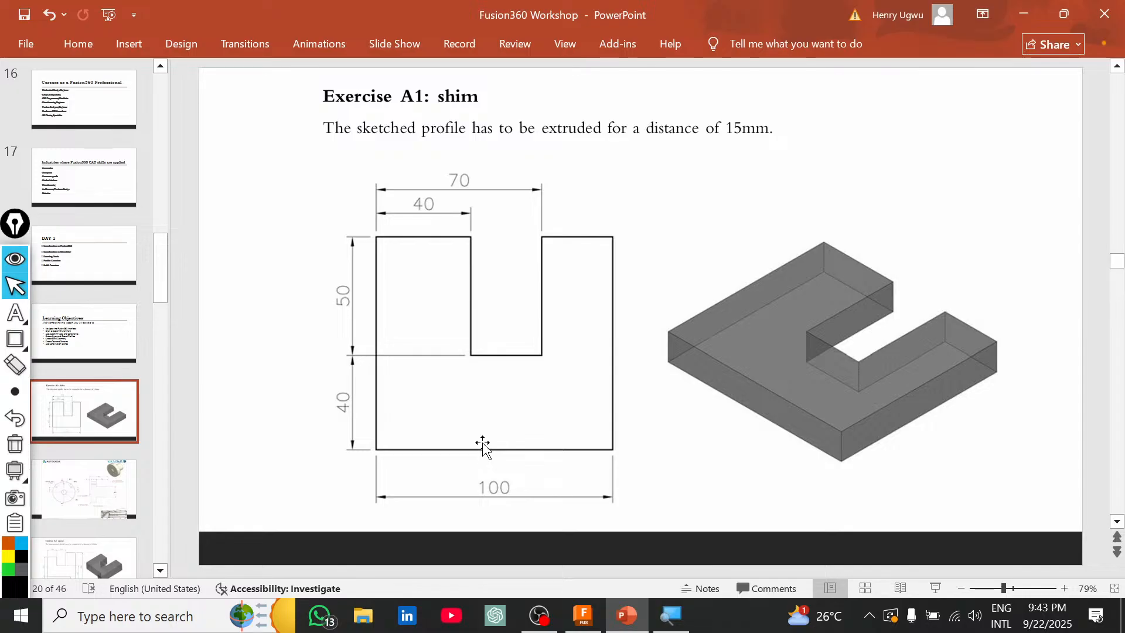
pyautogui.click(115, 489)
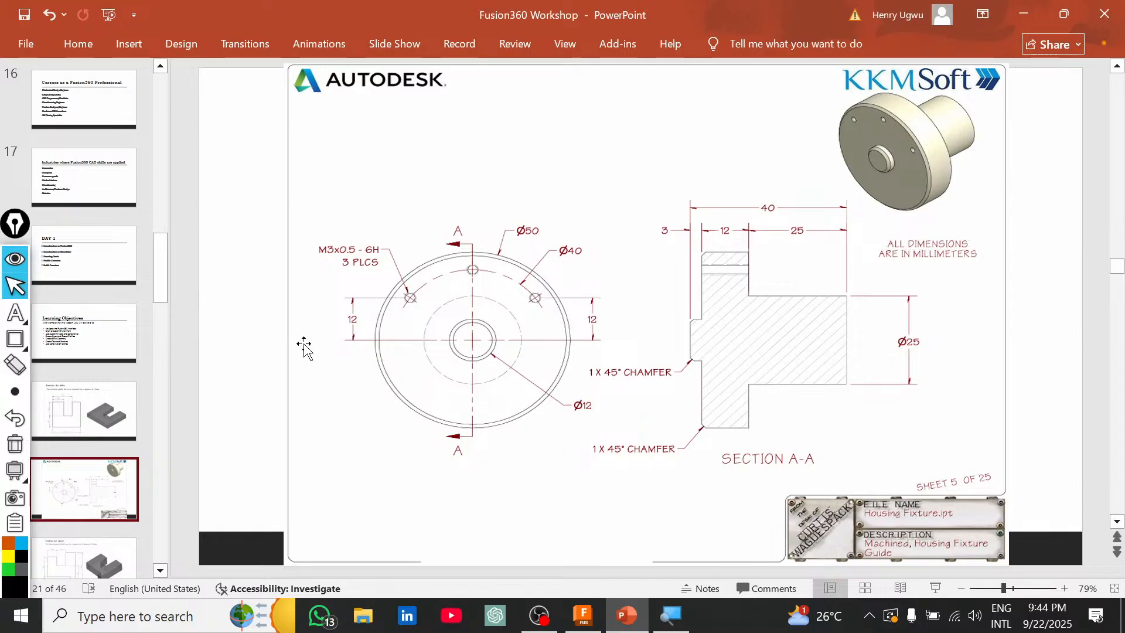
pyautogui.click(115, 415)
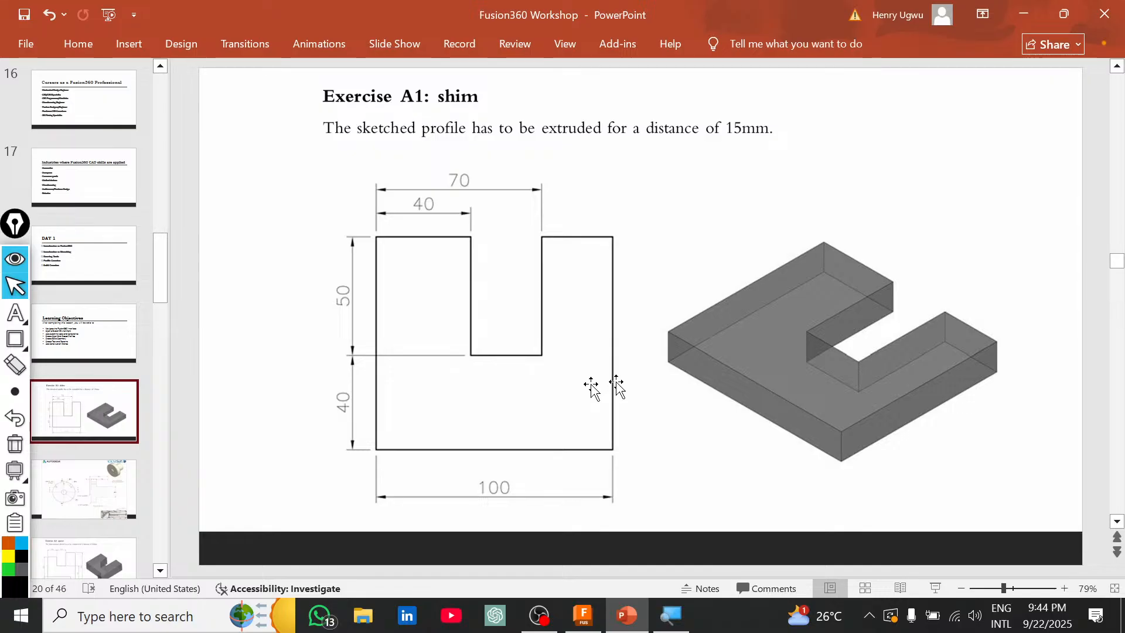
pyautogui.click(76, 487)
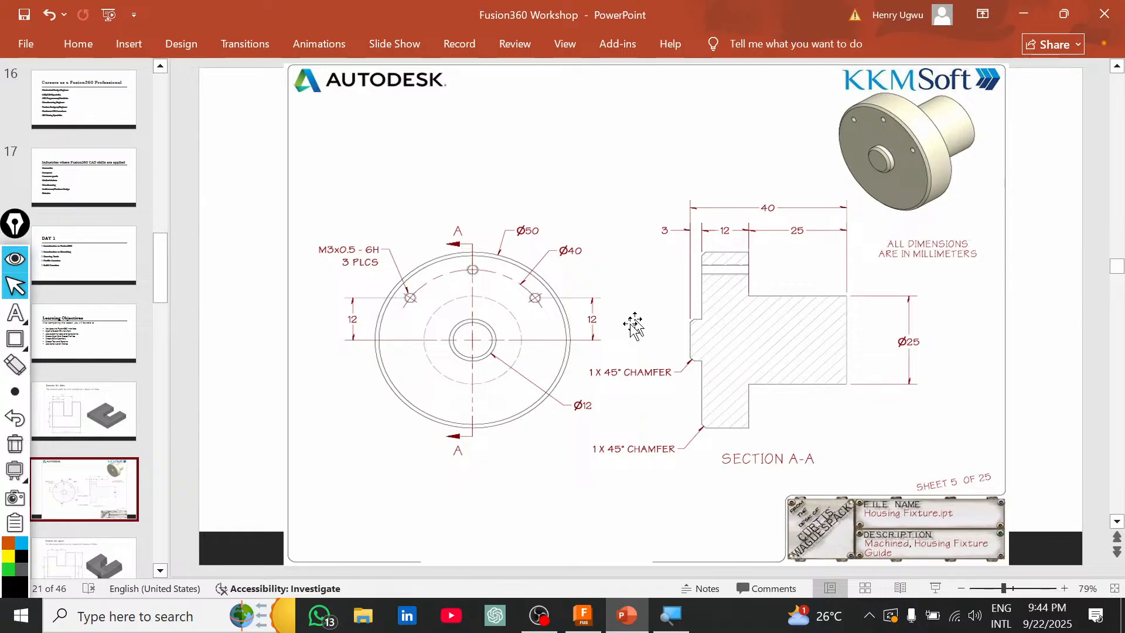
pyautogui.click(586, 615)
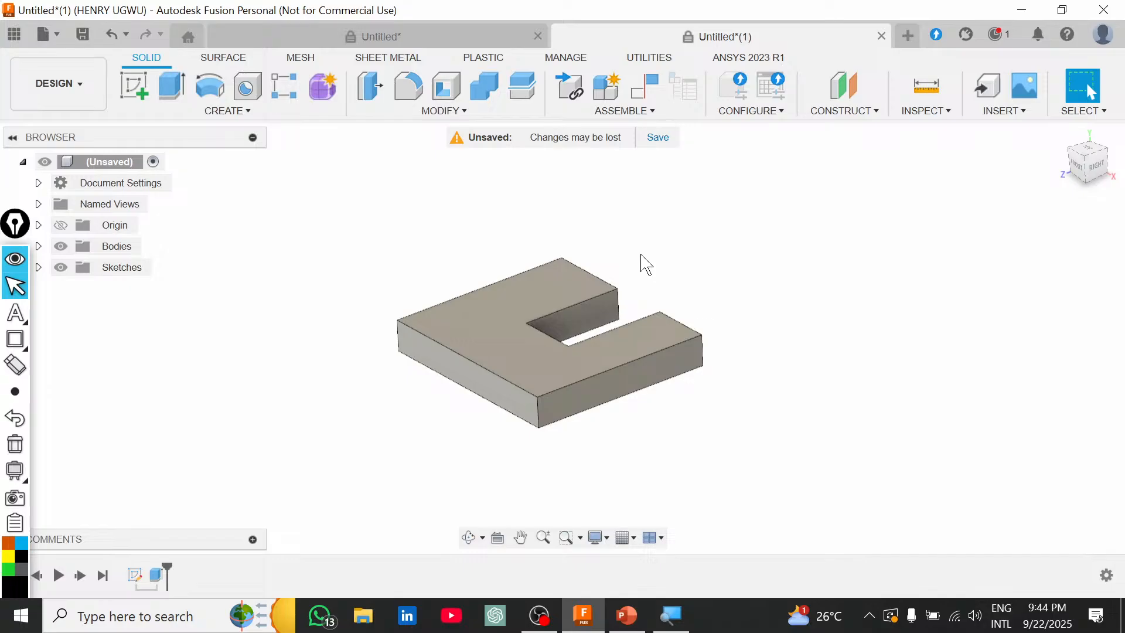
# Check the Housing Fixture drawing in PowerPoint, return to Fusion, and start a front-plane sketch in a new design.
pyautogui.click(627, 616)
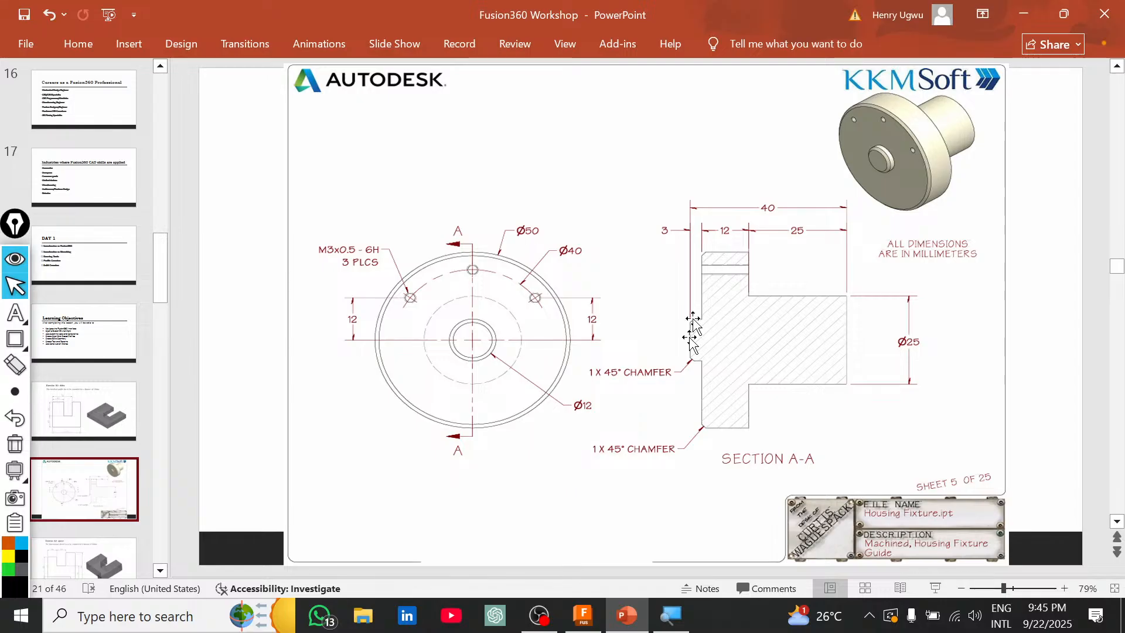
pyautogui.click(642, 617)
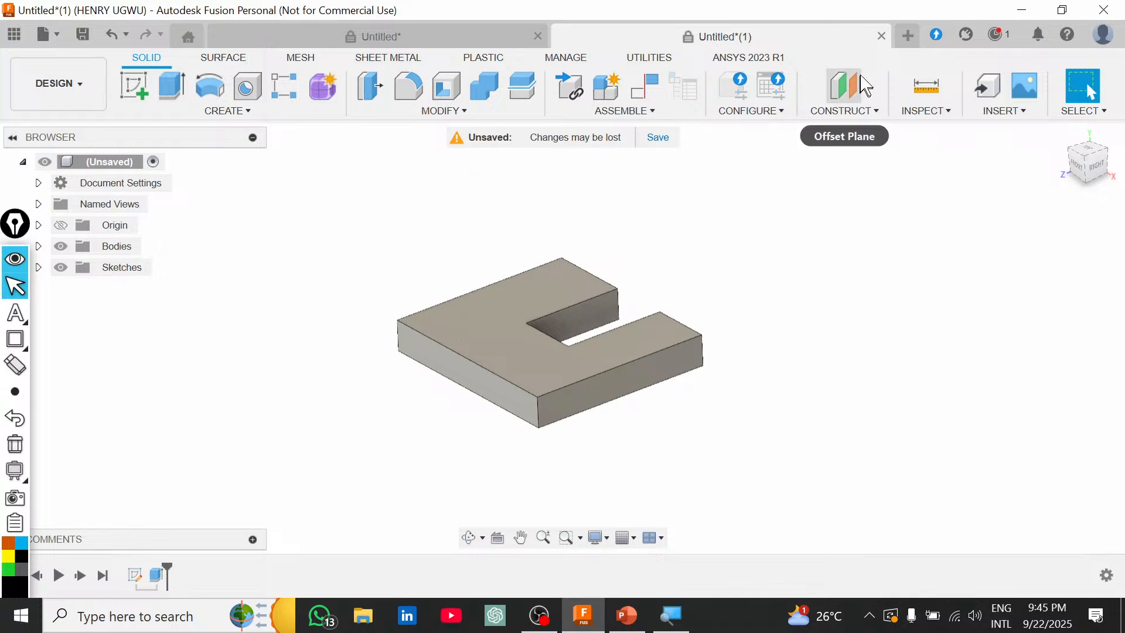
pyautogui.click(909, 36)
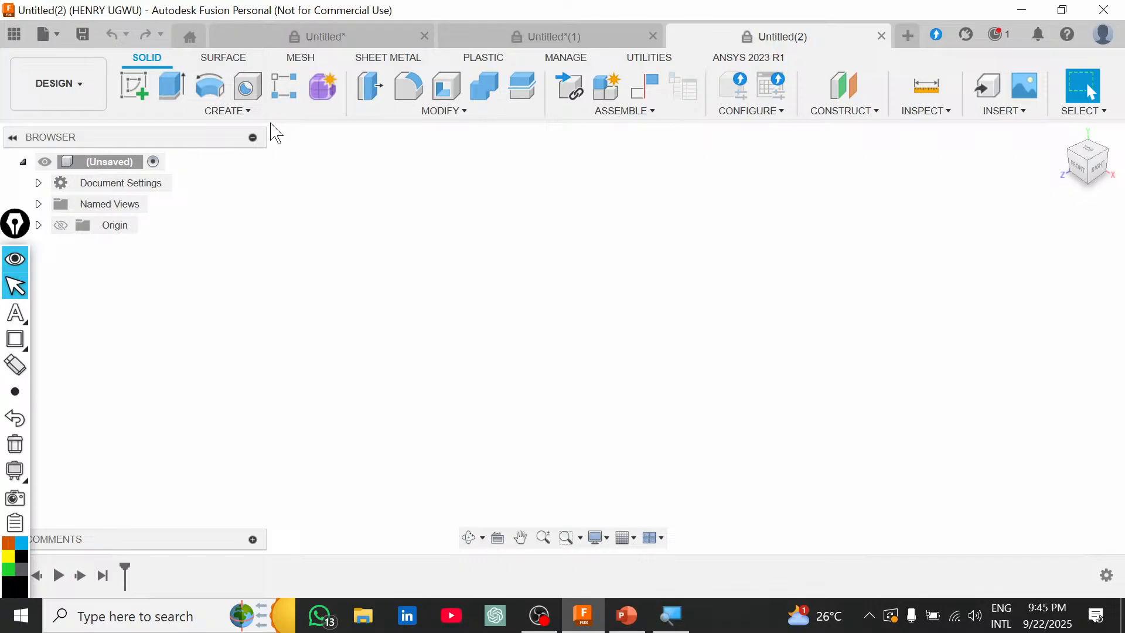
pyautogui.click(236, 112)
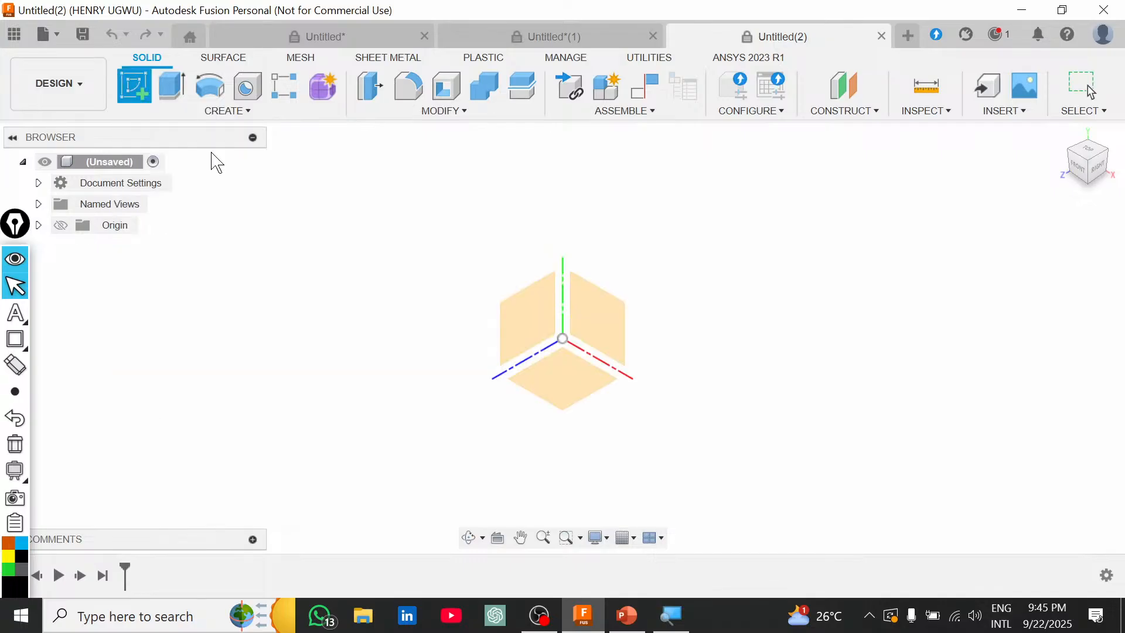
pyautogui.click(549, 379)
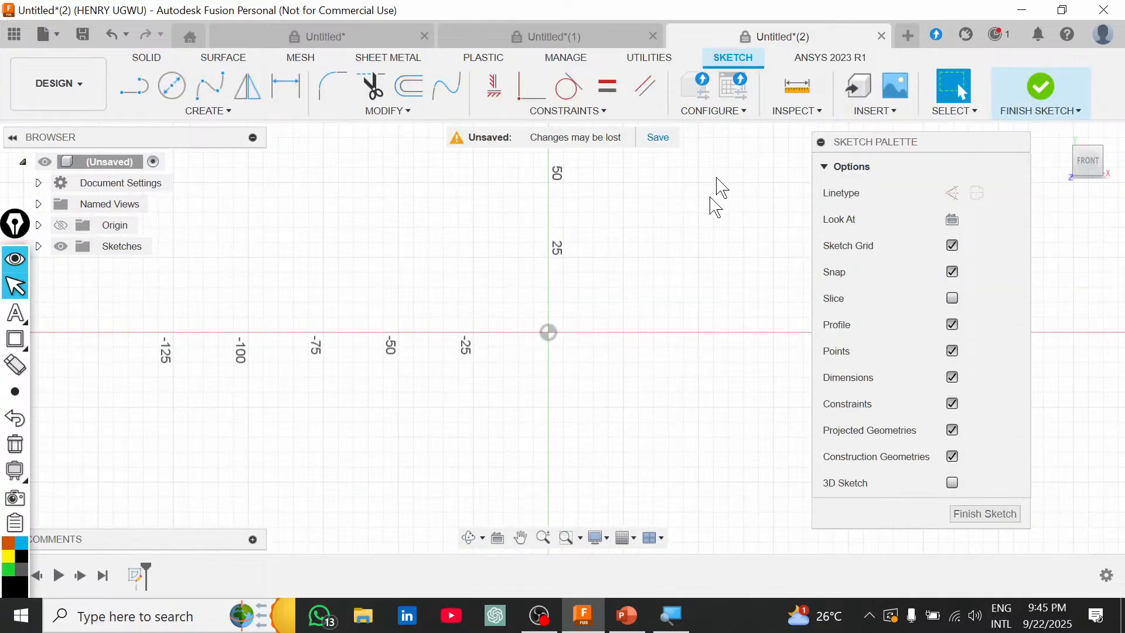
pyautogui.moveTo(725, 409); pyautogui.dragTo(526, 444, button='middle')
pyautogui.scroll(1, 526, 444)
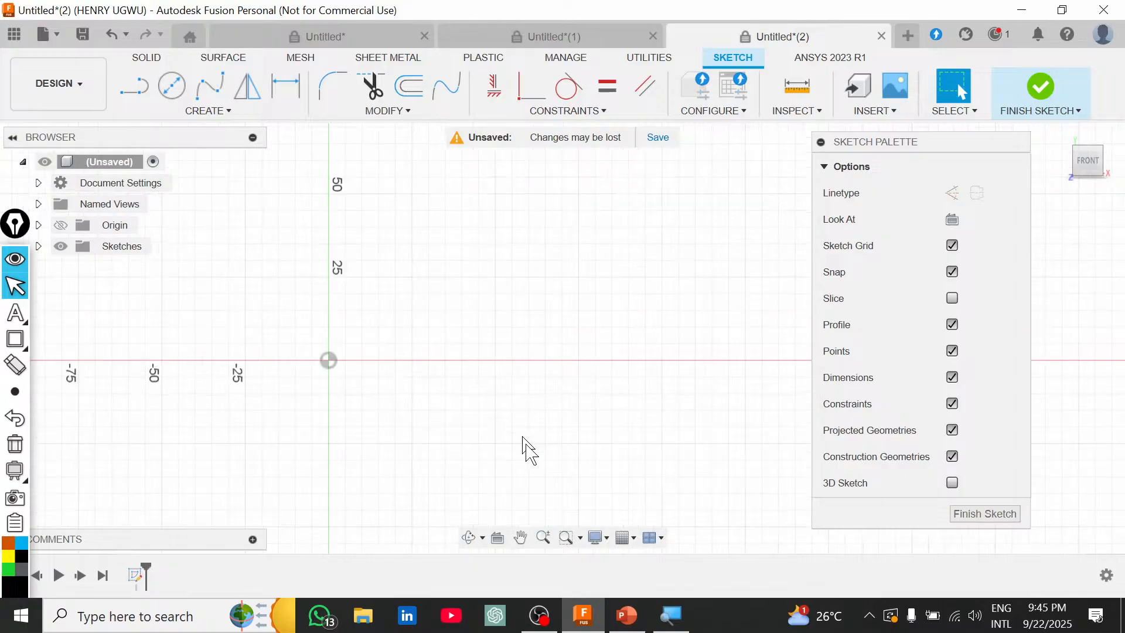
# Examine the section A-A view of the Housing Fixture in PowerPoint and return to the Fusion sketch.
pyautogui.hotkey('alt', 'Tab')
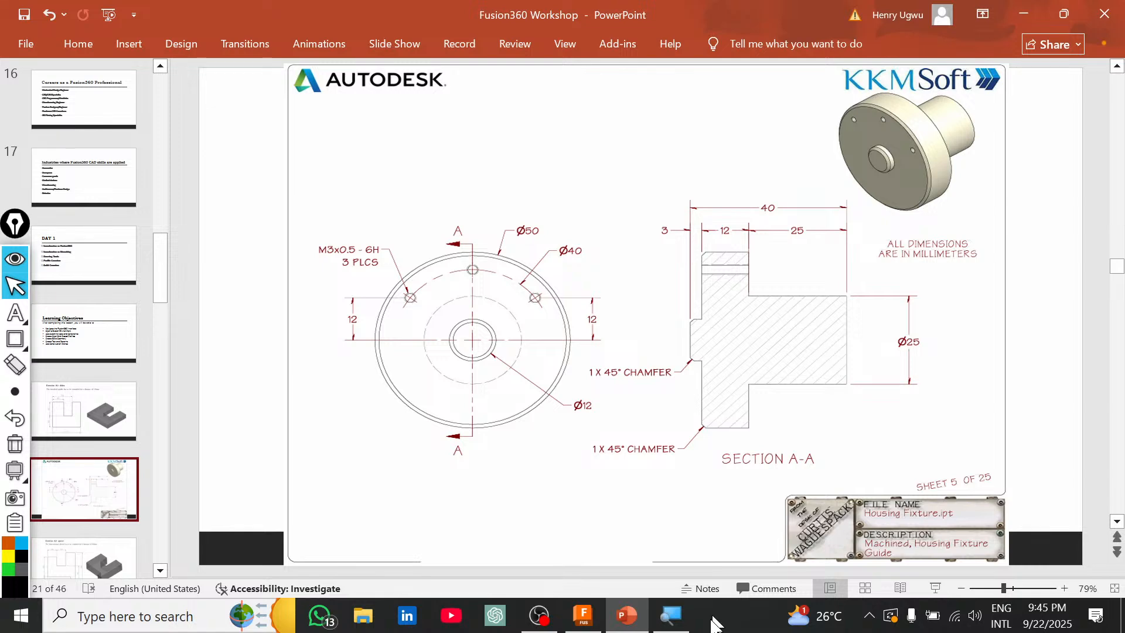
pyautogui.moveTo(589, 619)
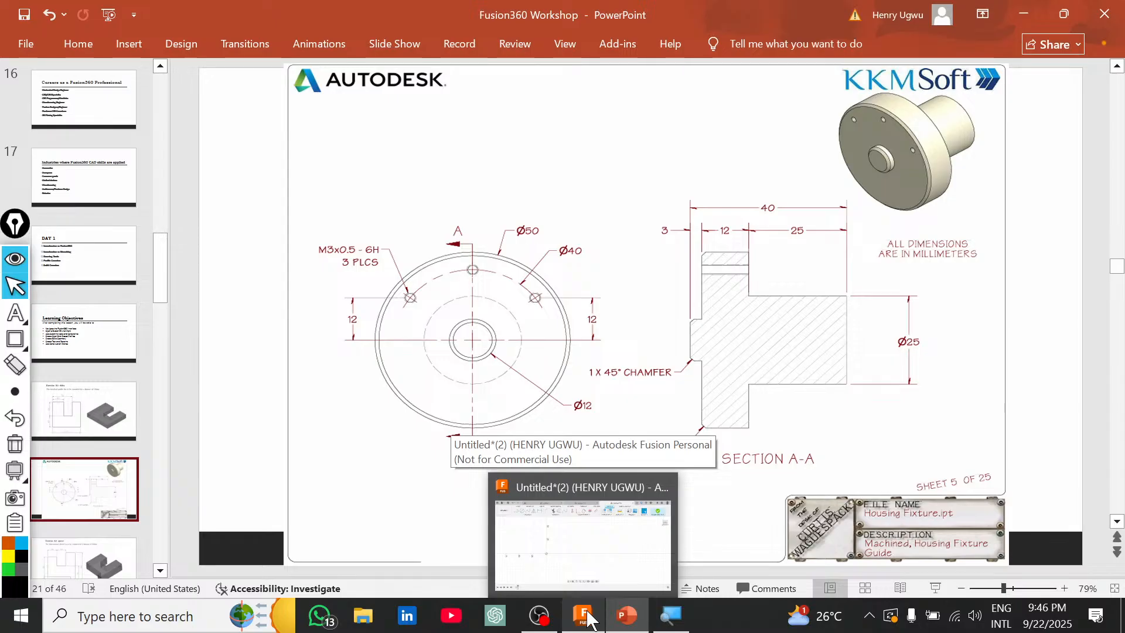
pyautogui.click(589, 619)
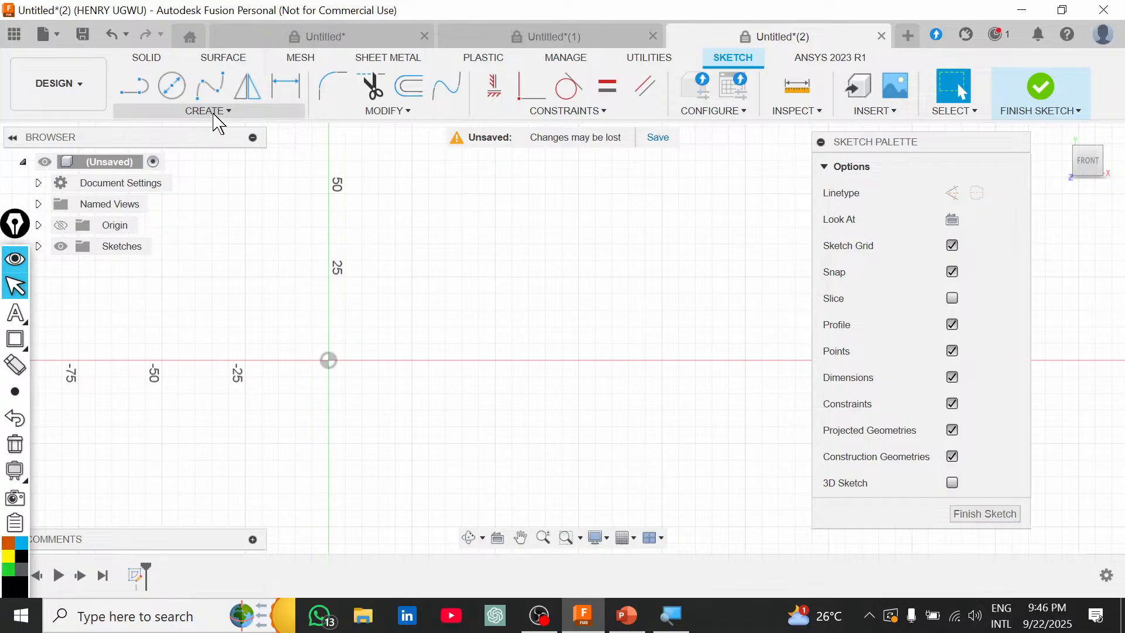
# Start a line profile at the sketch origin, going about 10 mm down and about 5 mm to the right.
pyautogui.press('l')
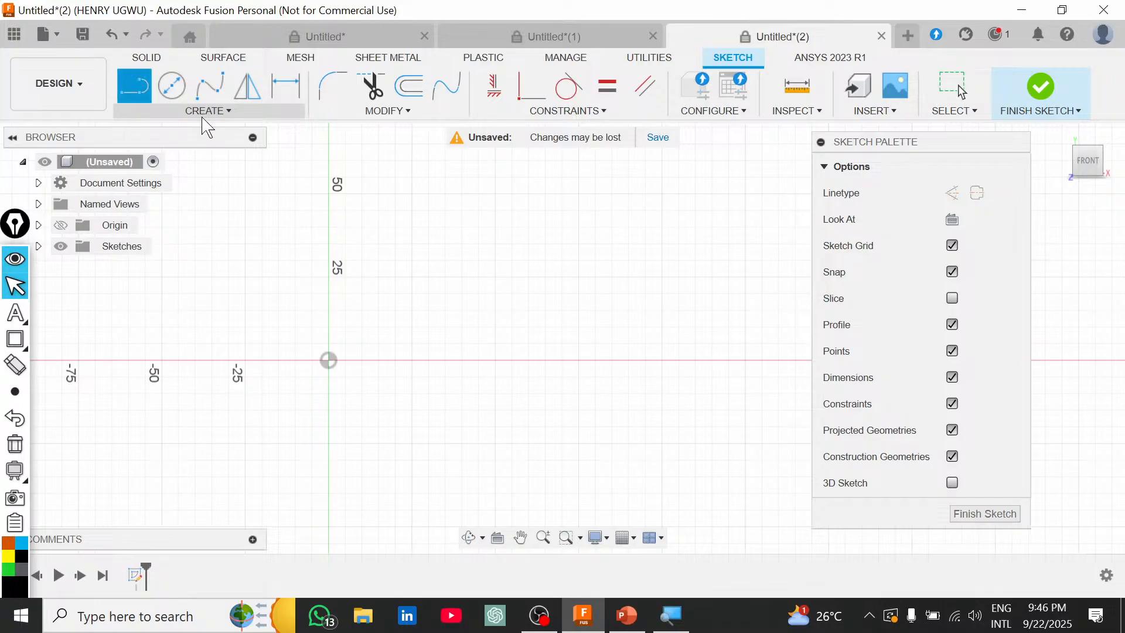
pyautogui.click(203, 117)
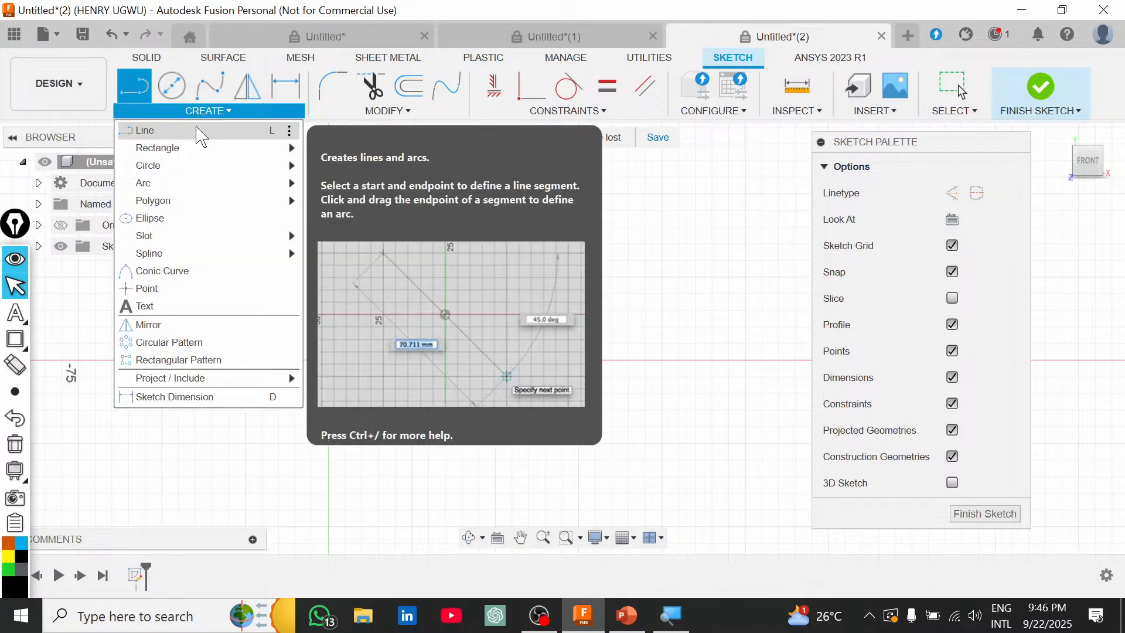
pyautogui.click(198, 130)
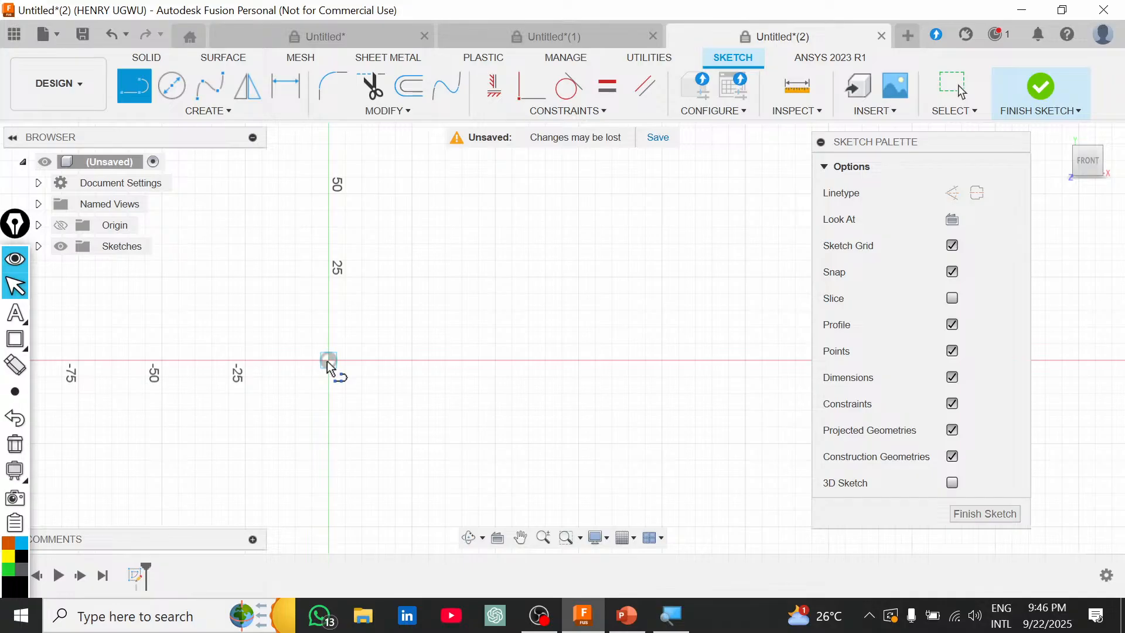
pyautogui.click(328, 361)
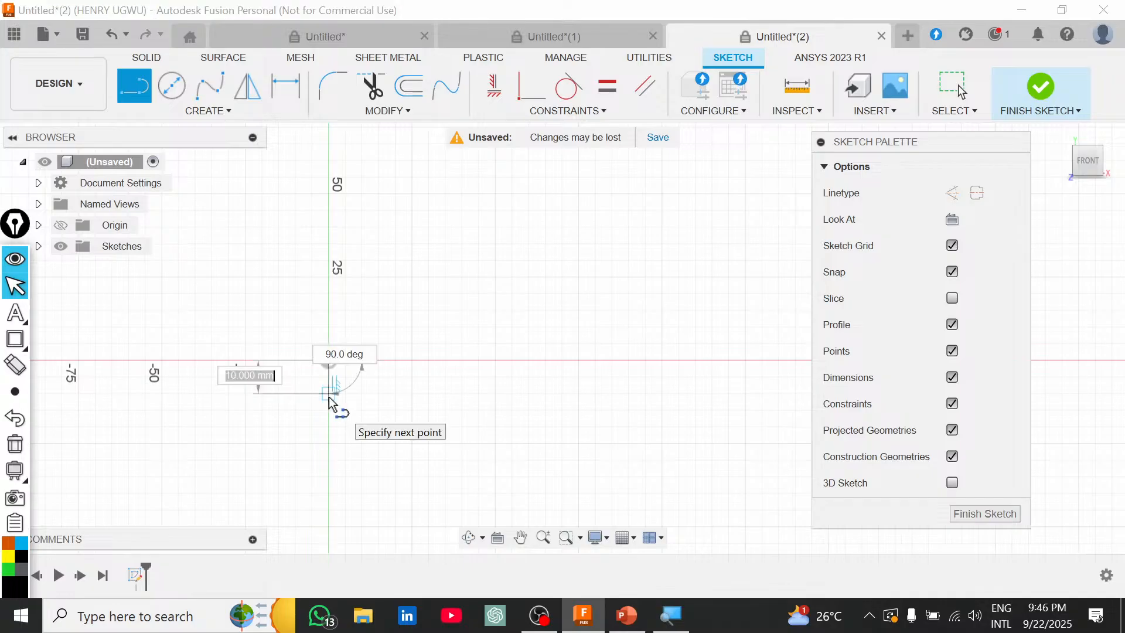
pyautogui.scroll(3, 332, 403)
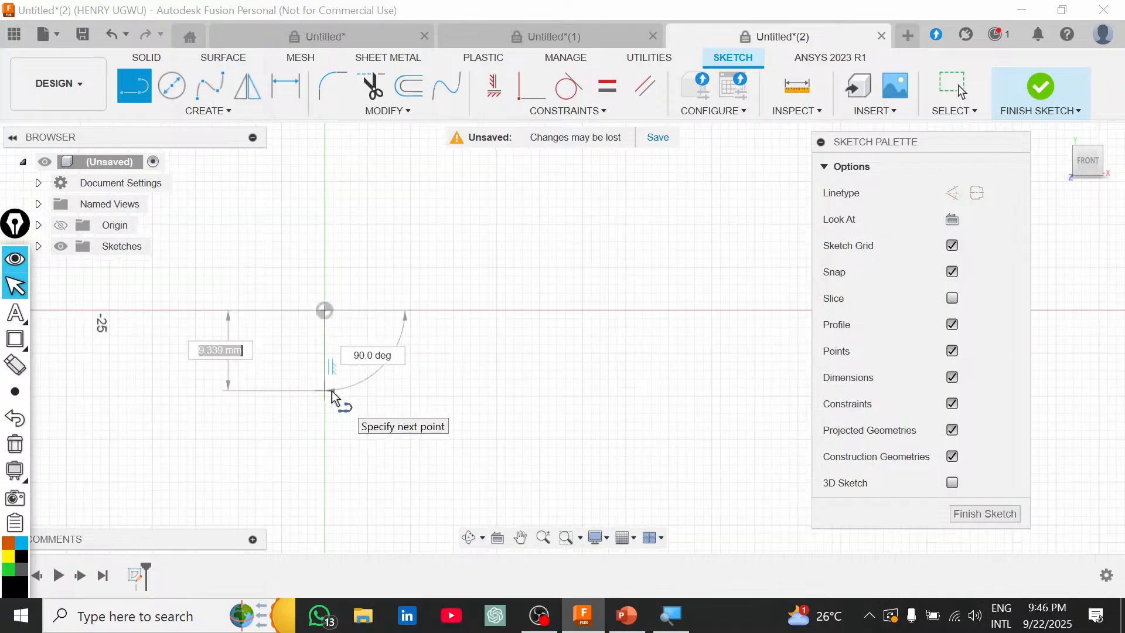
pyautogui.click(330, 394)
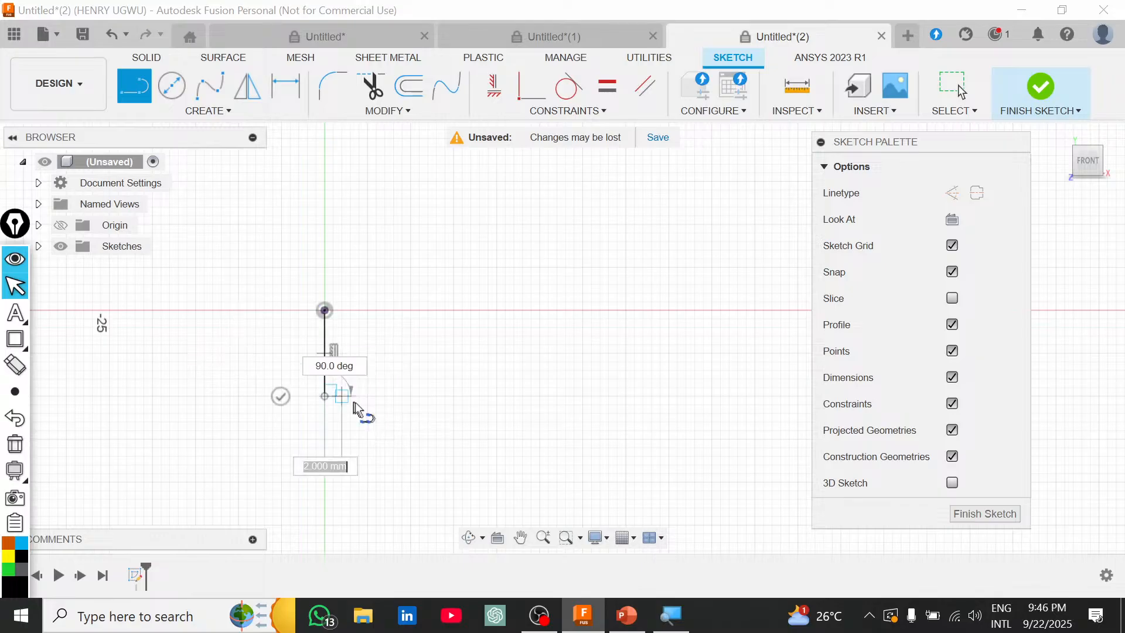
pyautogui.click(368, 397)
pyautogui.scroll(-3, 392, 431)
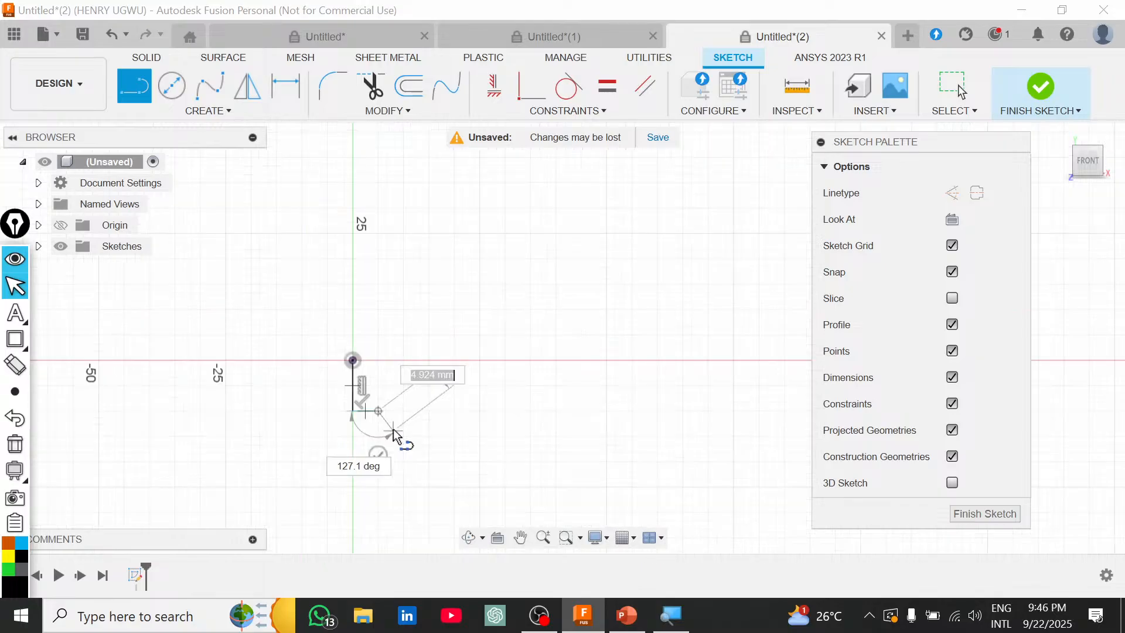
# Continue the stepped profile about 40 mm down, 15 mm right, 30 mm up and 50 mm right, and close it along the horizontal axis at the origin.
pyautogui.scroll(-3, 394, 431)
pyautogui.moveTo(412, 438); pyautogui.dragTo(377, 322, button='middle')
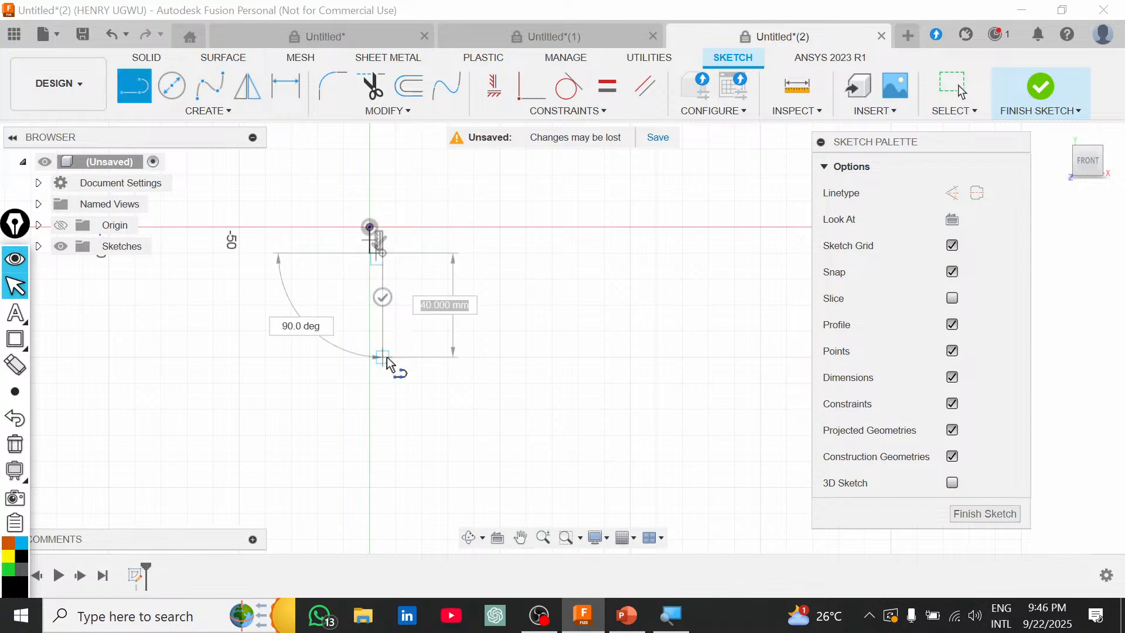
pyautogui.click(384, 357)
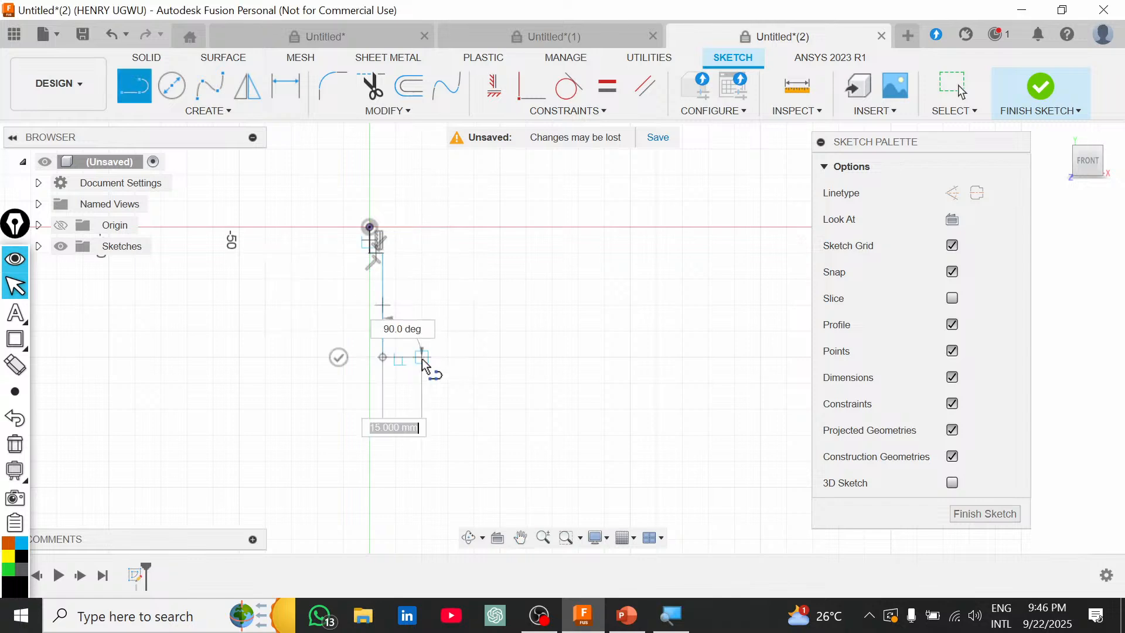
pyautogui.click(422, 357)
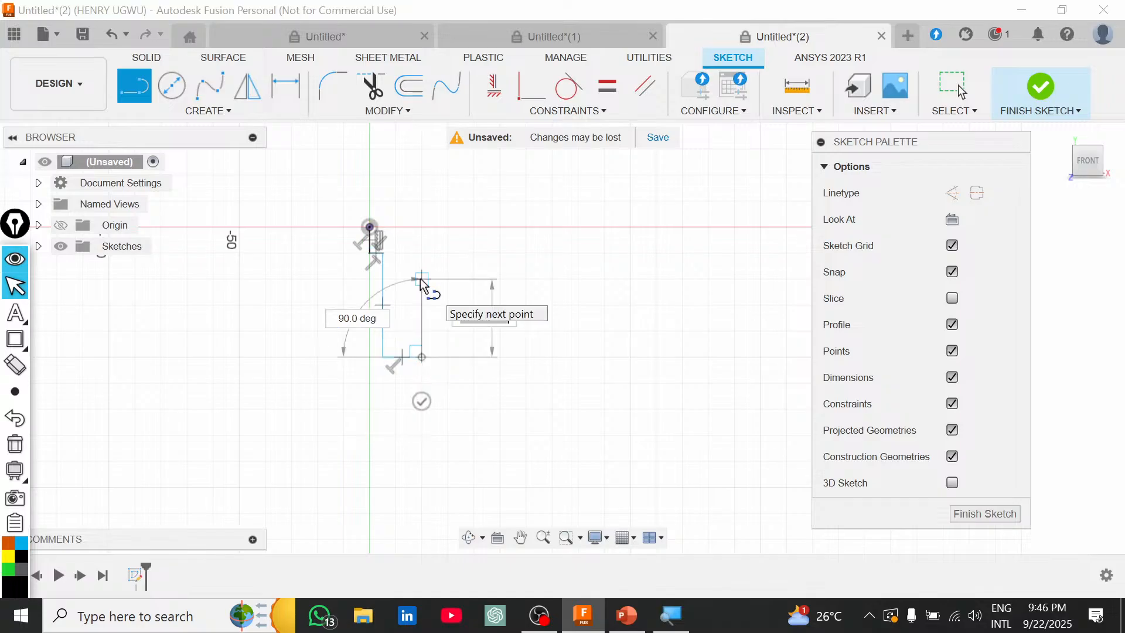
pyautogui.click(422, 280)
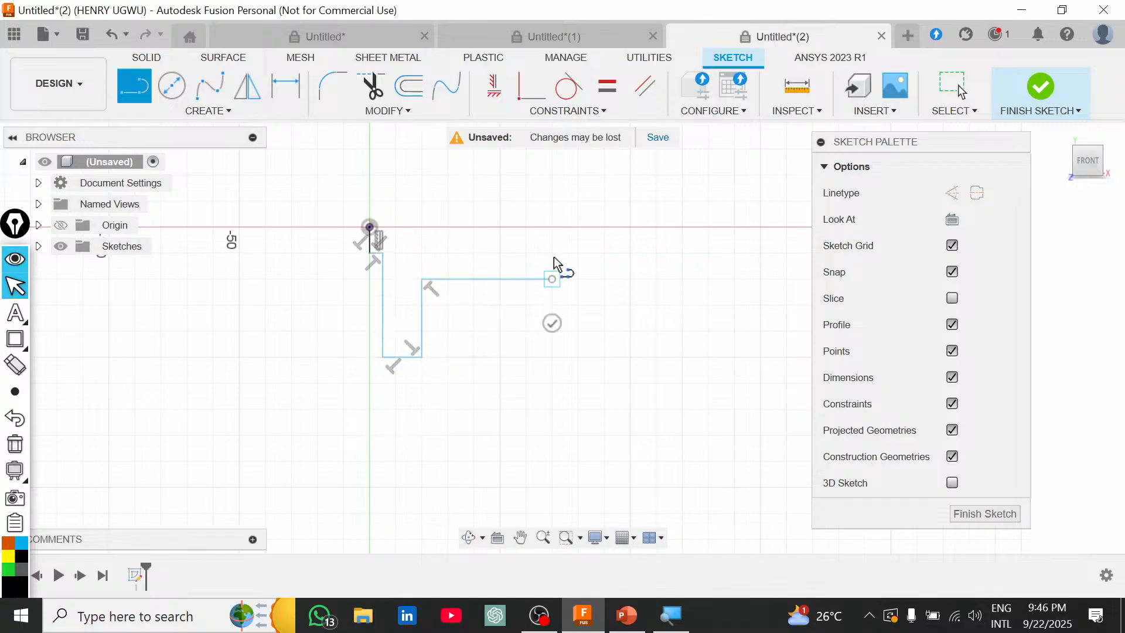
pyautogui.click(552, 227)
pyautogui.click(369, 227)
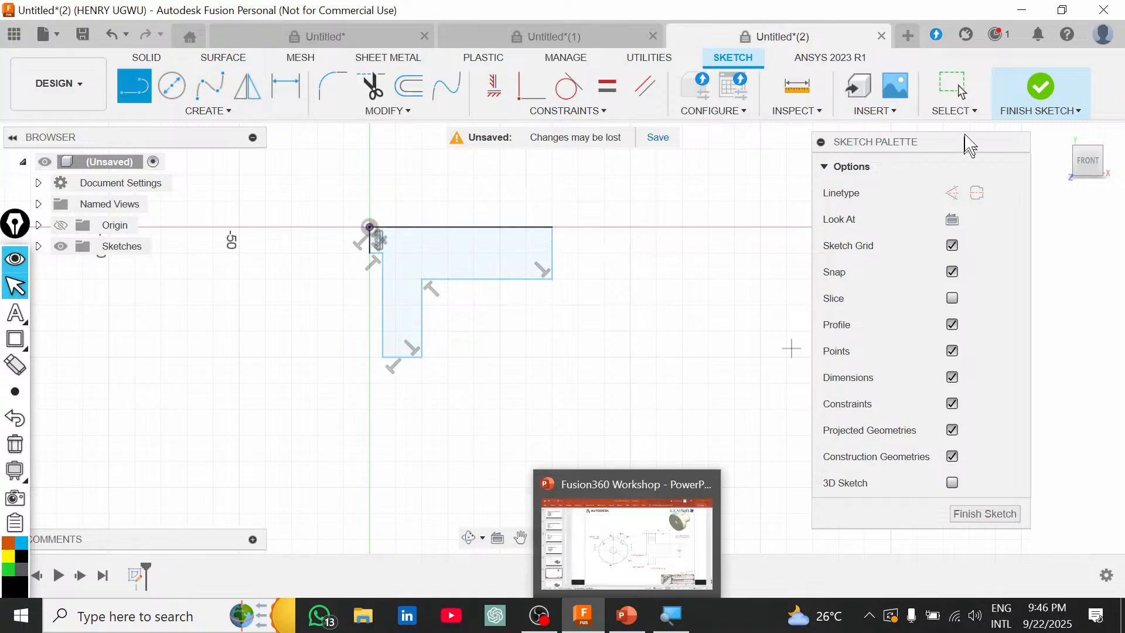
pyautogui.click(955, 88)
# Compare the sketched profile with the section A-A dimensions in PowerPoint and return to Fusion.
pyautogui.click(631, 613)
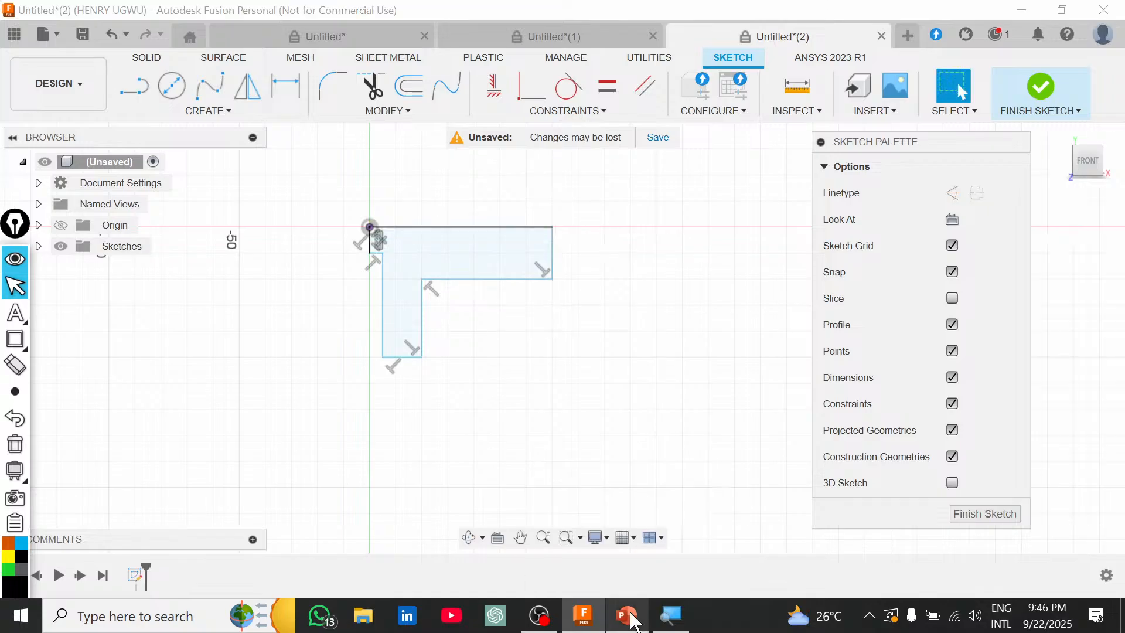
pyautogui.click(627, 615)
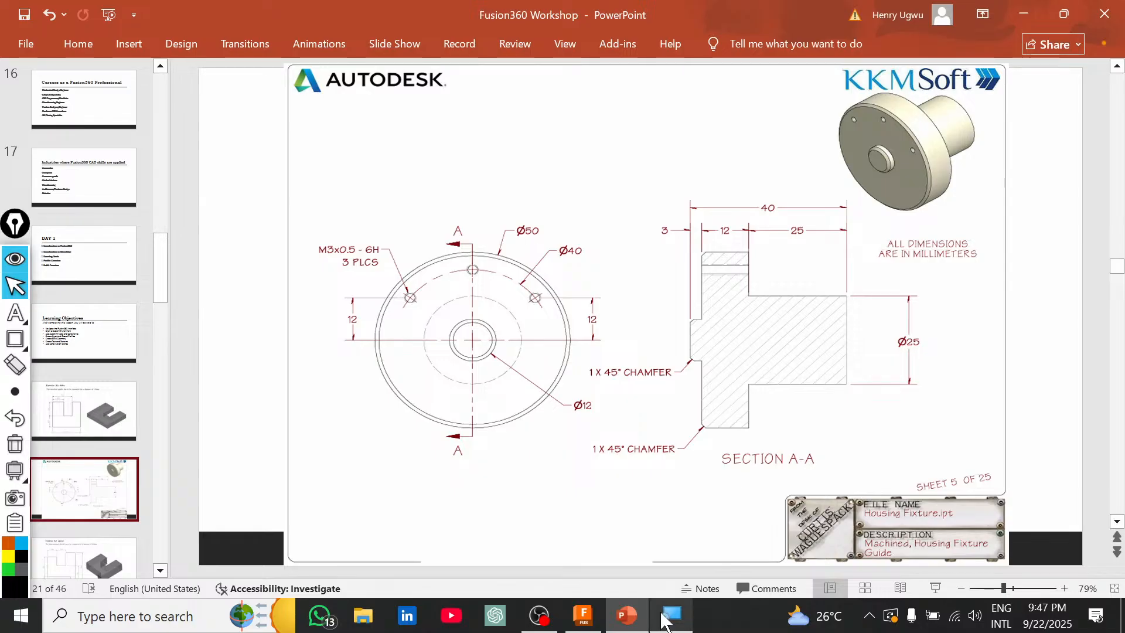
pyautogui.scroll(-1, 717, 361)
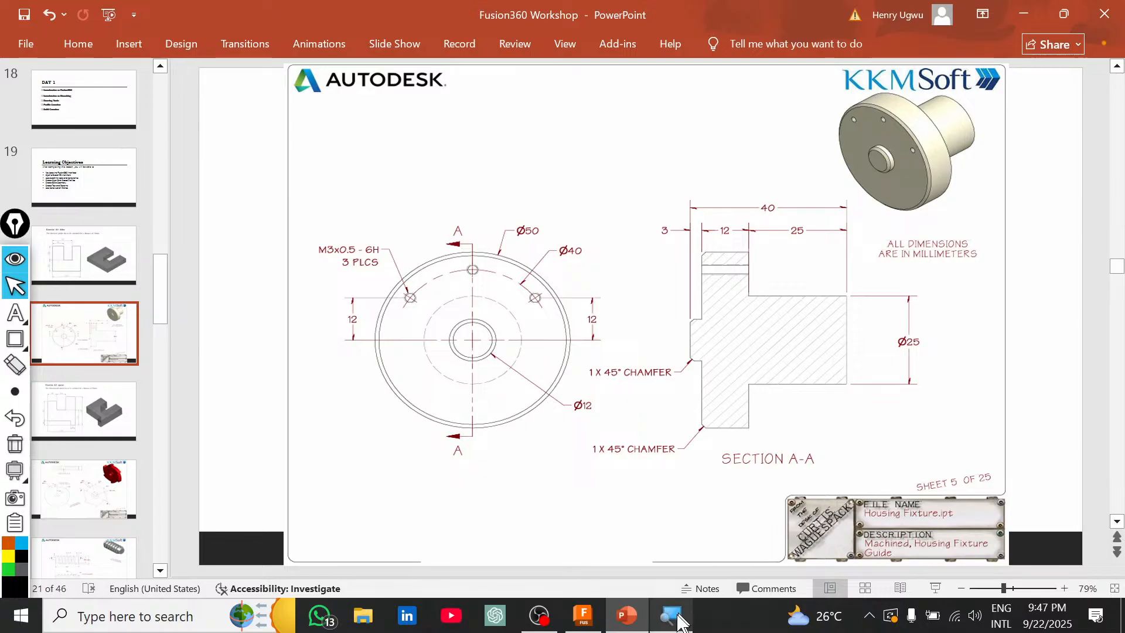
pyautogui.click(583, 616)
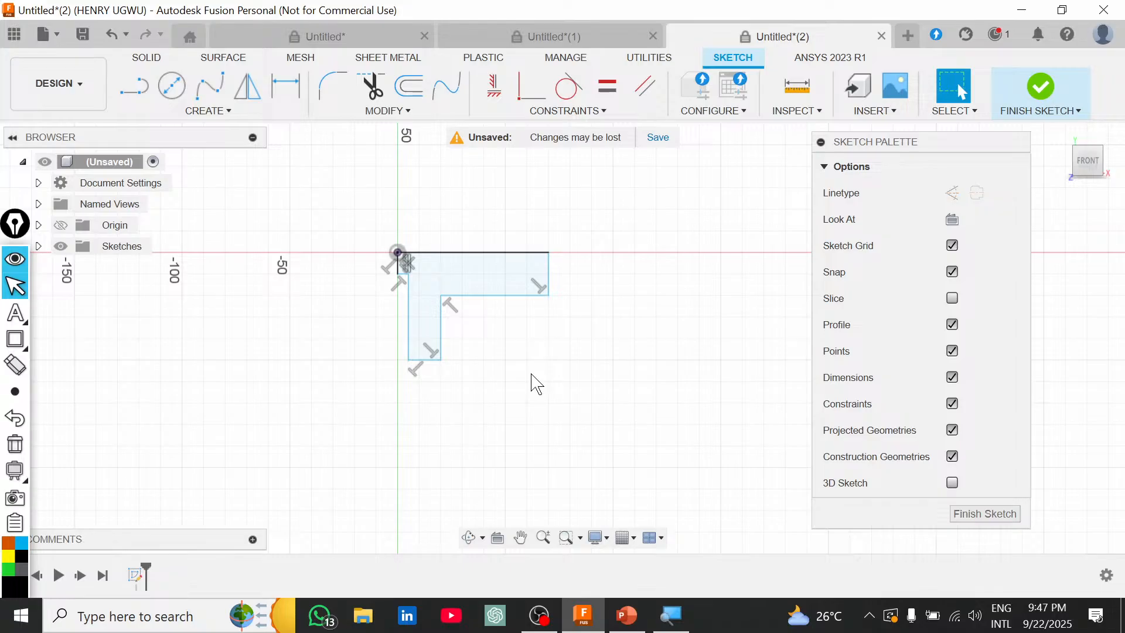
# Dimension the profile's overall length between its two outer vertical edges as 40 mm, placing the dimension above the profile.
pyautogui.scroll(3, 522, 381)
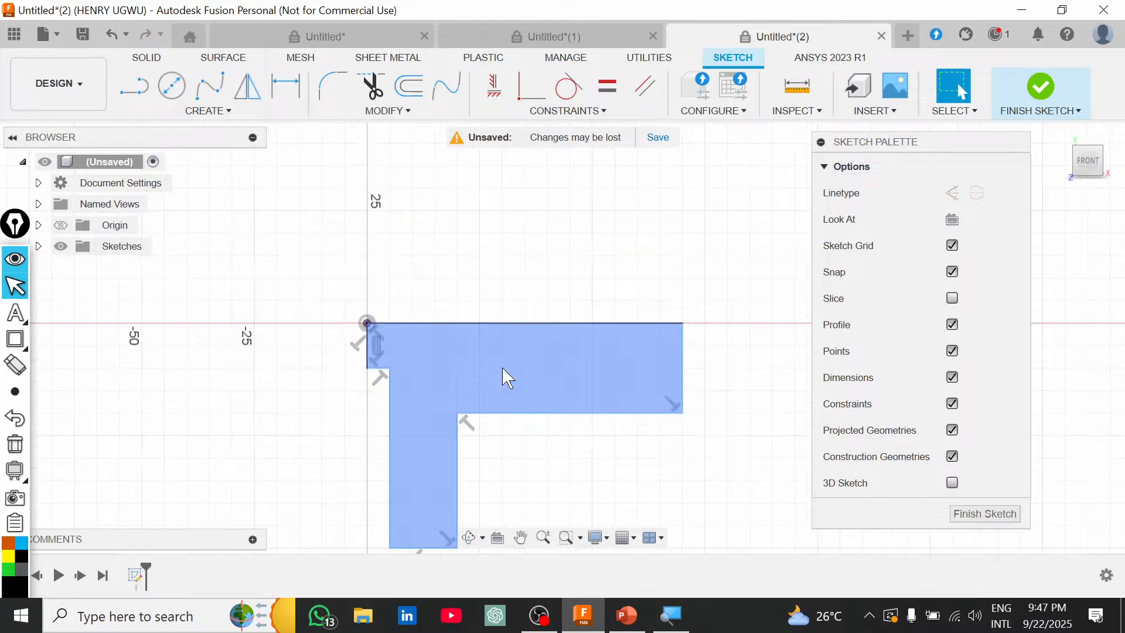
pyautogui.scroll(-2, 508, 375)
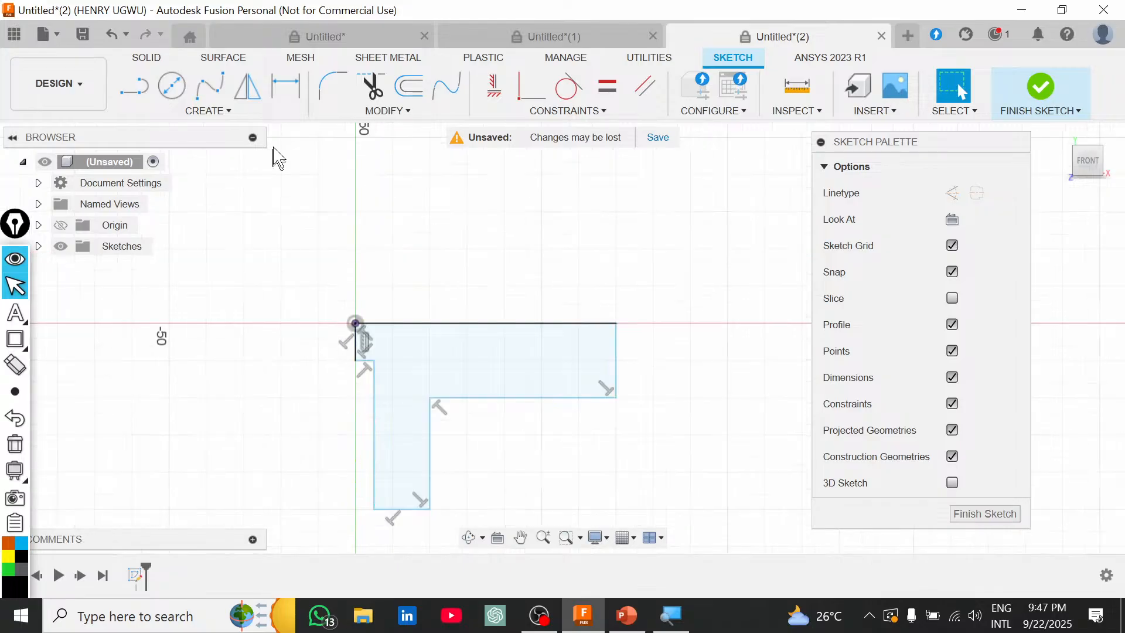
pyautogui.press('d')
pyautogui.scroll(1, 358, 369)
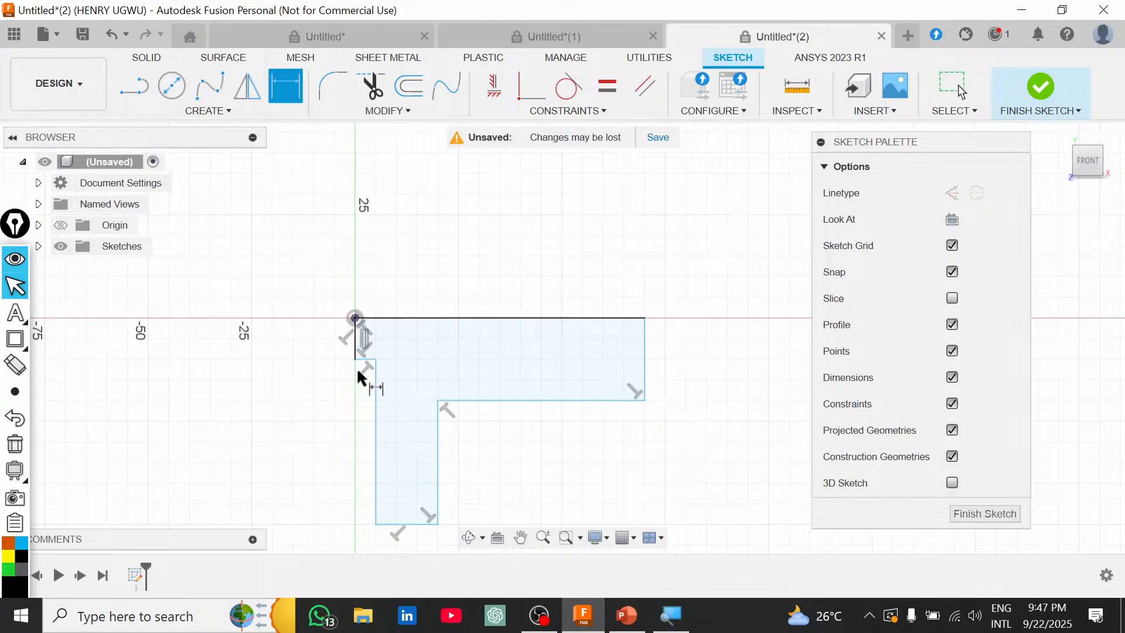
pyautogui.scroll(1, 358, 373)
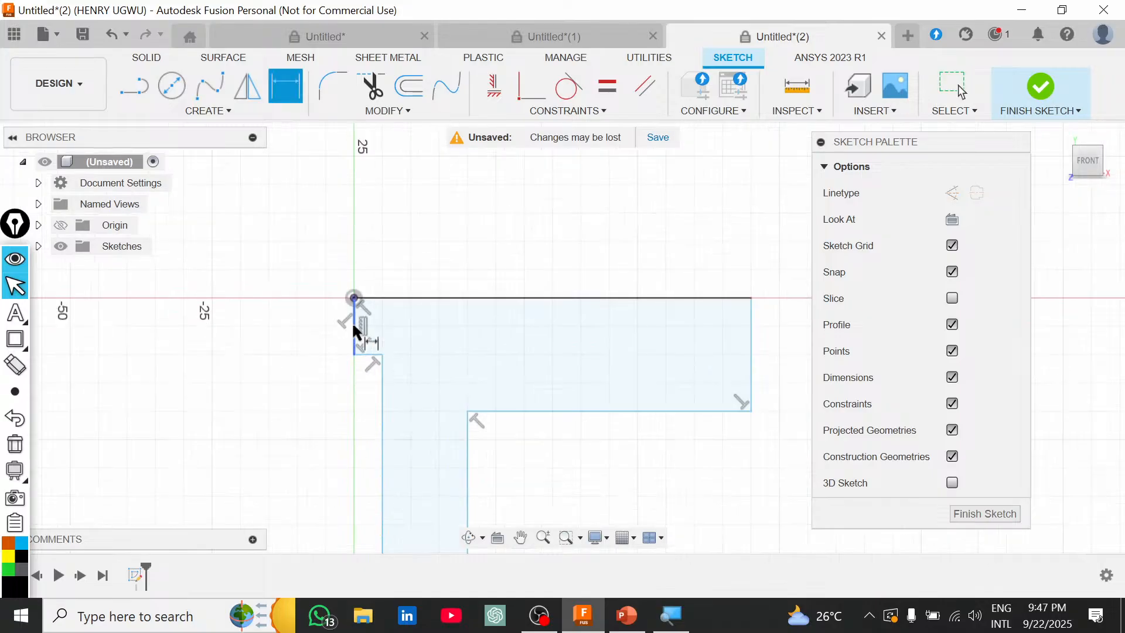
pyautogui.click(354, 331)
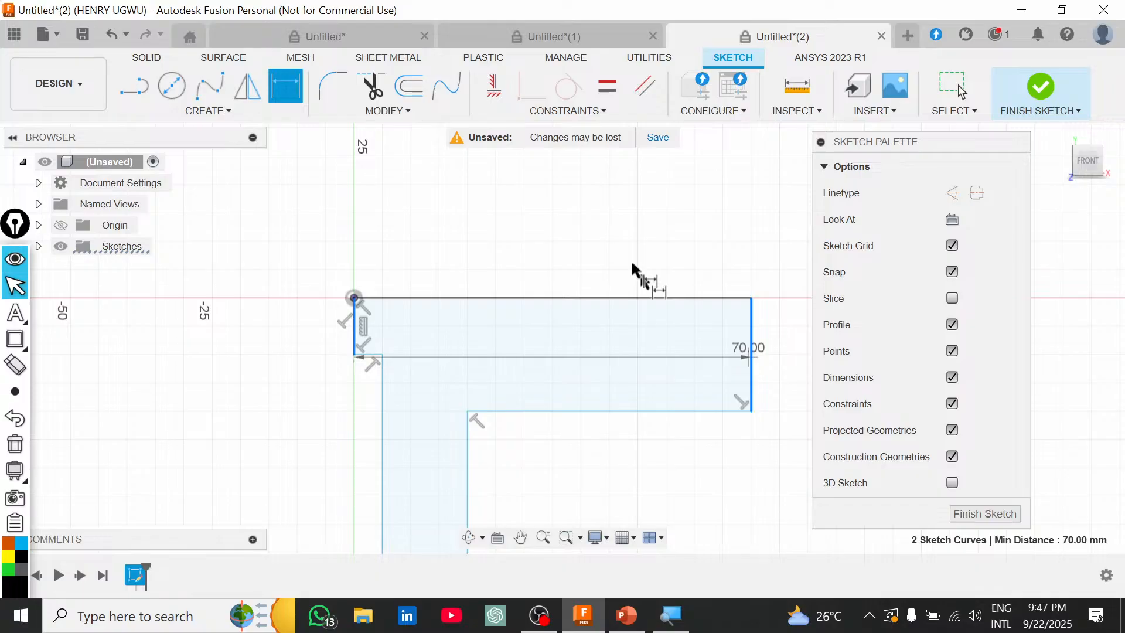
pyautogui.scroll(-1, 633, 267)
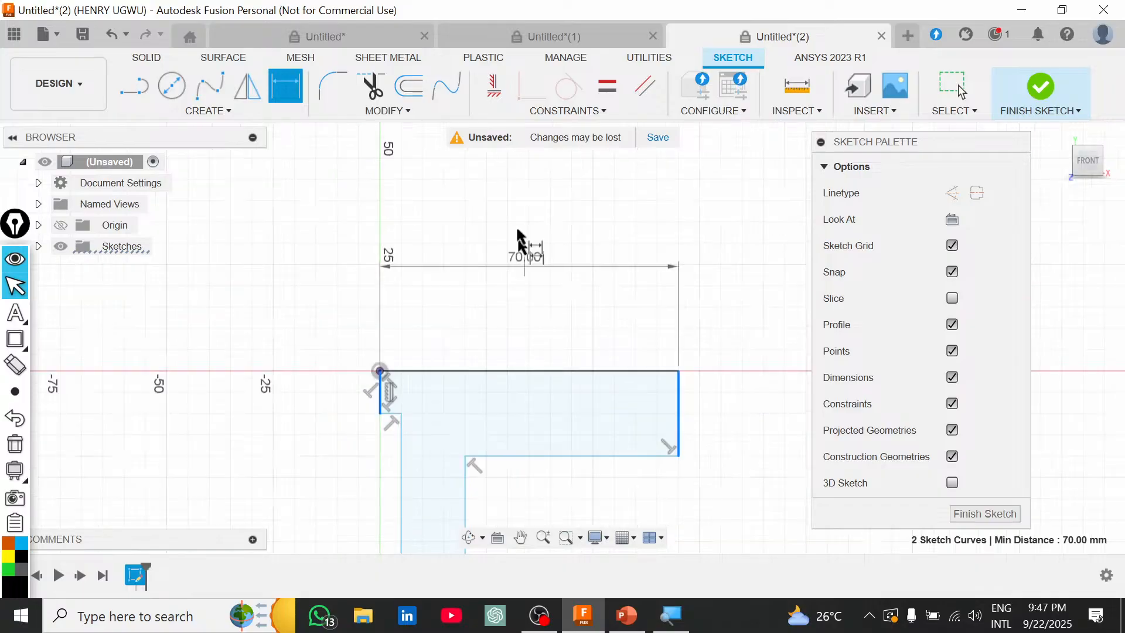
pyautogui.click(517, 205)
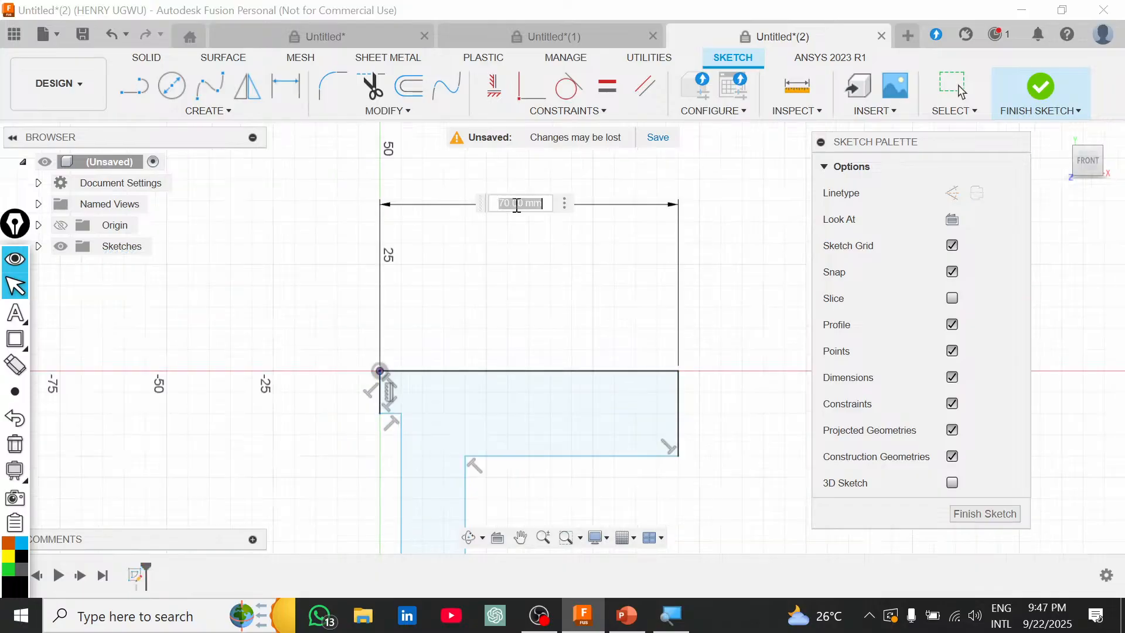
pyautogui.write('40')
pyautogui.press('Return')
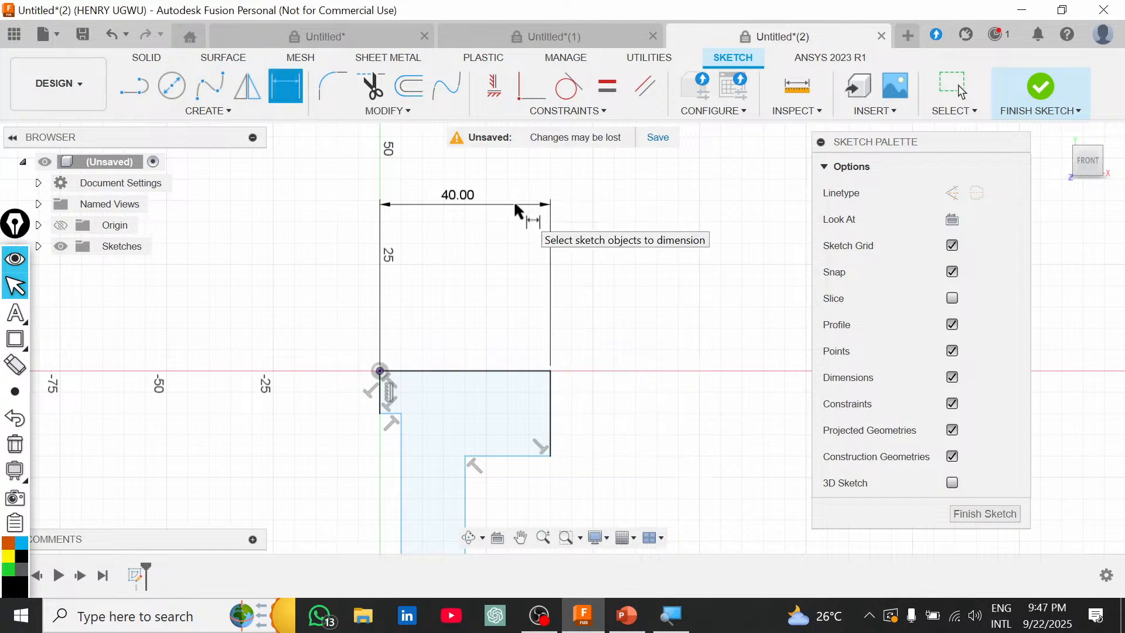
# Move the 40 mm overall length dimension from above the profile to below it.
pyautogui.scroll(1, 420, 374)
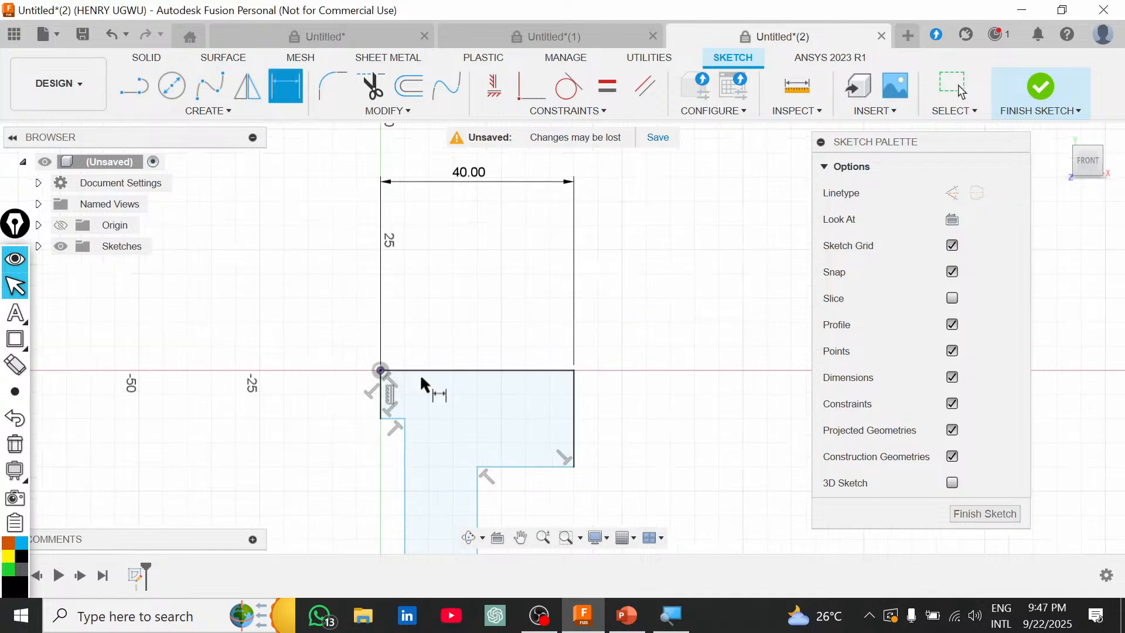
pyautogui.scroll(-1, 421, 377)
pyautogui.moveTo(419, 410)
pyautogui.mouseDown(button='middle')
pyautogui.moveTo(492, 388)
pyautogui.moveTo(500, 292)
pyautogui.mouseUp(button='middle')
pyautogui.scroll(-2, 500, 292)
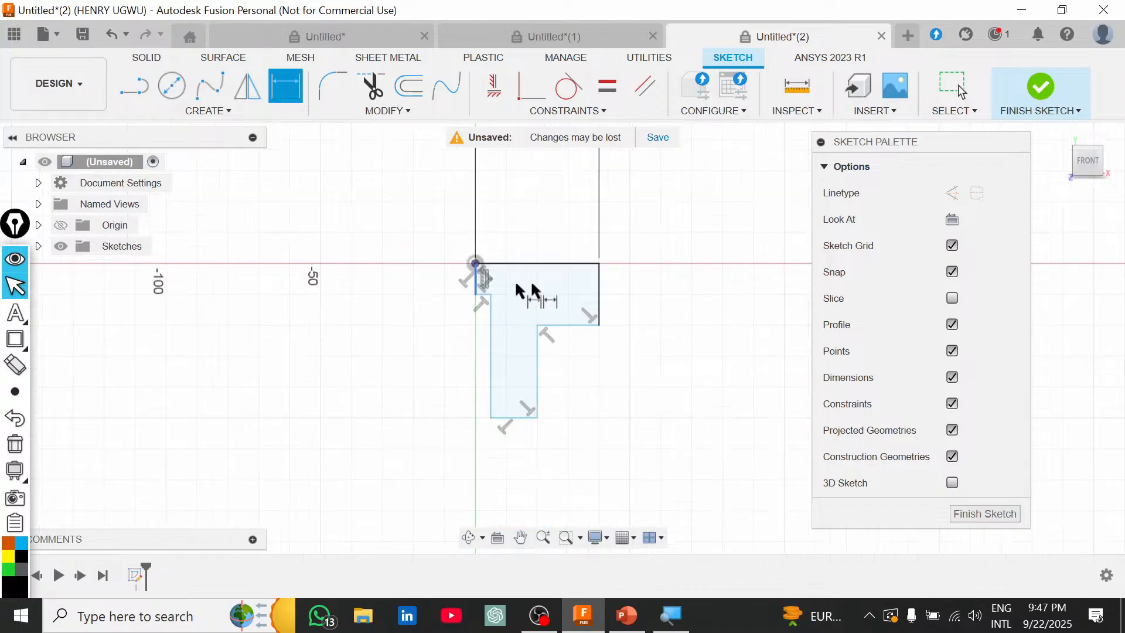
pyautogui.scroll(-1, 600, 343)
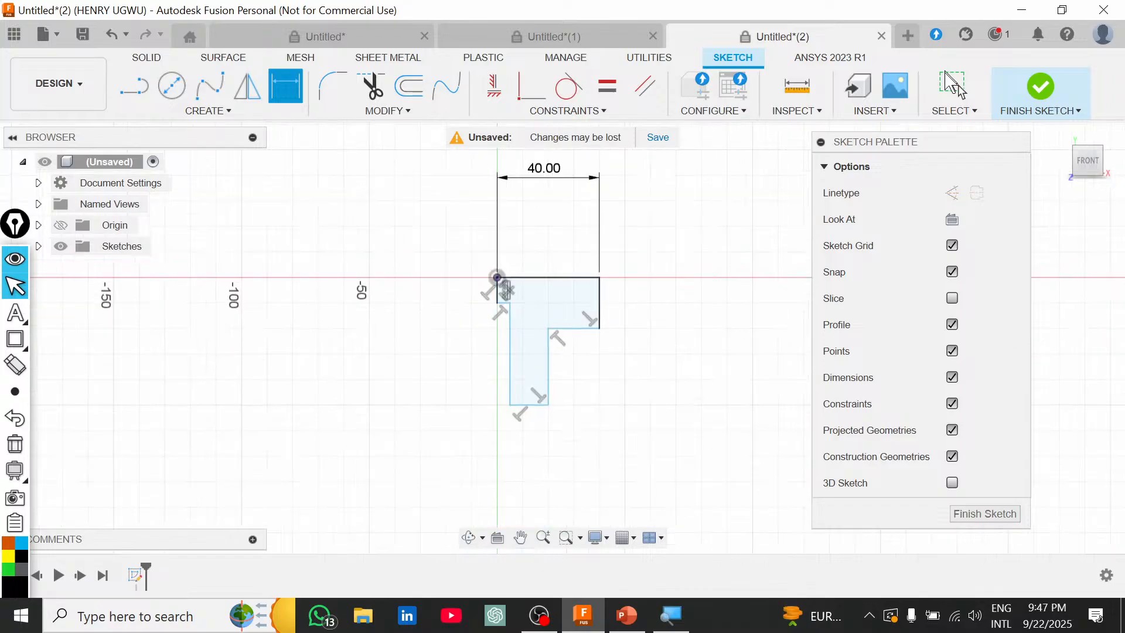
pyautogui.click(946, 72)
pyautogui.moveTo(543, 169); pyautogui.dragTo(538, 480)
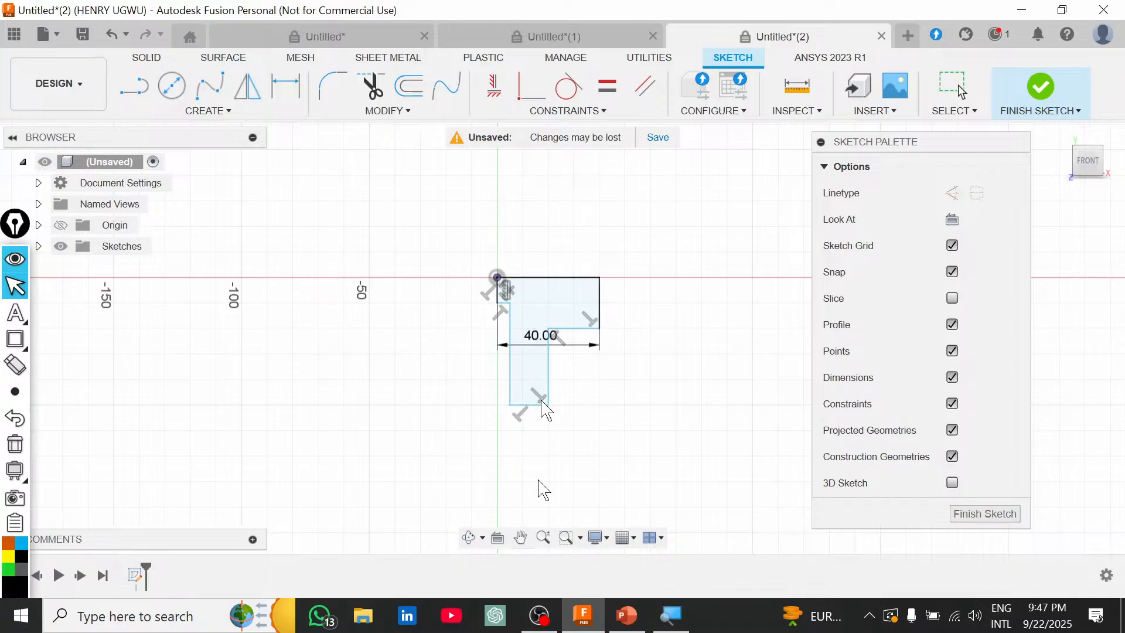
# Dimension the small step between the short outer vertical edge at the origin and the adjacent long vertical edge as 3 mm.
pyautogui.scroll(3, 539, 411)
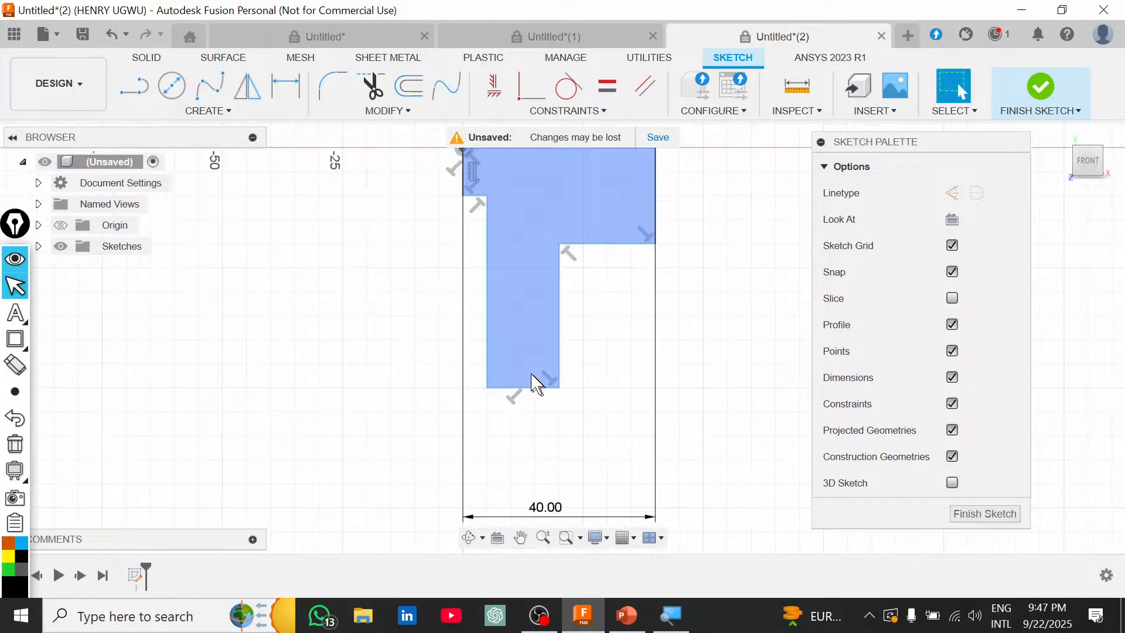
pyautogui.moveTo(470, 190); pyautogui.dragTo(484, 246, button='middle')
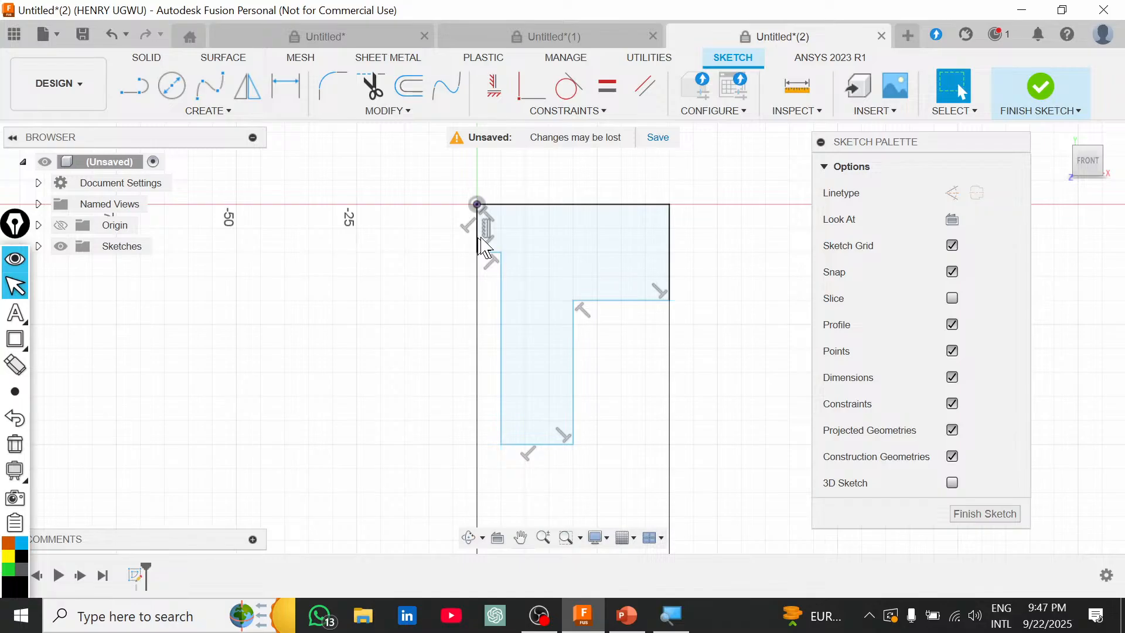
pyautogui.press('d')
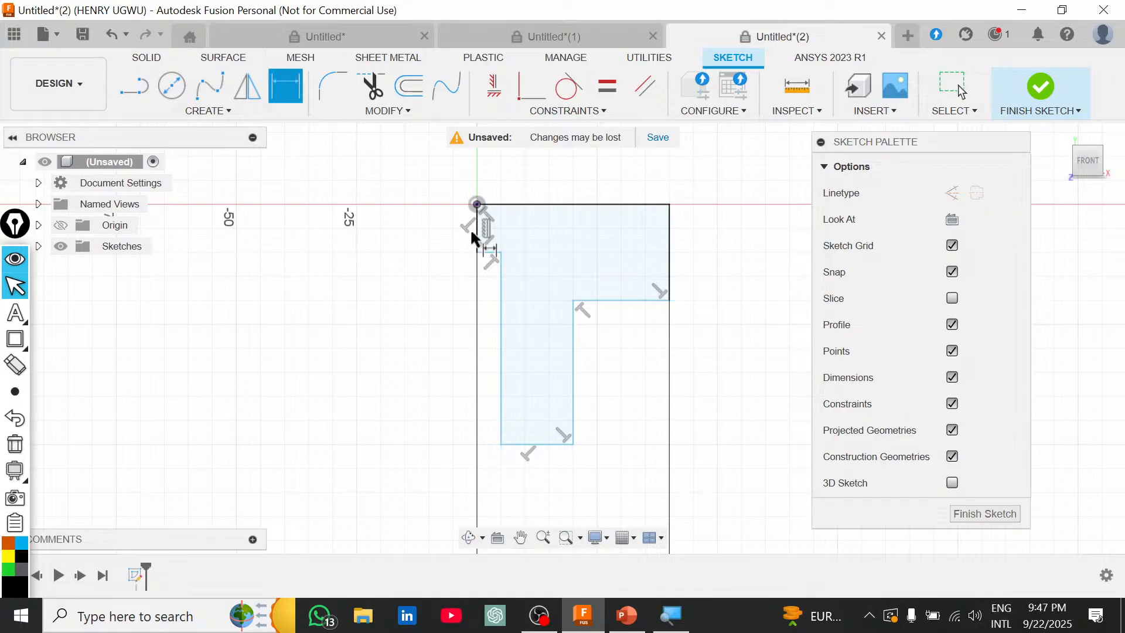
pyautogui.click(470, 227)
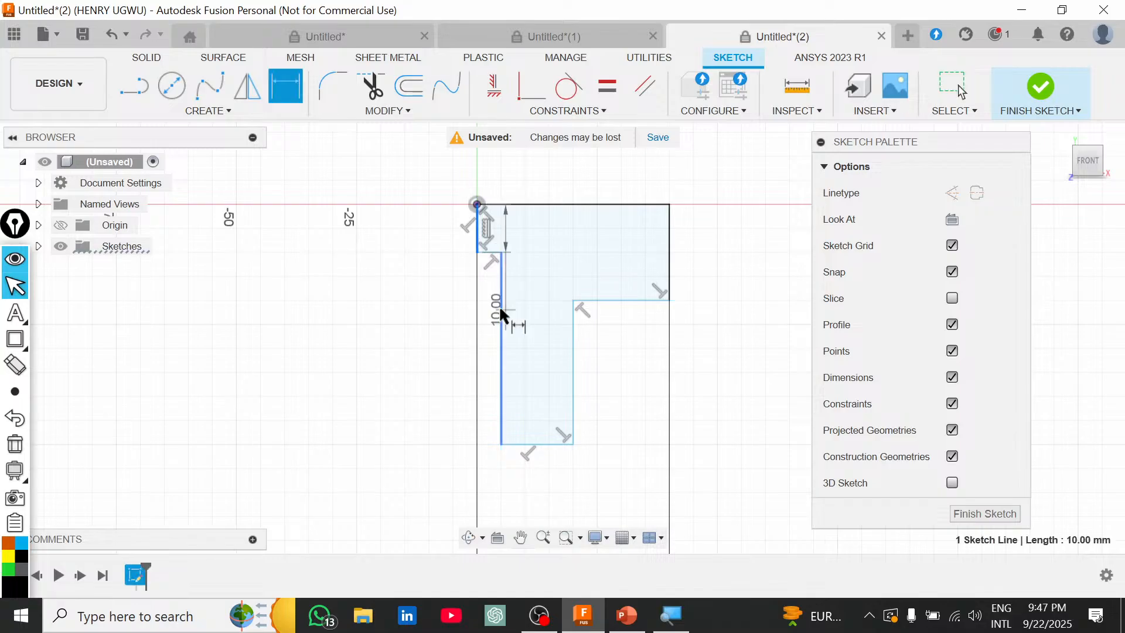
pyautogui.click(498, 305)
pyautogui.click(411, 368)
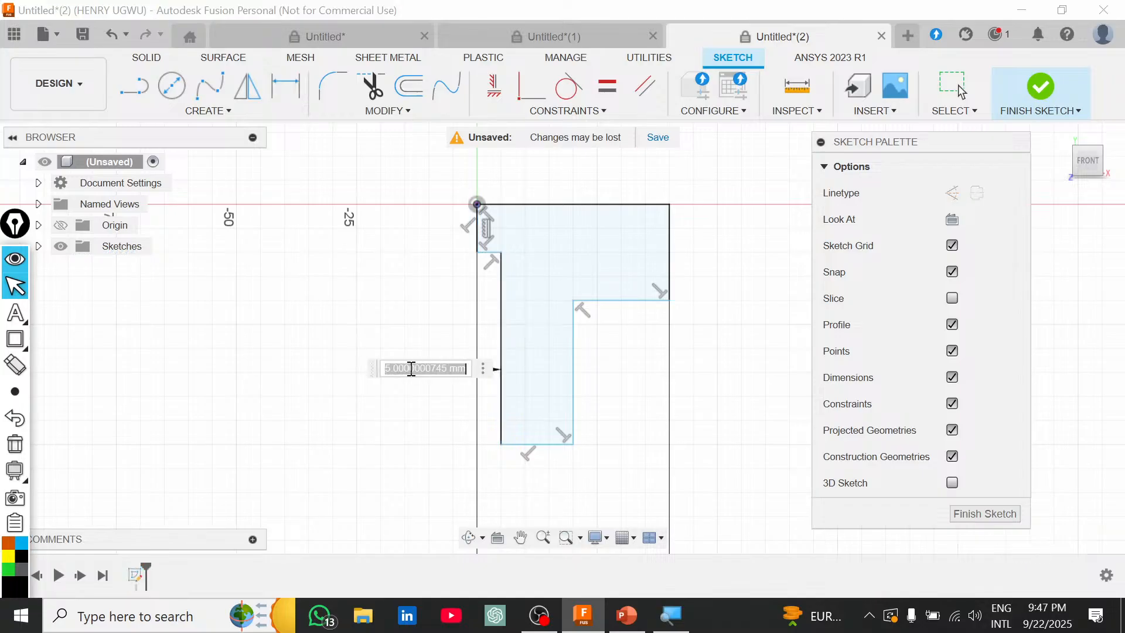
pyautogui.write('3')
pyautogui.press('Return')
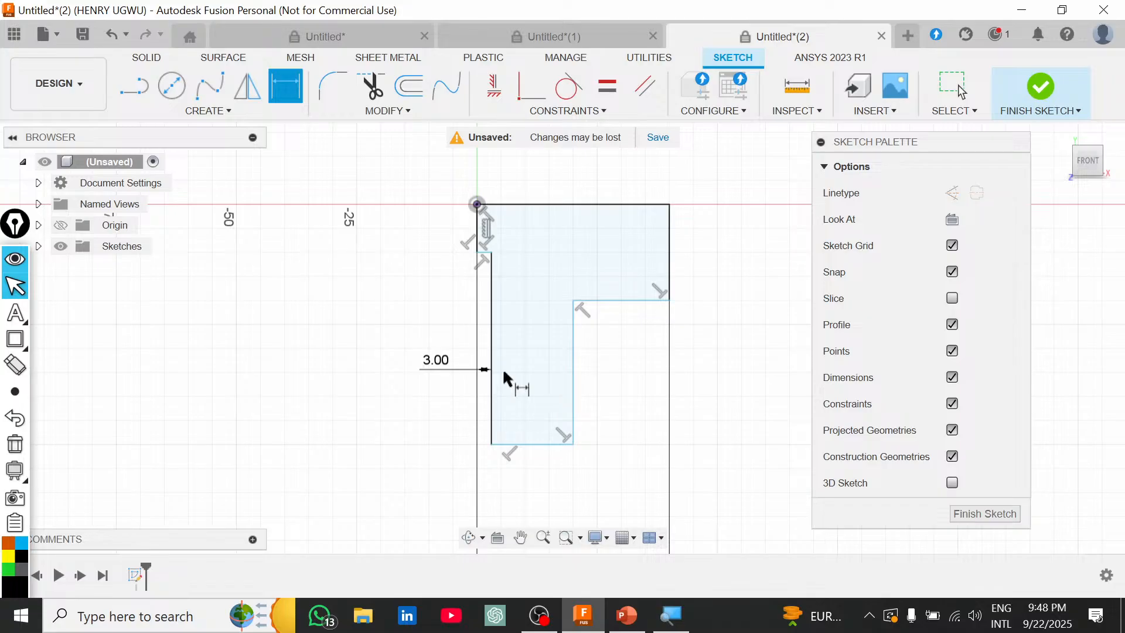
# Check the section A-A drawing in PowerPoint, return to Fusion, and dimension the flange width between its two vertical edges as 12 mm.
pyautogui.hotkey('alt', 'Tab')
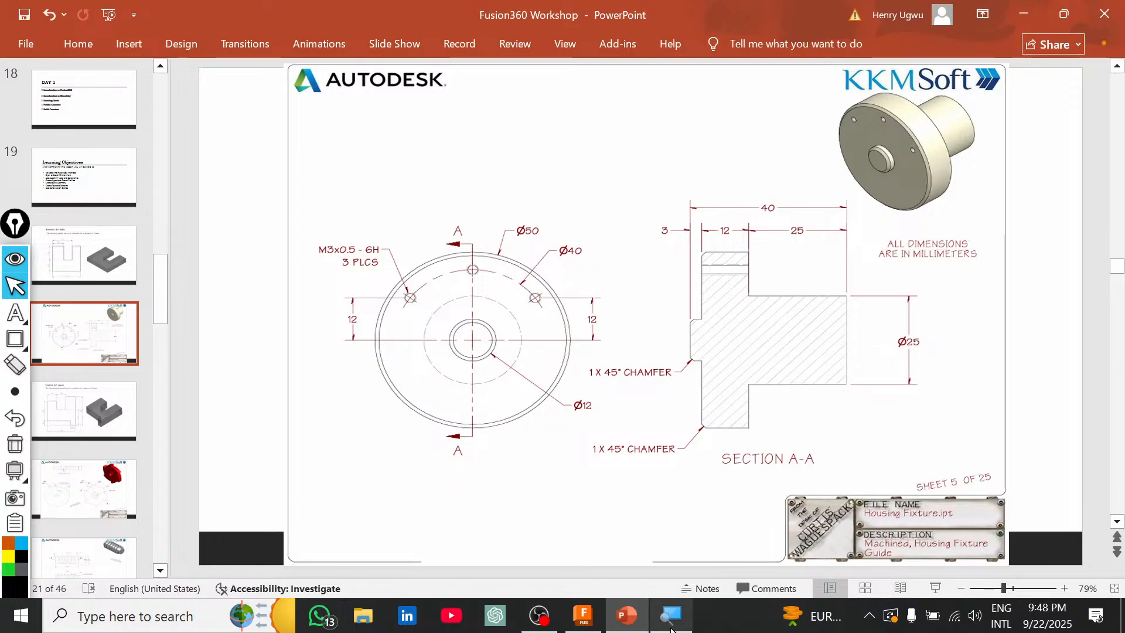
pyautogui.hotkey('alt', 'Tab')
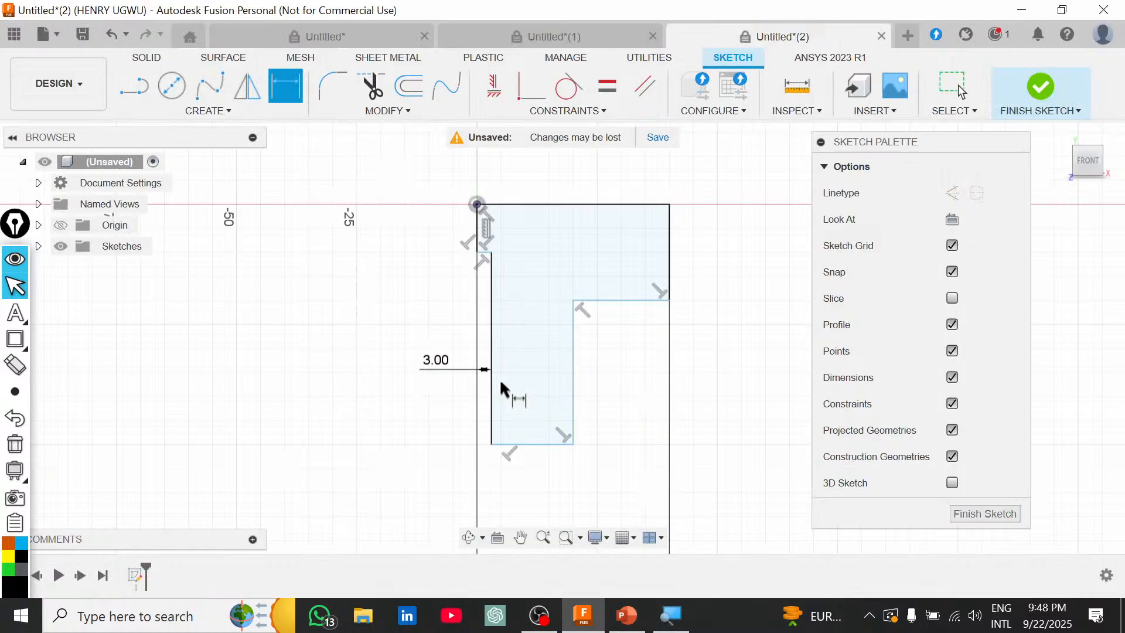
pyautogui.click(492, 389)
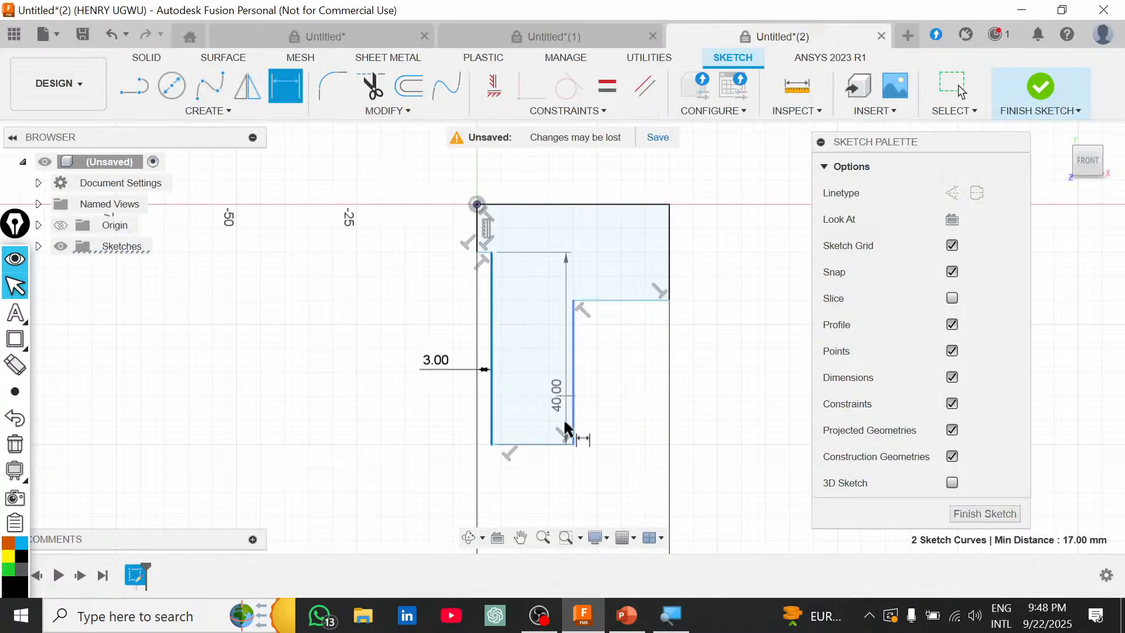
pyautogui.click(566, 430)
pyautogui.click(542, 482)
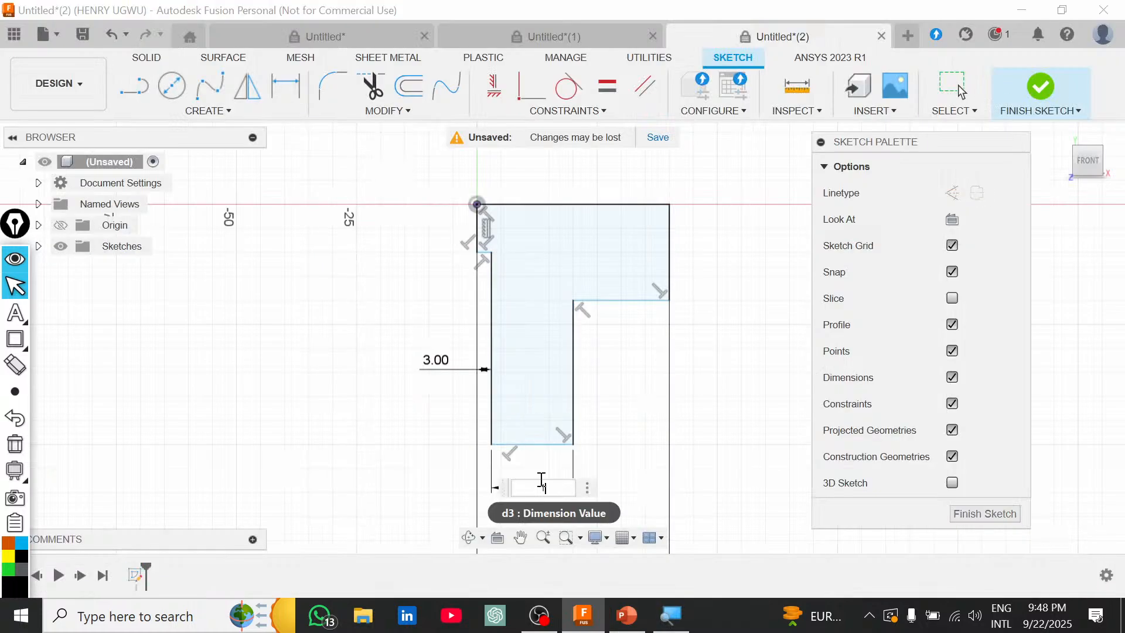
pyautogui.write('12')
pyautogui.press('Return')
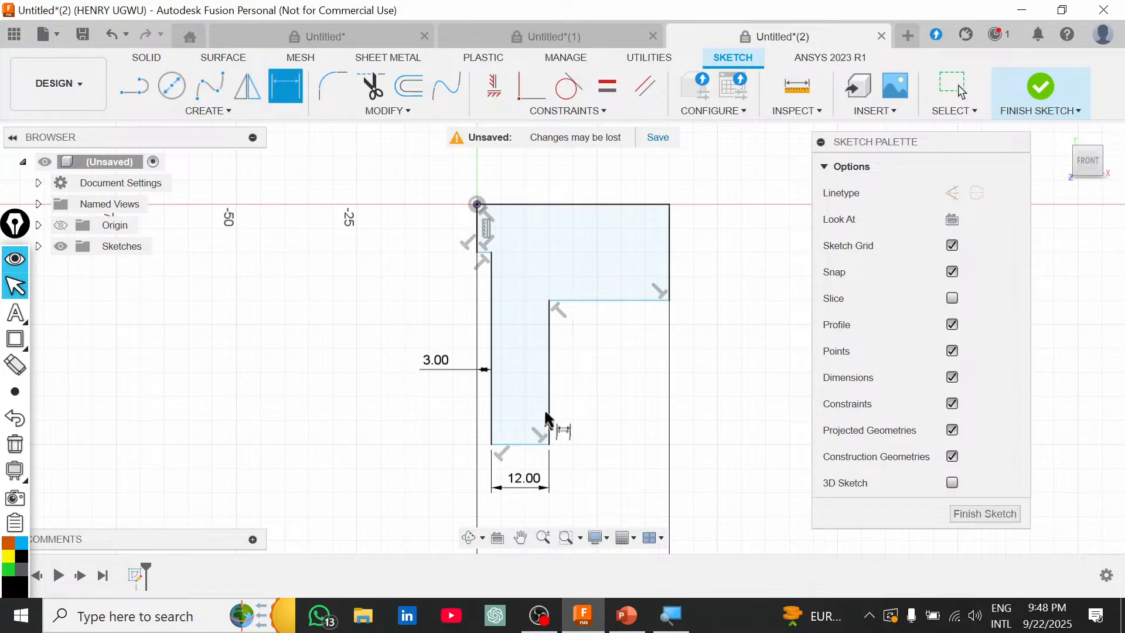
# Add a driven dimension between the flange's inner vertical edge and the profile's far vertical edge, placed below the shaft section.
pyautogui.click(548, 418)
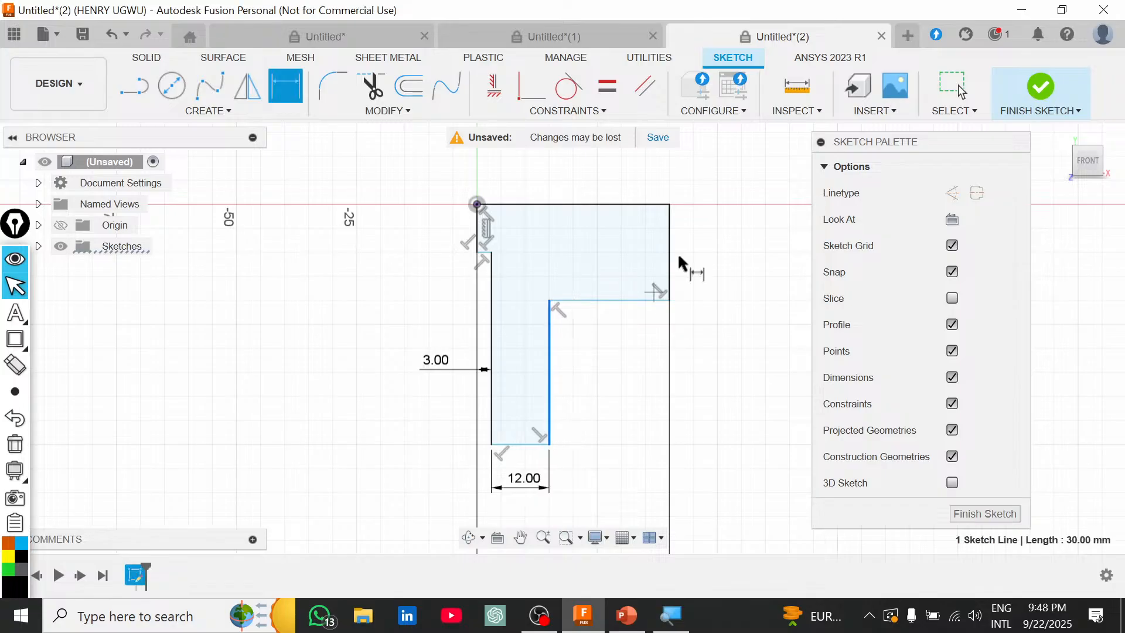
pyautogui.click(670, 261)
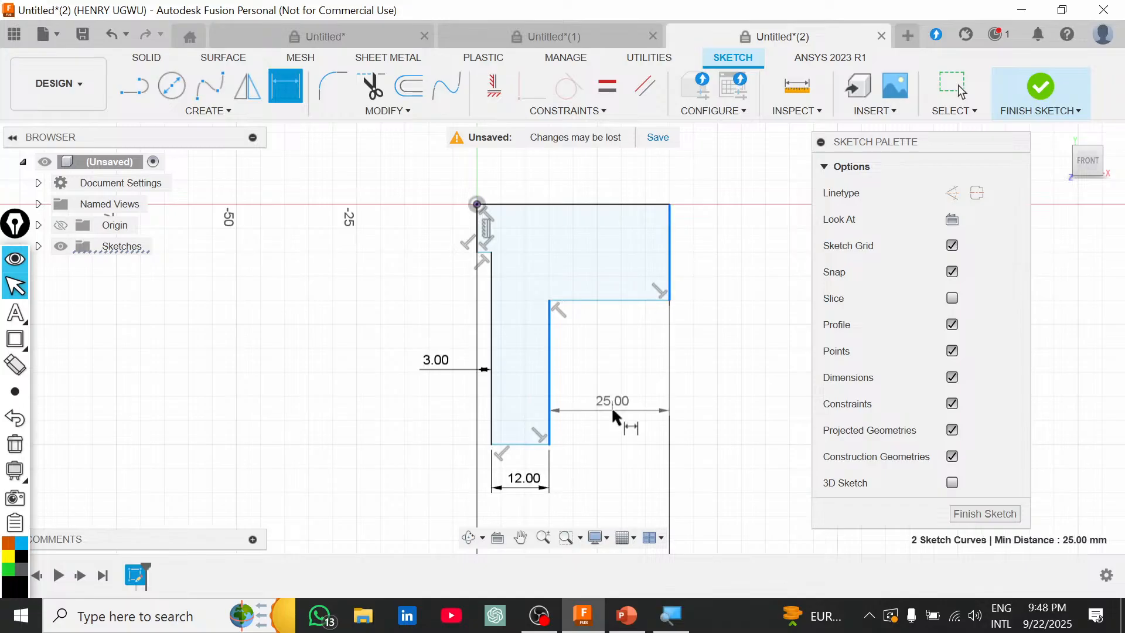
pyautogui.click(612, 410)
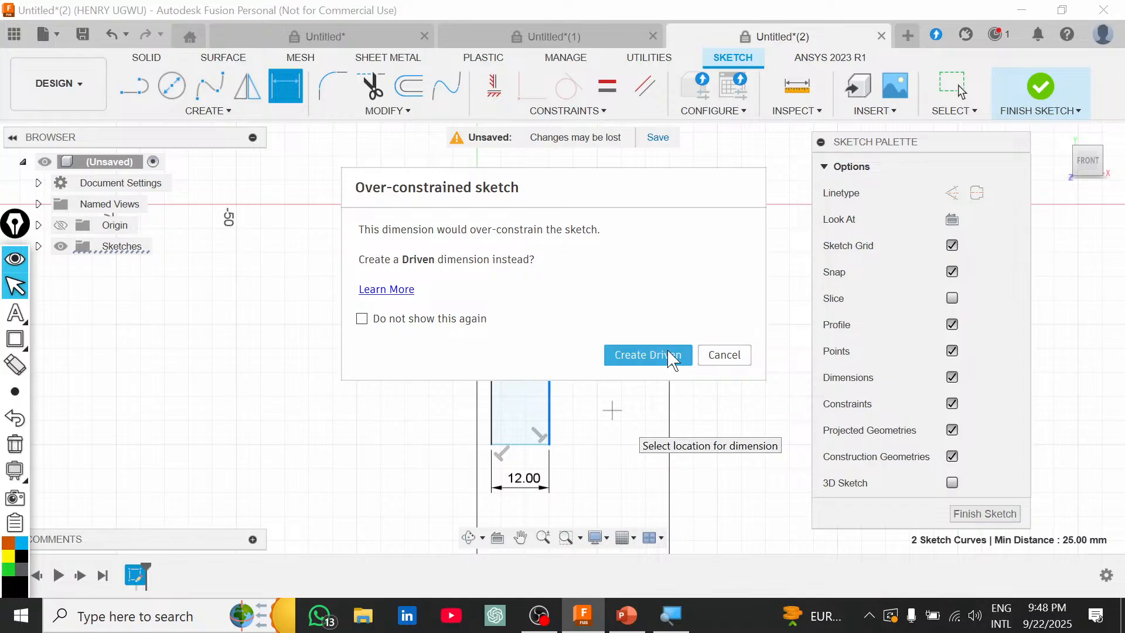
pyautogui.click(667, 350)
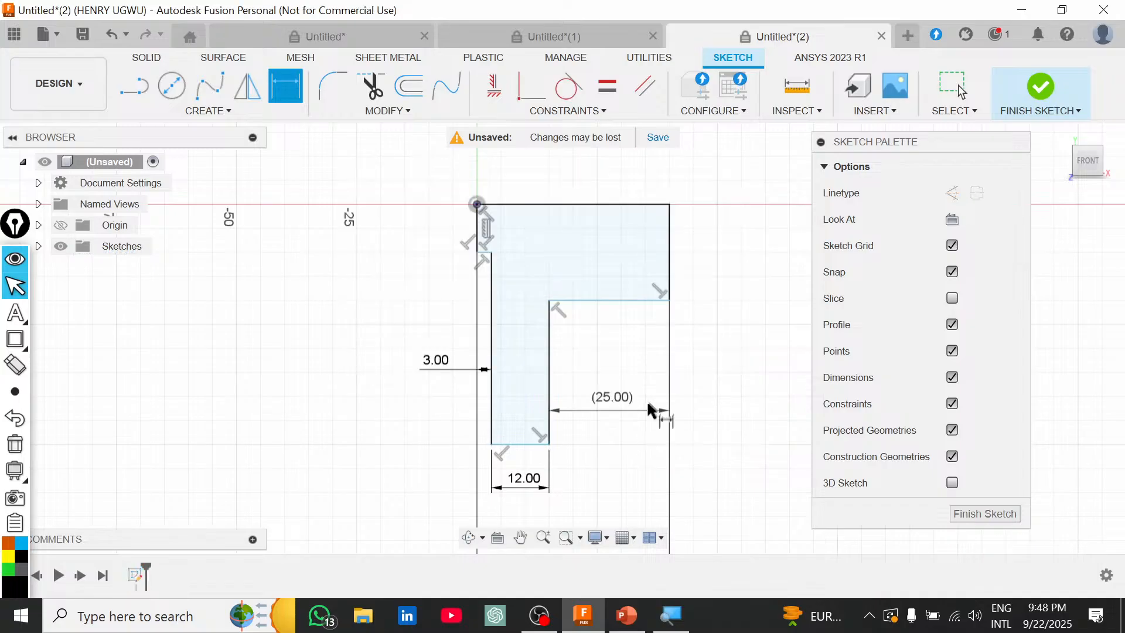
# Review the horizontal dimensions on the profile and switch to PowerPoint to examine the diameters in the Housing Fixture drawing.
pyautogui.scroll(-3, 621, 404)
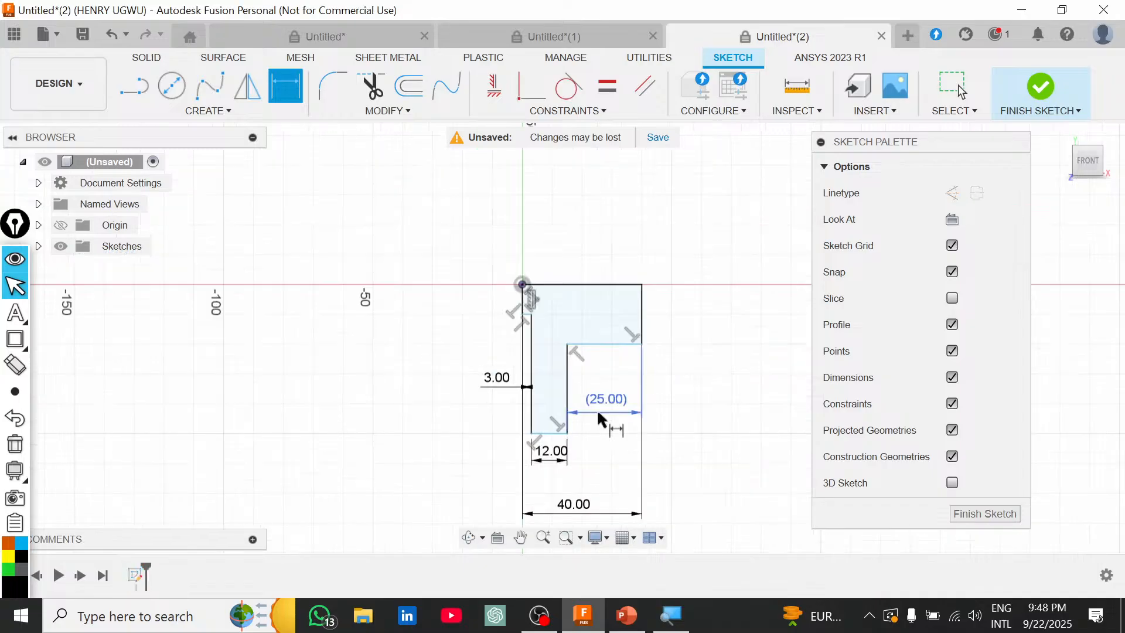
pyautogui.scroll(3, 597, 412)
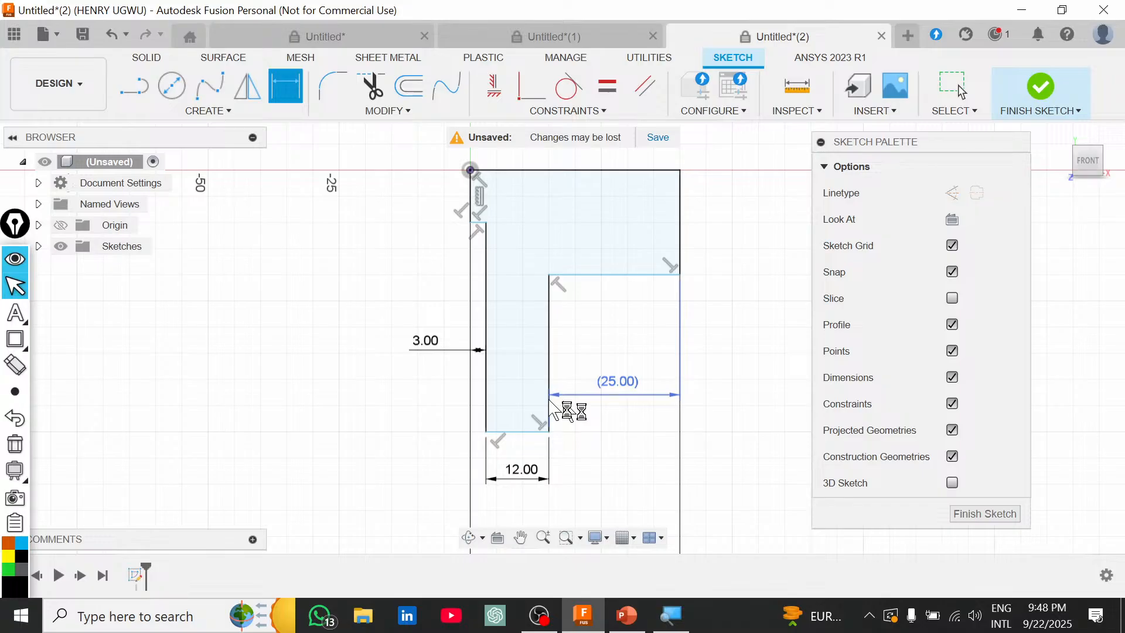
pyautogui.scroll(-1, 616, 436)
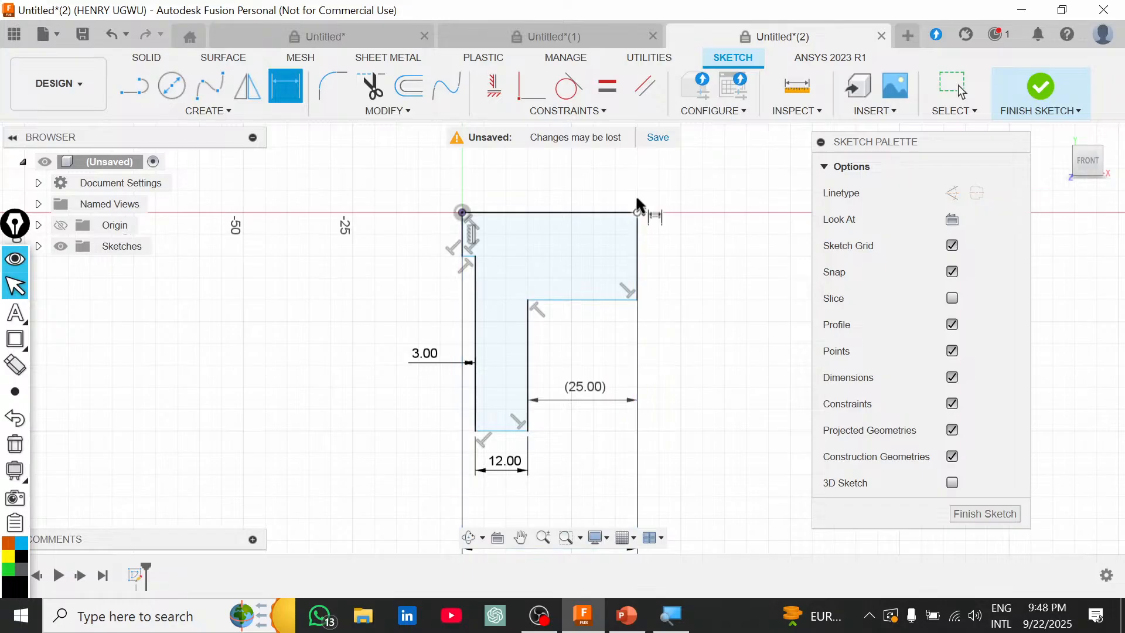
pyautogui.moveTo(623, 620)
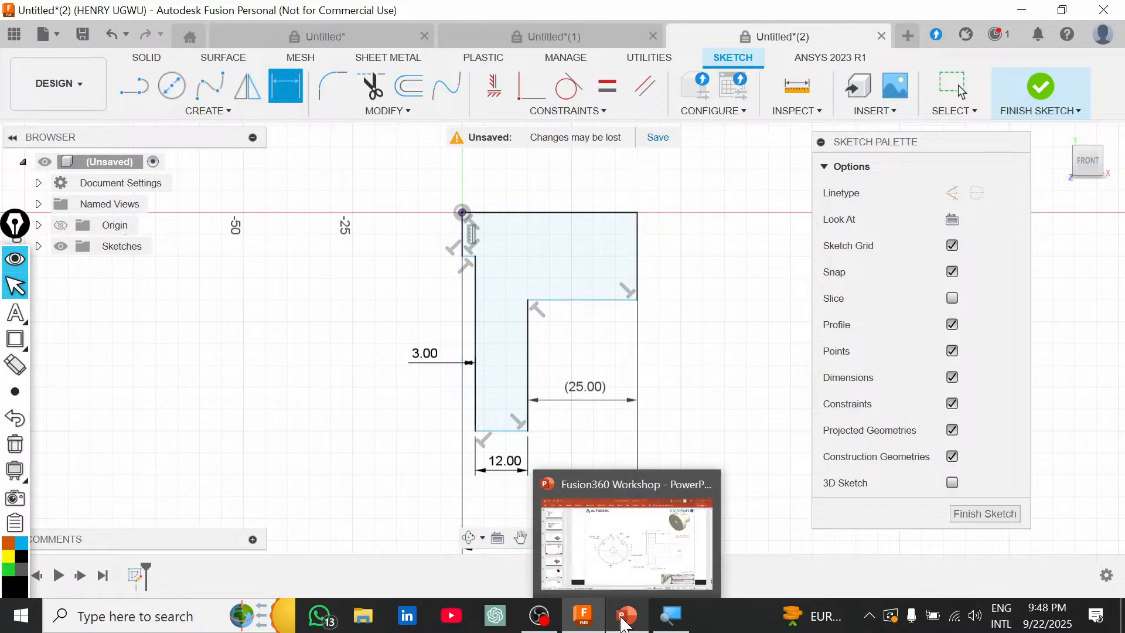
pyautogui.click(623, 620)
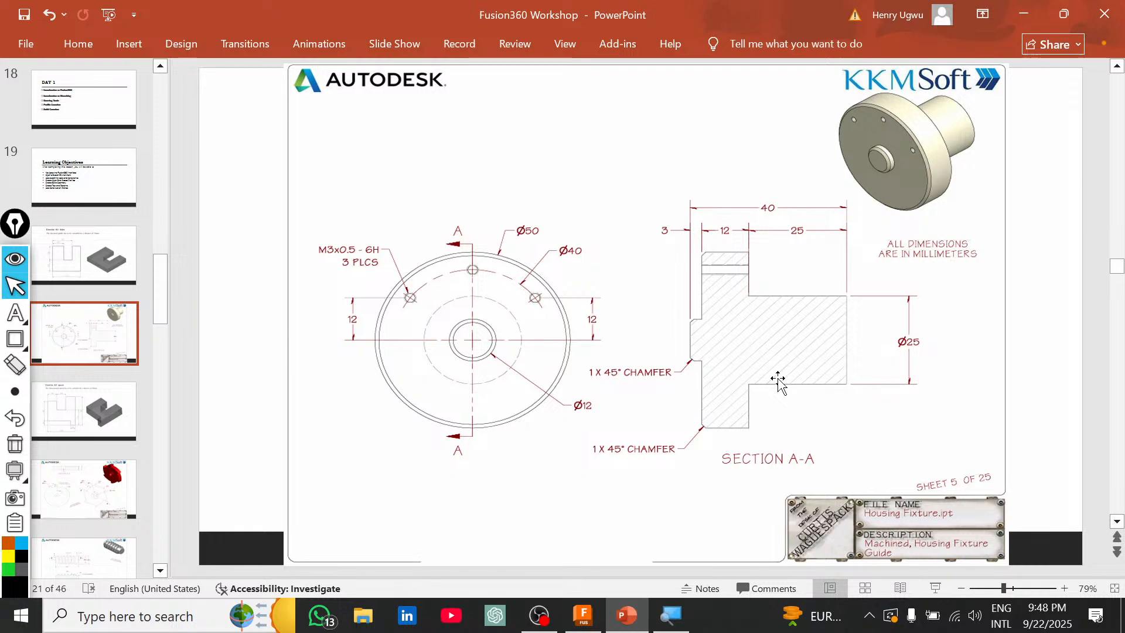
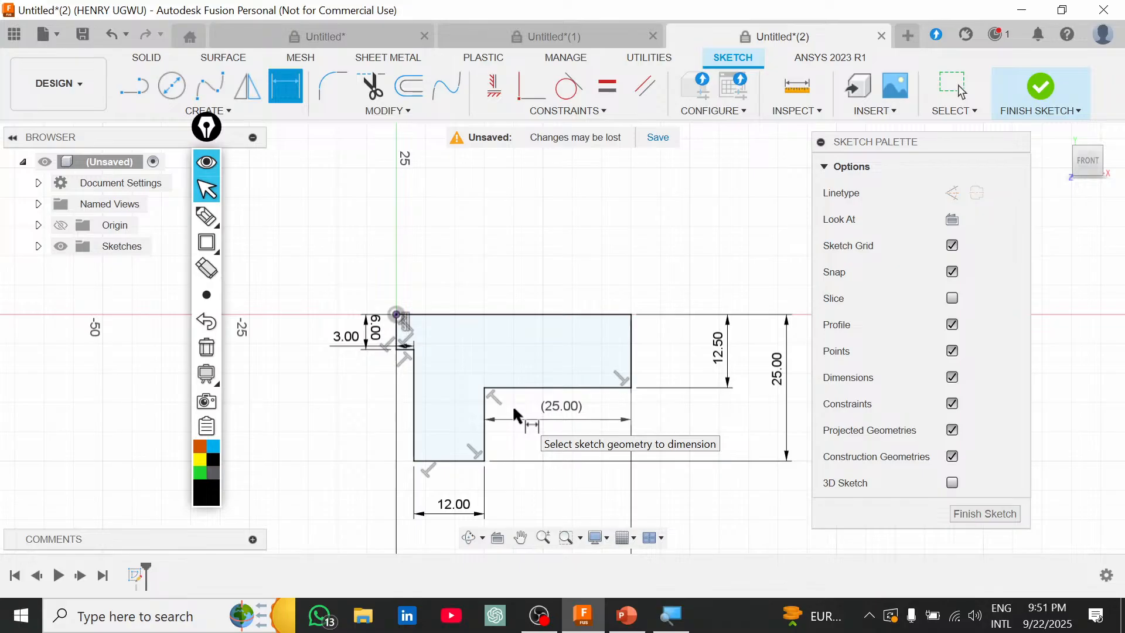
# Start the sketch Mirror and select the shaft's end edge, its lower edge and the three flange edges as objects.
pyautogui.scroll(-1, 512, 405)
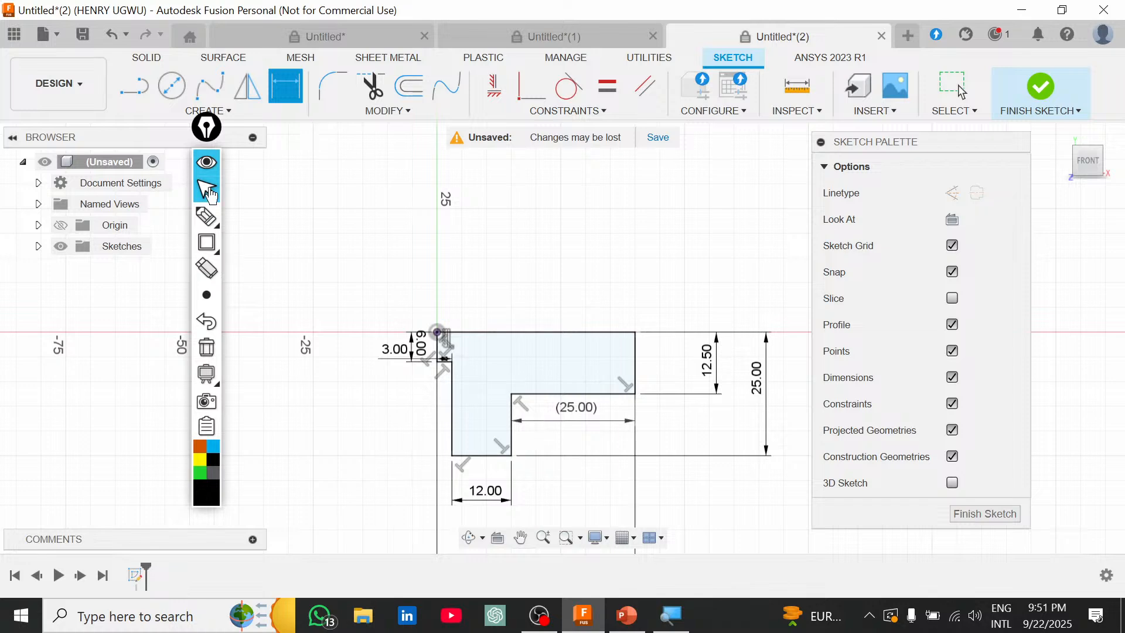
pyautogui.moveTo(206, 127); pyautogui.dragTo(1053, 194)
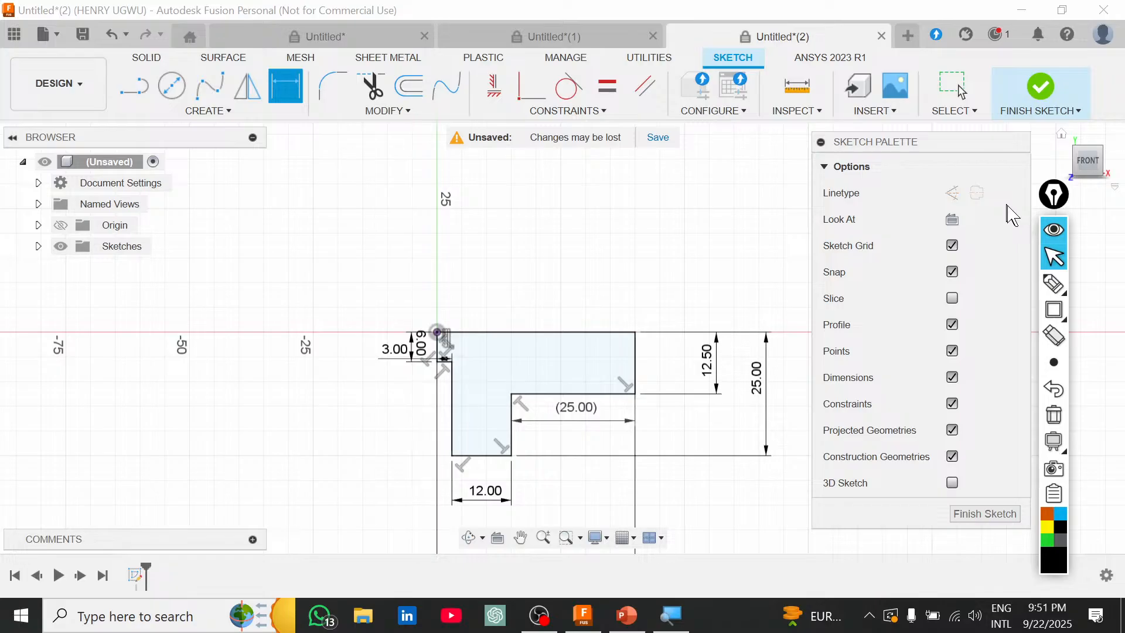
pyautogui.click(239, 111)
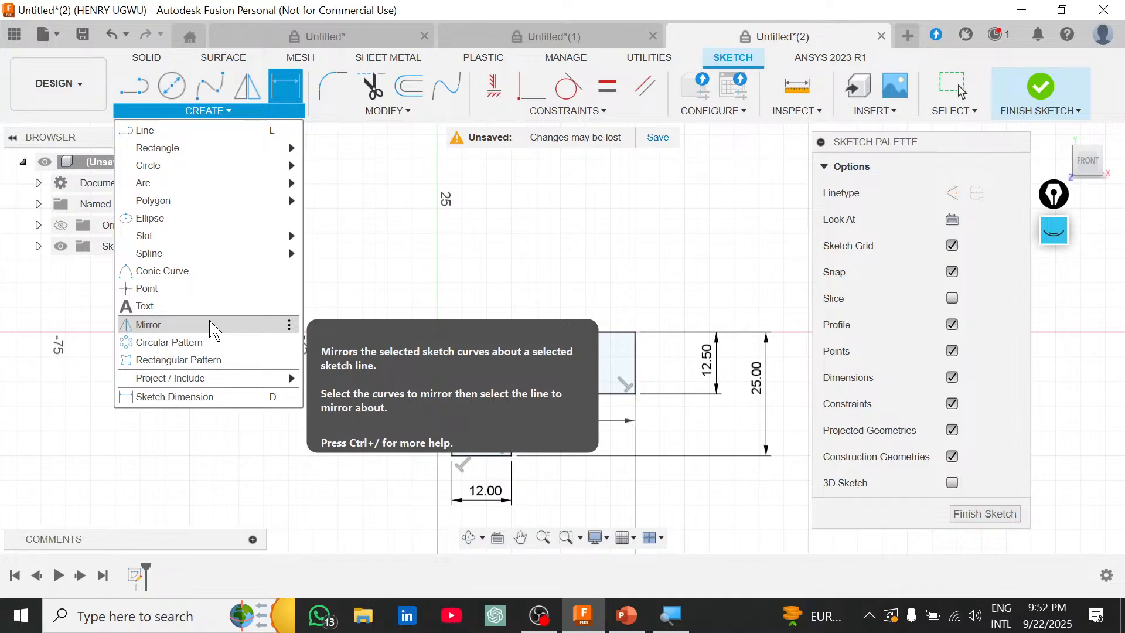
pyautogui.click(148, 324)
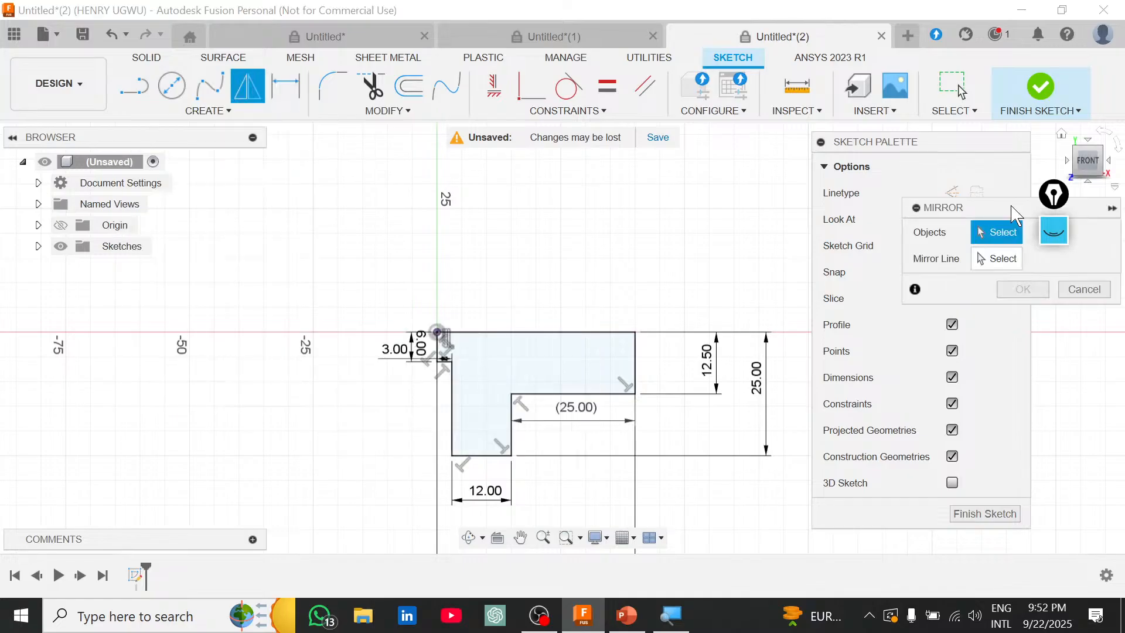
pyautogui.moveTo(1016, 214); pyautogui.dragTo(313, 214)
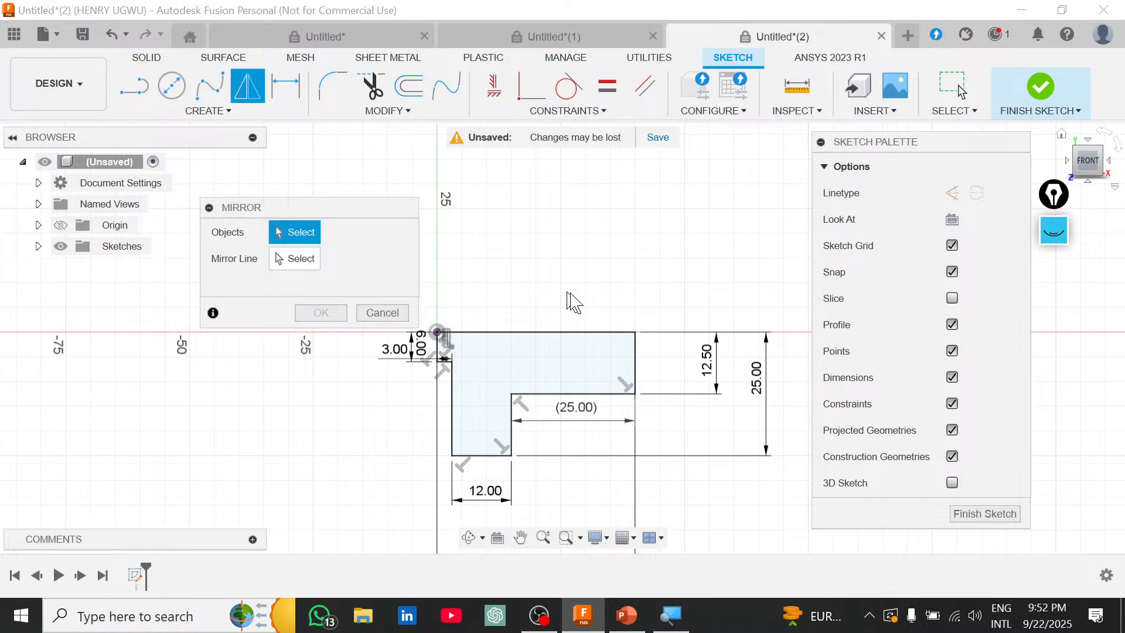
pyautogui.scroll(1, 633, 353)
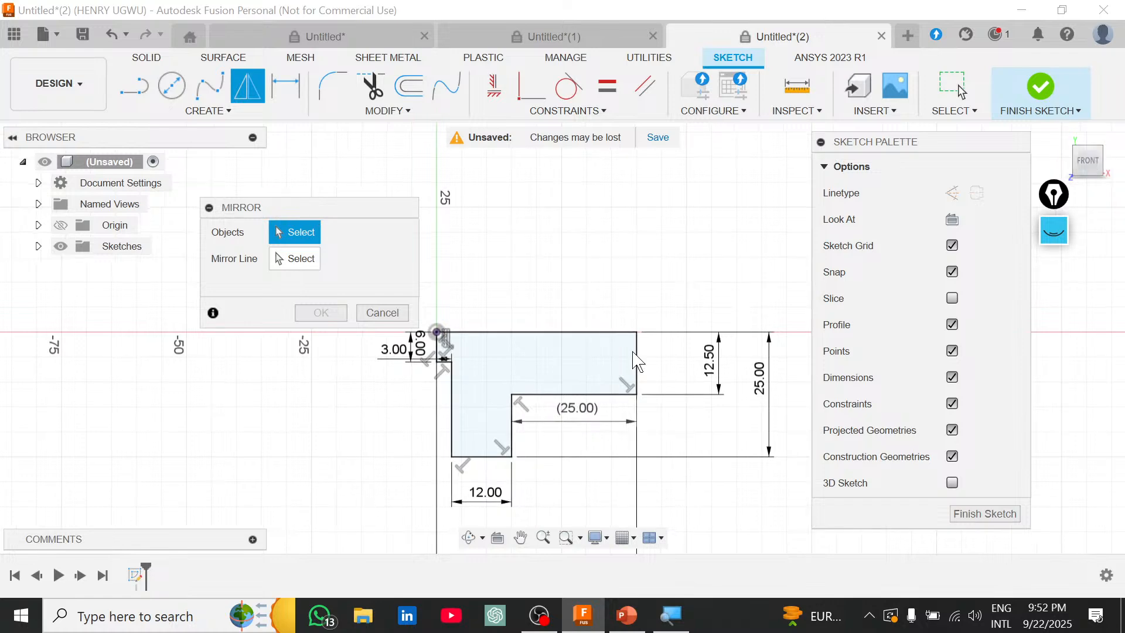
pyautogui.click(637, 361)
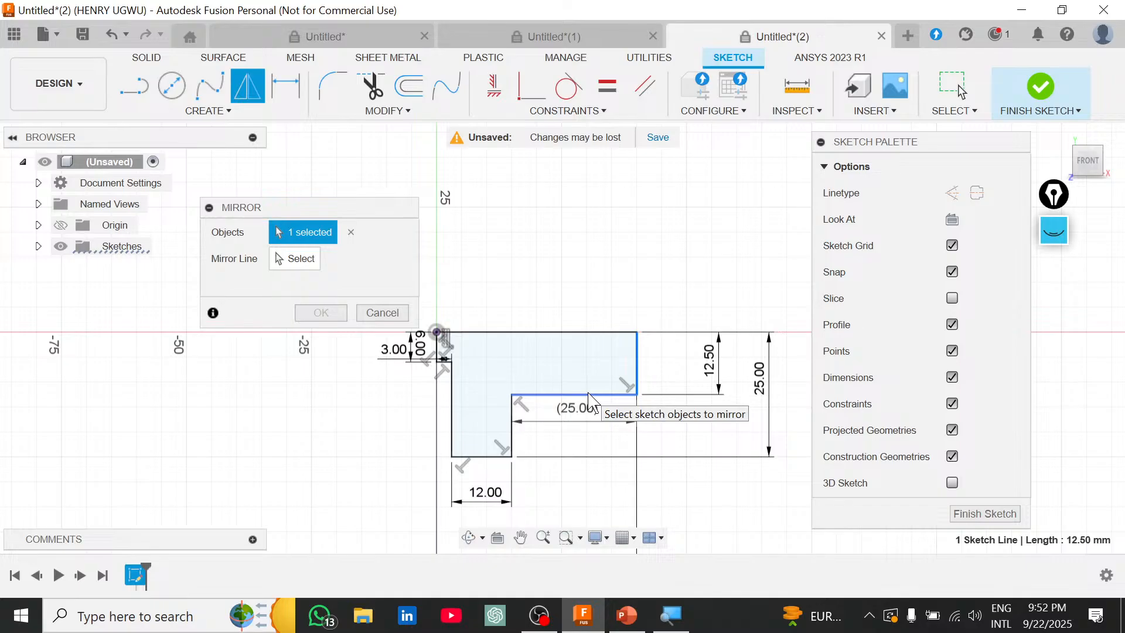
pyautogui.click(589, 396)
pyautogui.click(512, 442)
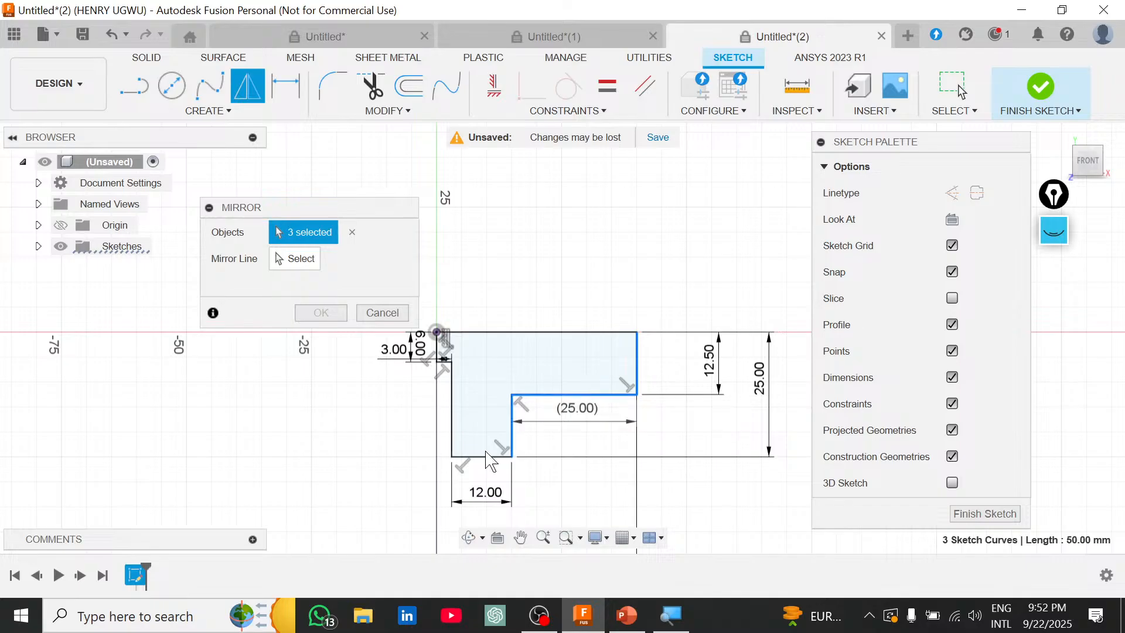
pyautogui.click(487, 457)
pyautogui.click(451, 375)
# Add the short vertical edge at the origin to the mirror objects and mirror them about the profile's long horizontal line.
pyautogui.scroll(5, 478, 355)
pyautogui.moveTo(482, 358); pyautogui.dragTo(688, 375, button='middle')
pyautogui.click(524, 340)
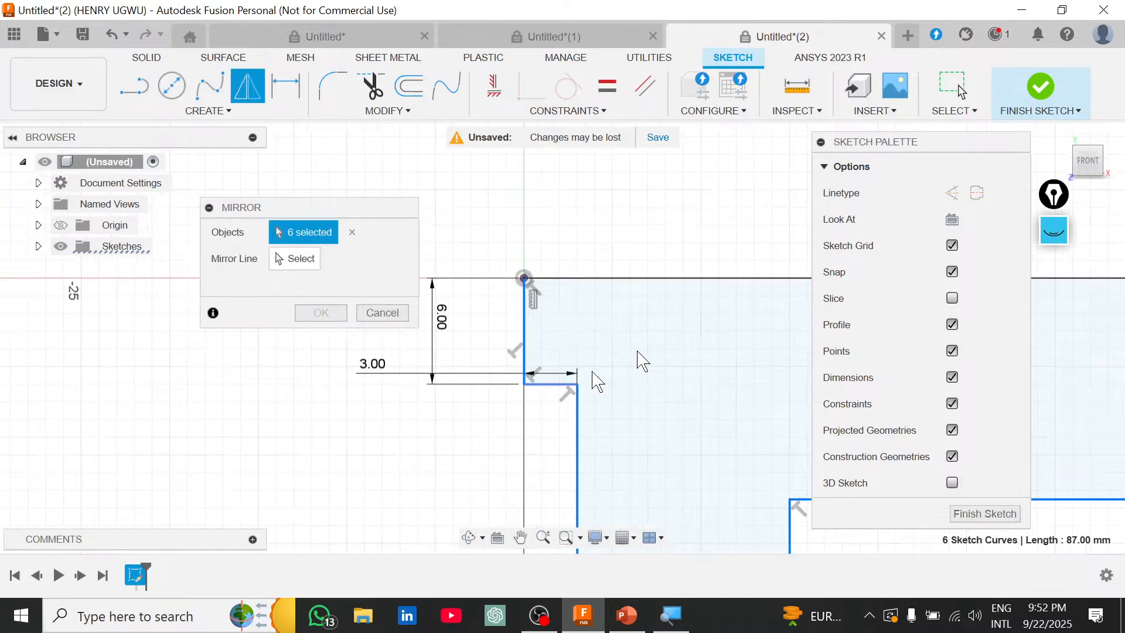
pyautogui.scroll(-5, 474, 313)
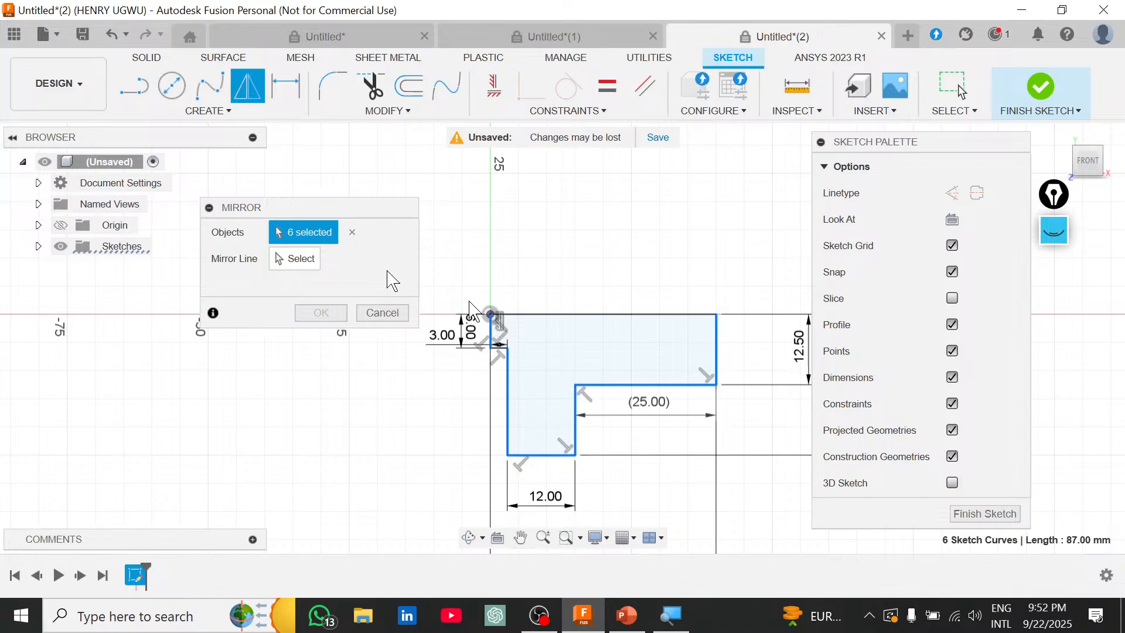
pyautogui.click(300, 259)
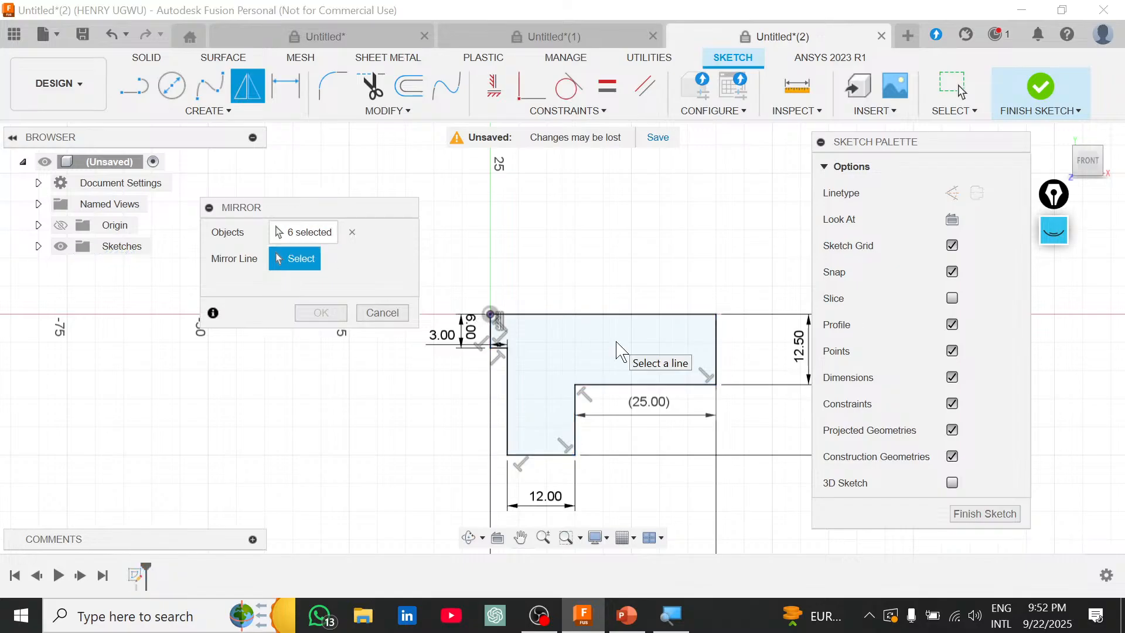
pyautogui.click(527, 314)
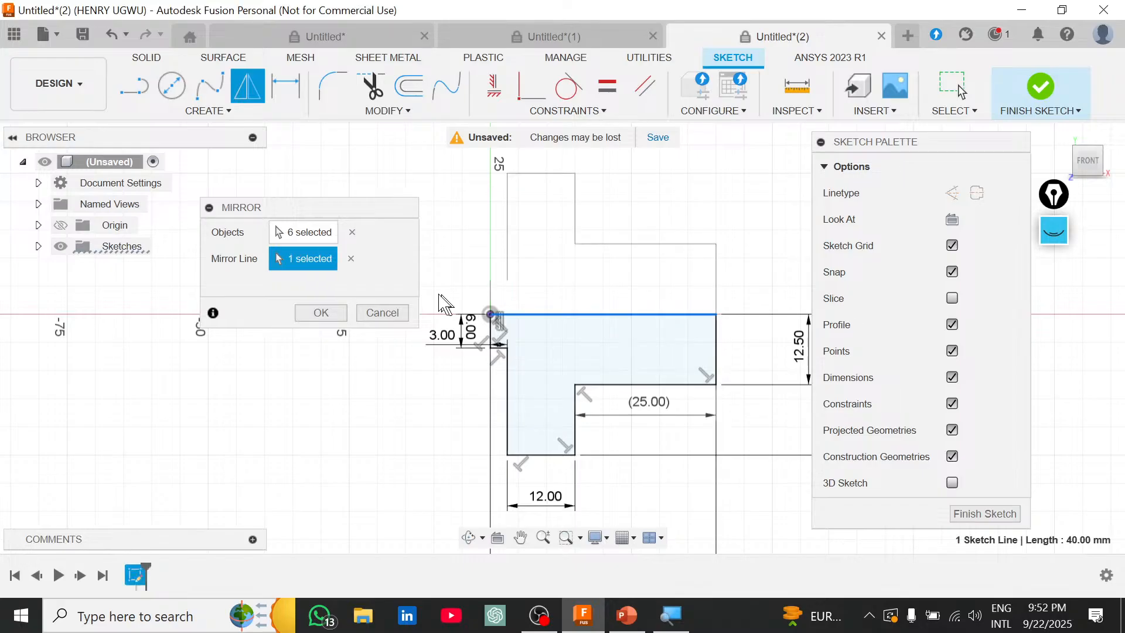
pyautogui.click(321, 312)
# Examine the mirrored curves near the origin and undo the mirror.
pyautogui.scroll(2, 551, 365)
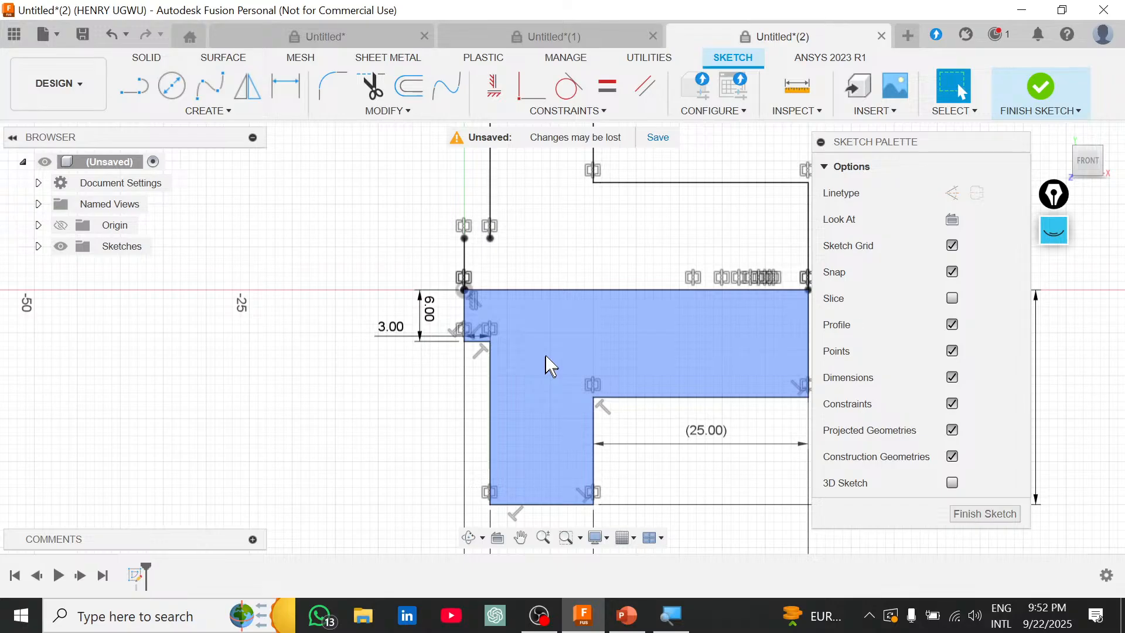
pyautogui.scroll(-1, 546, 357)
pyautogui.moveTo(518, 333)
pyautogui.mouseDown(button='middle')
pyautogui.moveTo(544, 329)
pyautogui.moveTo(517, 366)
pyautogui.mouseUp(button='middle')
pyautogui.scroll(2, 517, 366)
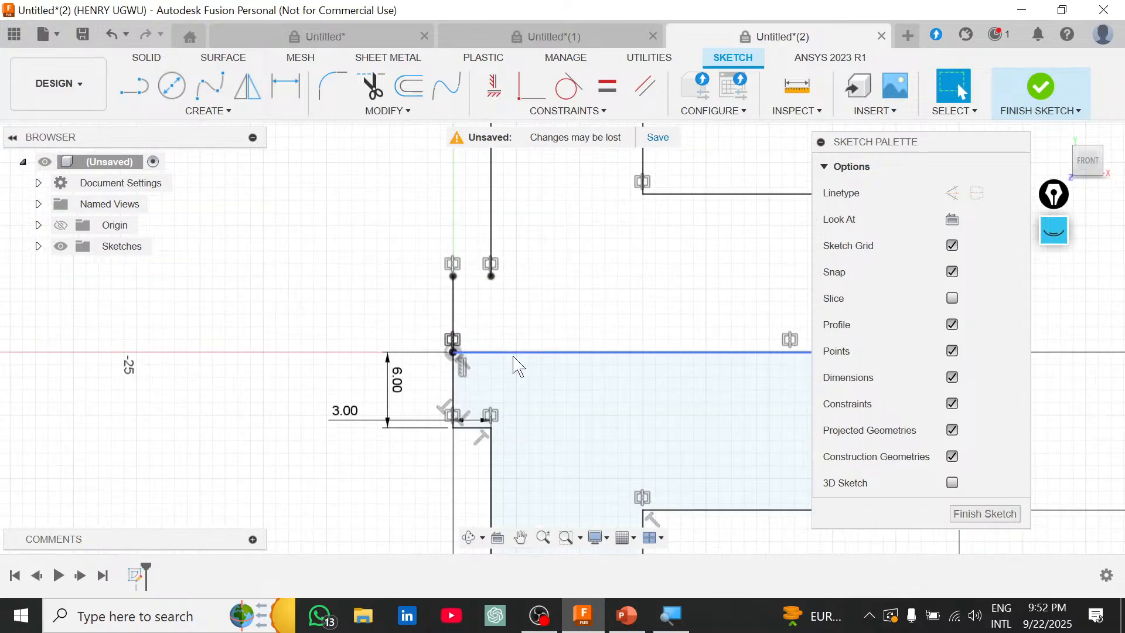
pyautogui.scroll(-5, 518, 367)
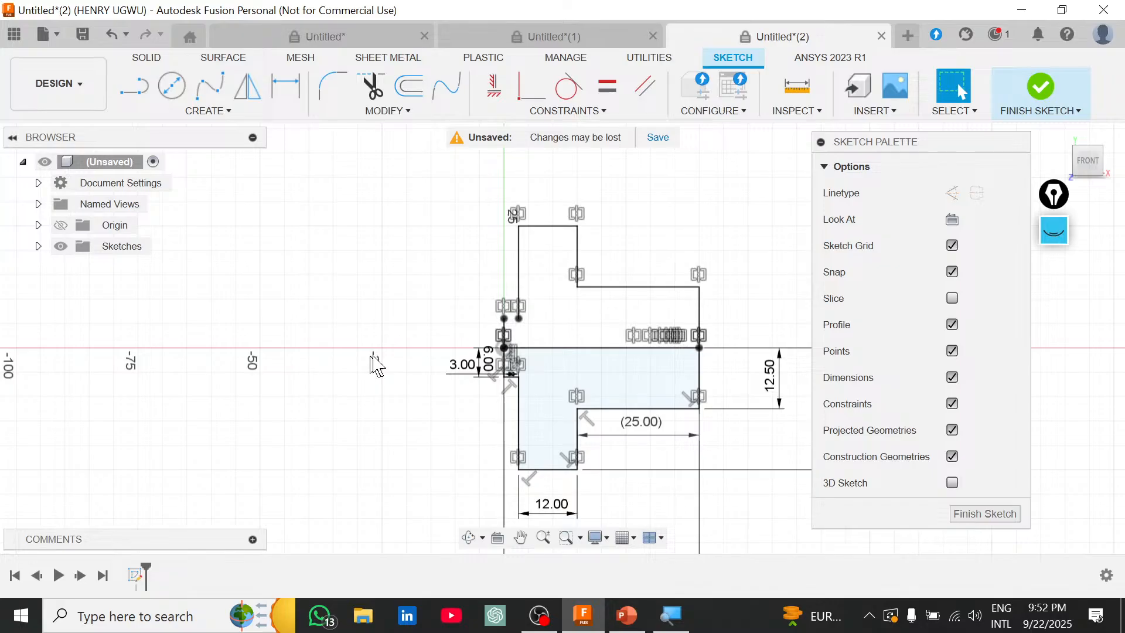
pyautogui.click(112, 36)
# Restart the sketch Mirror and reselect the shaft's end and lower edges together with the flange's three edges.
pyautogui.scroll(2, 502, 391)
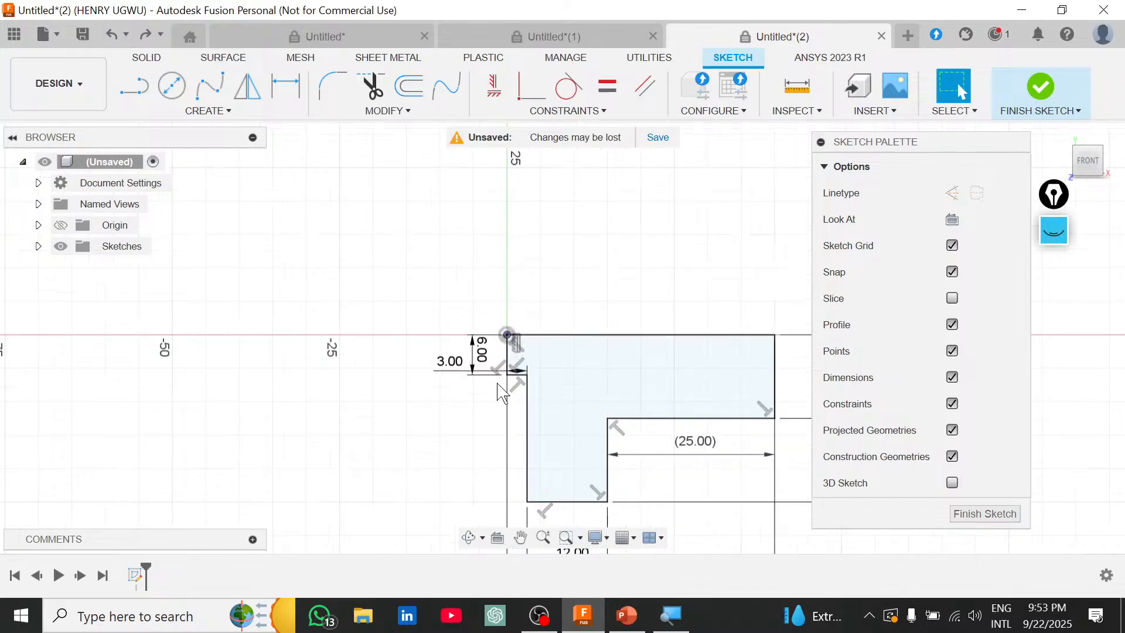
pyautogui.scroll(-1, 502, 392)
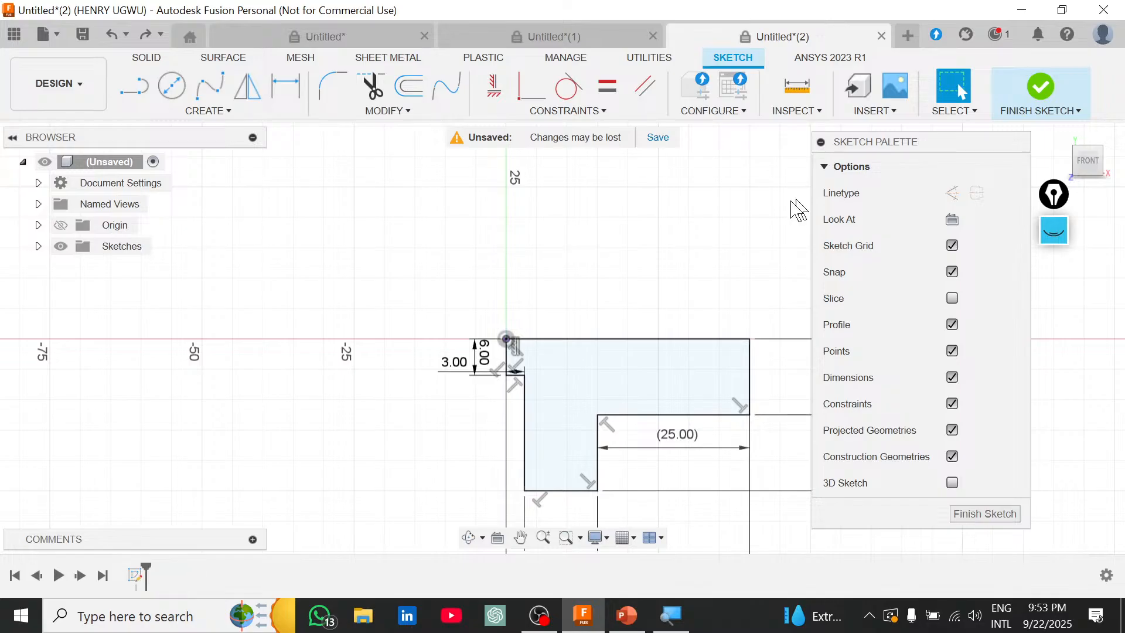
pyautogui.scroll(2, 586, 351)
pyautogui.moveTo(586, 352)
pyautogui.mouseDown(button='middle')
pyautogui.moveTo(571, 326)
pyautogui.moveTo(450, 309)
pyautogui.mouseUp(button='middle')
pyautogui.click(247, 86)
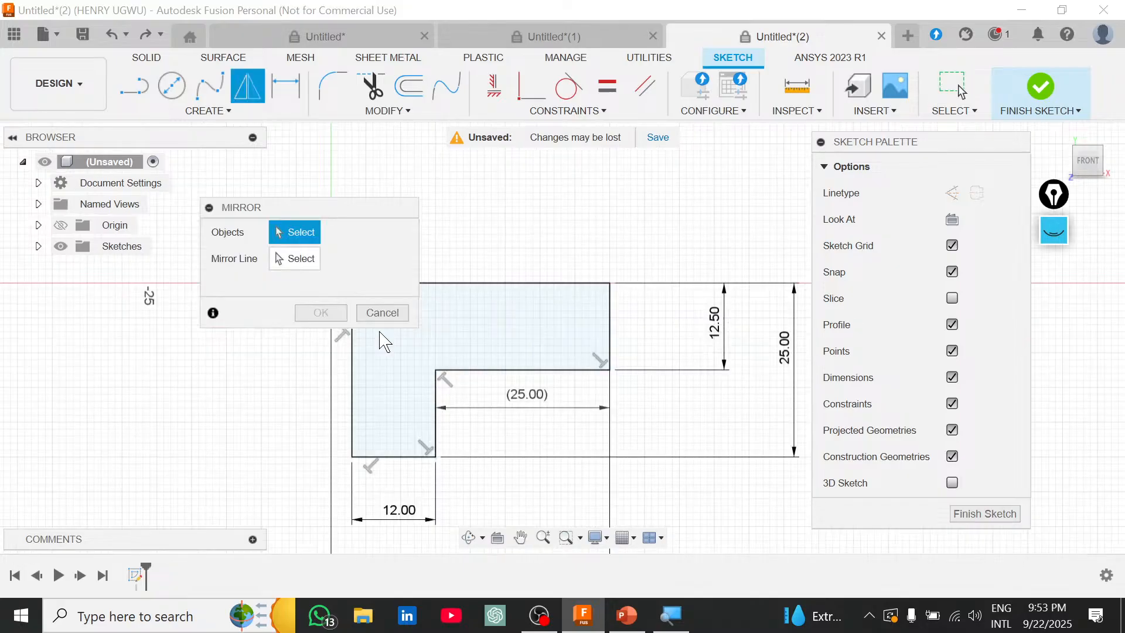
pyautogui.click(610, 346)
pyautogui.scroll(1, 595, 368)
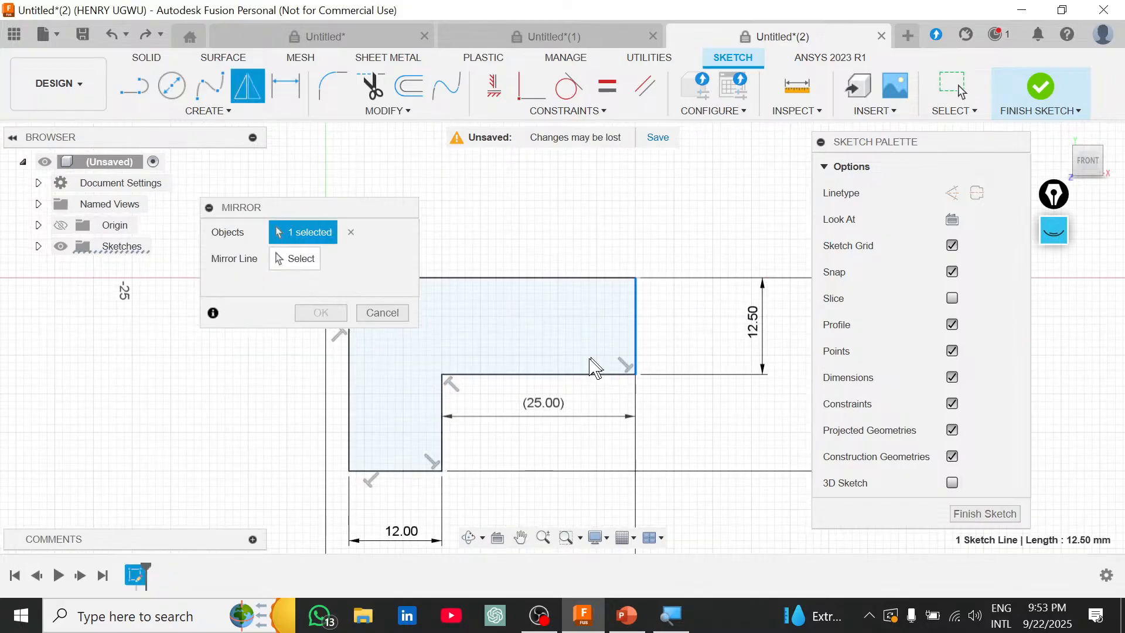
pyautogui.click(551, 374)
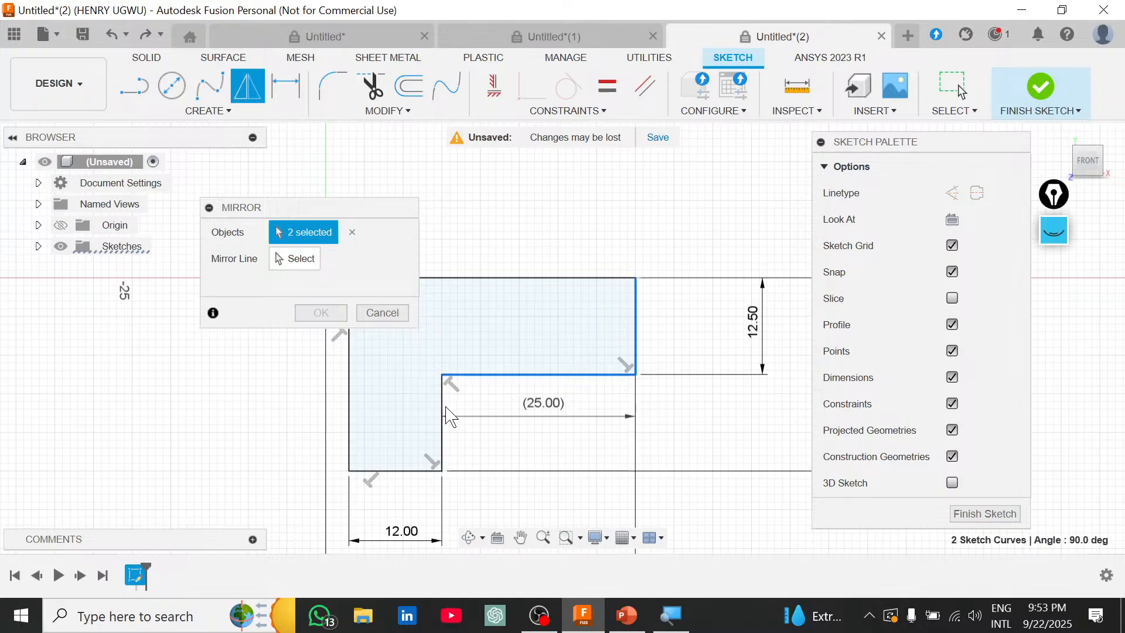
pyautogui.click(442, 417)
pyautogui.click(375, 471)
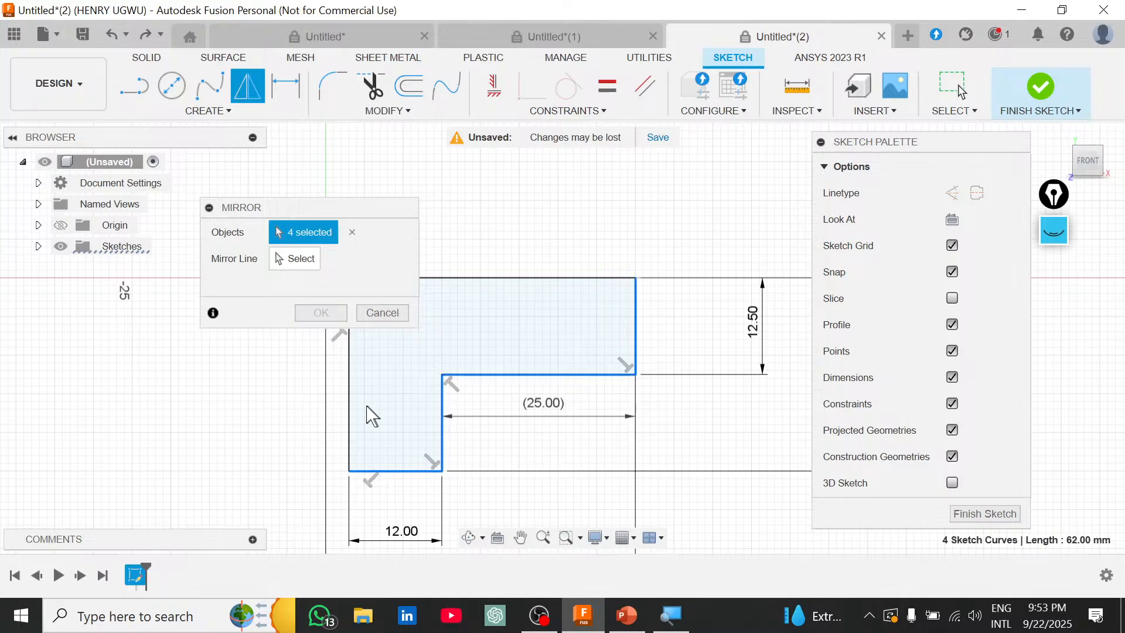
pyautogui.click(350, 404)
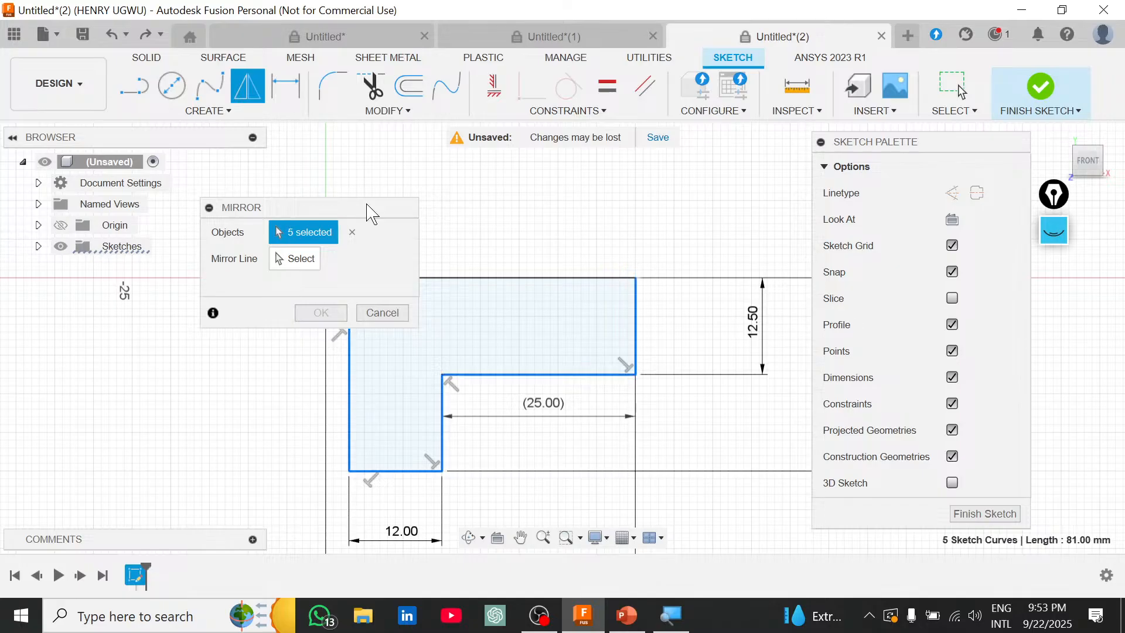
# Add both short step edges near the origin to the selection and mirror all seven curves about the long horizontal line.
pyautogui.moveTo(366, 204); pyautogui.dragTo(298, 151)
pyautogui.scroll(4, 336, 314)
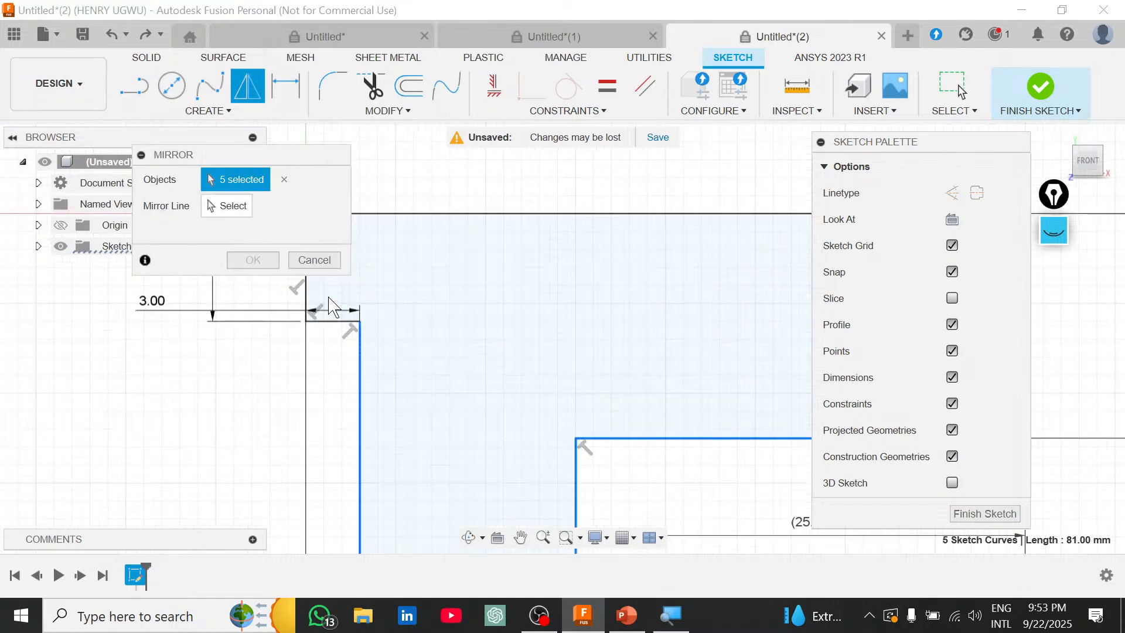
pyautogui.click(332, 321)
pyautogui.scroll(2, 327, 298)
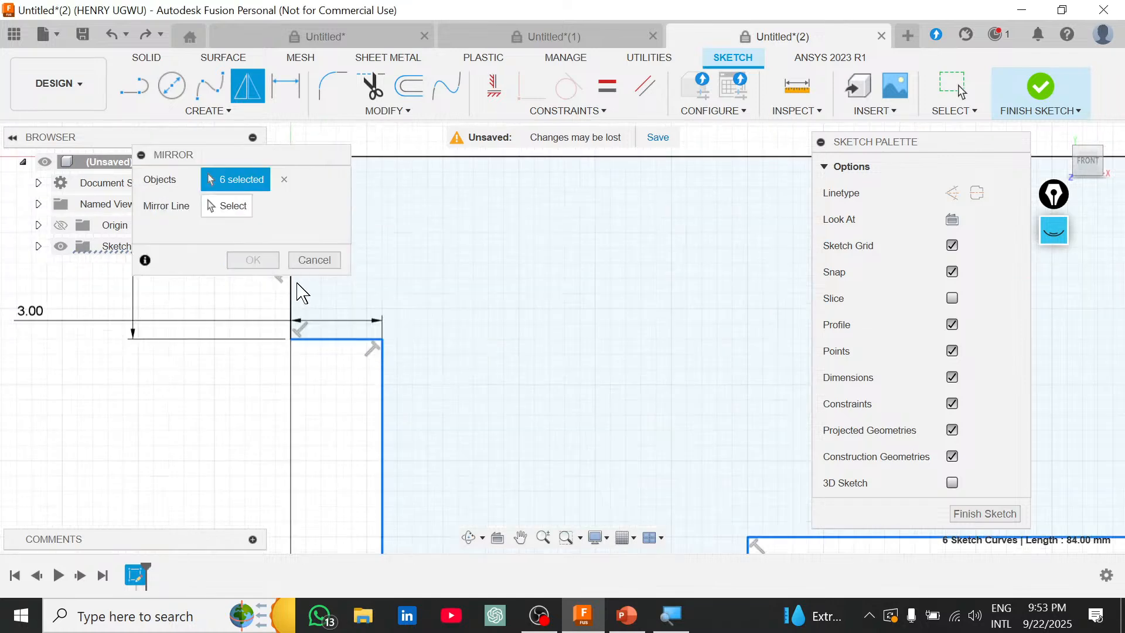
pyautogui.click(297, 284)
pyautogui.scroll(-2, 608, 315)
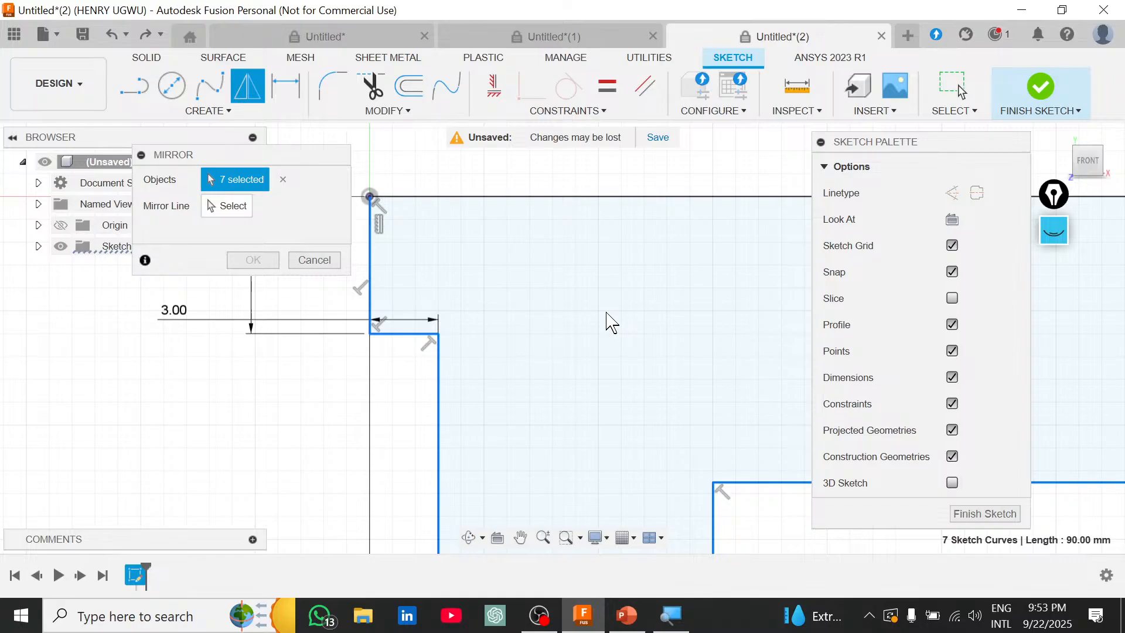
pyautogui.scroll(-2, 606, 313)
pyautogui.click(228, 207)
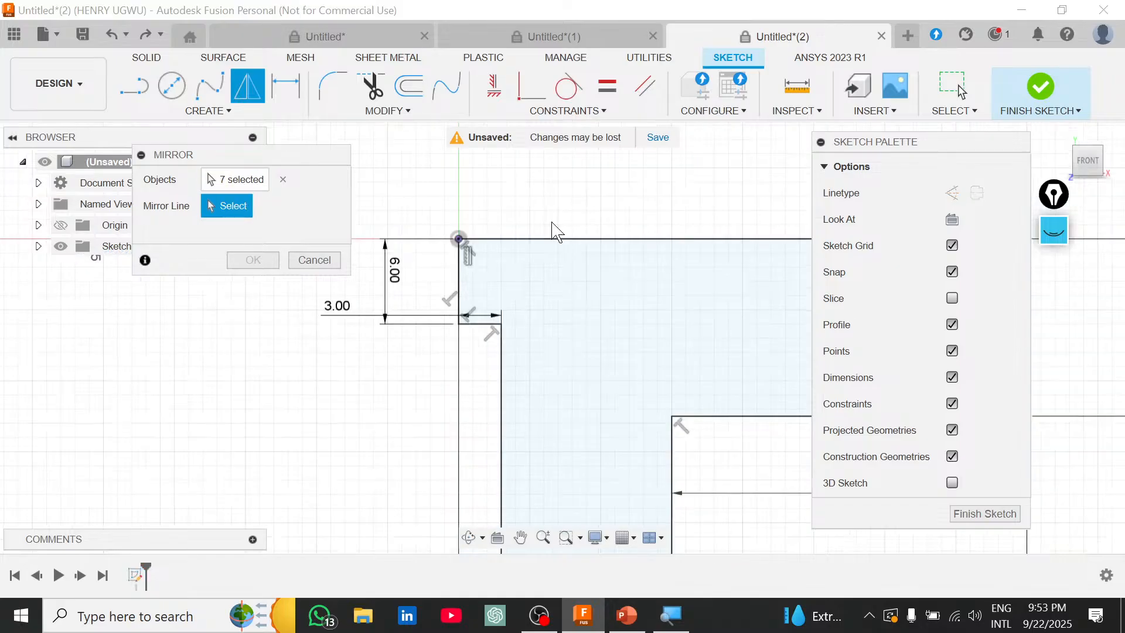
pyautogui.click(556, 238)
pyautogui.scroll(-3, 561, 302)
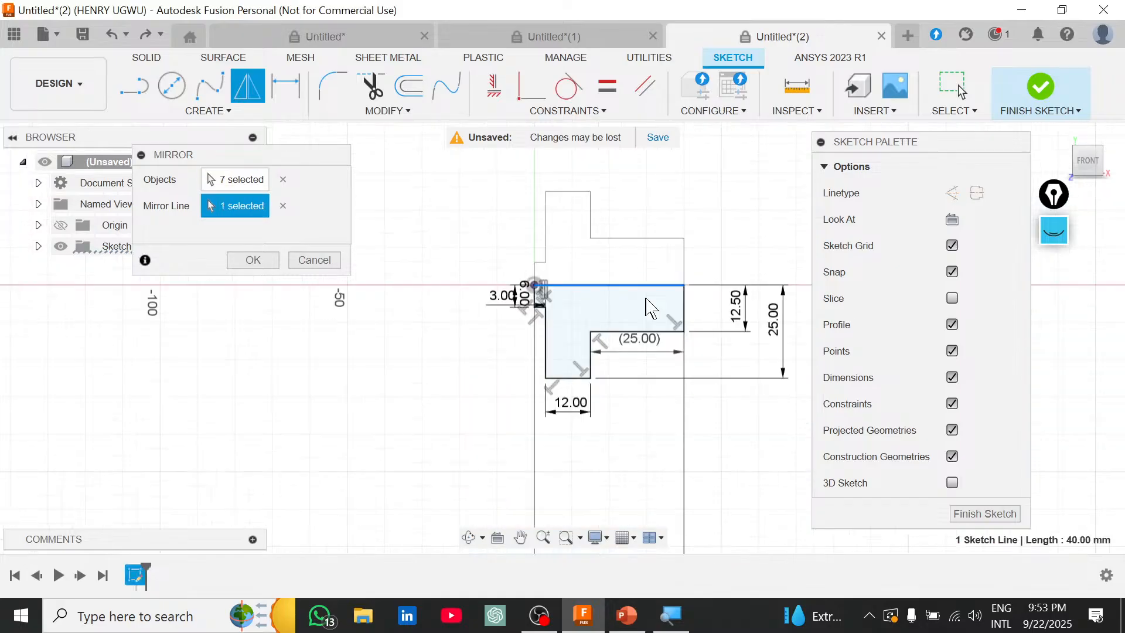
pyautogui.click(312, 260)
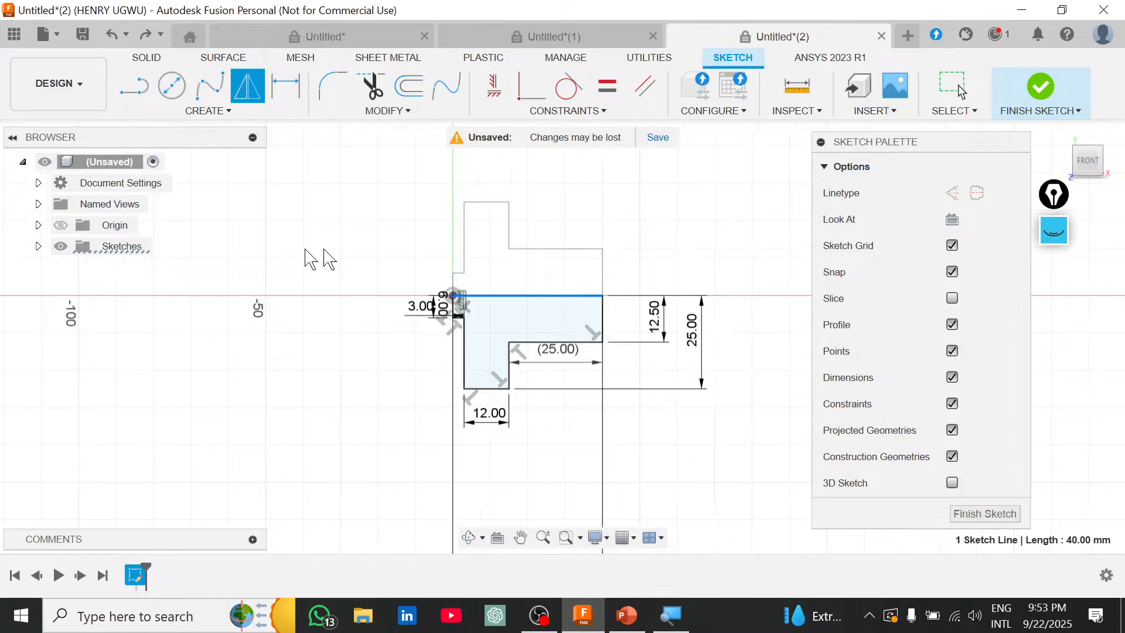
pyautogui.click(487, 284)
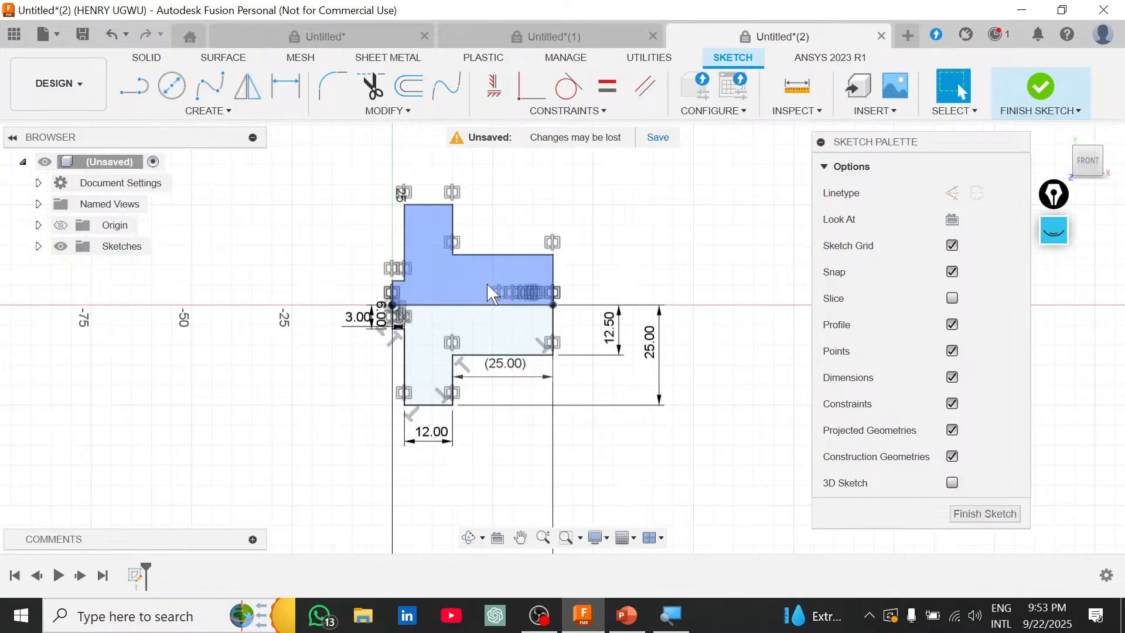
# Undo the complete seven-curve mirror, leaving only the lower half-section profile.
pyautogui.scroll(1, 499, 260)
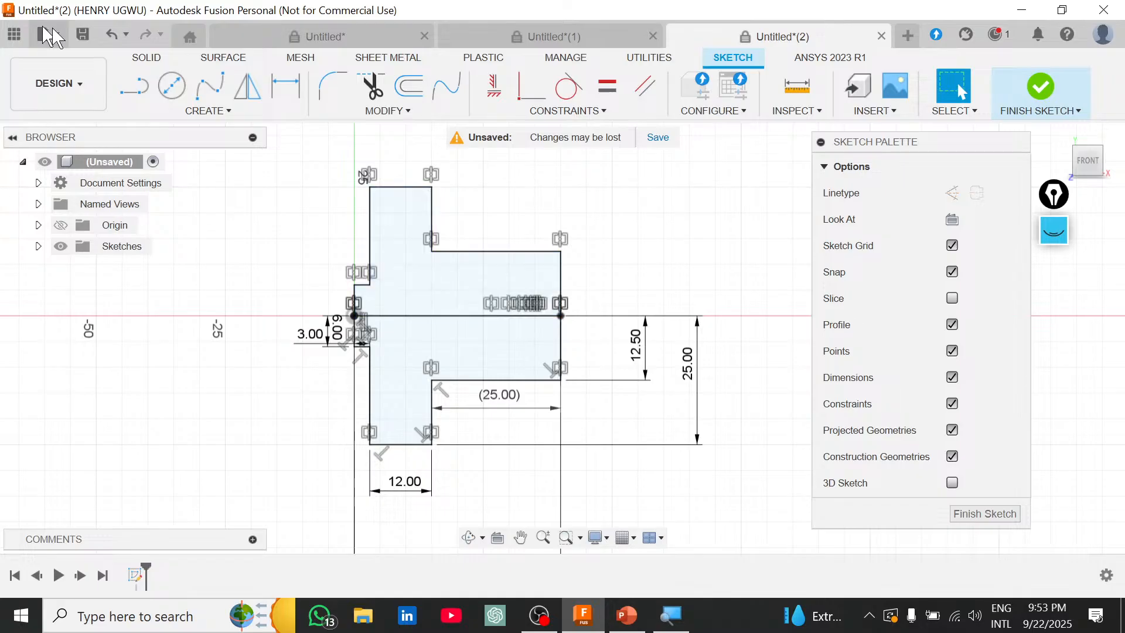
pyautogui.hotkey('ctrl', 'z')
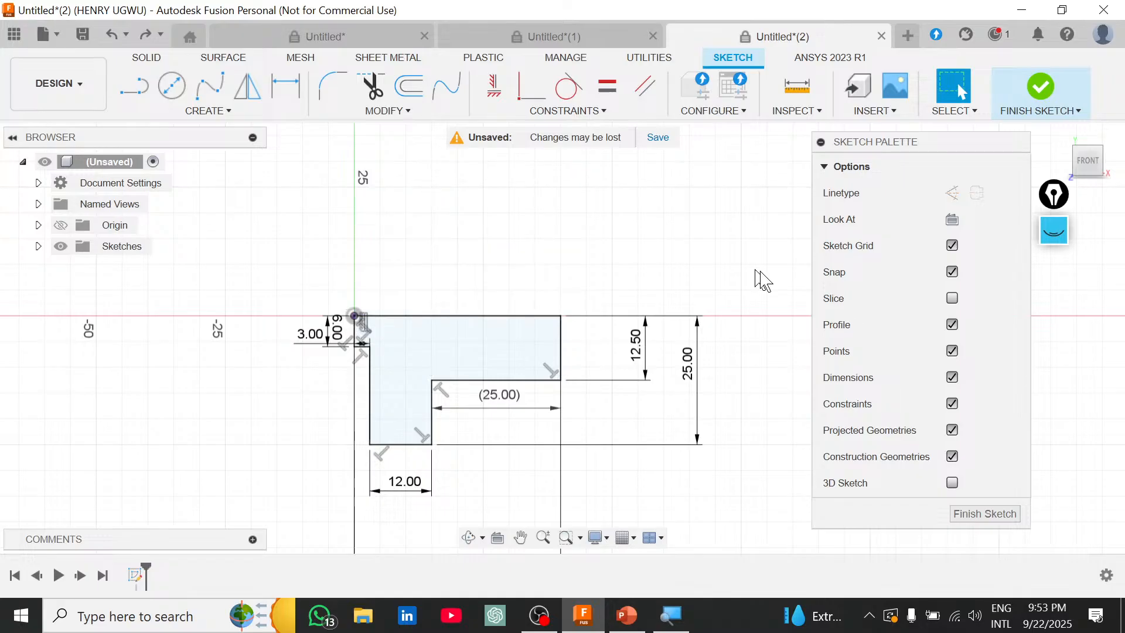
# Finish the sketch and revolve the half-section profile 360 degrees about its long horizontal edge as a new body.
pyautogui.click(1058, 98)
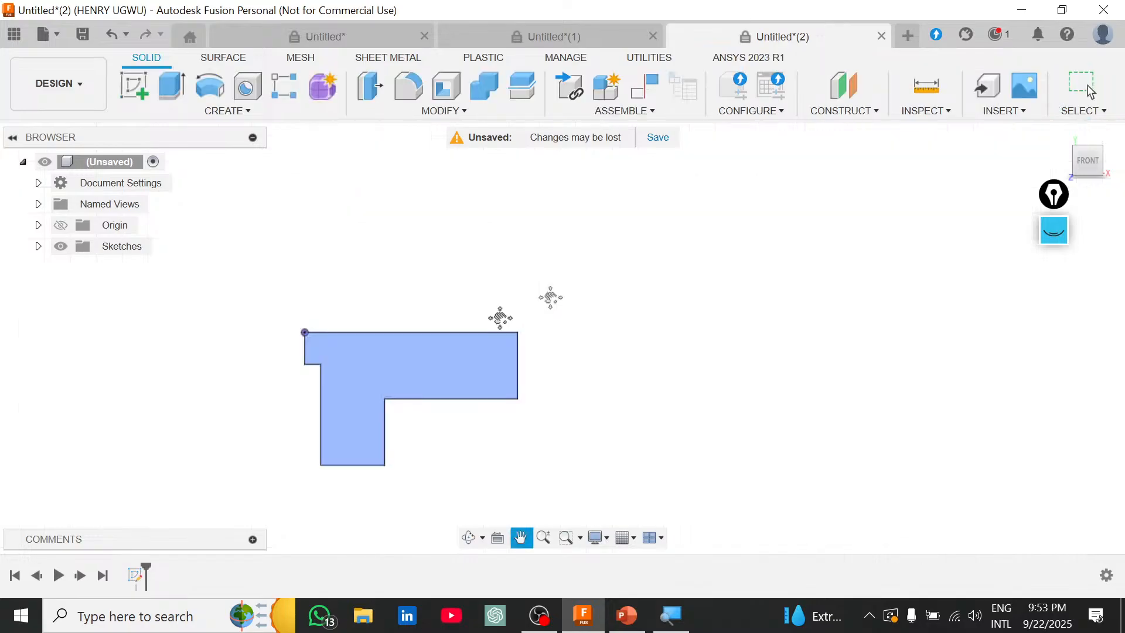
pyautogui.moveTo(500, 318); pyautogui.dragTo(616, 266)
pyautogui.press('Escape')
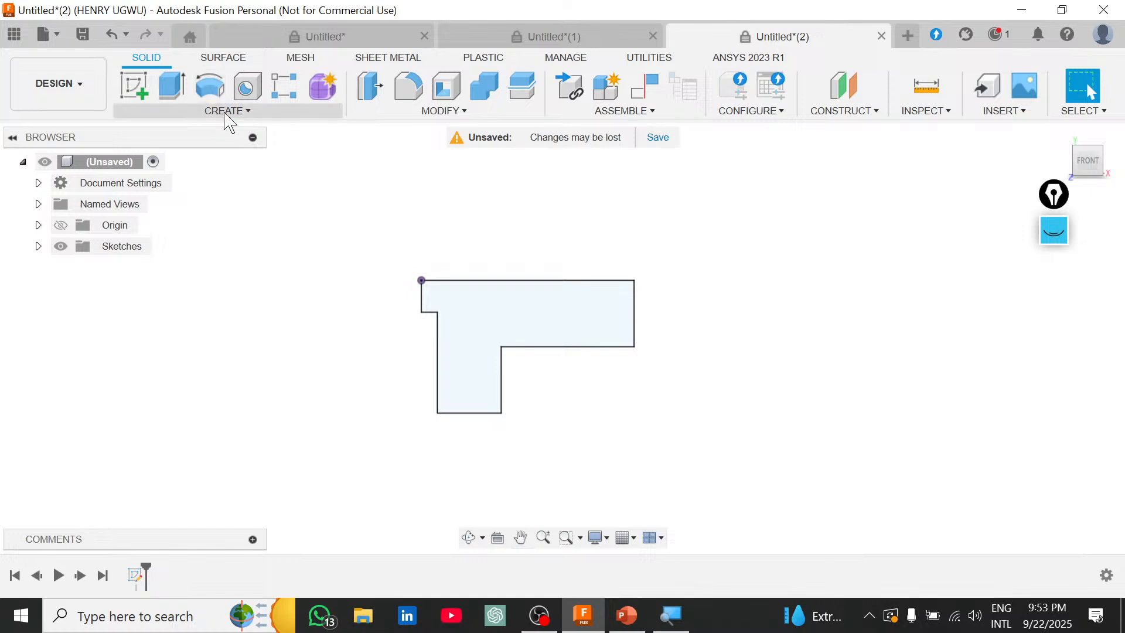
pyautogui.click(227, 112)
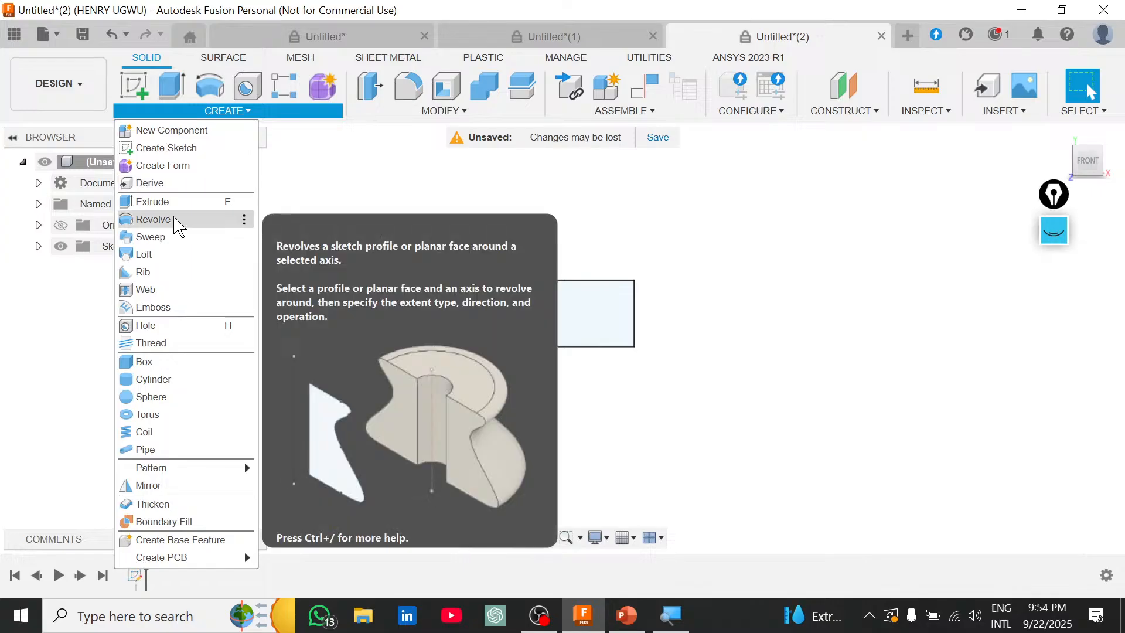
pyautogui.click(153, 219)
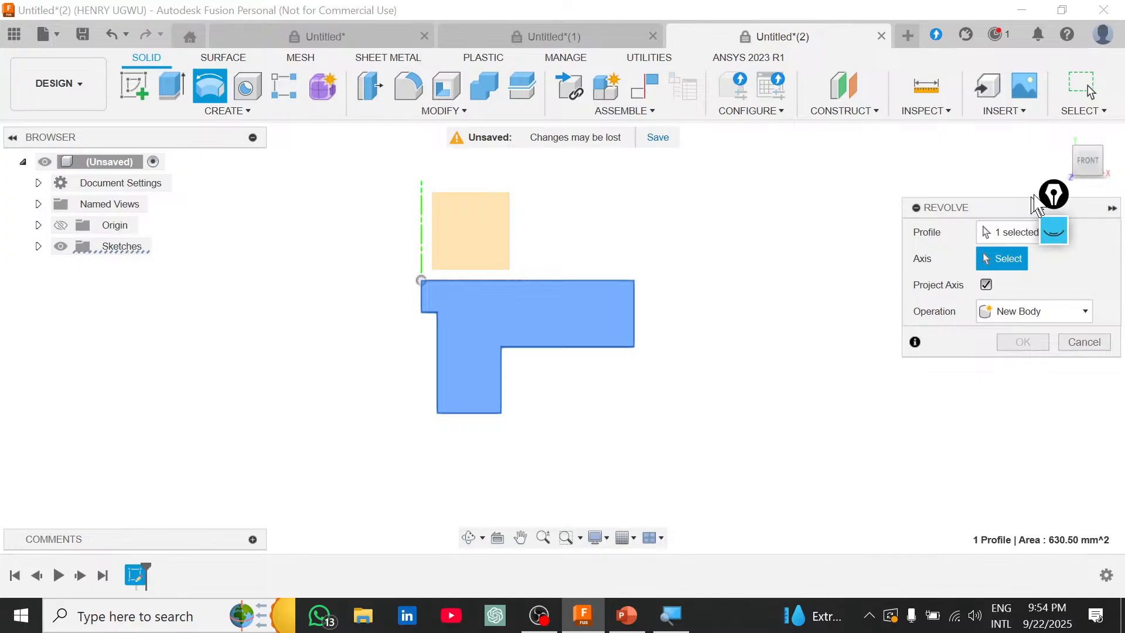
pyautogui.click(621, 287)
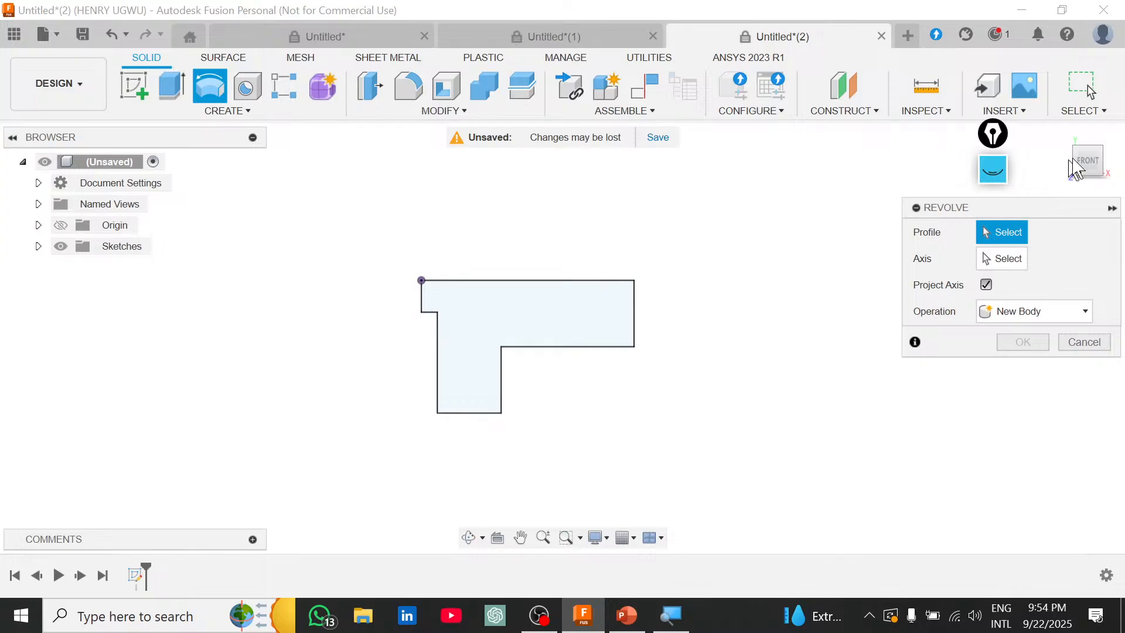
pyautogui.click(515, 307)
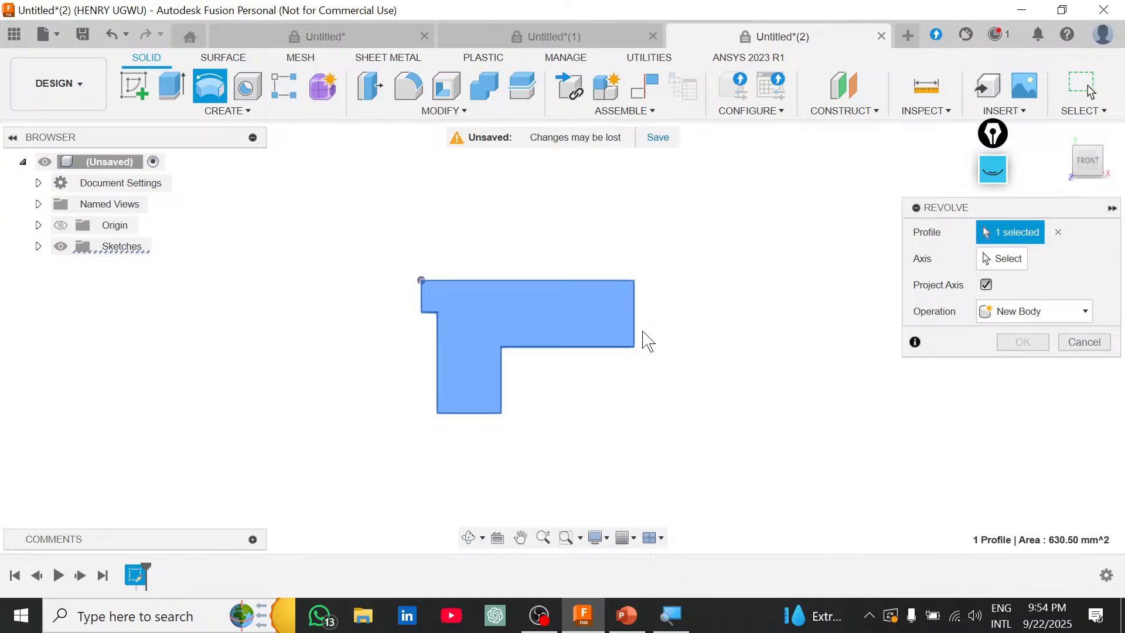
pyautogui.click(1001, 261)
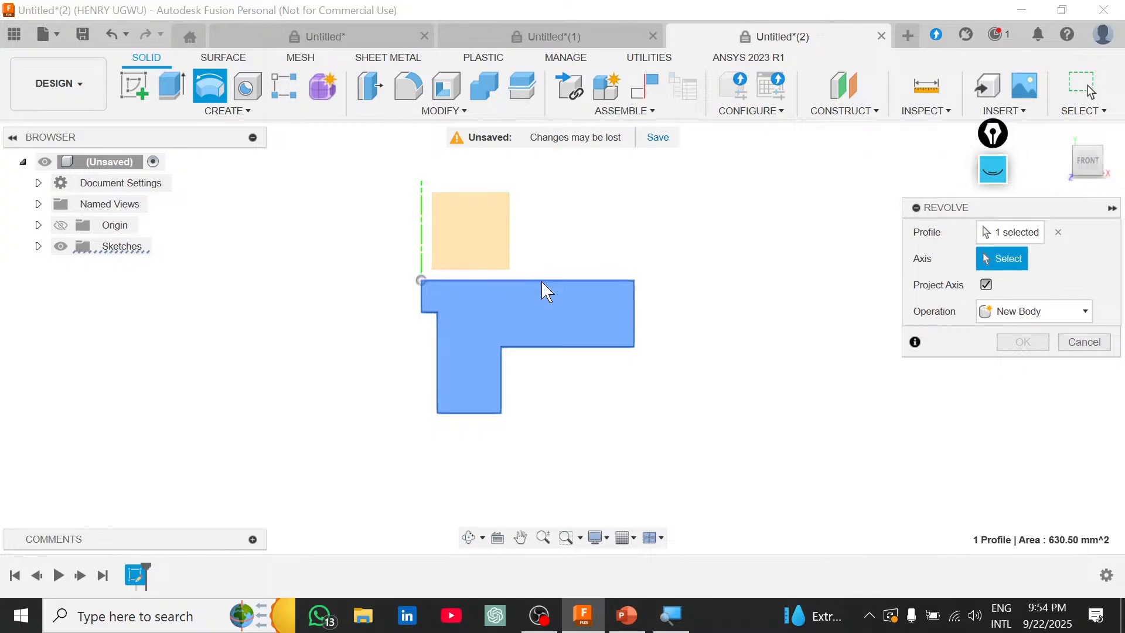
pyautogui.click(542, 282)
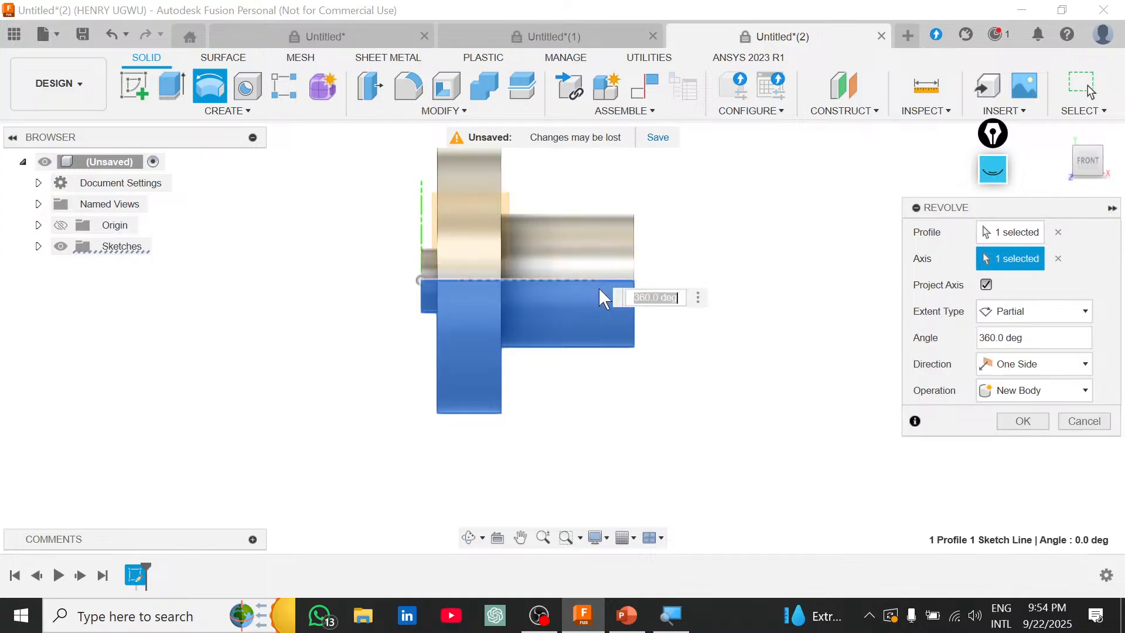
pyautogui.scroll(-2, 654, 377)
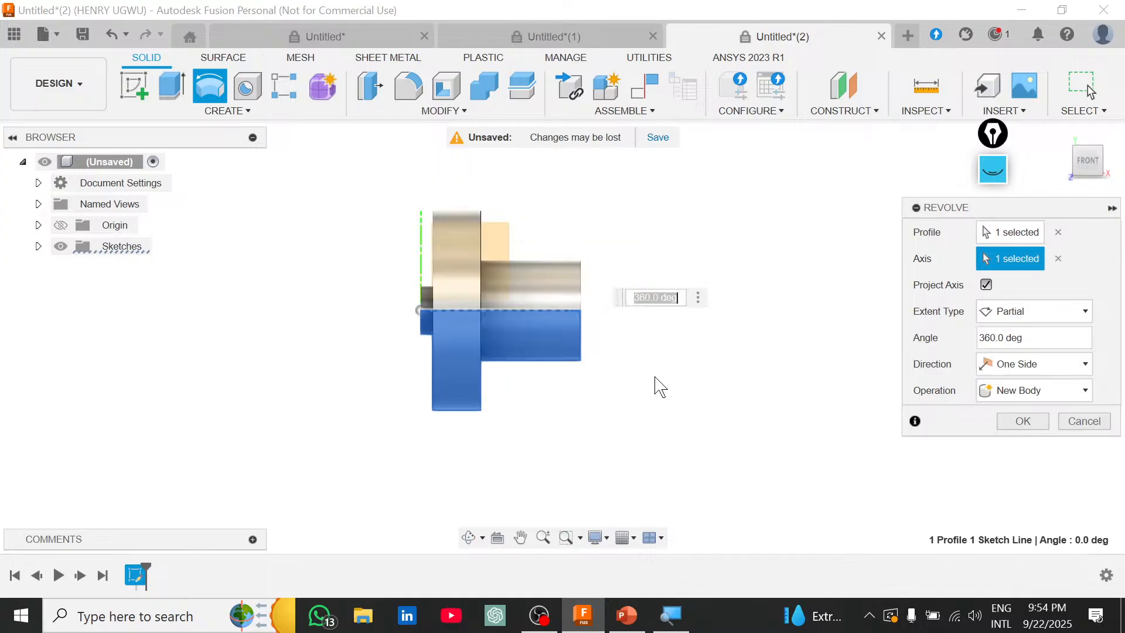
pyautogui.keyDown('shift'); pyautogui.moveTo(660, 387); pyautogui.dragTo(545, 211, button='middle'); pyautogui.keyUp('shift')
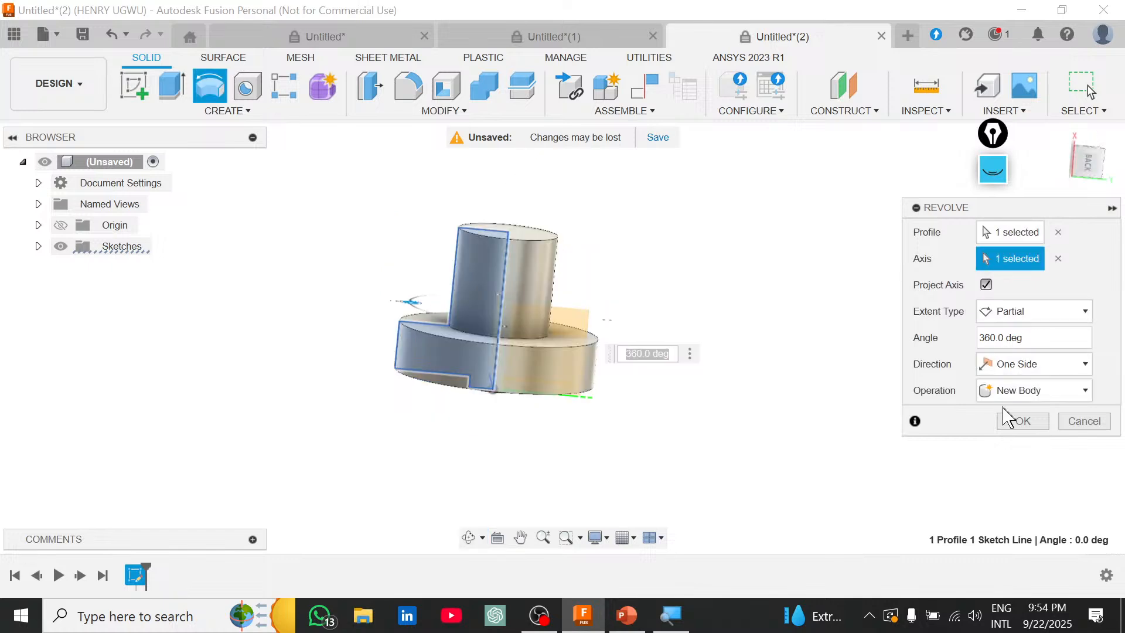
pyautogui.click(1008, 419)
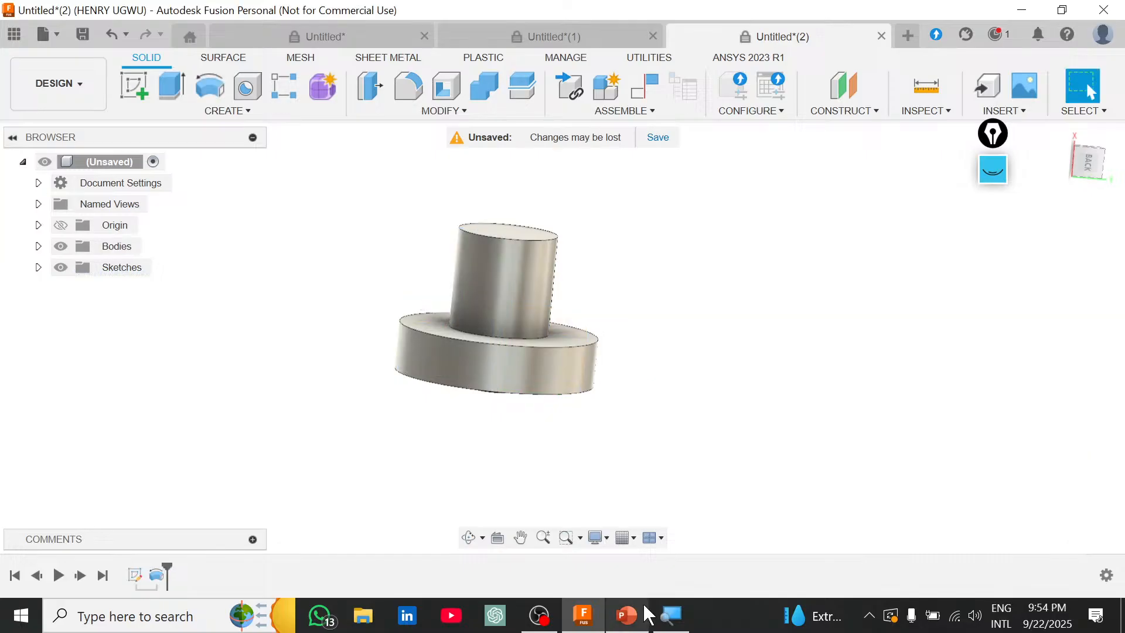
# Check the PowerPoint drawing, return to Fusion and select the flange's outer front edge and the small boss's end edge for a Chamfer.
pyautogui.click(644, 604)
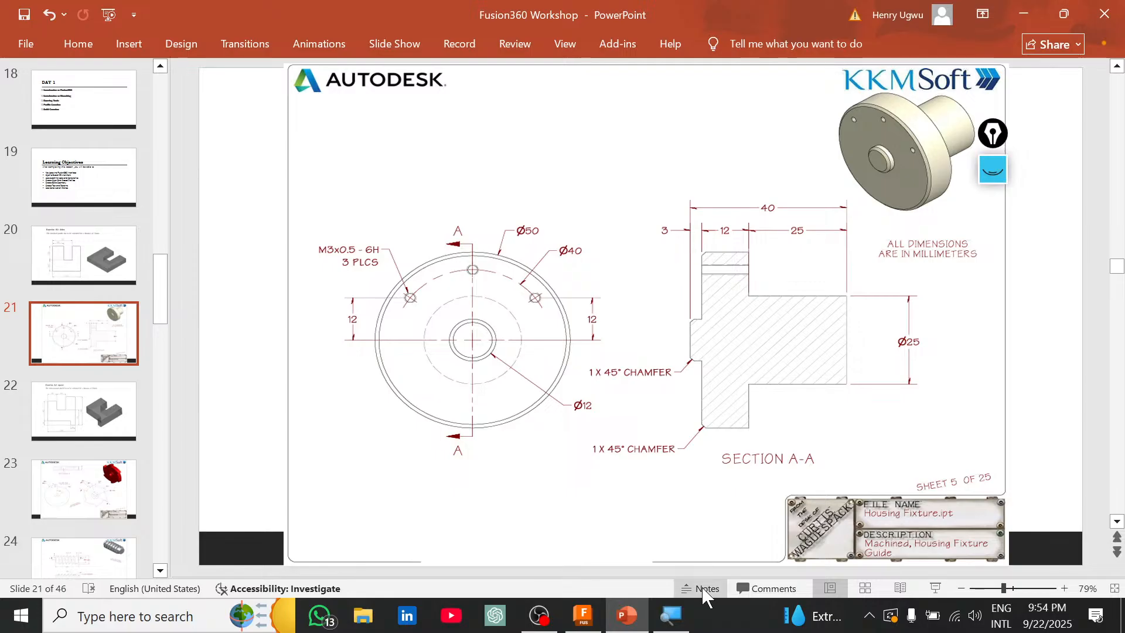
pyautogui.click(584, 616)
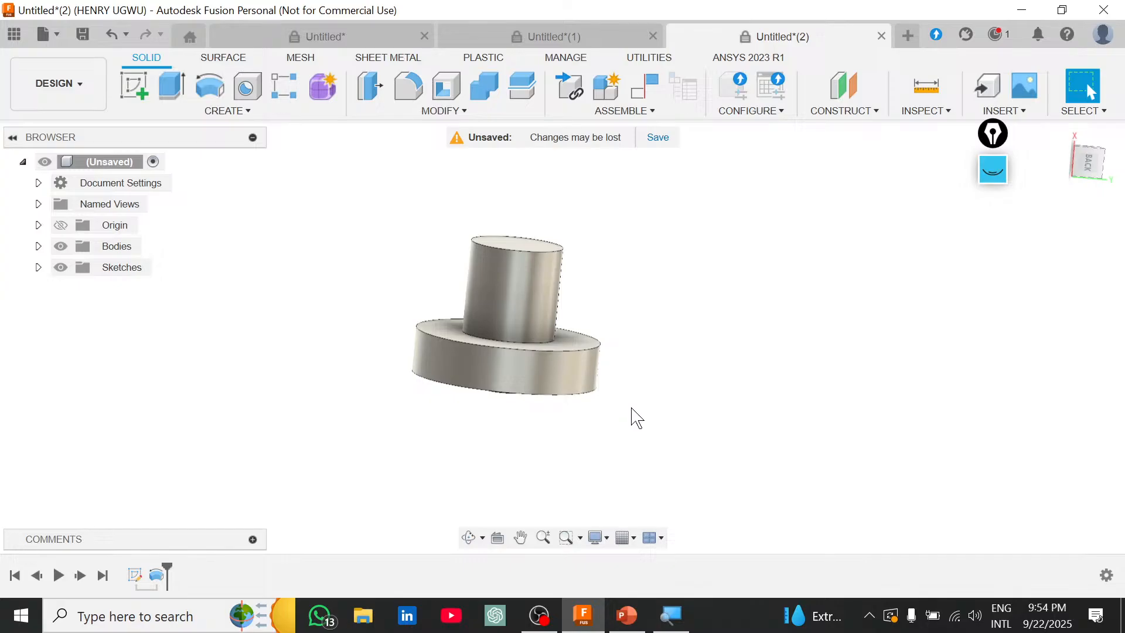
pyautogui.keyDown('shift'); pyautogui.moveTo(631, 408); pyautogui.dragTo(571, 372, button='middle'); pyautogui.keyUp('shift')
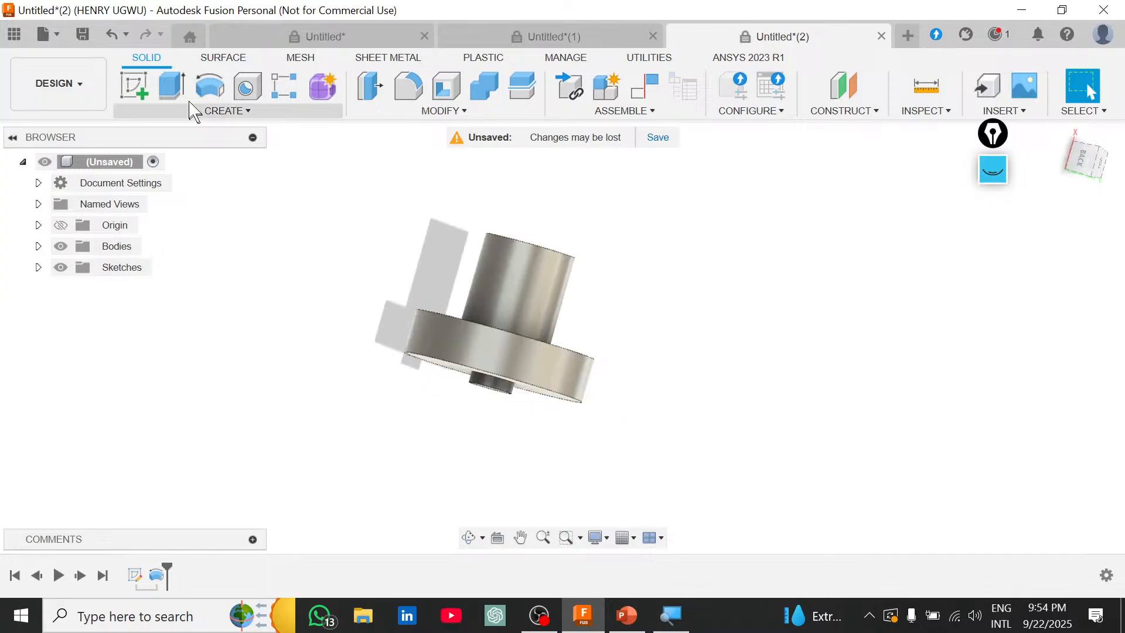
pyautogui.click(385, 111)
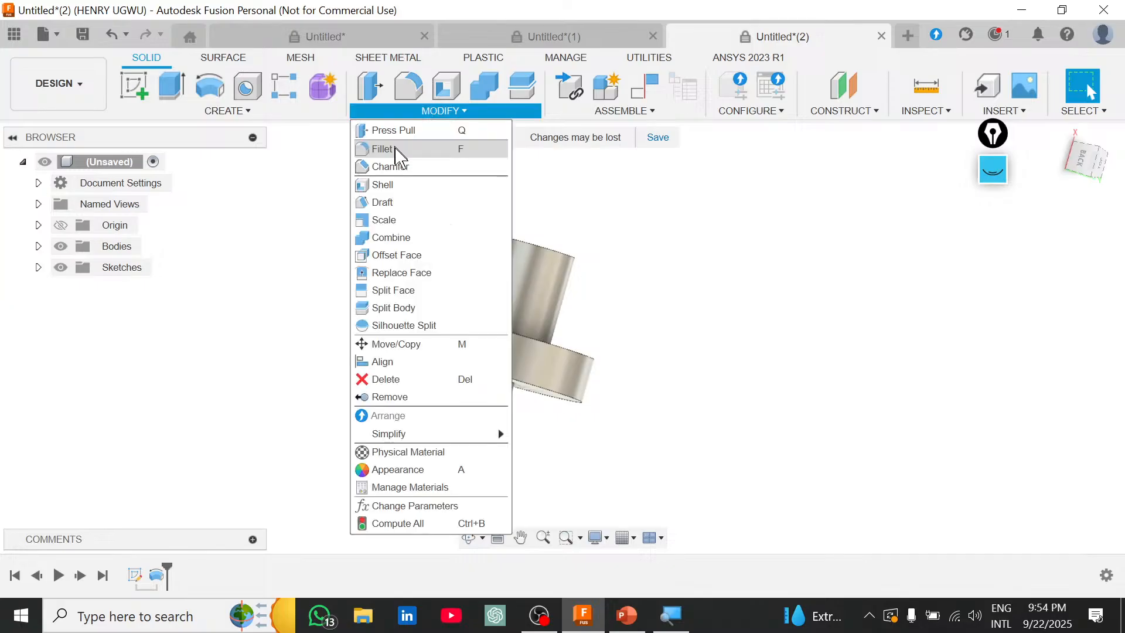
pyautogui.click(394, 166)
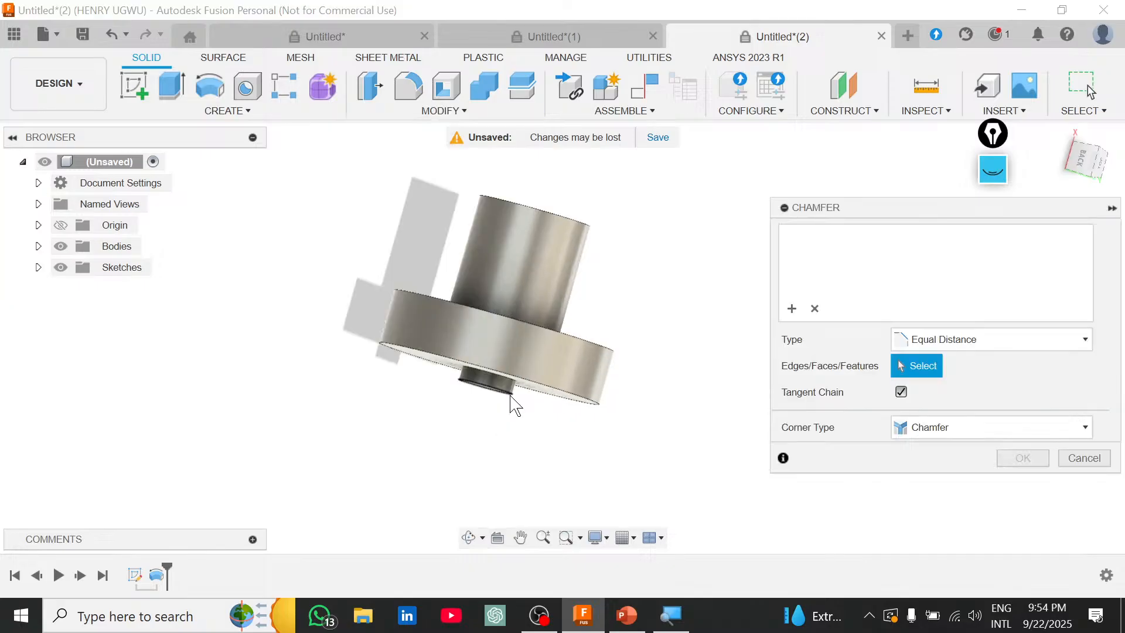
pyautogui.keyDown('shift'); pyautogui.moveTo(511, 402); pyautogui.dragTo(518, 328, button='middle'); pyautogui.keyUp('shift')
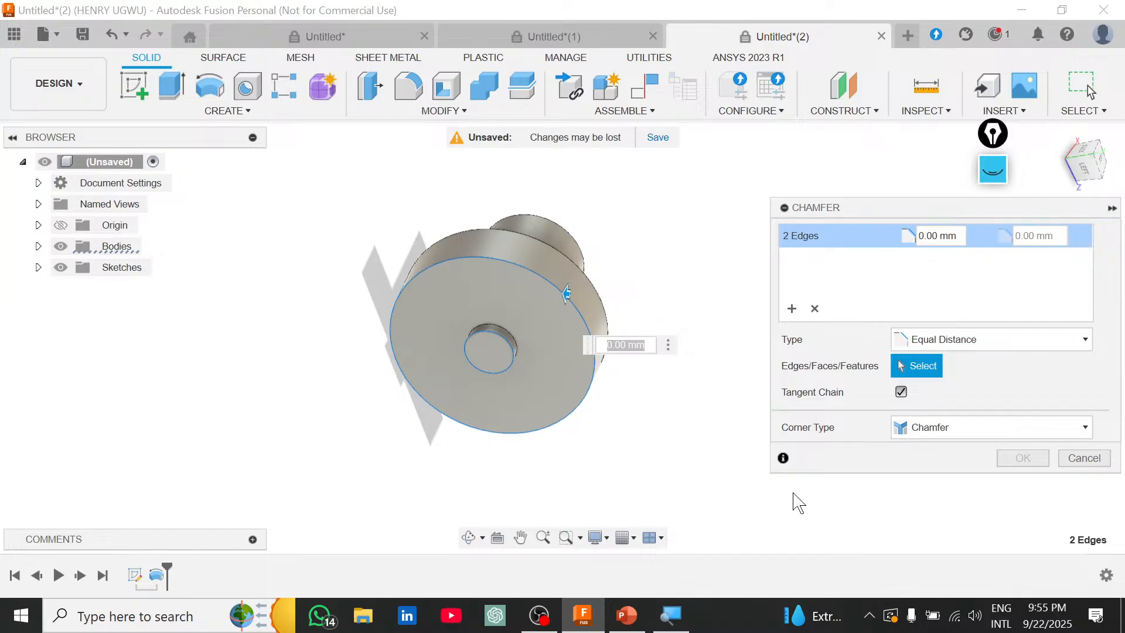
# Recheck the chamfer callouts in PowerPoint, then chamfer both selected edges in Fusion with Distance and Angle at 1 mm and 45 degrees.
pyautogui.hotkey('alt', 'Tab')
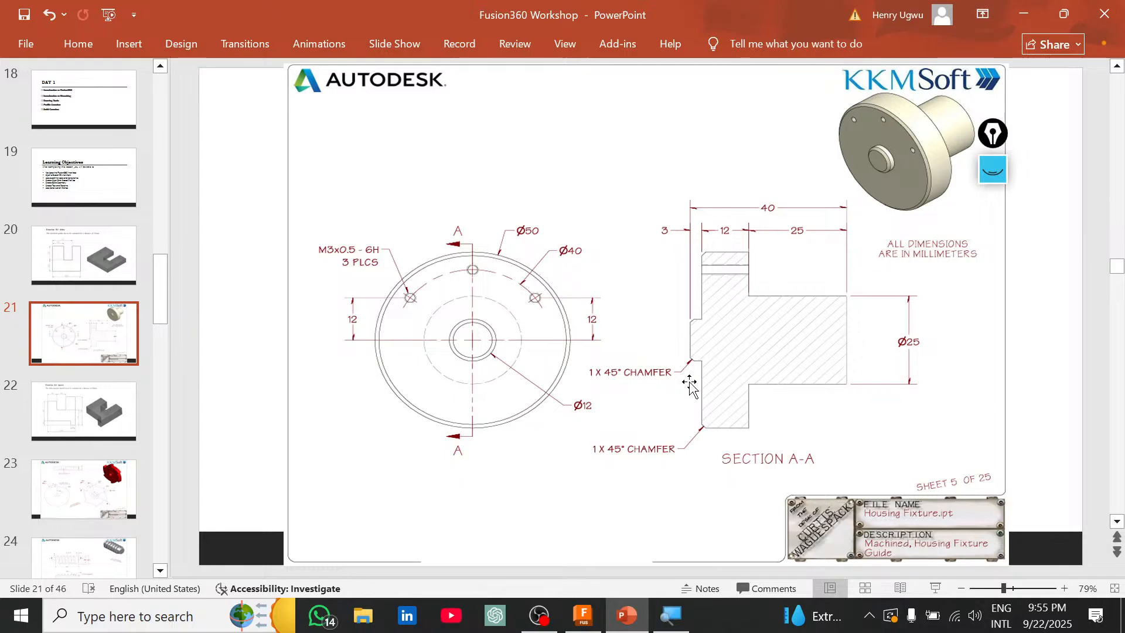
pyautogui.click(579, 615)
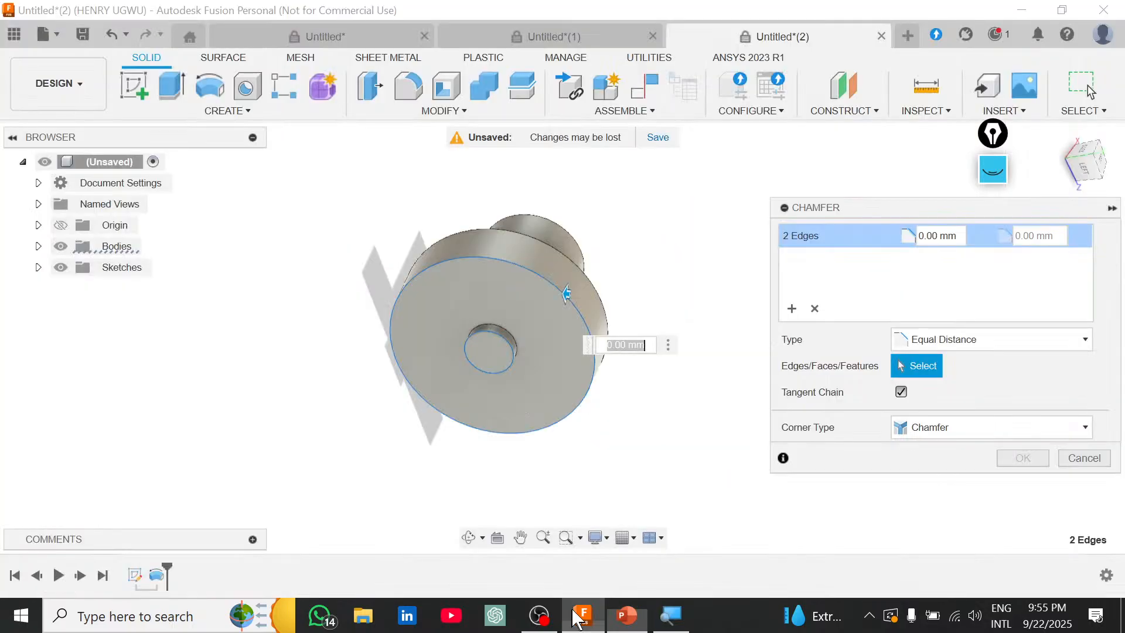
pyautogui.click(970, 339)
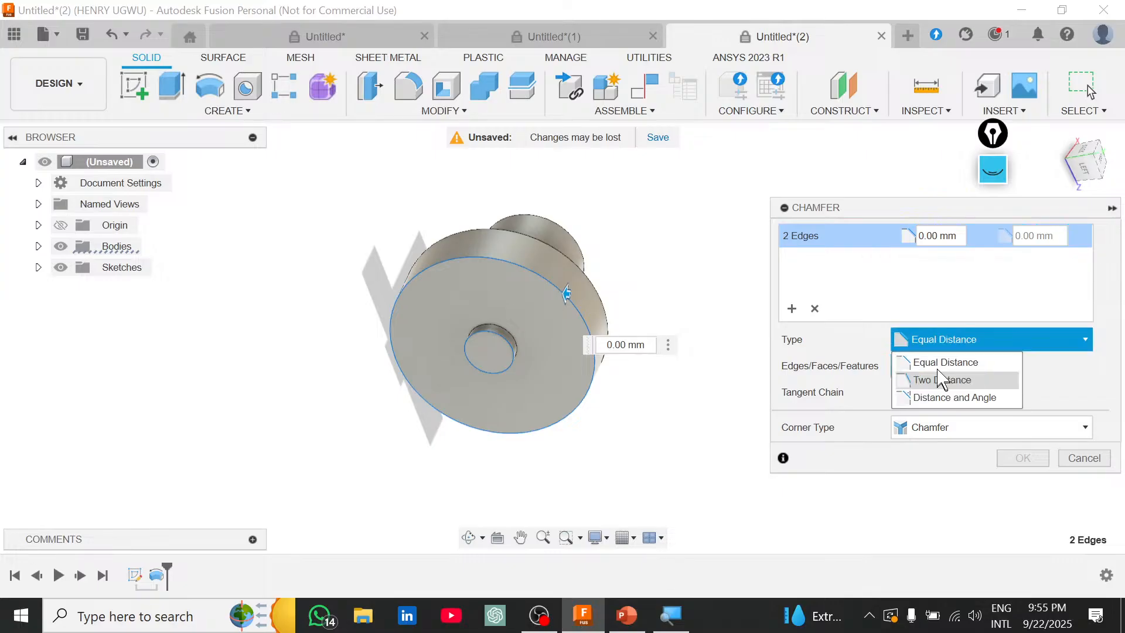
pyautogui.click(954, 397)
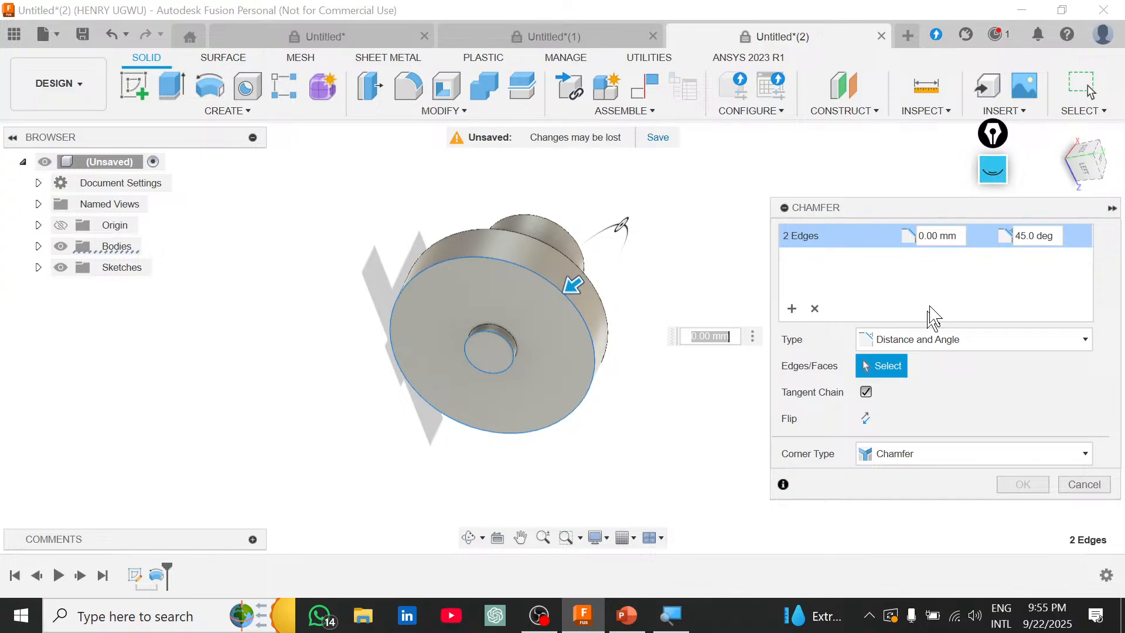
pyautogui.moveTo(959, 237); pyautogui.dragTo(902, 236)
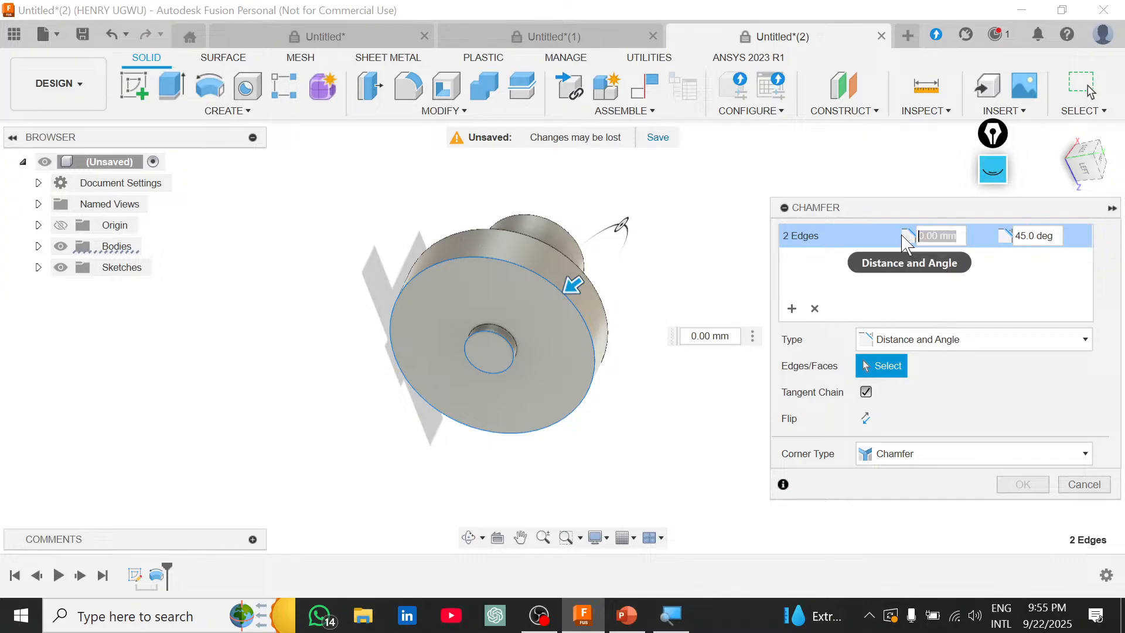
pyautogui.write('1')
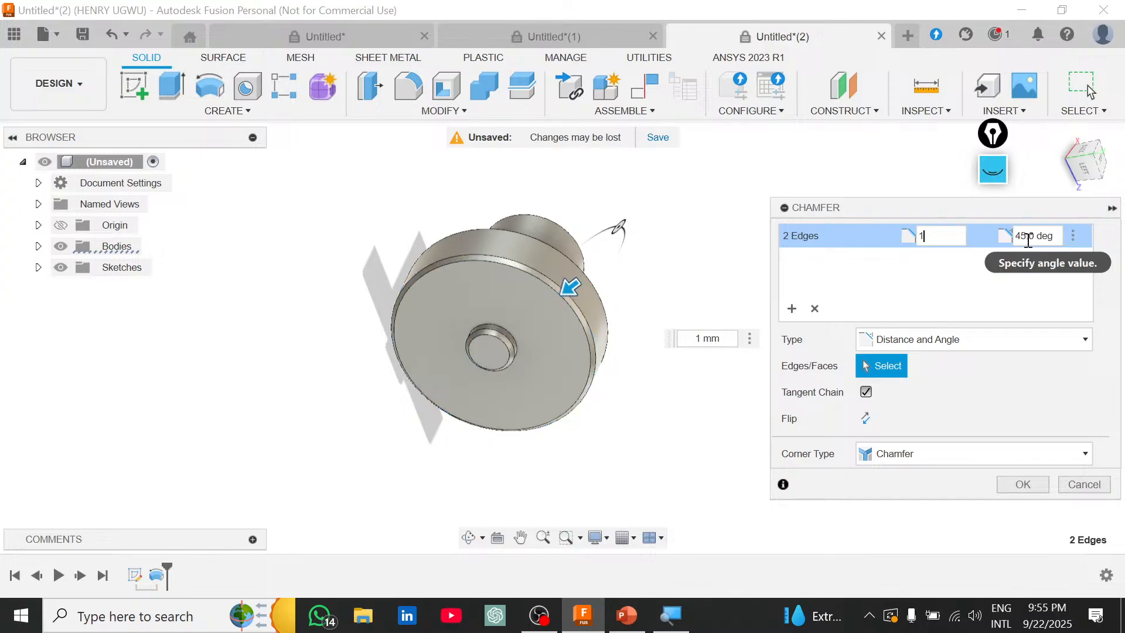
pyautogui.click(1002, 486)
pyautogui.keyDown('shift'); pyautogui.moveTo(1002, 486); pyautogui.dragTo(636, 624, button='middle'); pyautogui.keyUp('shift')
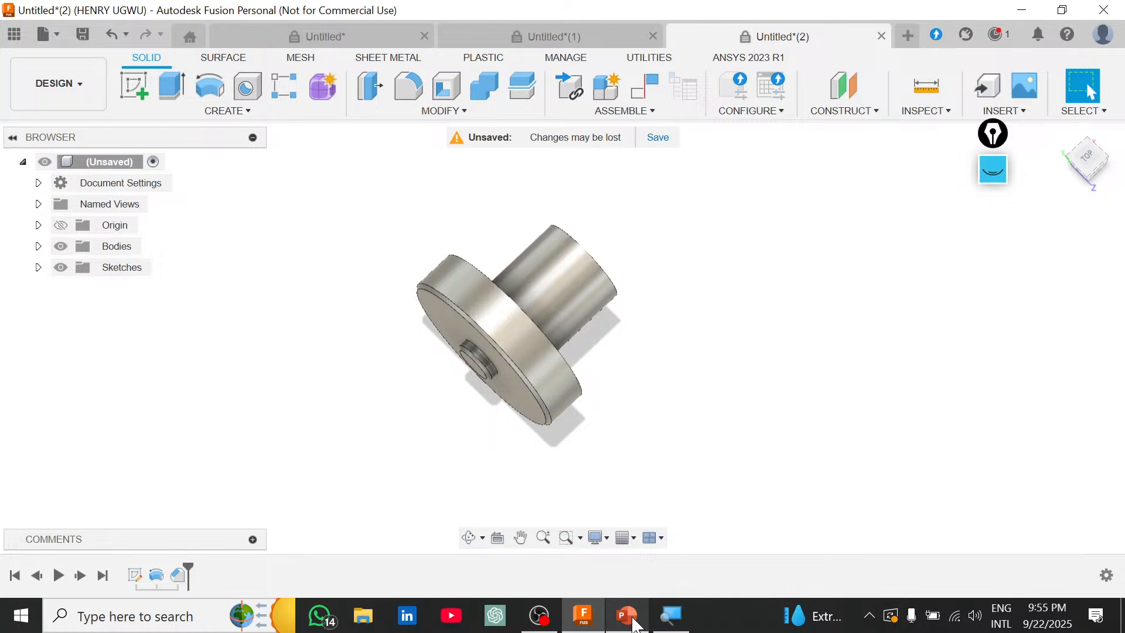
# Review the drawing in PowerPoint, return to Fusion and apply the Cherry wood appearance to the fixture body.
pyautogui.click(636, 625)
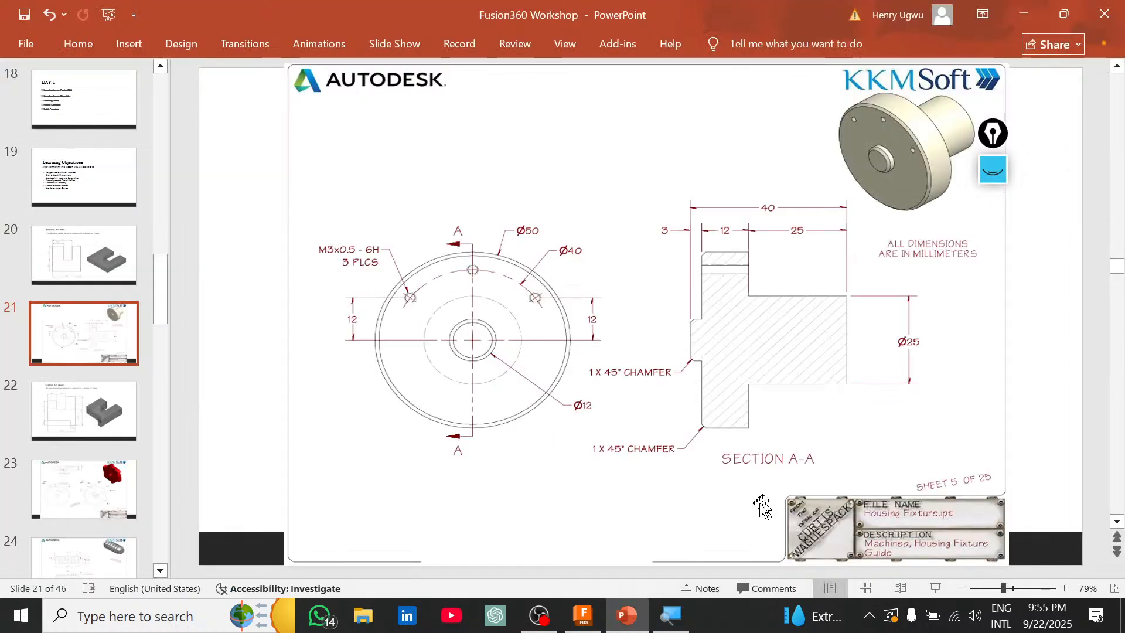
pyautogui.click(596, 621)
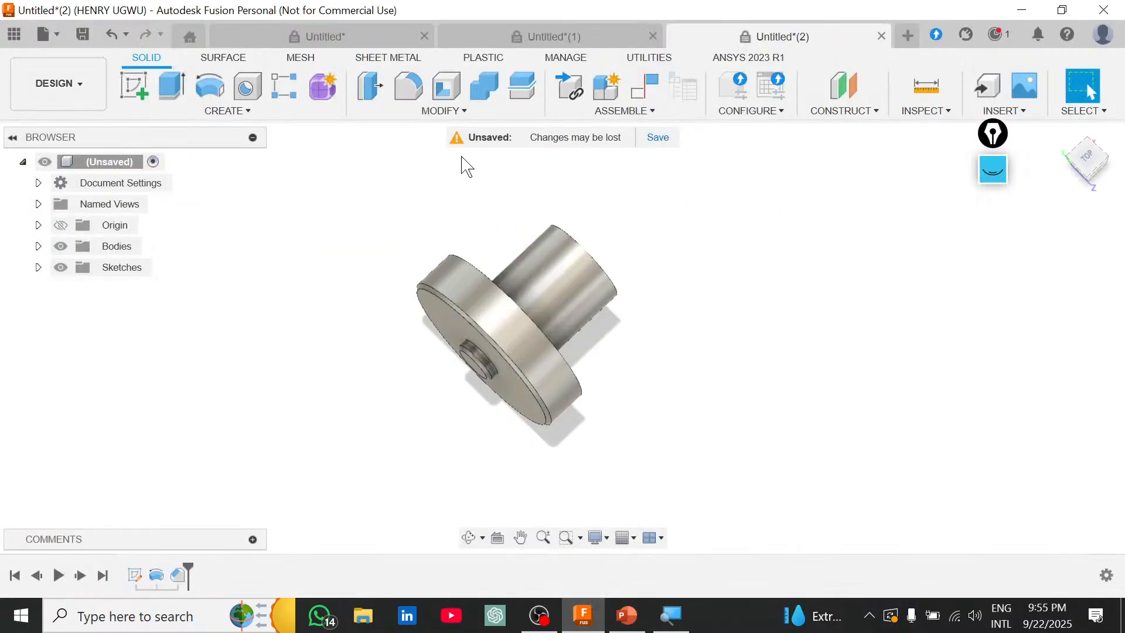
pyautogui.click(441, 110)
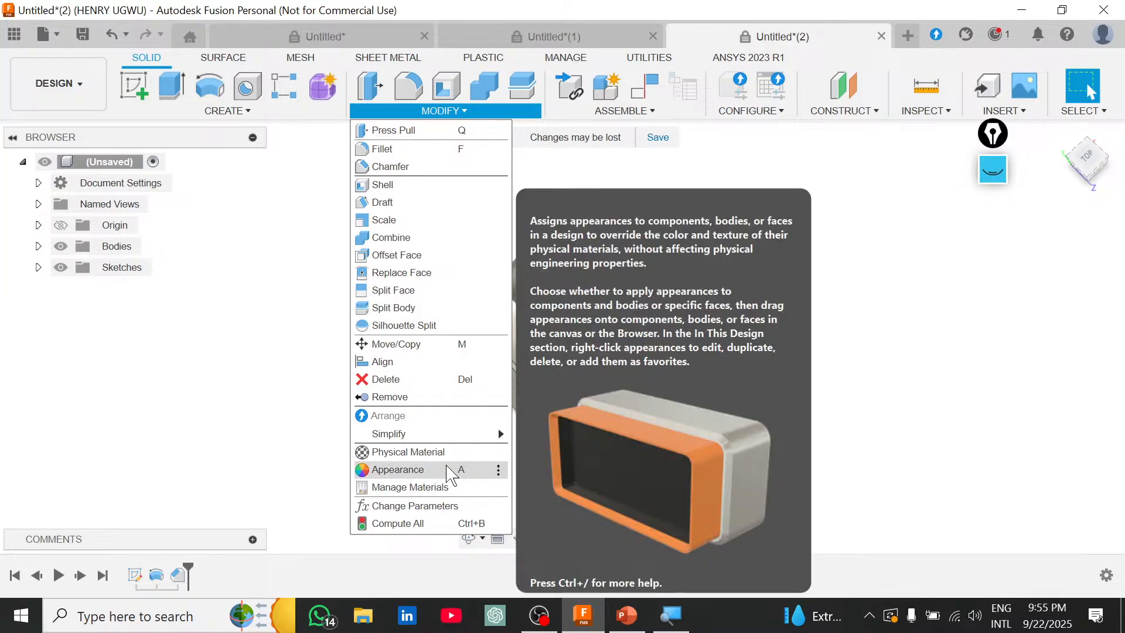
pyautogui.click(451, 472)
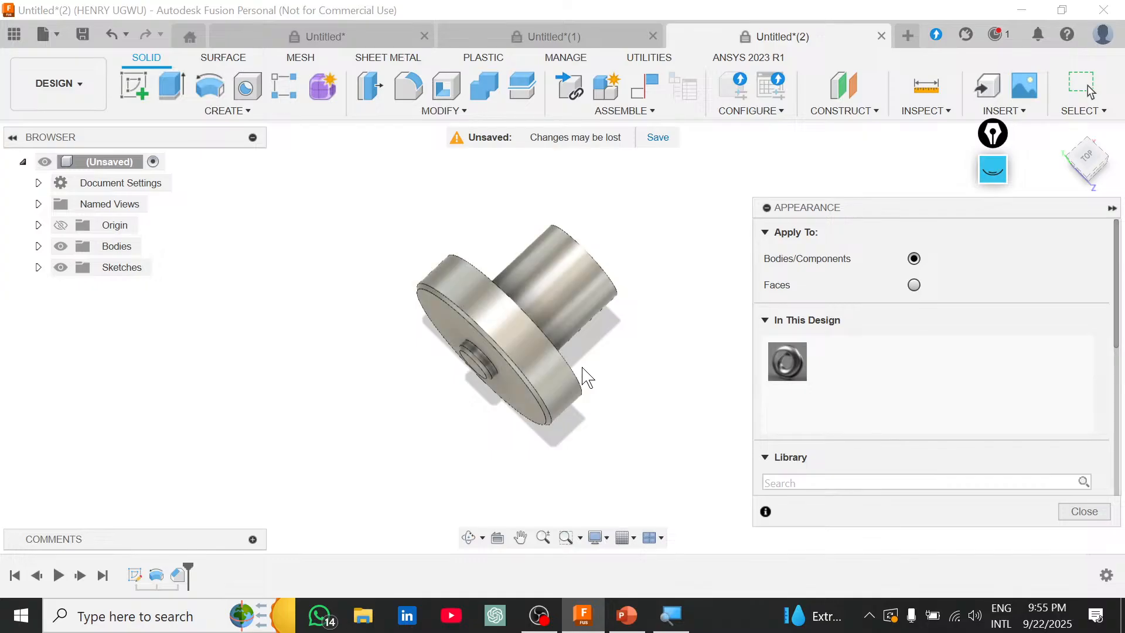
pyautogui.moveTo(922, 213); pyautogui.dragTo(915, 184)
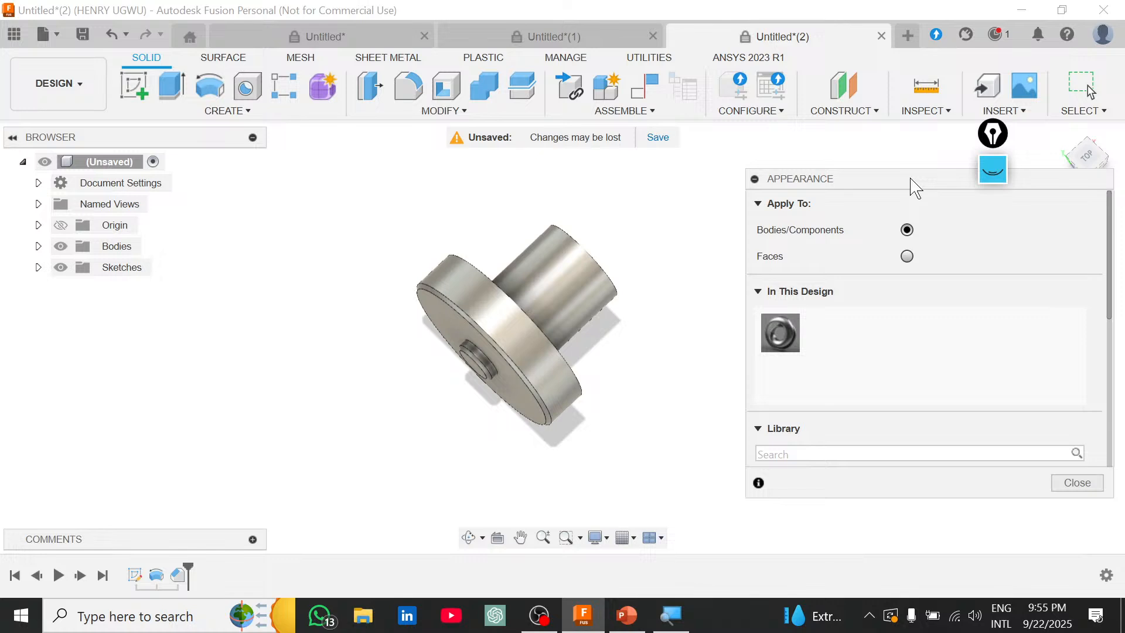
pyautogui.moveTo(911, 179); pyautogui.dragTo(877, 201)
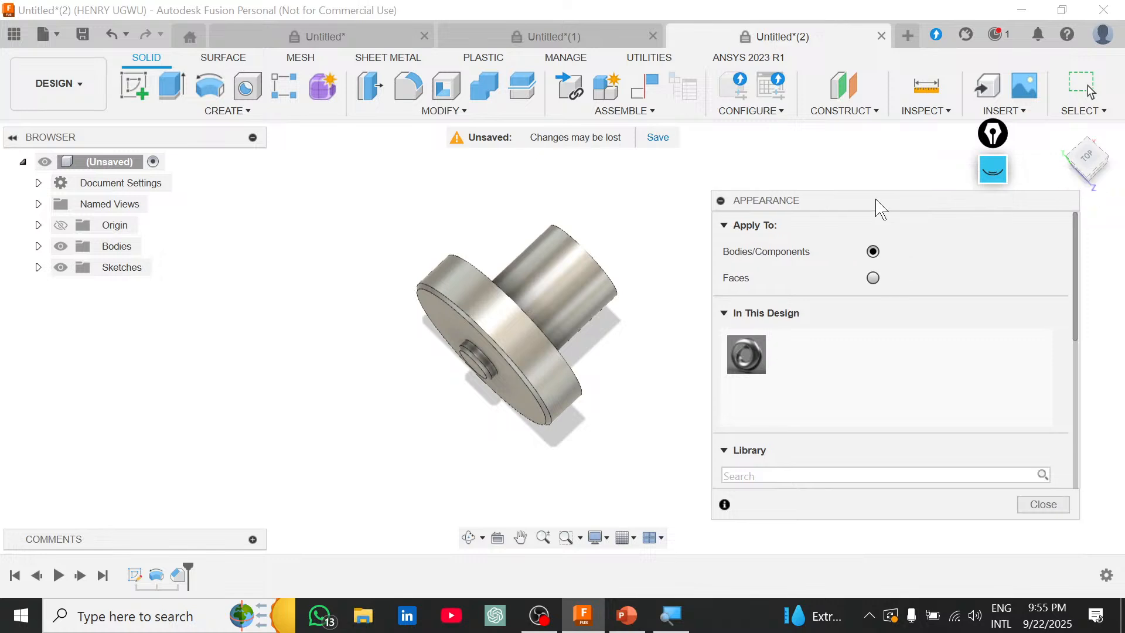
pyautogui.scroll(-3, 843, 422)
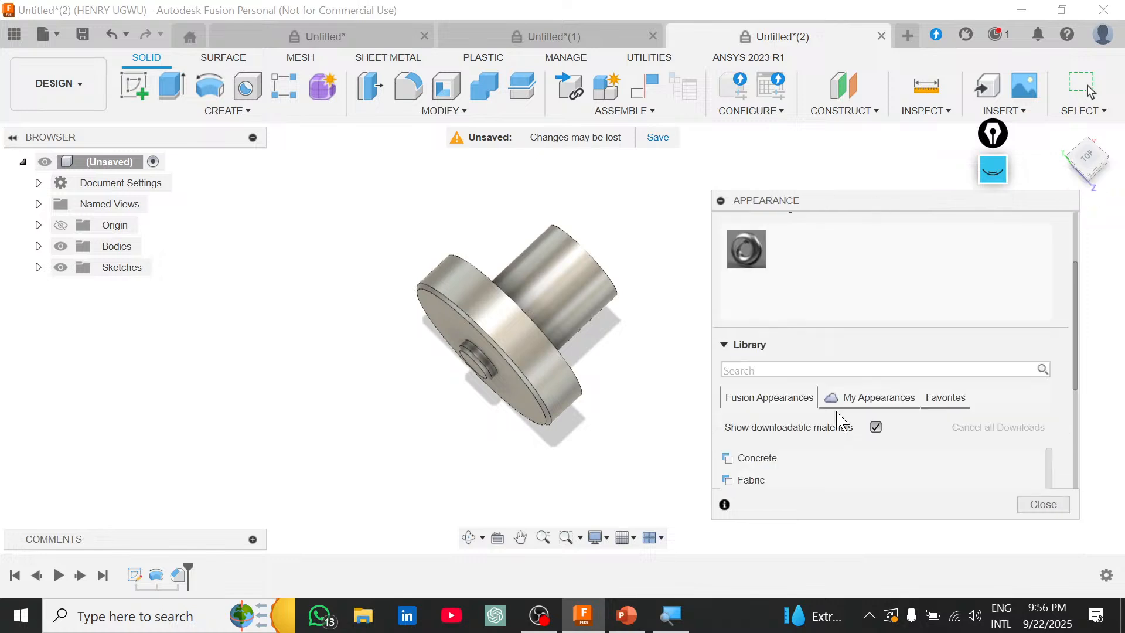
pyautogui.scroll(-5, 842, 422)
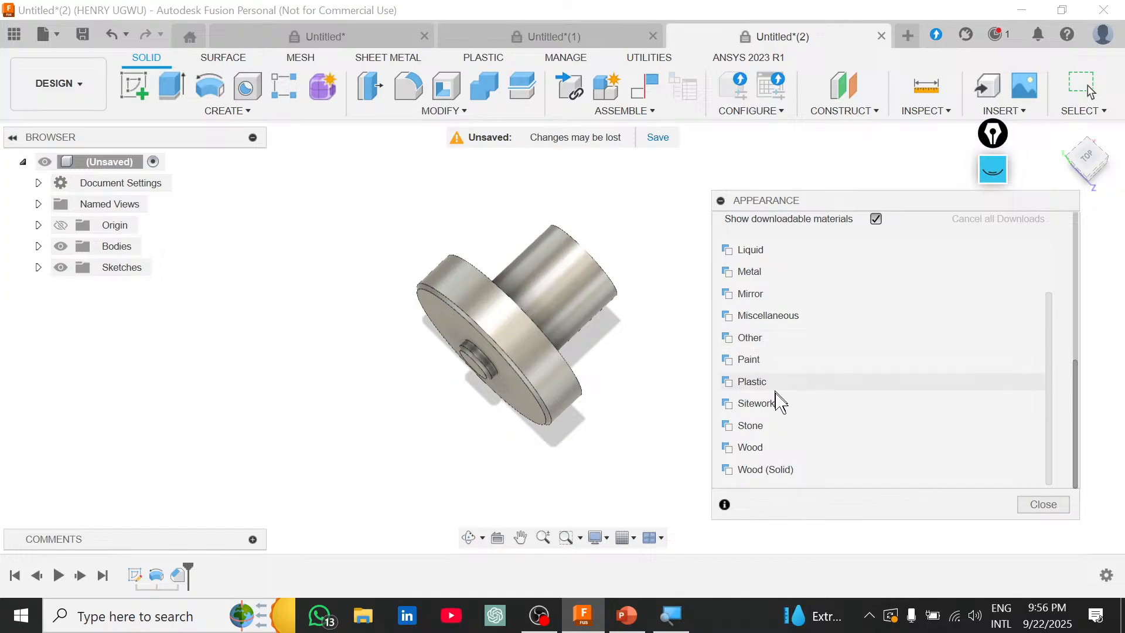
pyautogui.scroll(3, 857, 361)
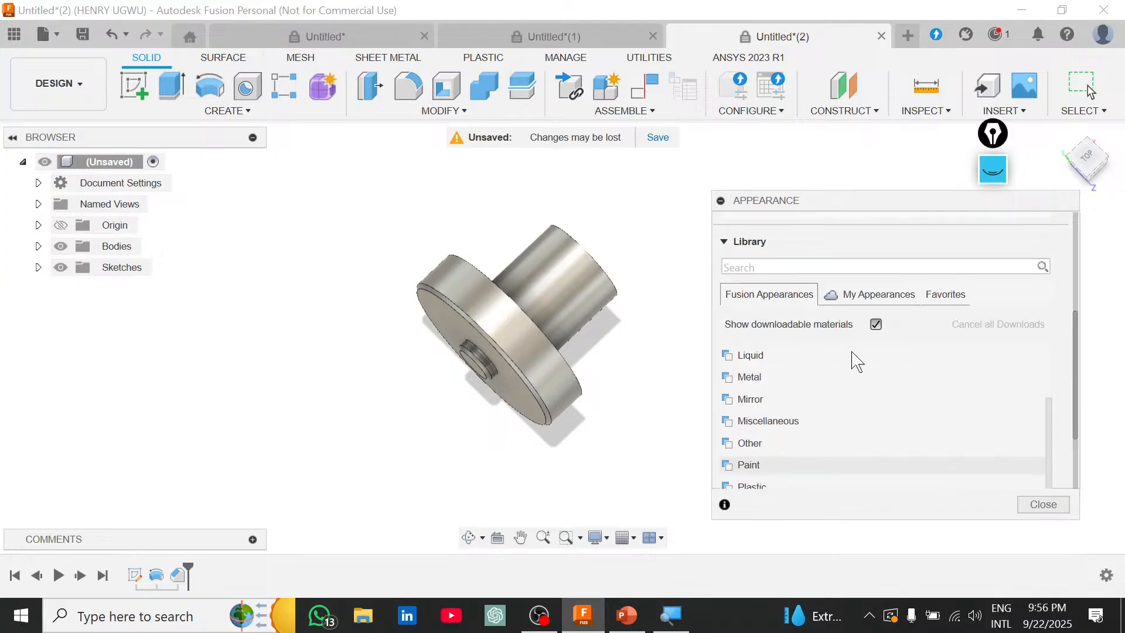
pyautogui.scroll(-5, 838, 386)
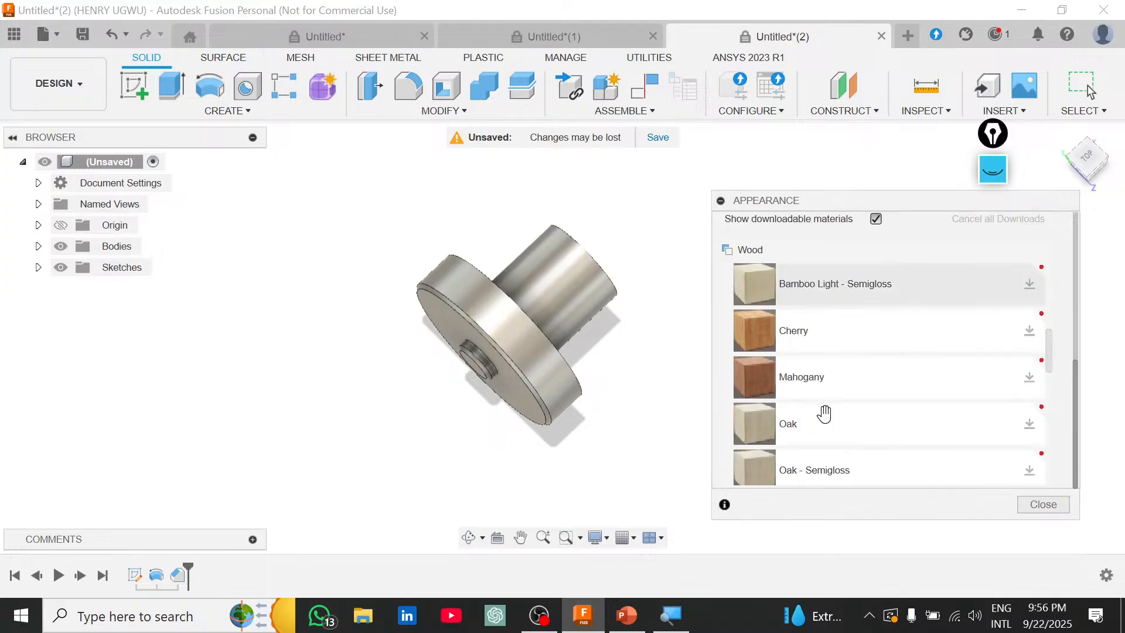
pyautogui.moveTo(794, 331); pyautogui.dragTo(519, 343)
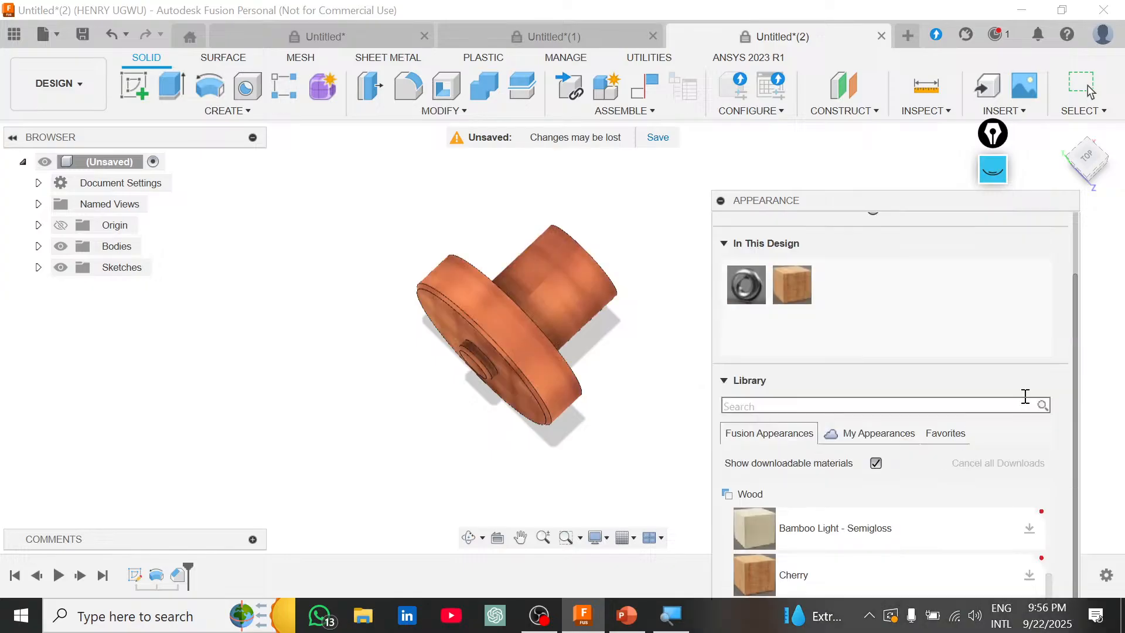
# Apply the Bamboo Light - Semigloss wood appearance to the whole fixture body.
pyautogui.moveTo(754, 528); pyautogui.dragTo(515, 328)
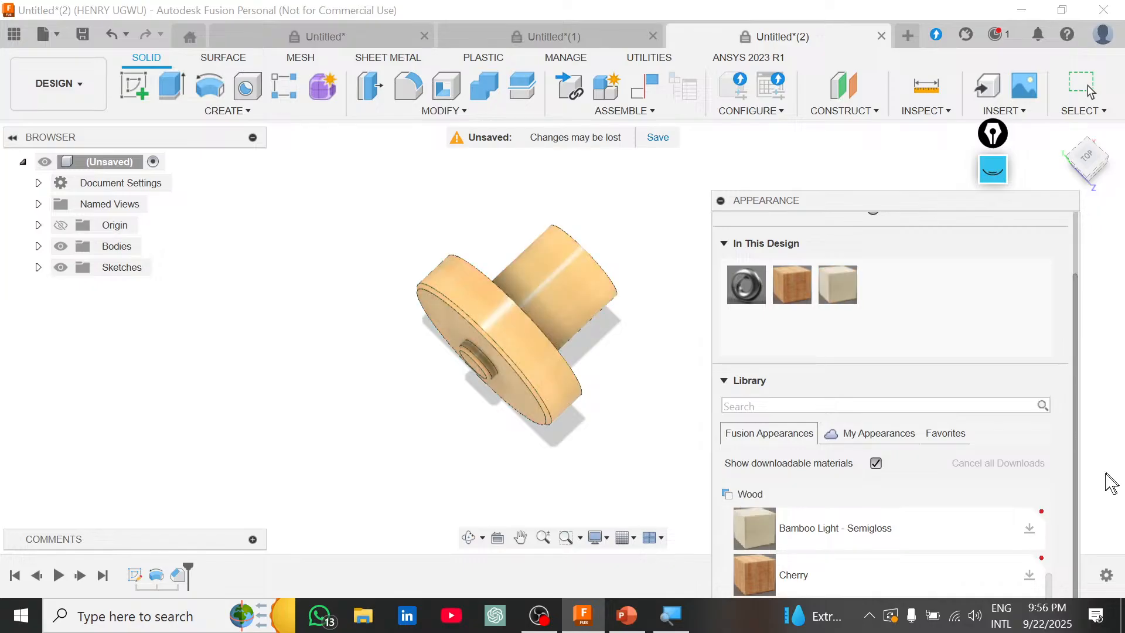
pyautogui.scroll(-3, 1078, 423)
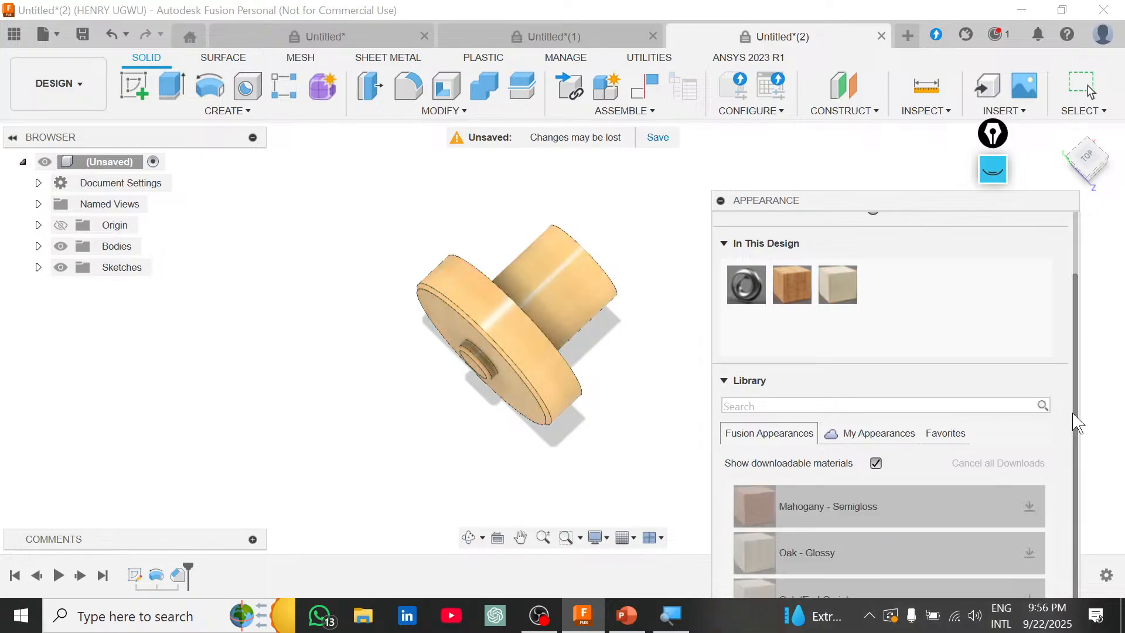
pyautogui.scroll(2, 1073, 422)
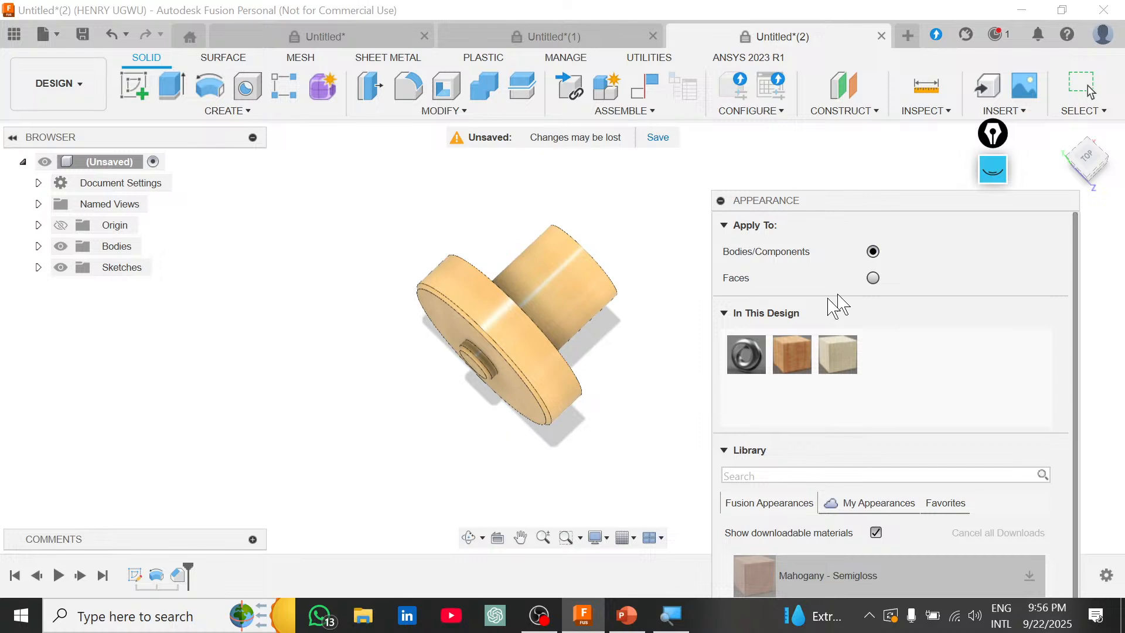
# Switch the appearance target to Faces and apply the design's existing metallic appearance to the flange's flat front face around the small boss.
pyautogui.keyDown('shift'); pyautogui.moveTo(674, 340); pyautogui.dragTo(580, 369, button='middle'); pyautogui.keyUp('shift')
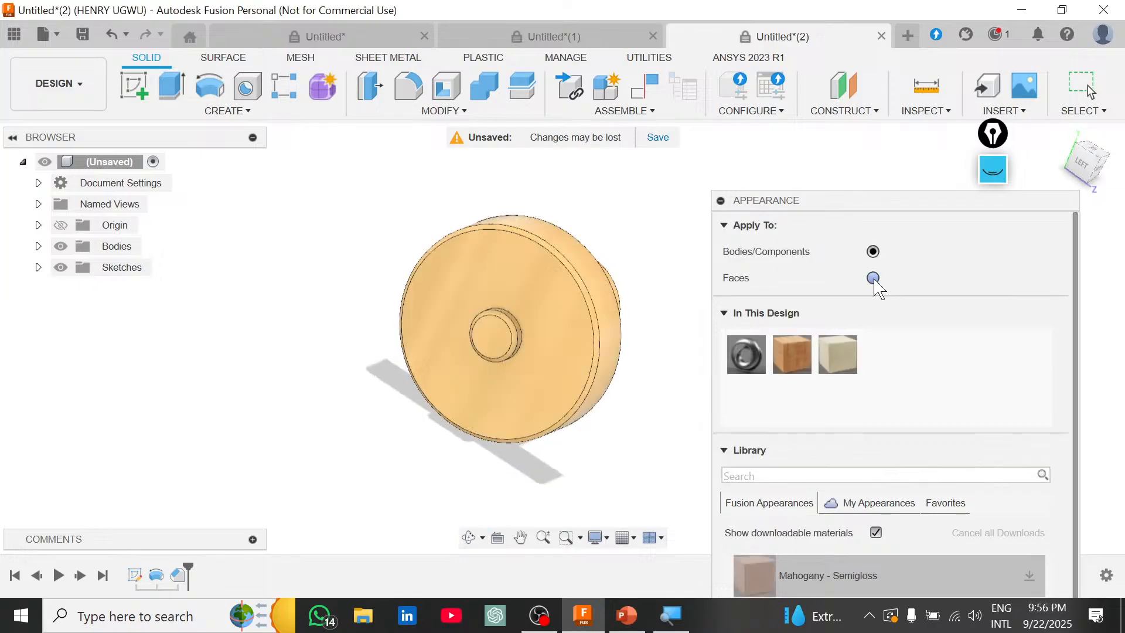
pyautogui.click(873, 278)
pyautogui.moveTo(746, 354); pyautogui.dragTo(581, 361)
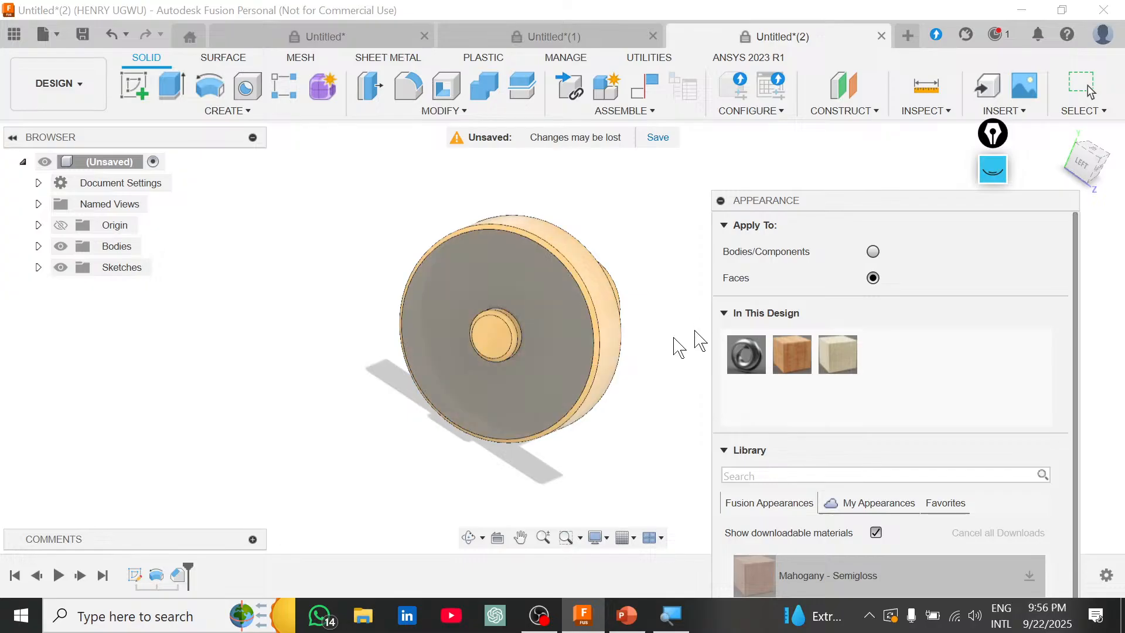
# Set the appearance target back to Bodies/Components and browse the Fusion appearance library around the Wood category.
pyautogui.click(873, 251)
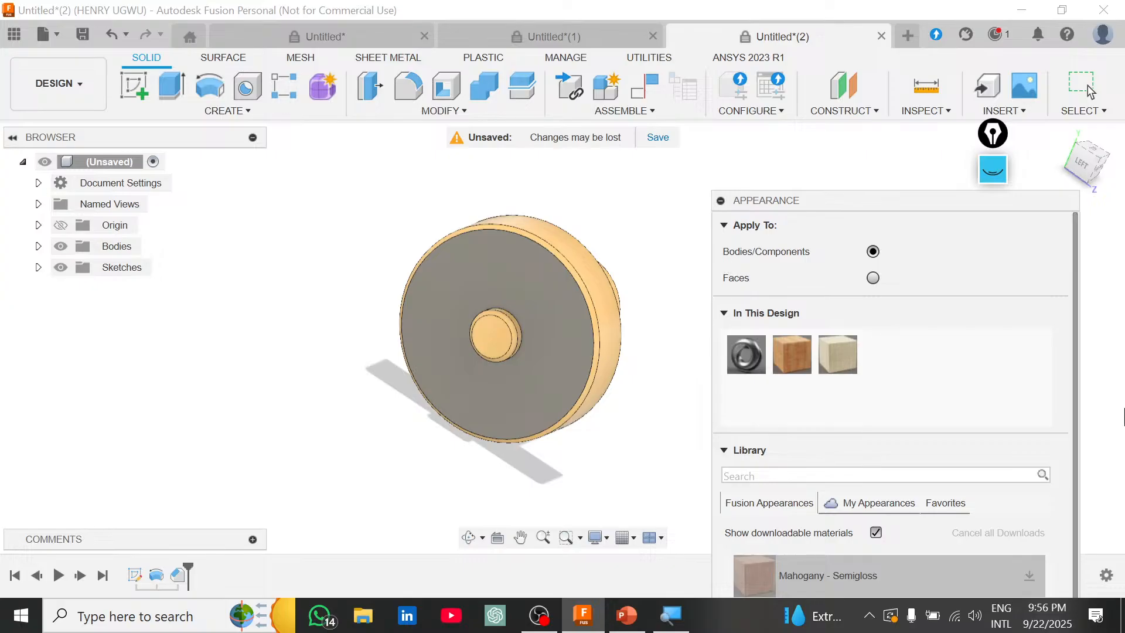
pyautogui.scroll(-2, 1061, 432)
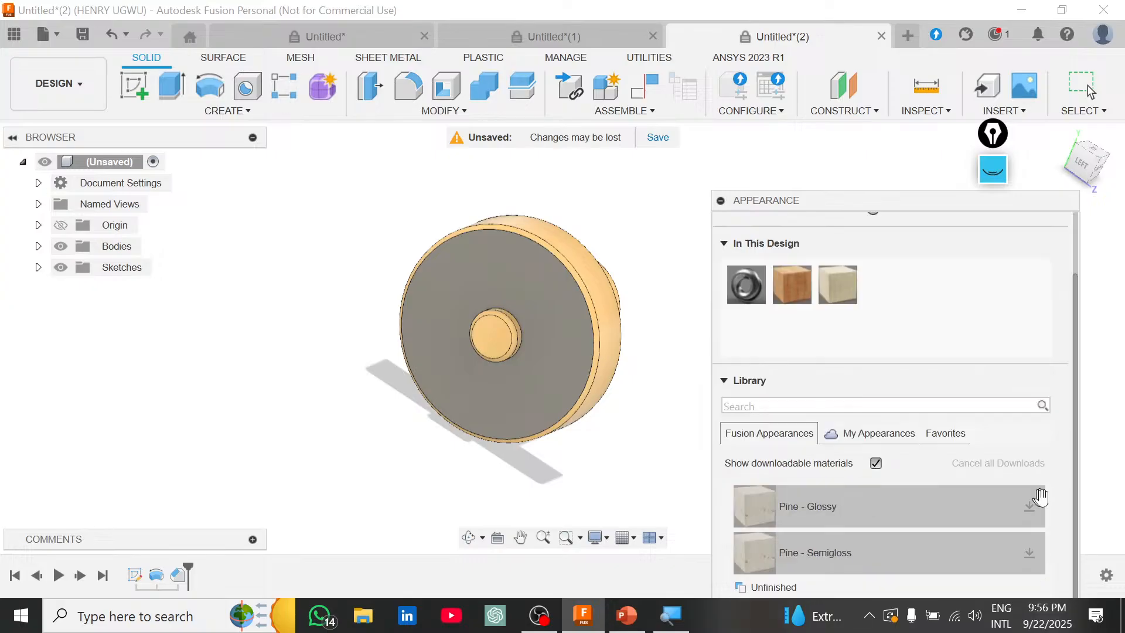
pyautogui.scroll(2, 947, 568)
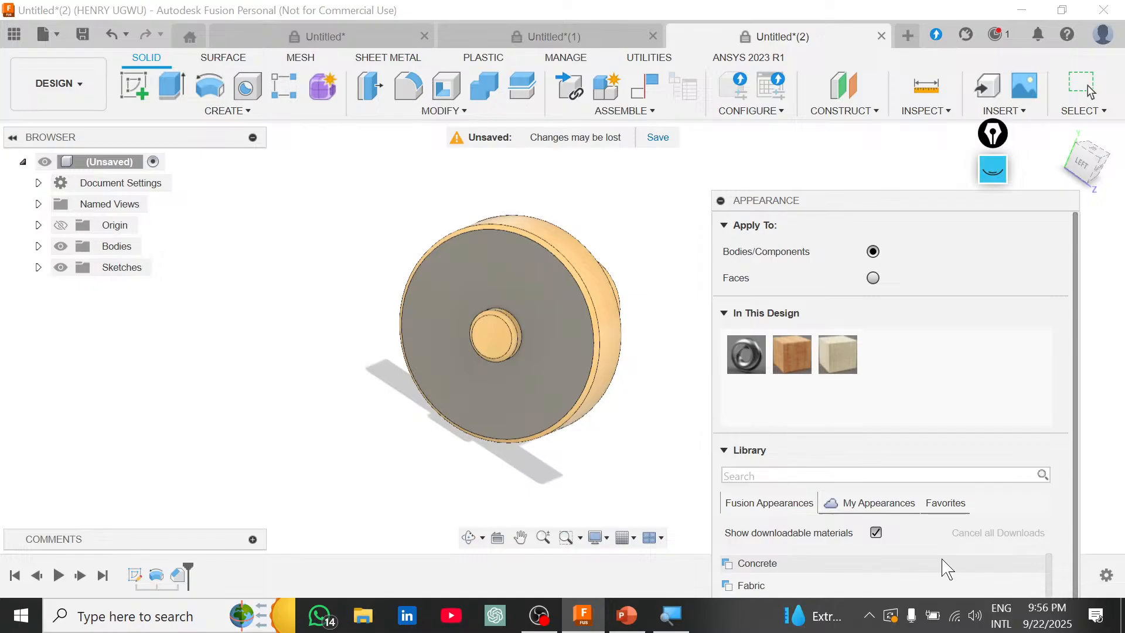
pyautogui.scroll(-2, 1067, 526)
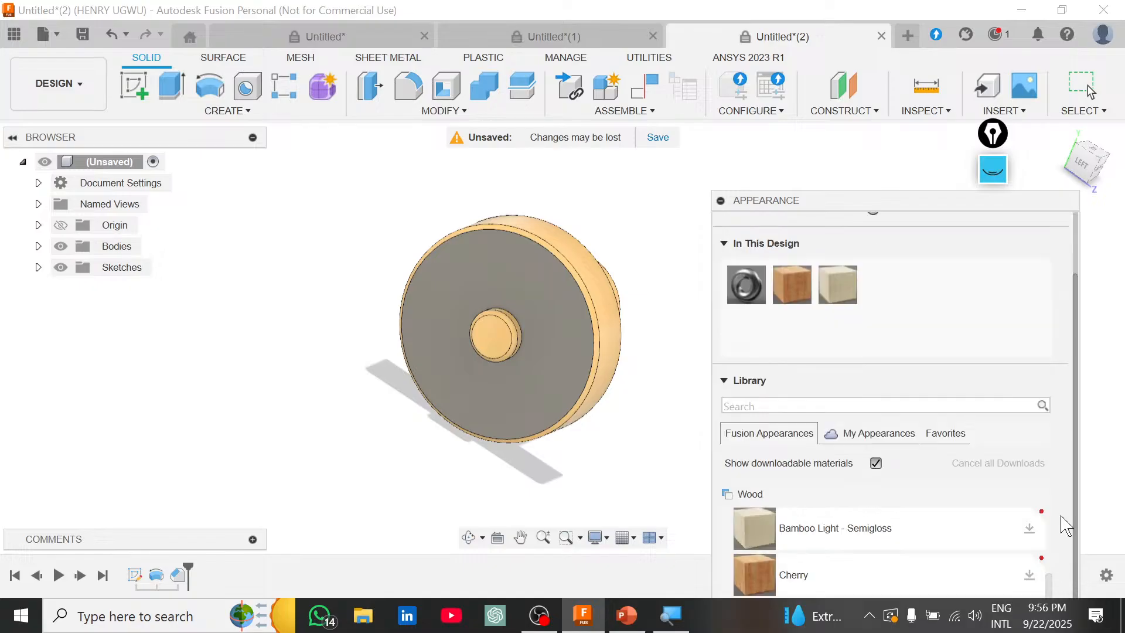